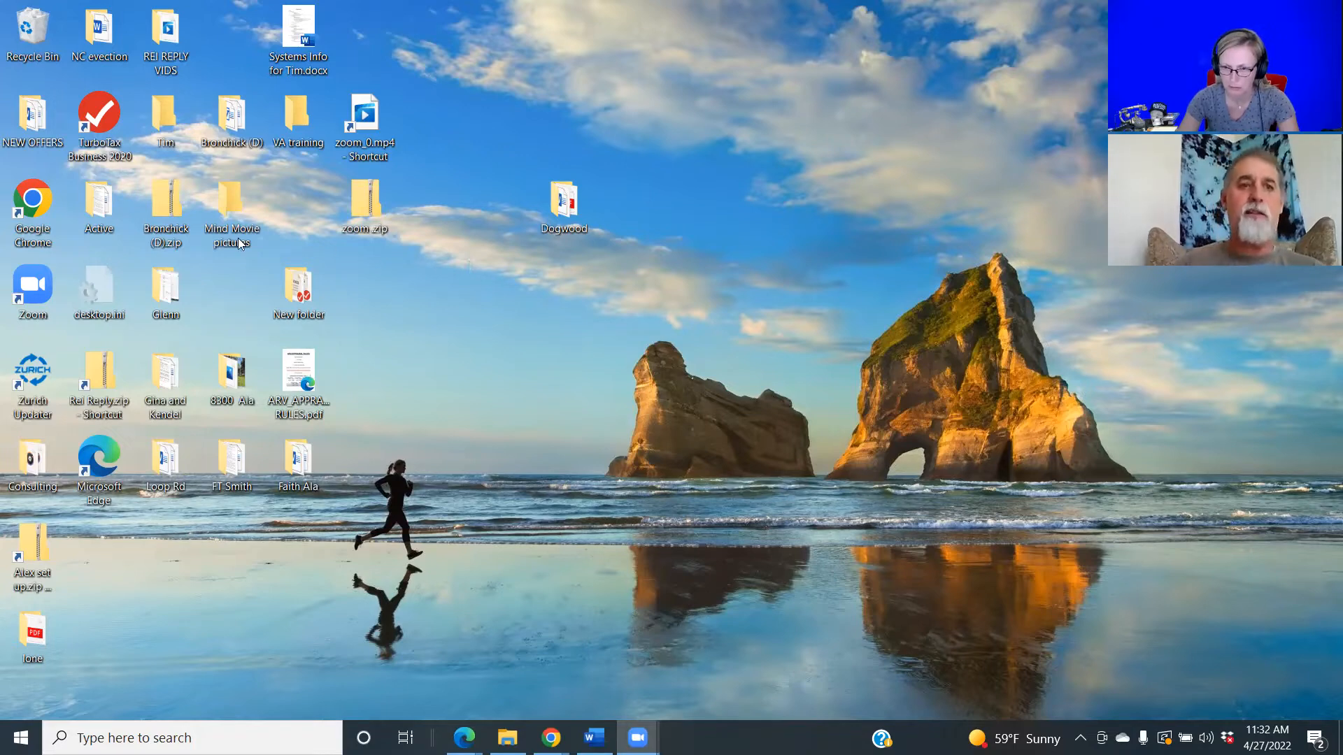
Go to Settings > My Staff in REI Reply and start adding a new team member.
click(464, 738)
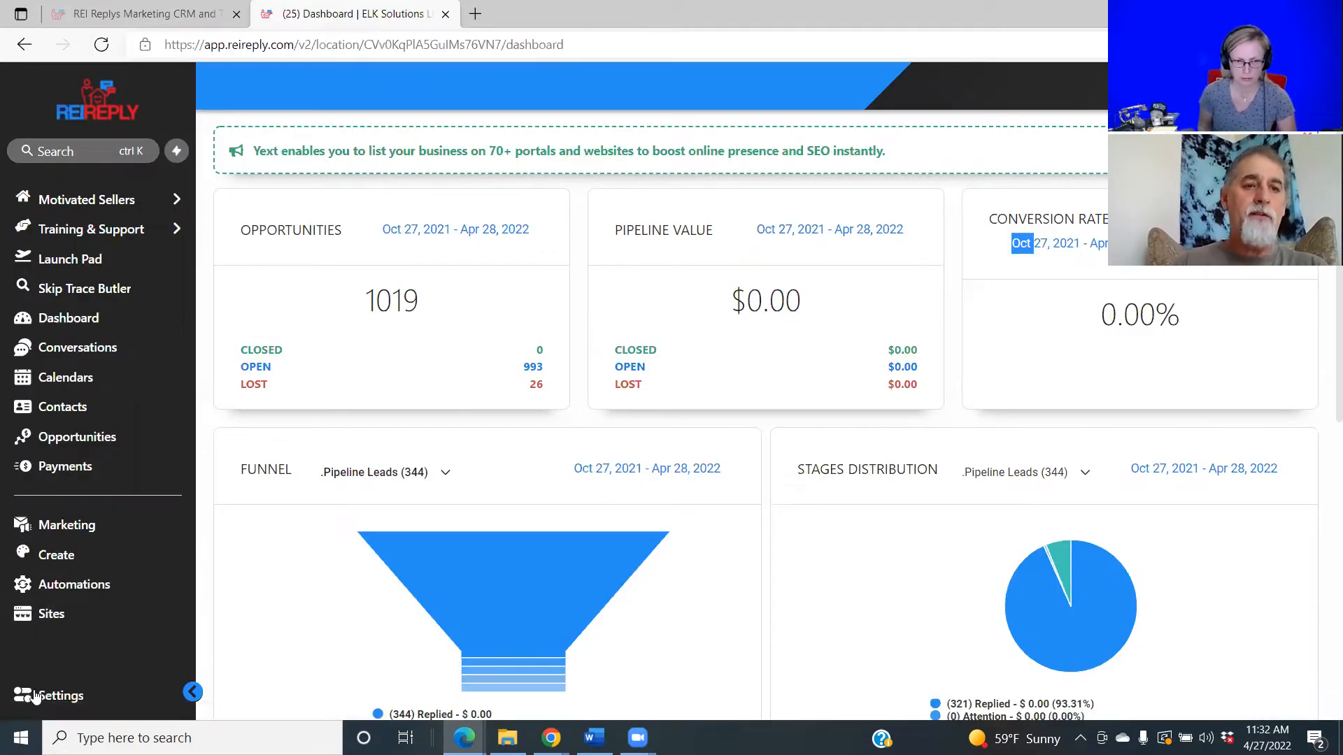
click(46, 700)
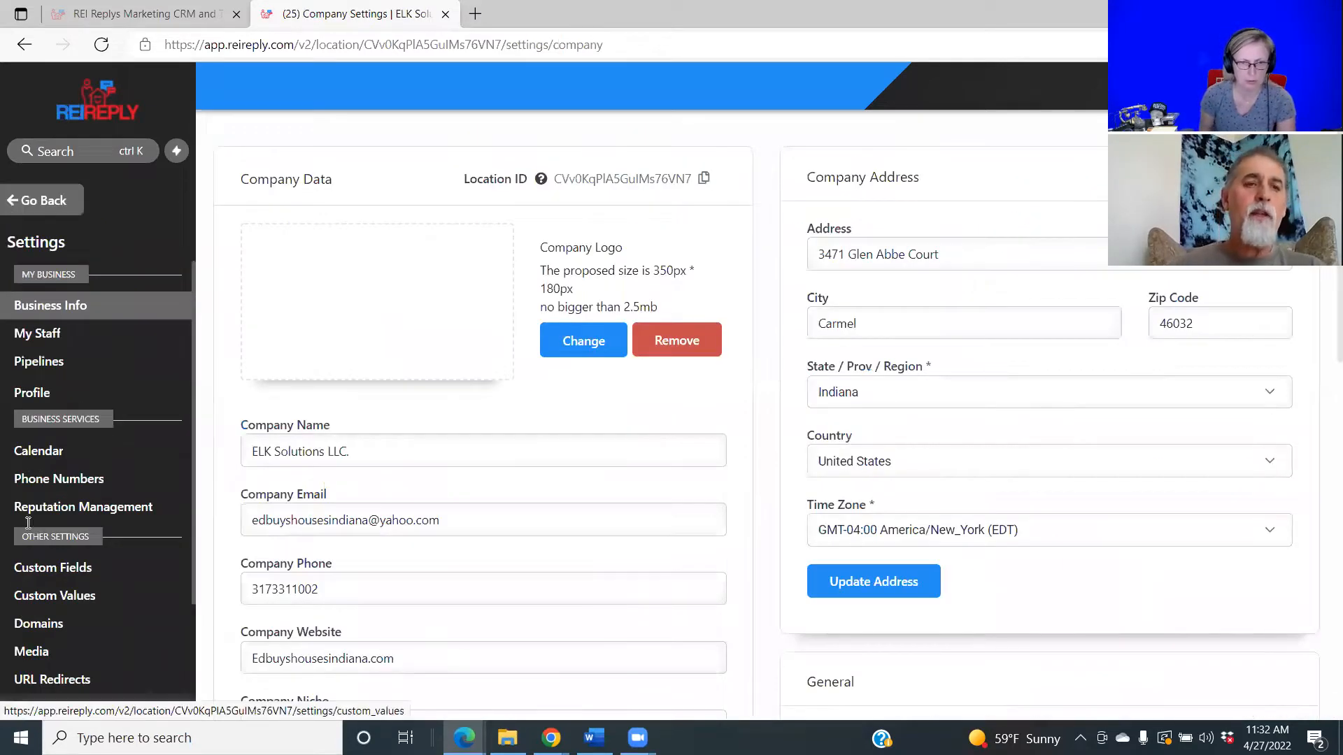
click(44, 341)
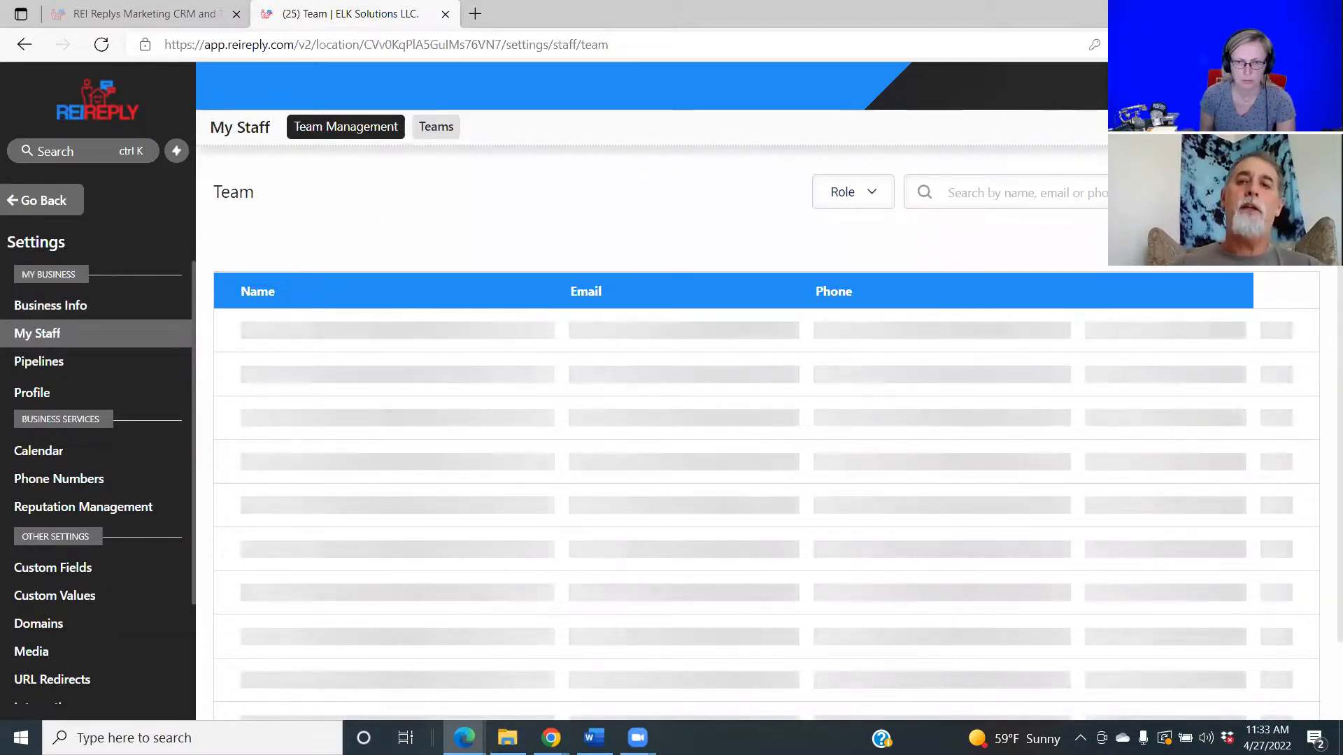
click(1189, 192)
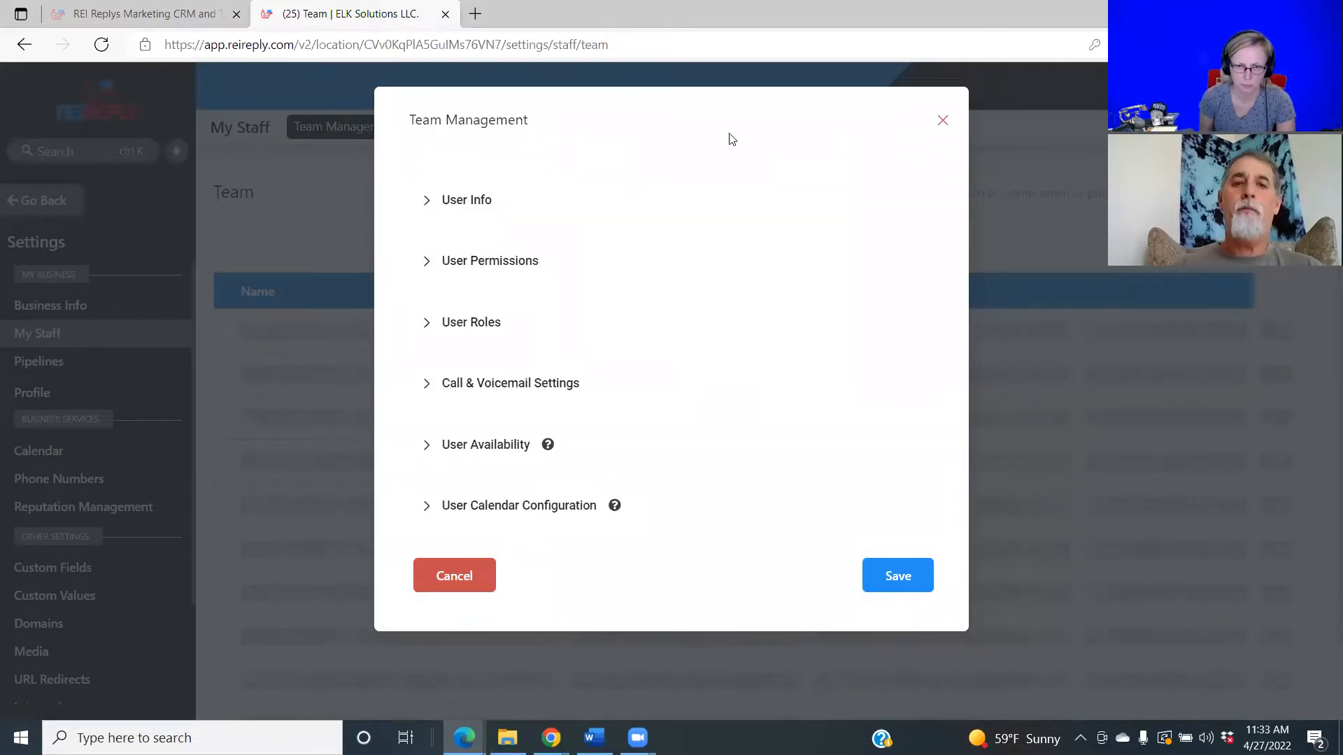
Expand User Info and enter the new member's first name, last name and e-mail address.
click(479, 201)
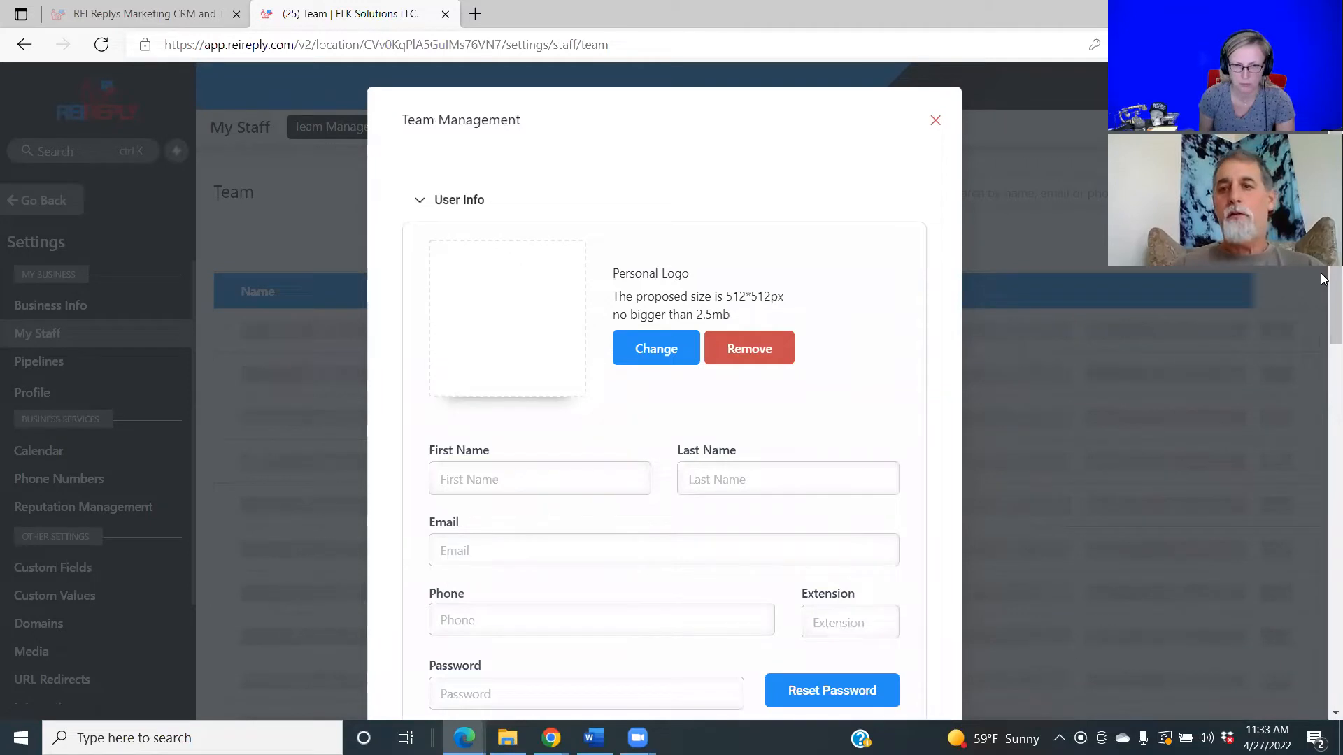
drag(1322, 278, 1324, 383)
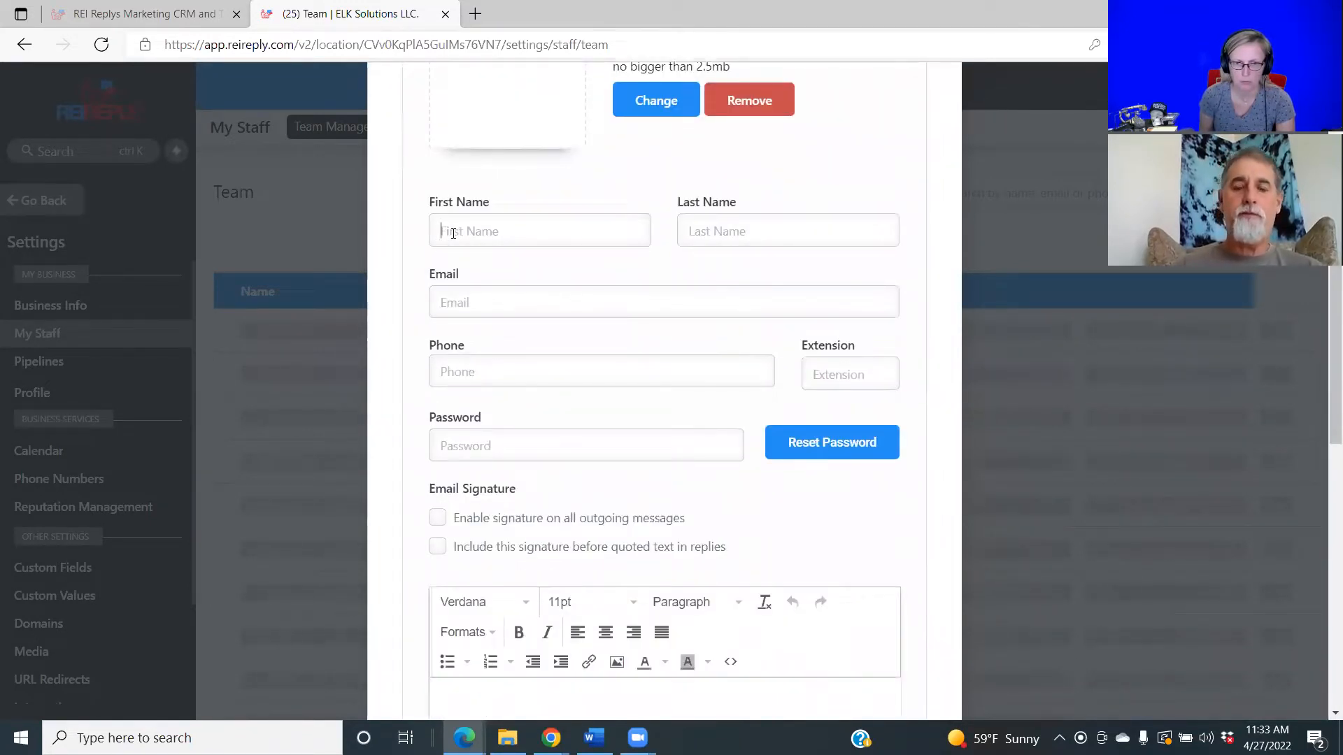
text(Joe)
click(708, 231)
text(Blow)
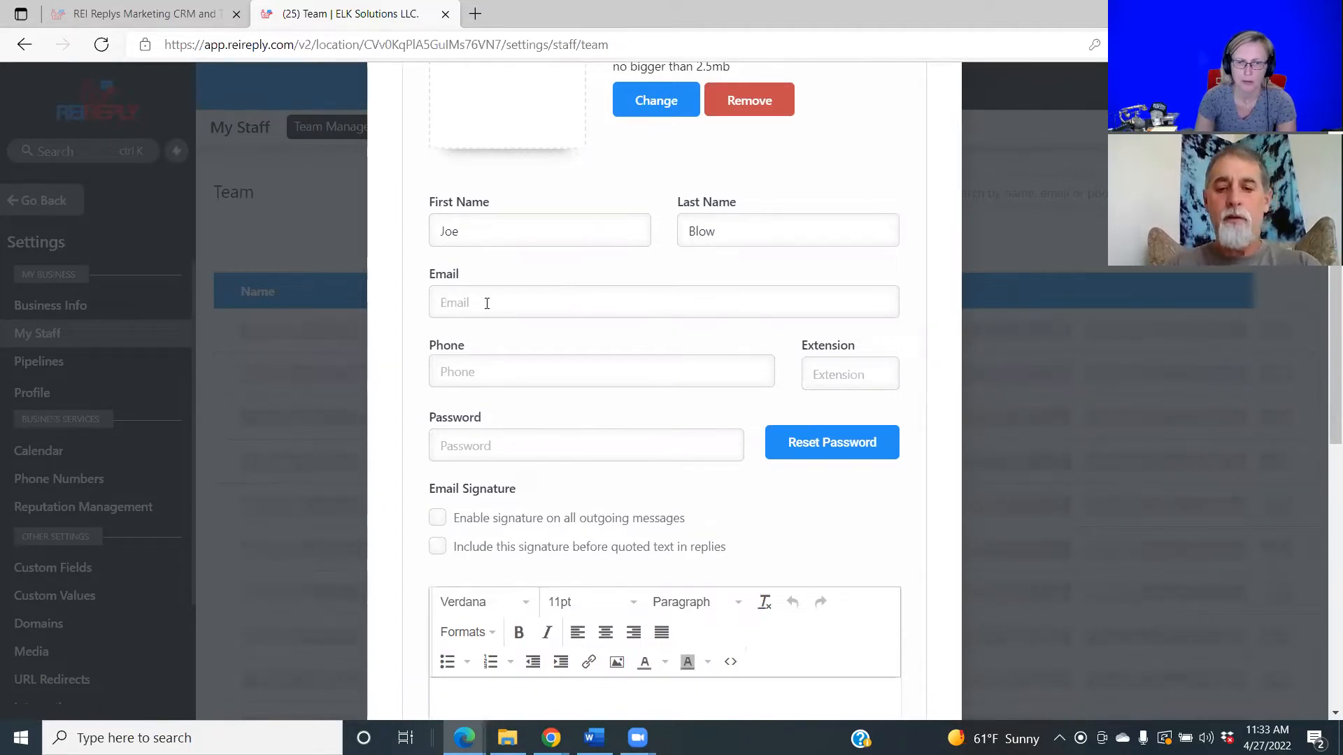
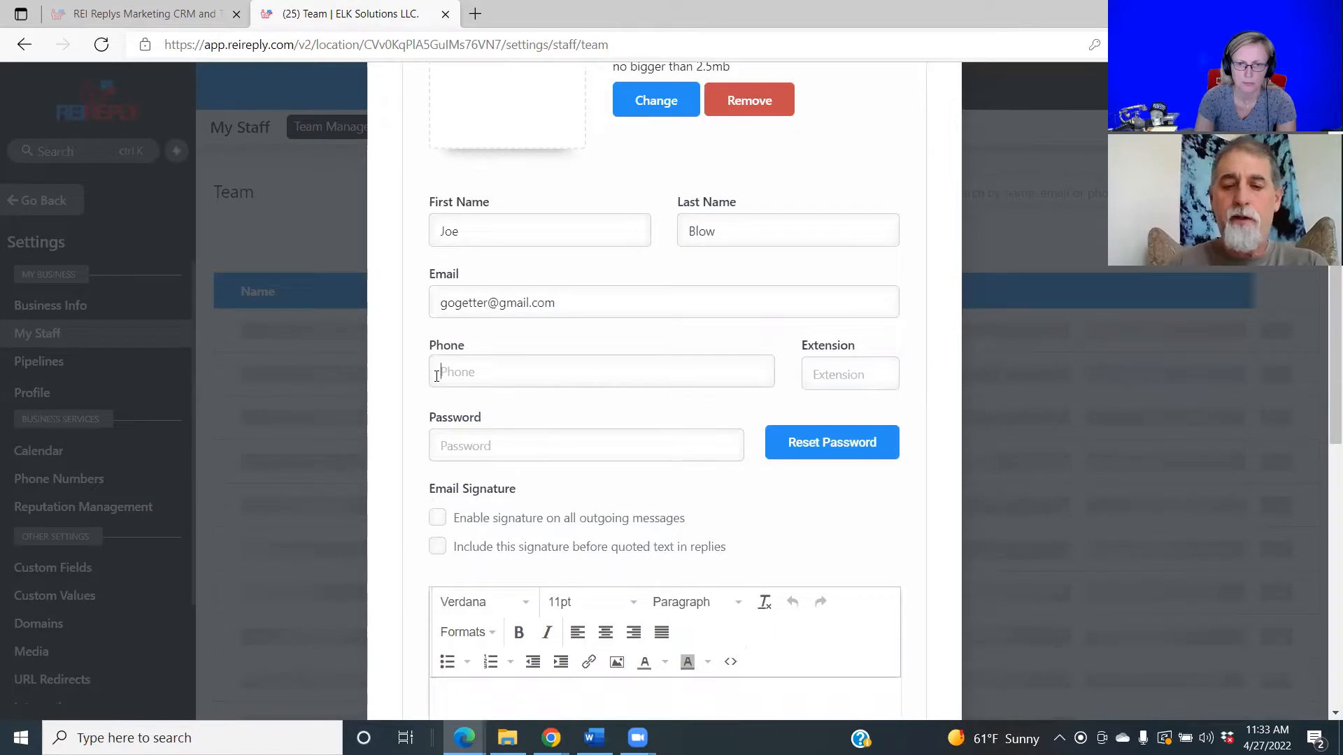
Enter the member's phone number, then focus the Password field and dismiss saved-password suggestions.
text(70700)
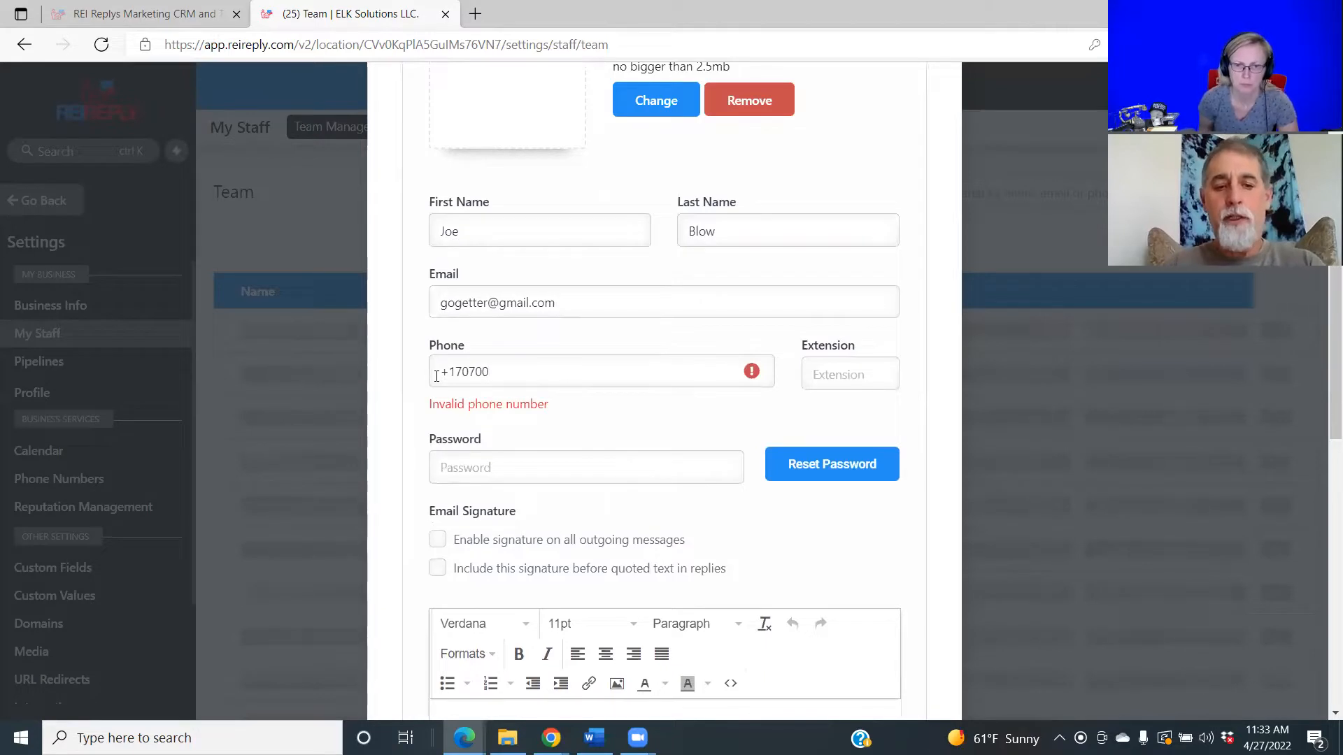
text(1234)
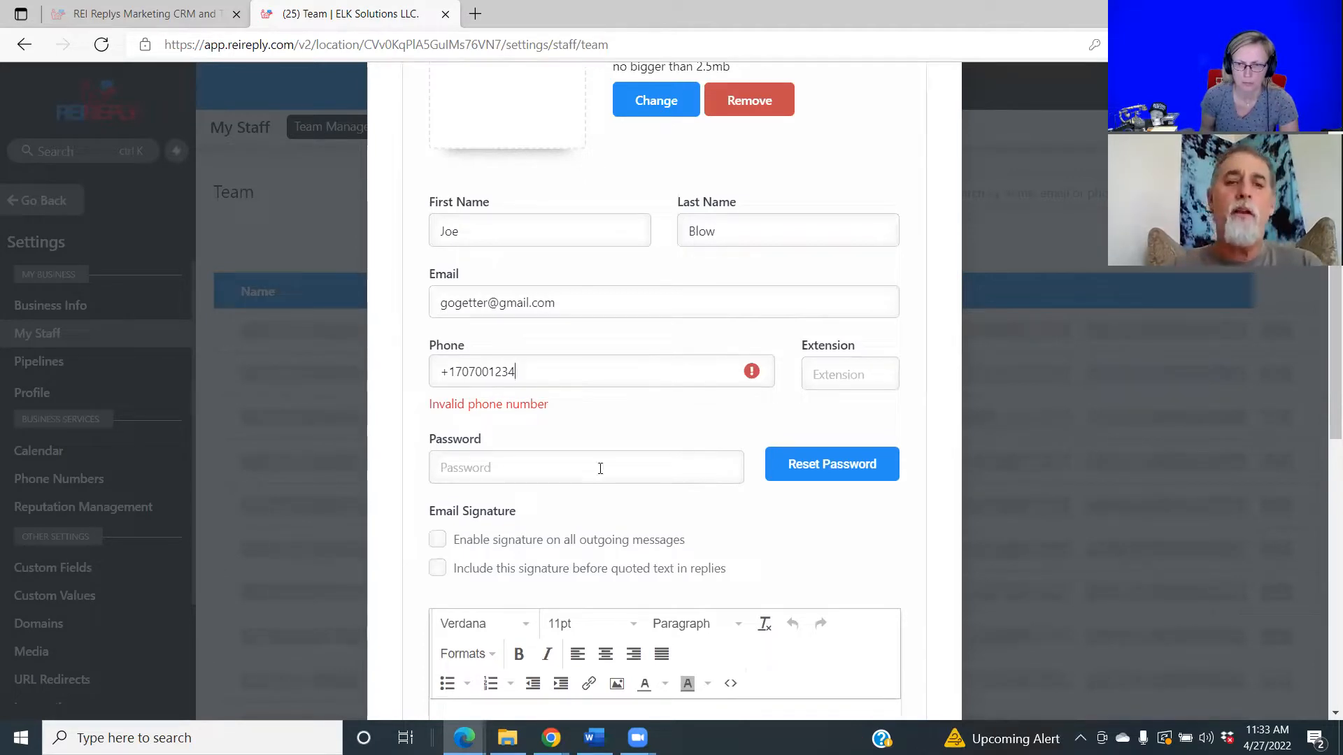
click(575, 471)
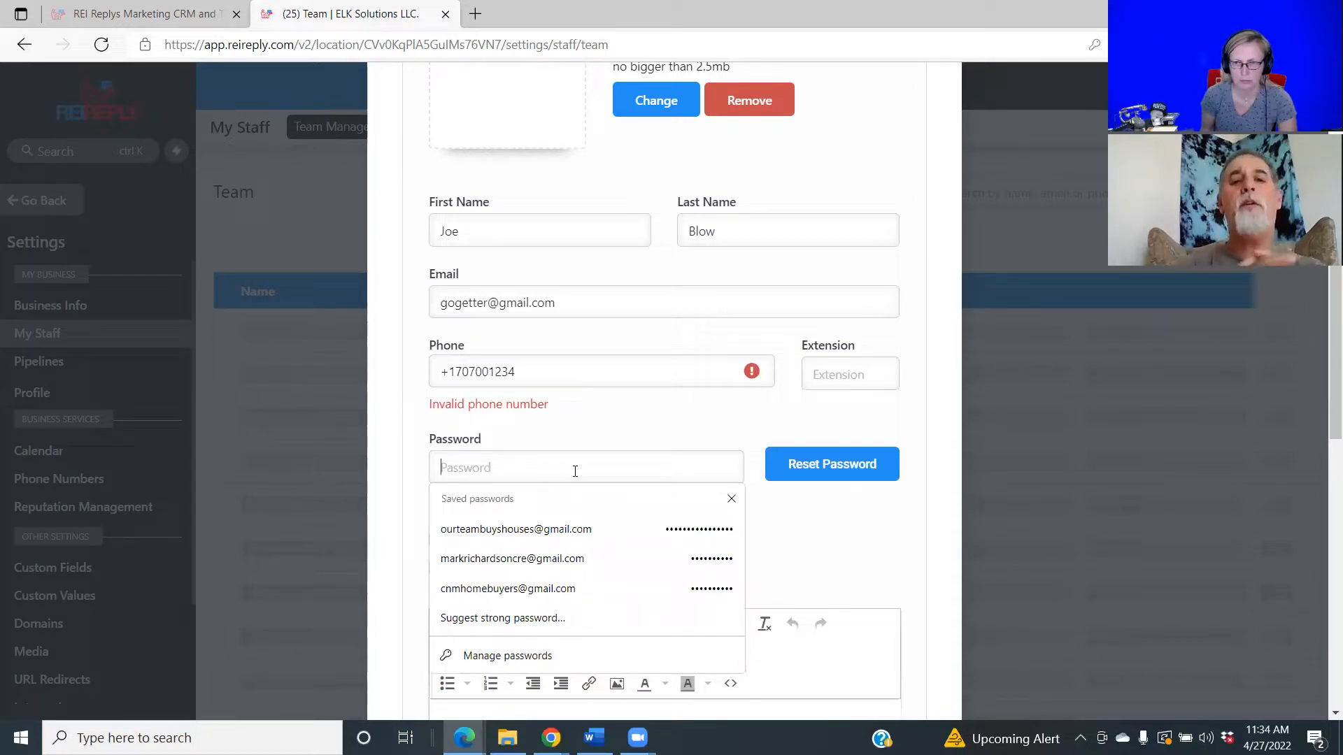
click(854, 533)
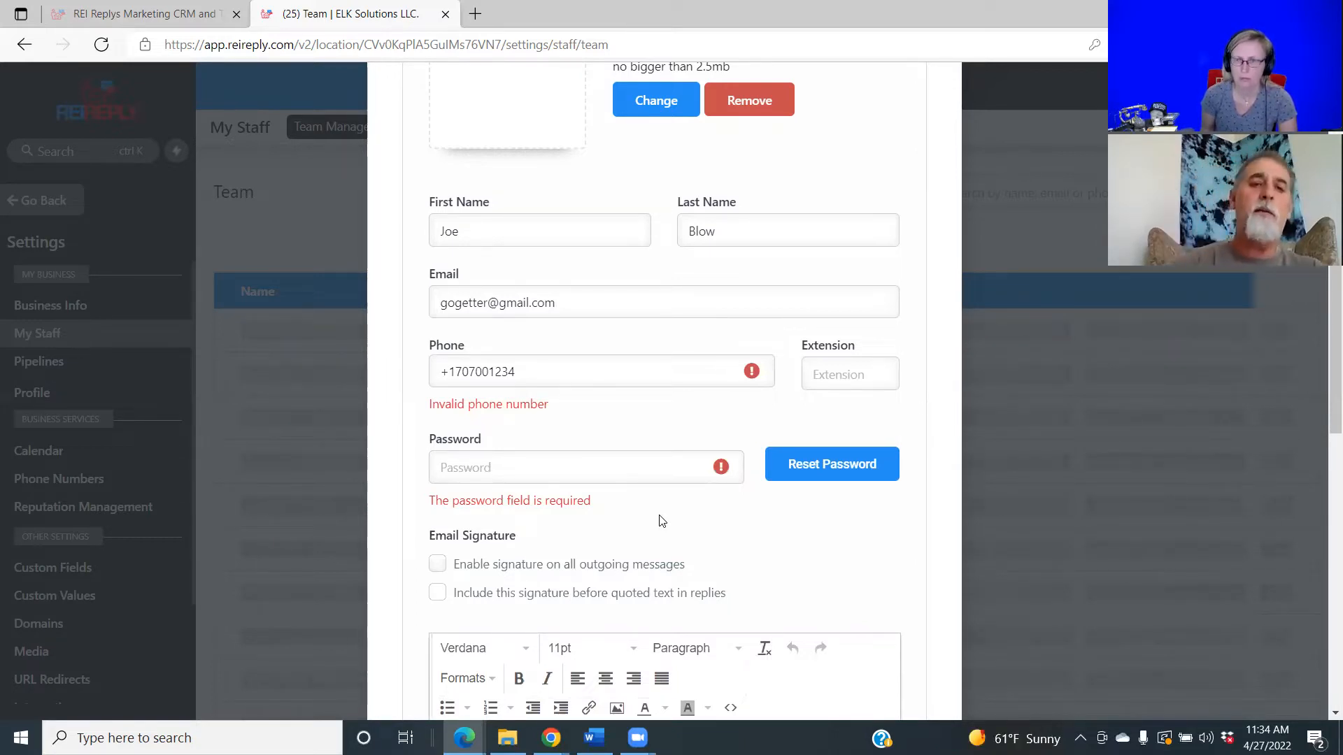
Type a password, reveal it to check, then clear it and type a stronger password.
click(480, 475)
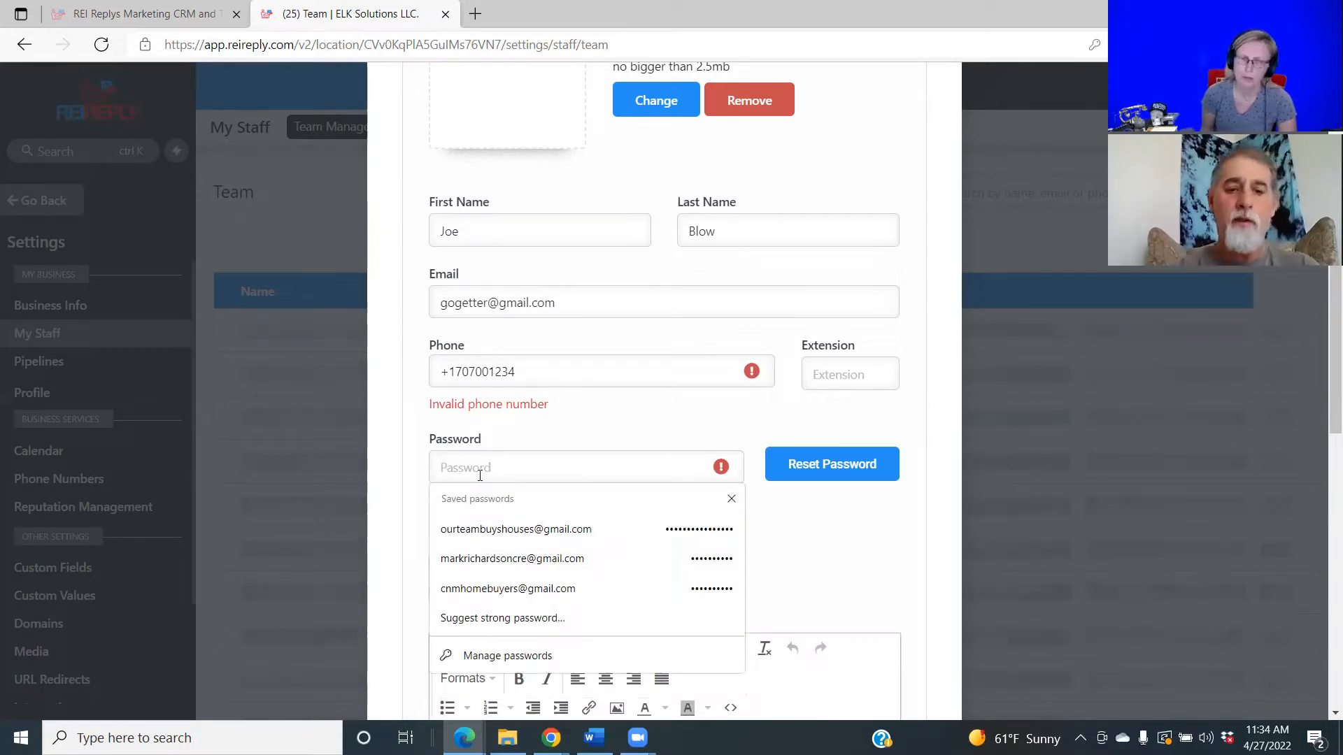
text(••)
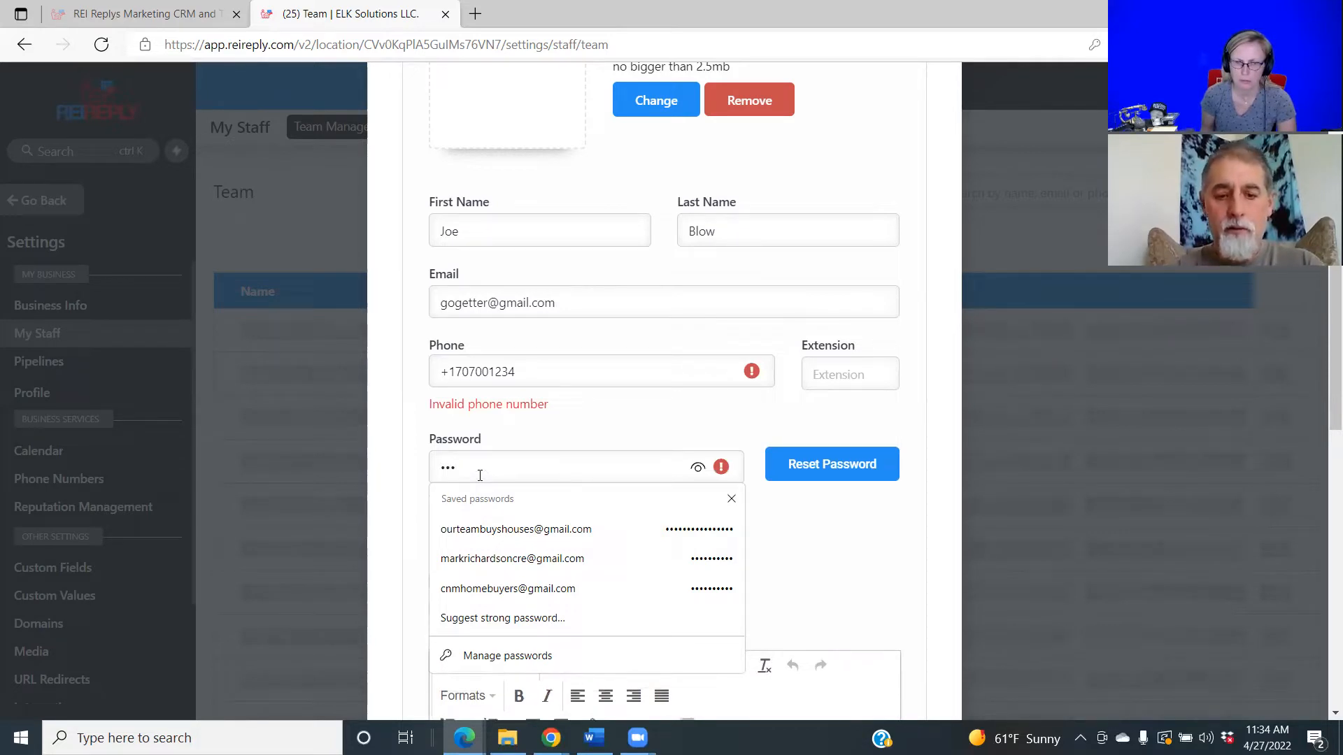
text(•••••••)
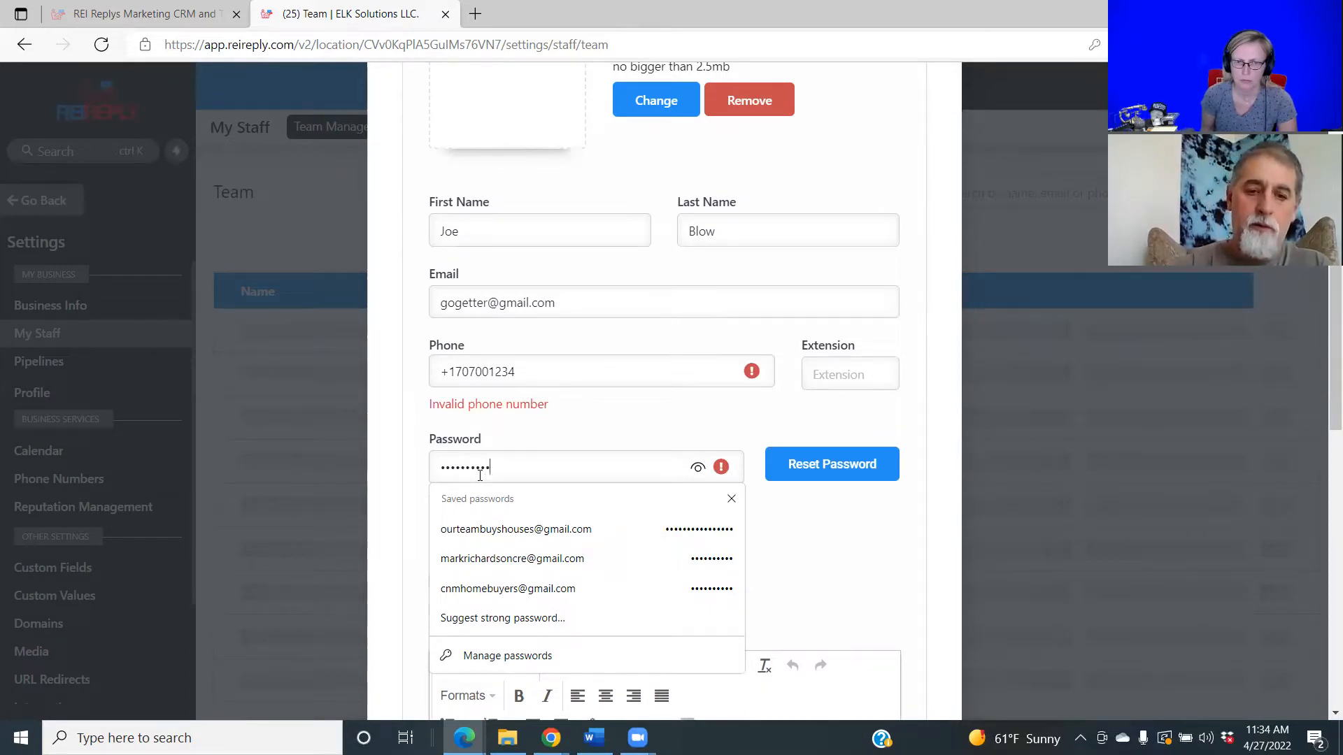
text(•)
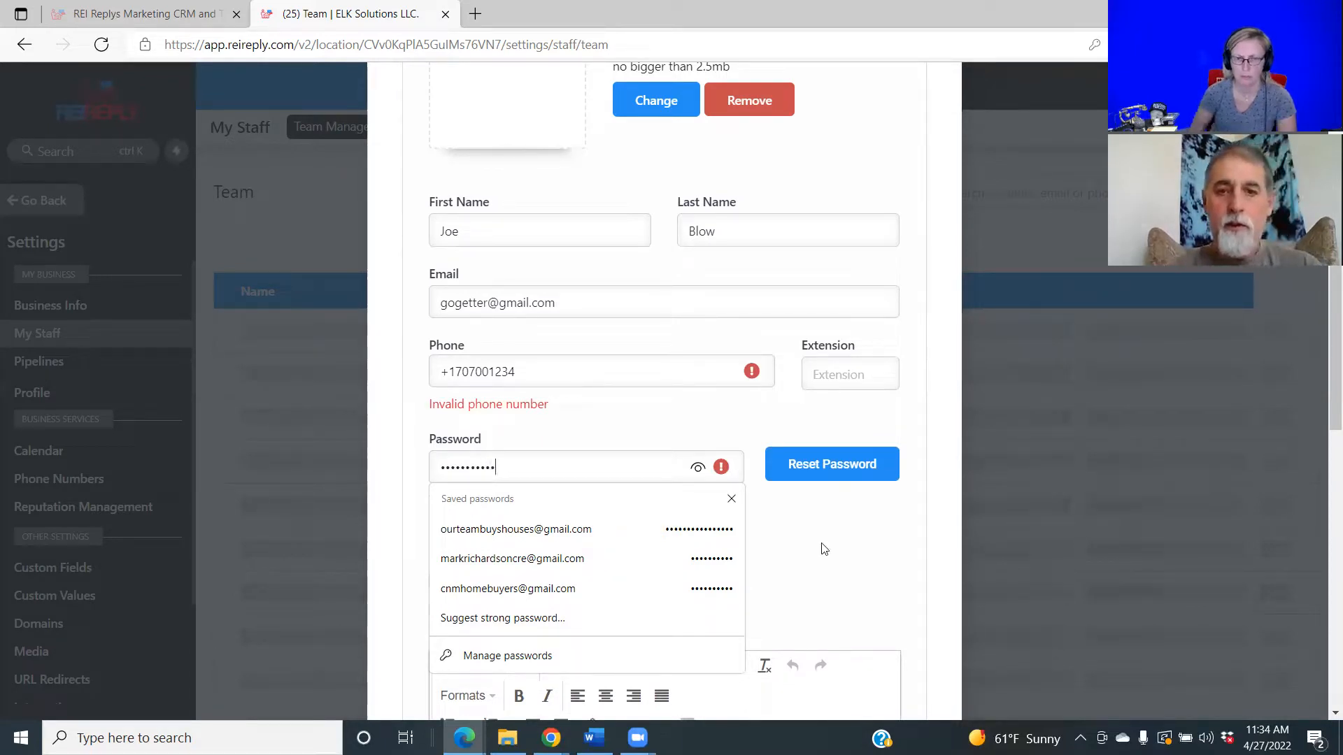
click(697, 473)
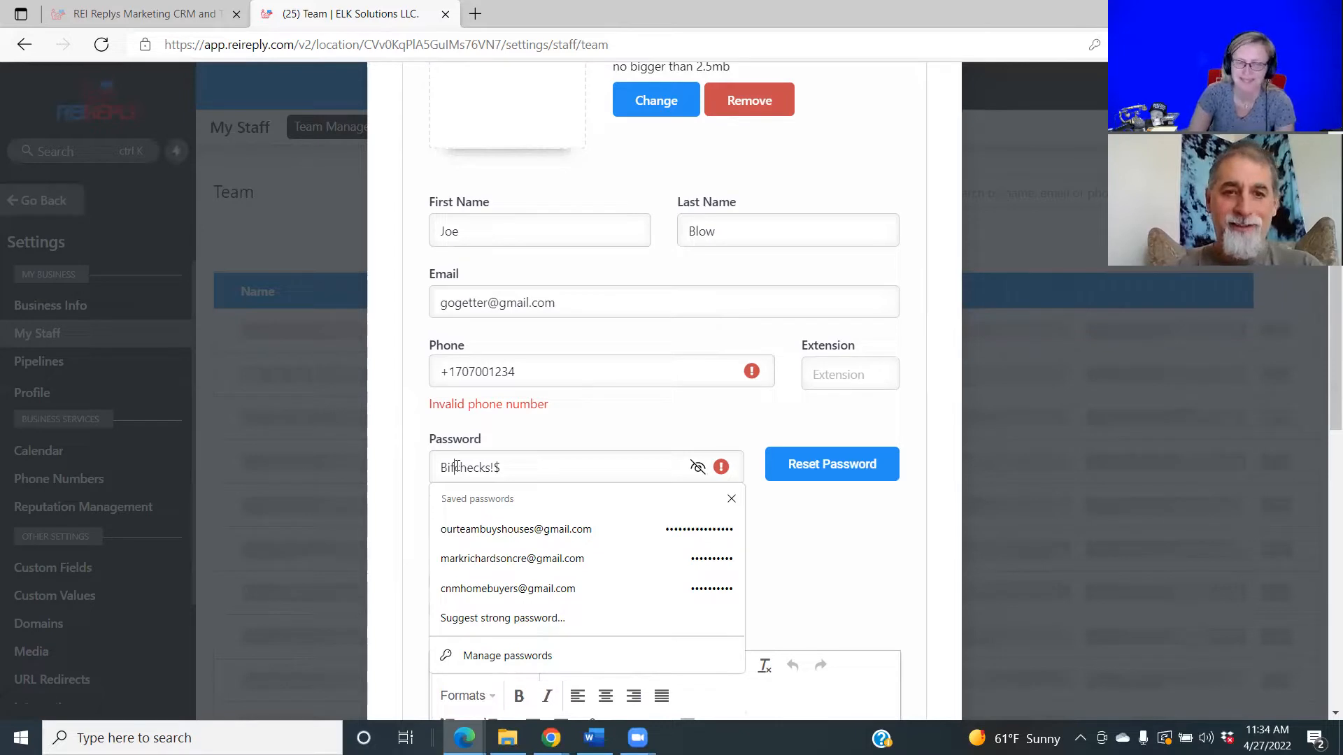
click(825, 539)
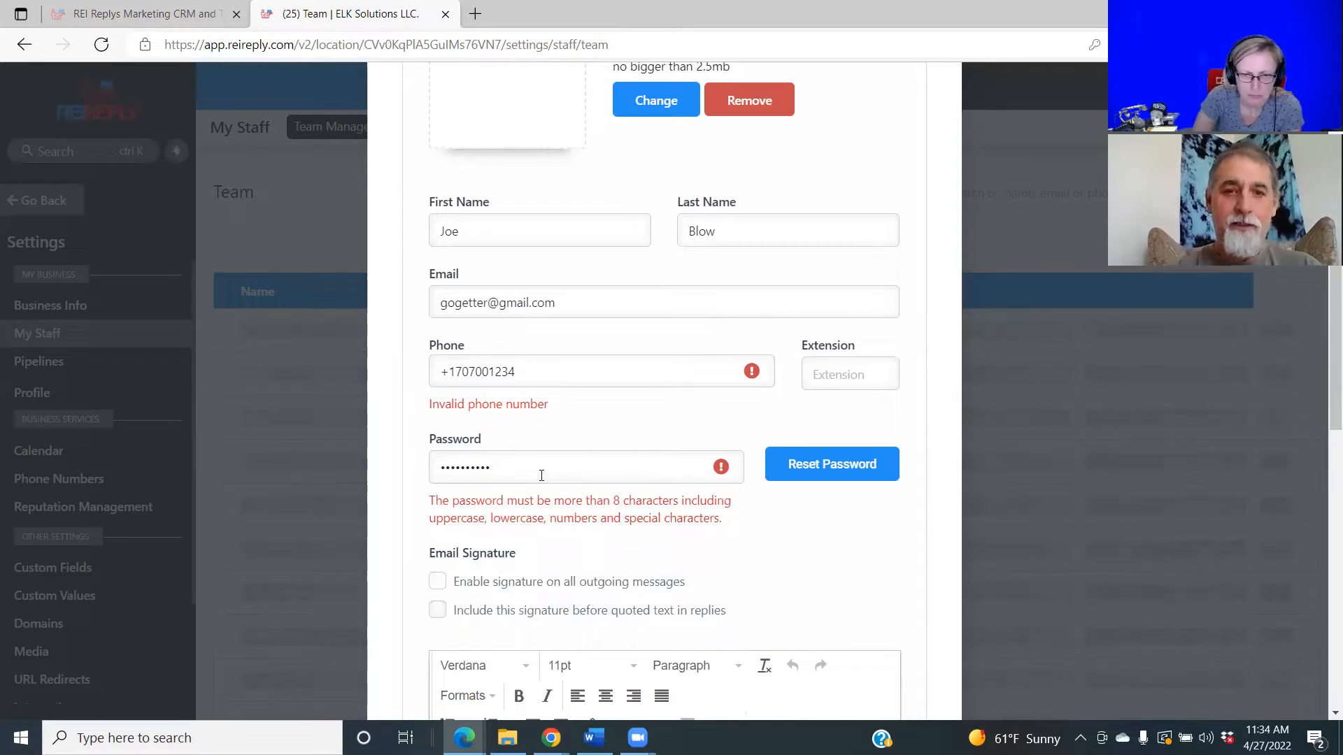
key(ctrl+a)
key(BackSpace)
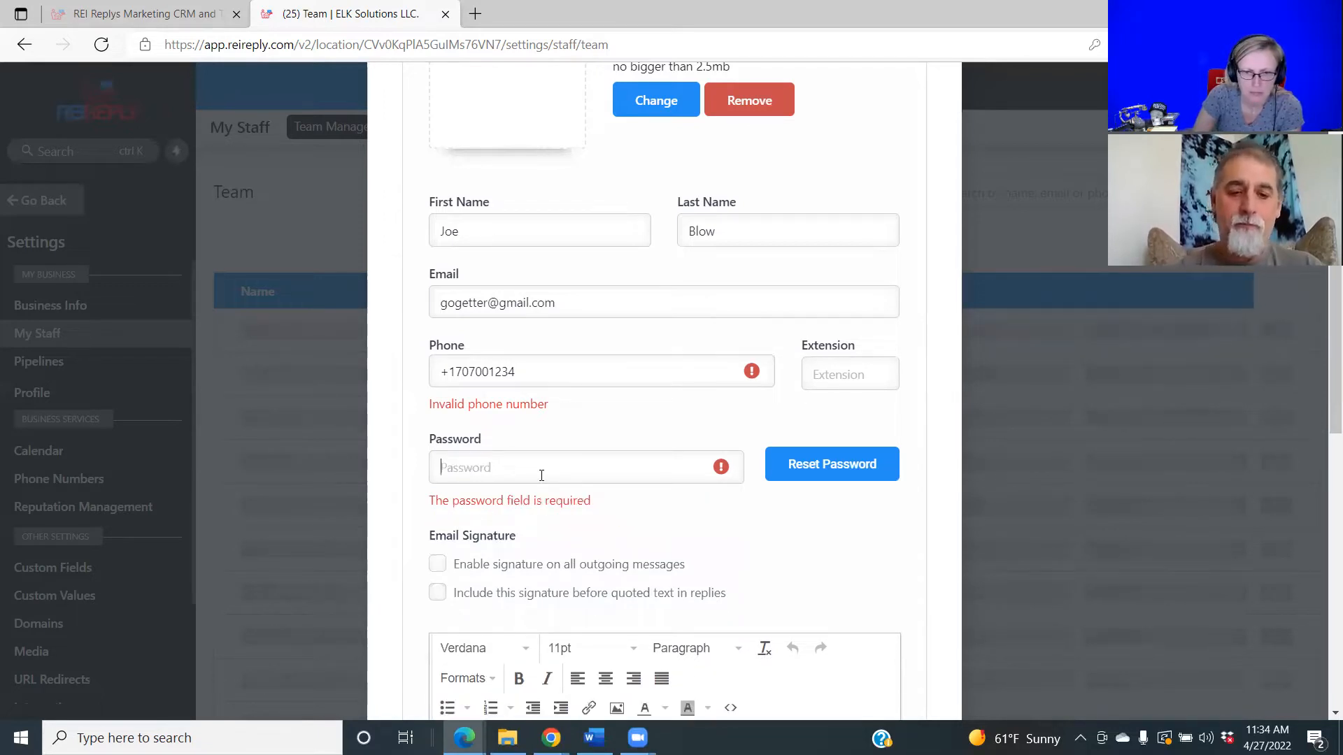
text(•••)
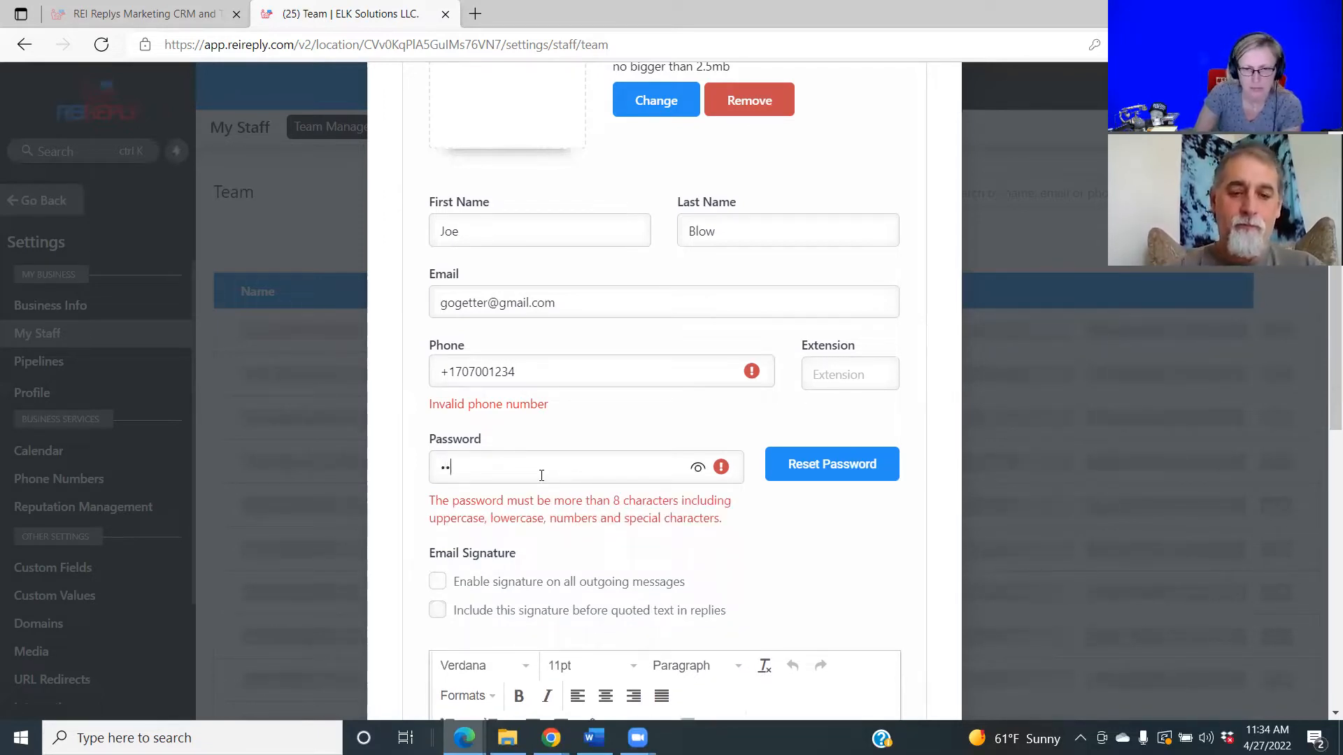
text(•••)
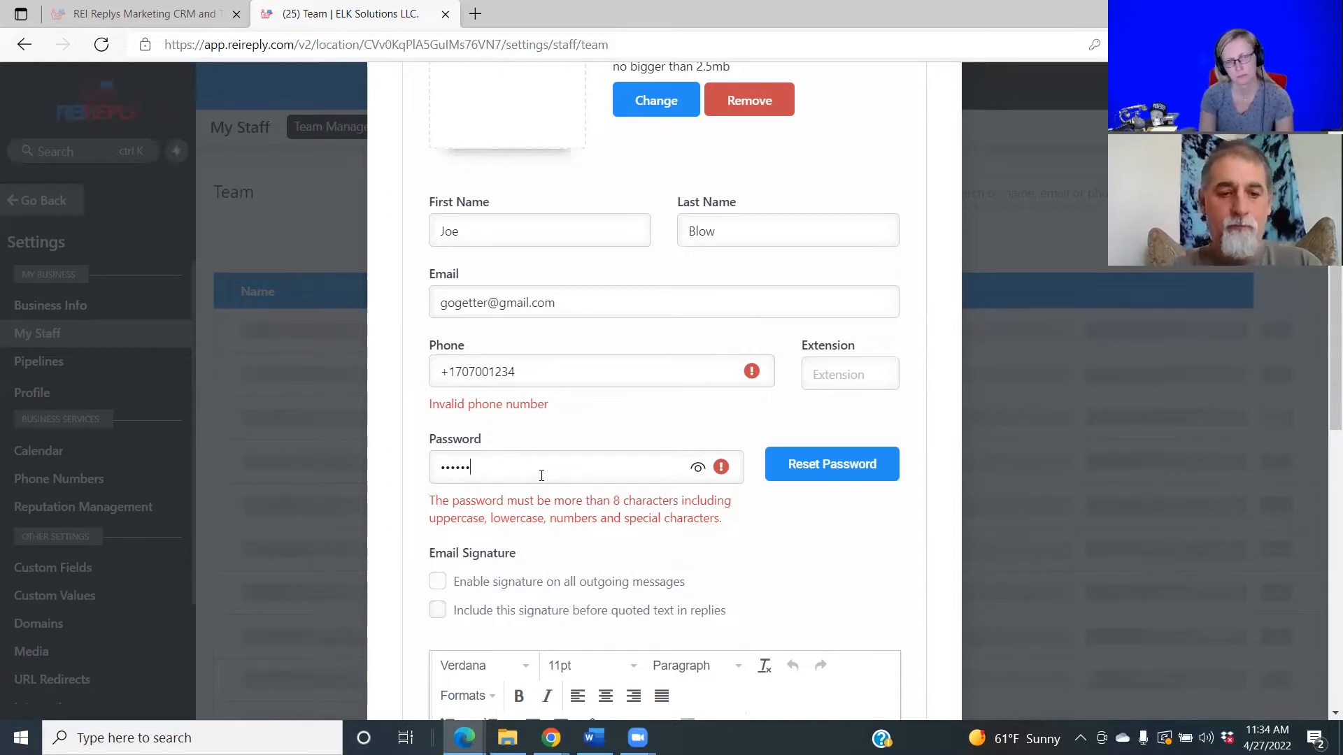
text(•••)
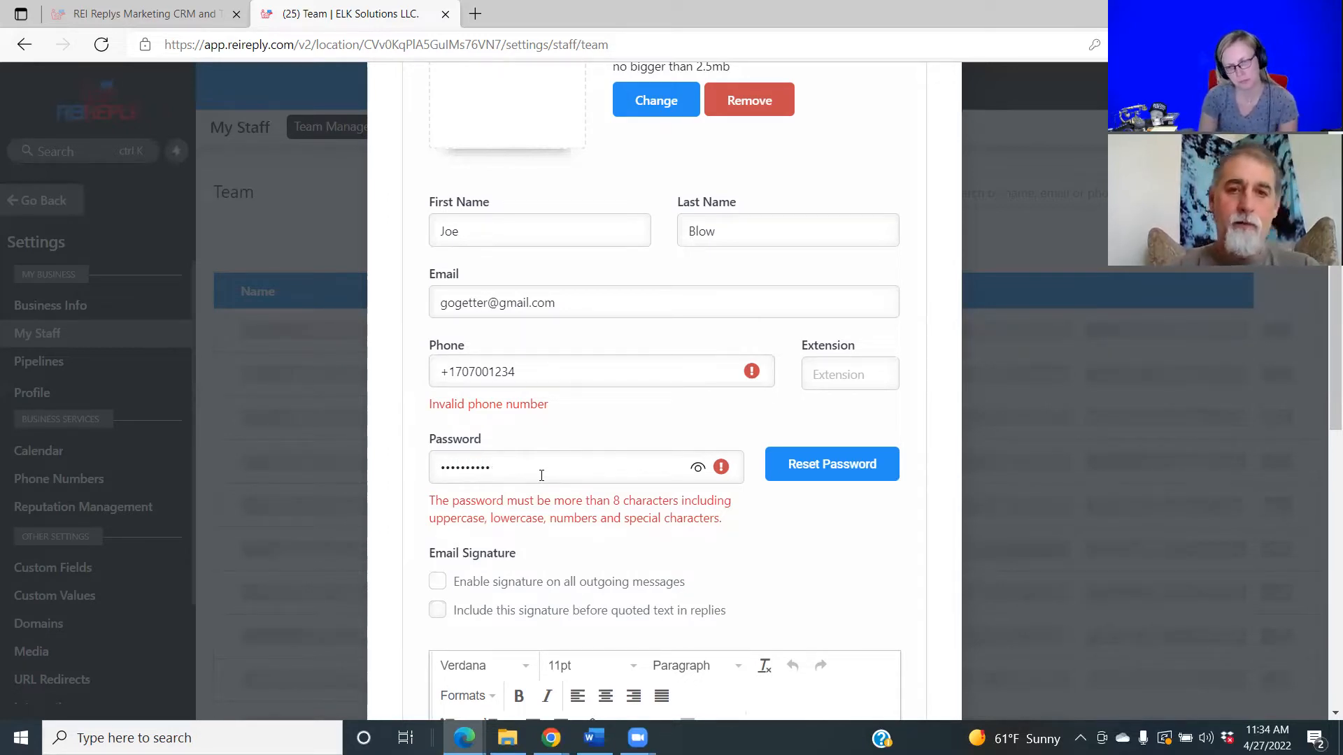
text(•)
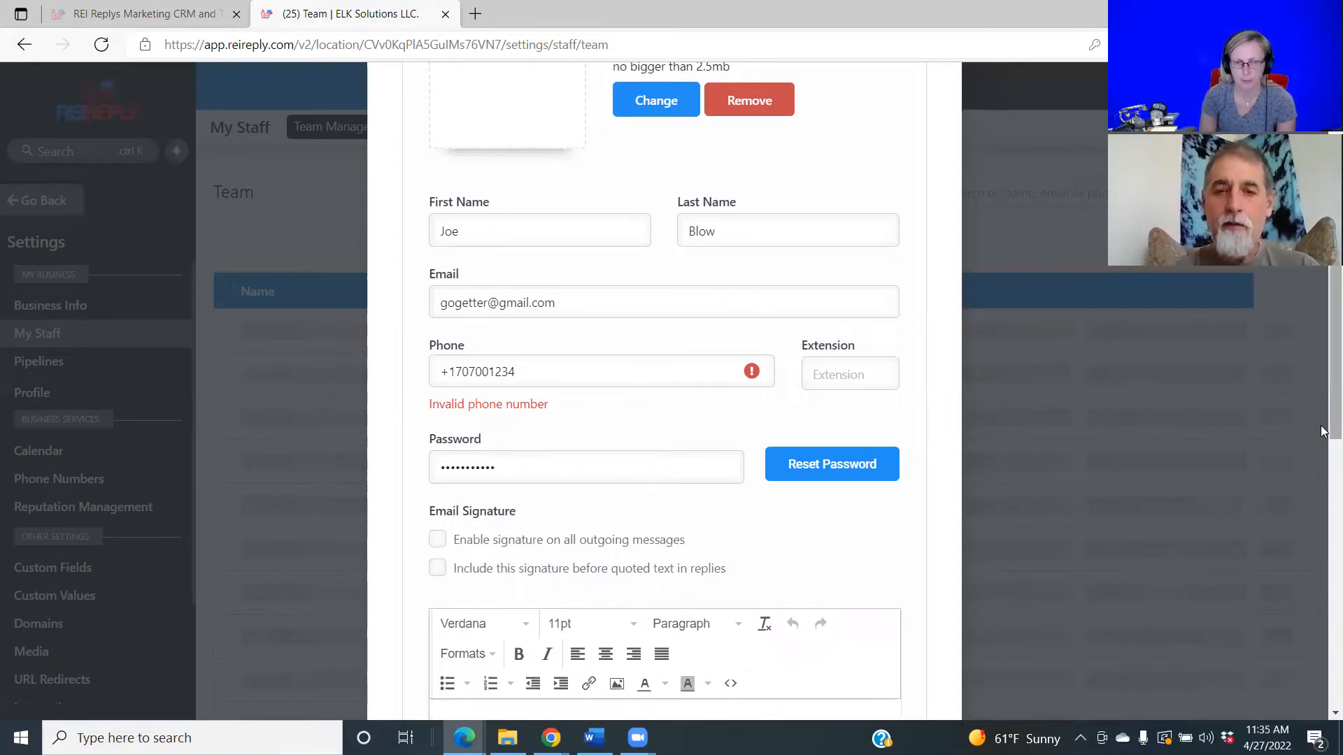
Fix the phone number by deleting the wrong trailing digits and retyping it correctly formatted.
scroll(1324, 581, down, 5)
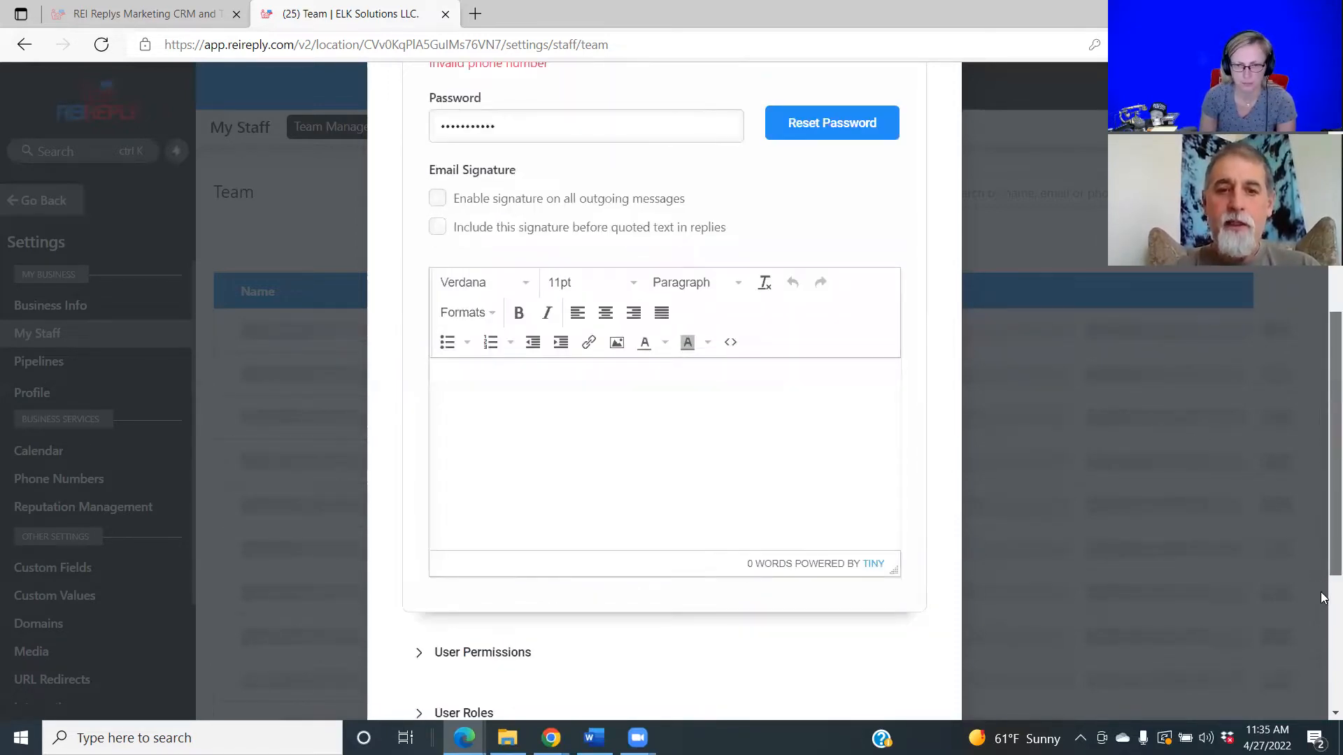
scroll(1324, 599, down, 1)
scroll(1324, 392, up, 2)
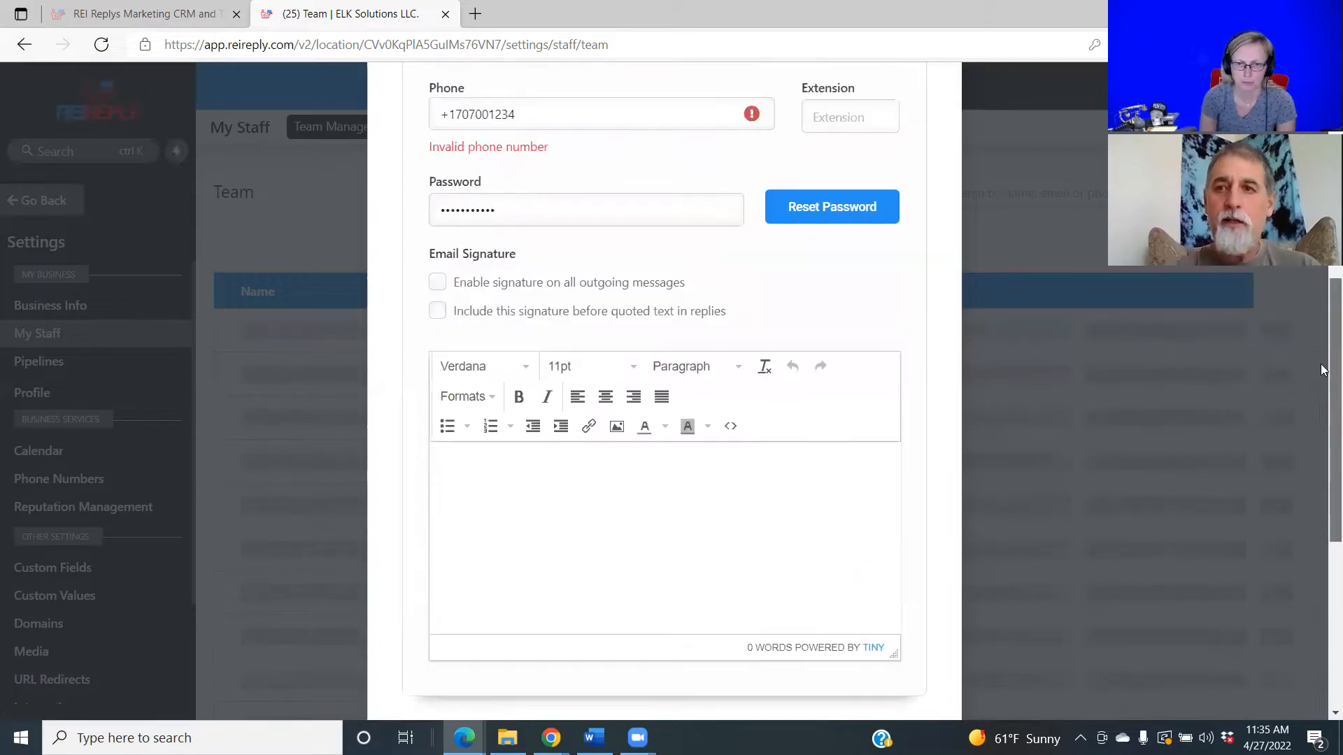
scroll(1325, 378, up, 5)
scroll(1324, 346, up, 2)
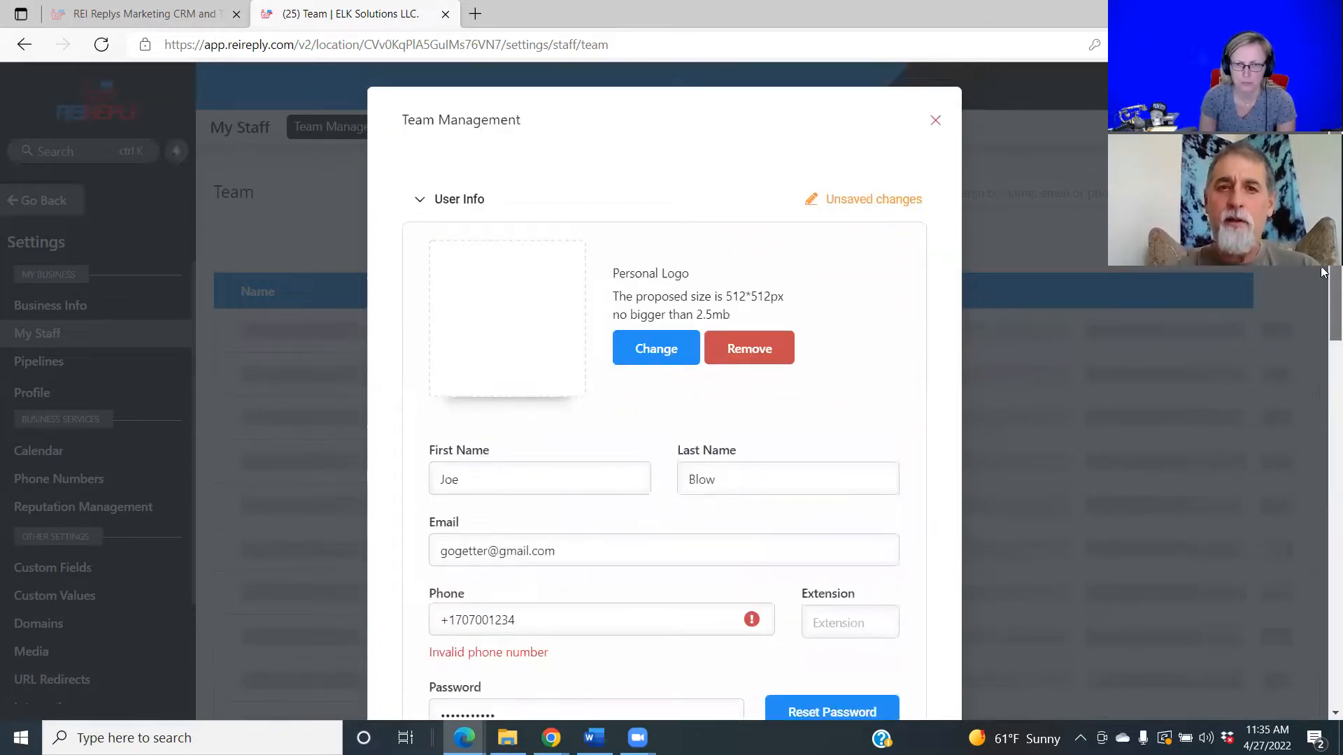
scroll(1302, 471, down, 8)
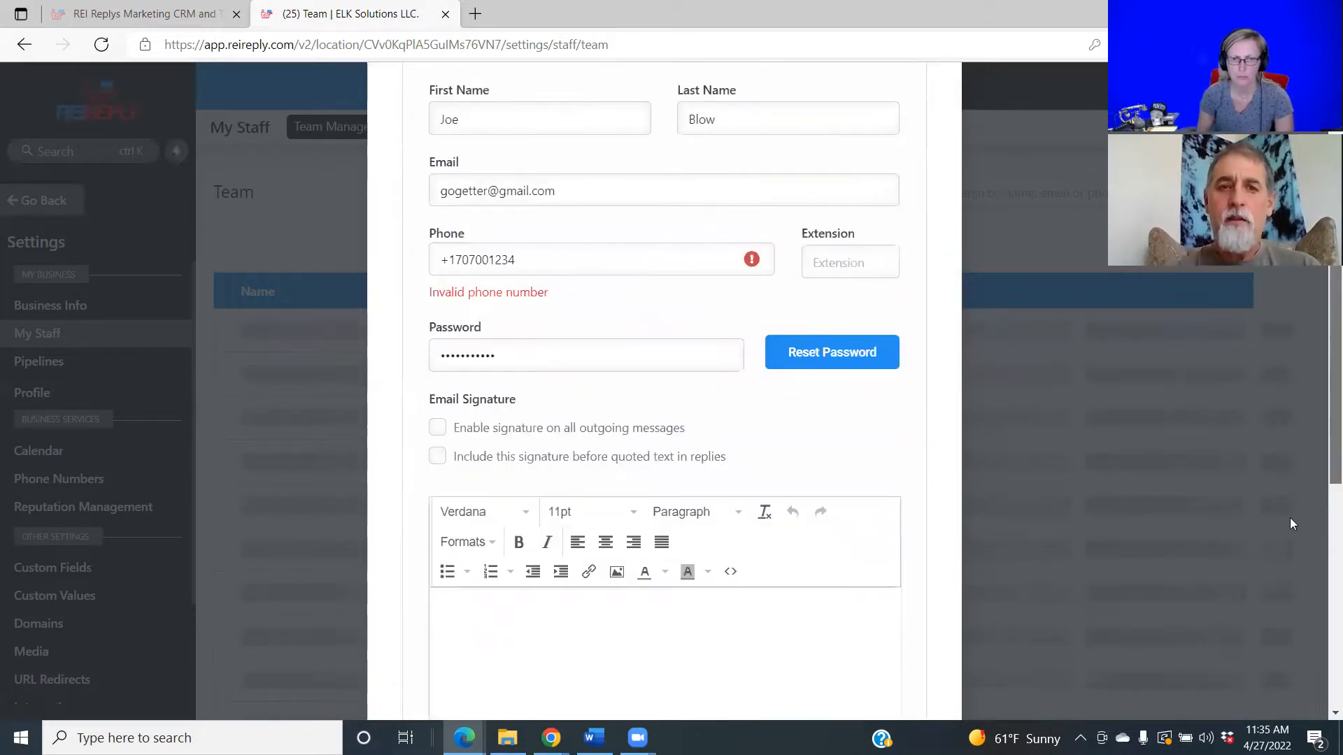
scroll(1273, 504, up, 3)
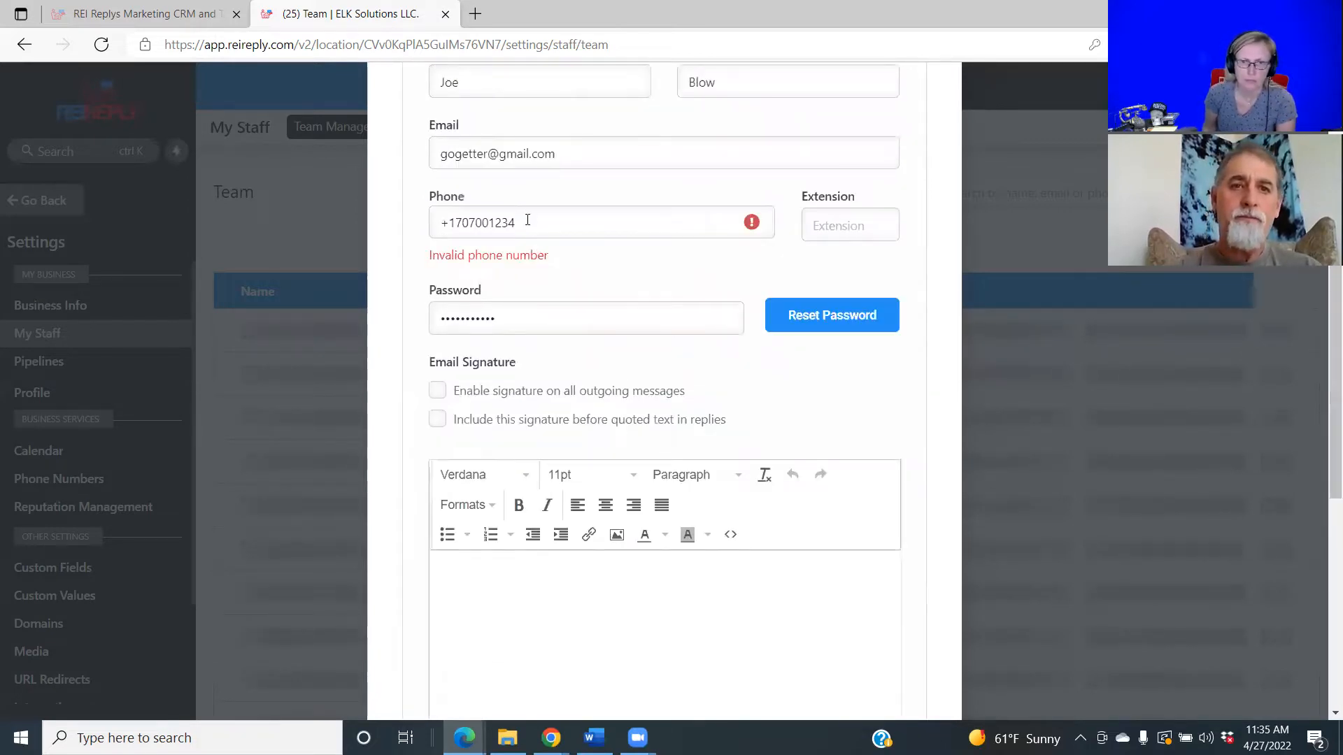
click(527, 221)
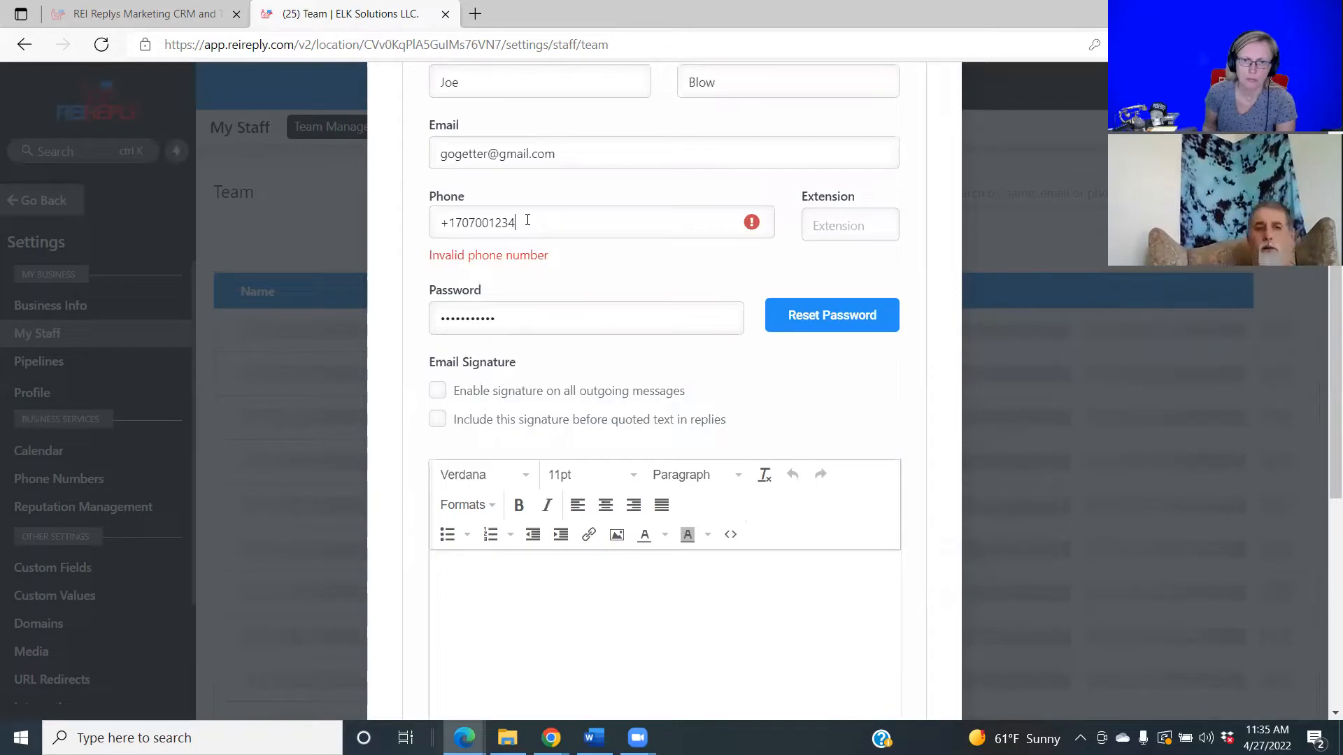
key(BackSpace)
key(BackSpace)
key(BackSpace)
key(BackSpace)
key(BackSpace)
key(BackSpace)
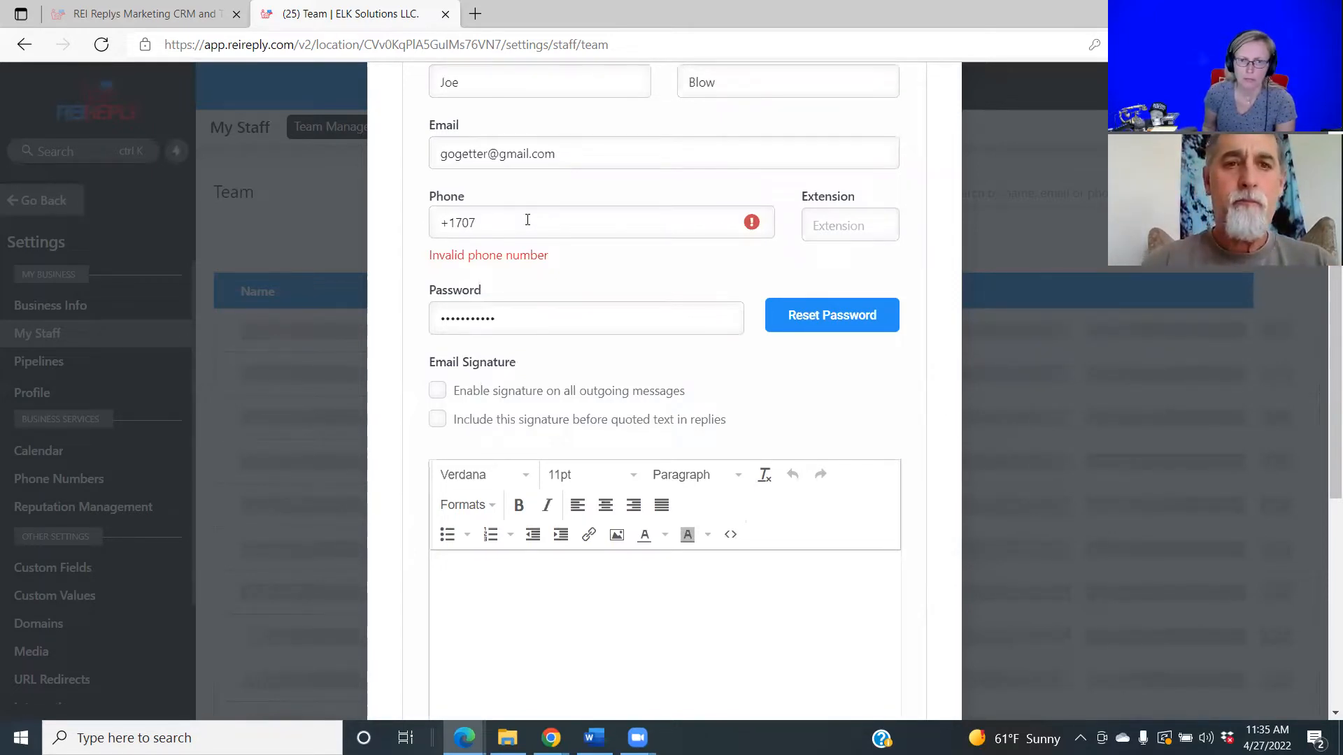
key(BackSpace)
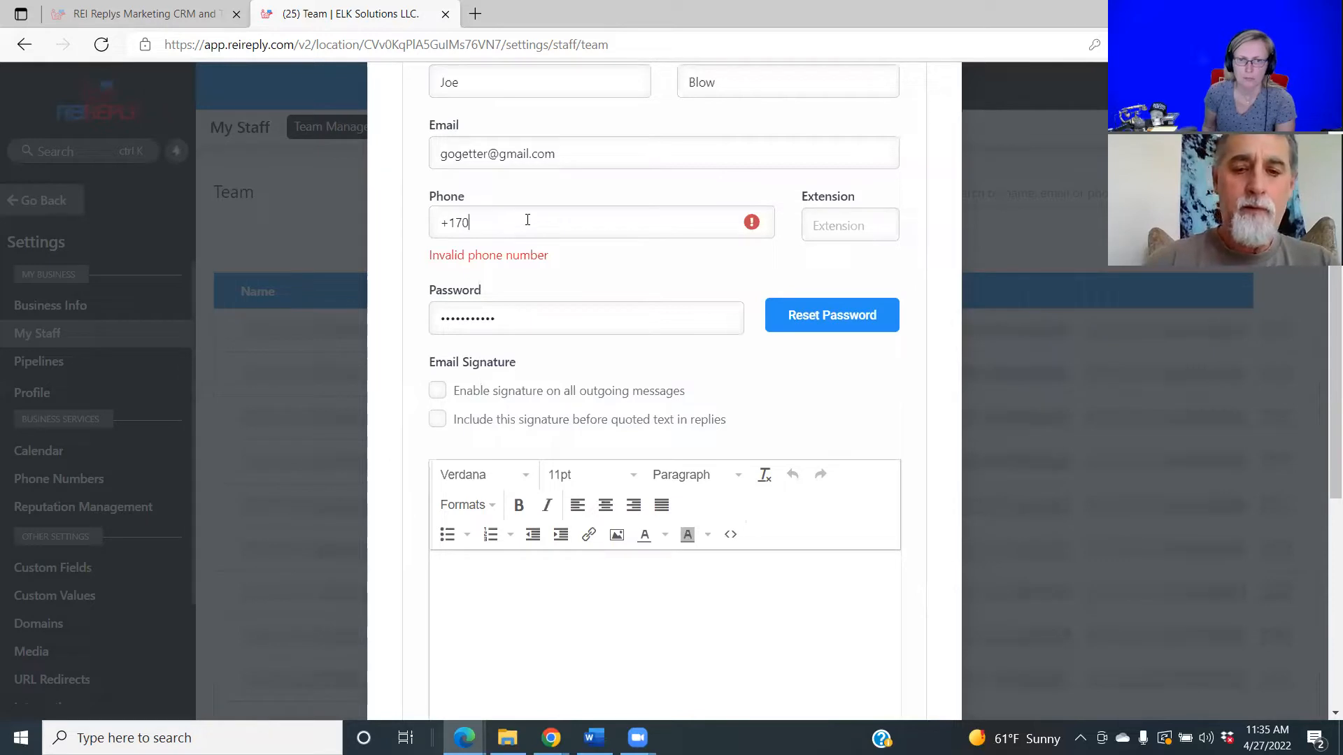
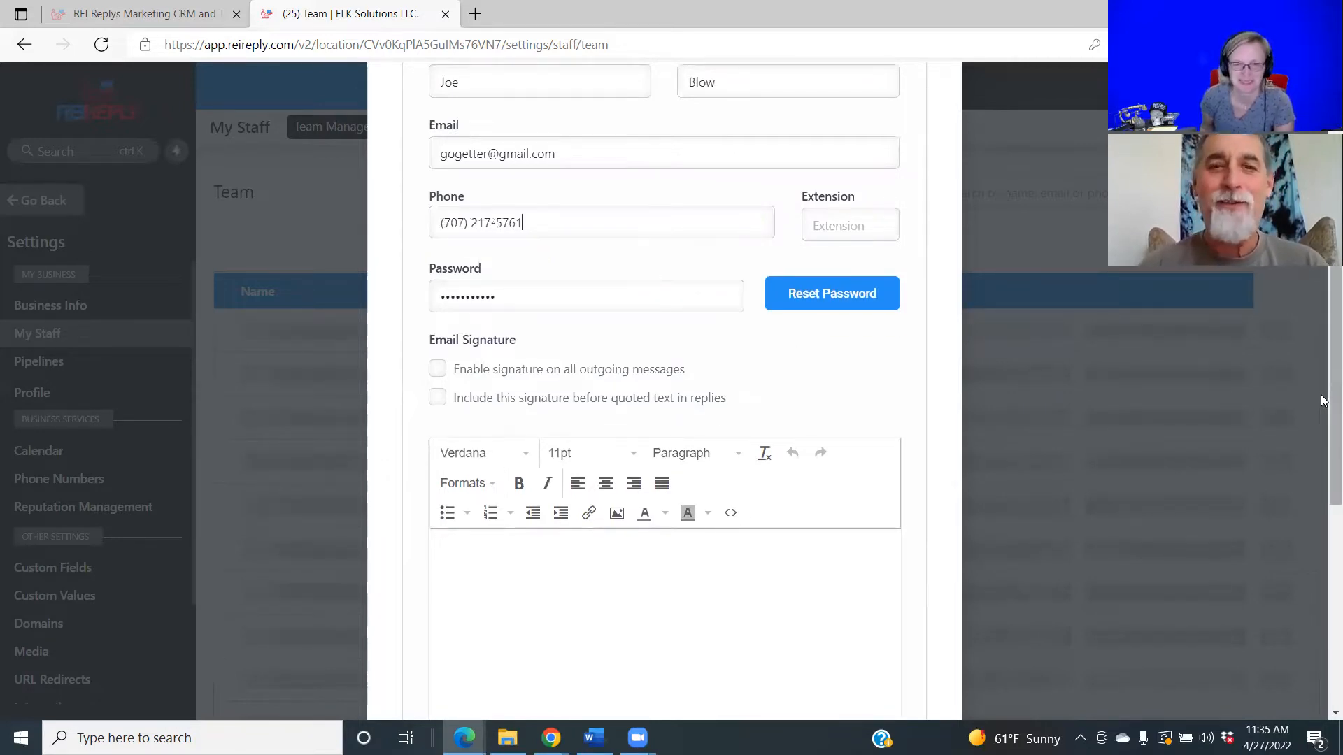
Expand User Permissions to review its toggles, then reveal the User Roles setting.
scroll(1322, 448, down, 1)
scroll(1296, 546, down, 3)
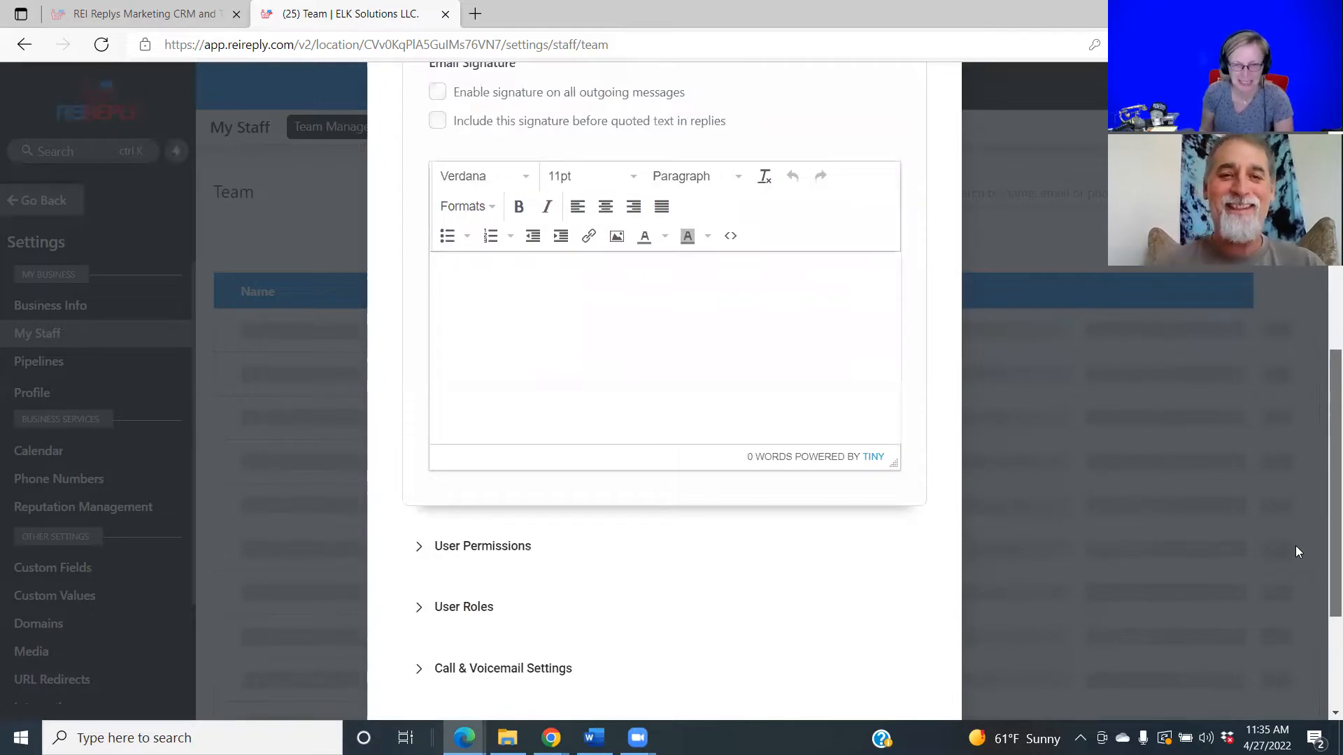
scroll(1010, 477, down, 1)
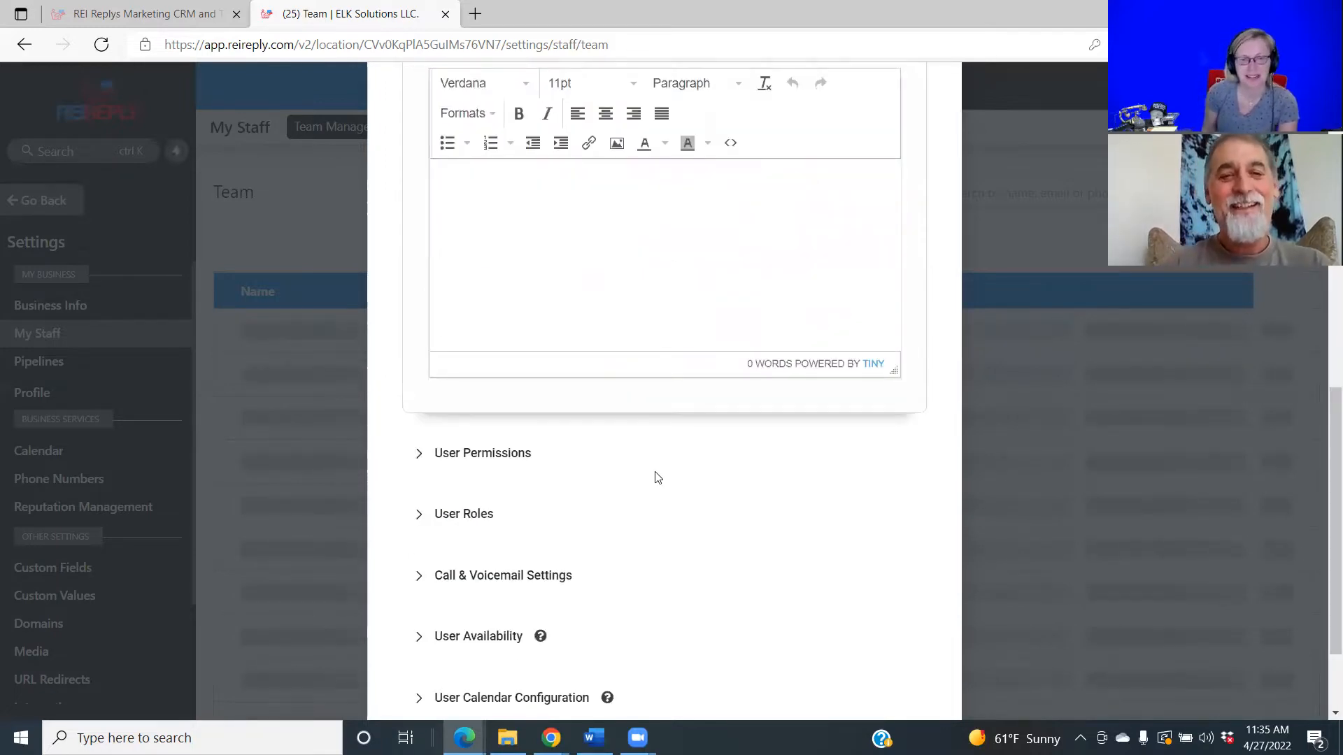
click(493, 454)
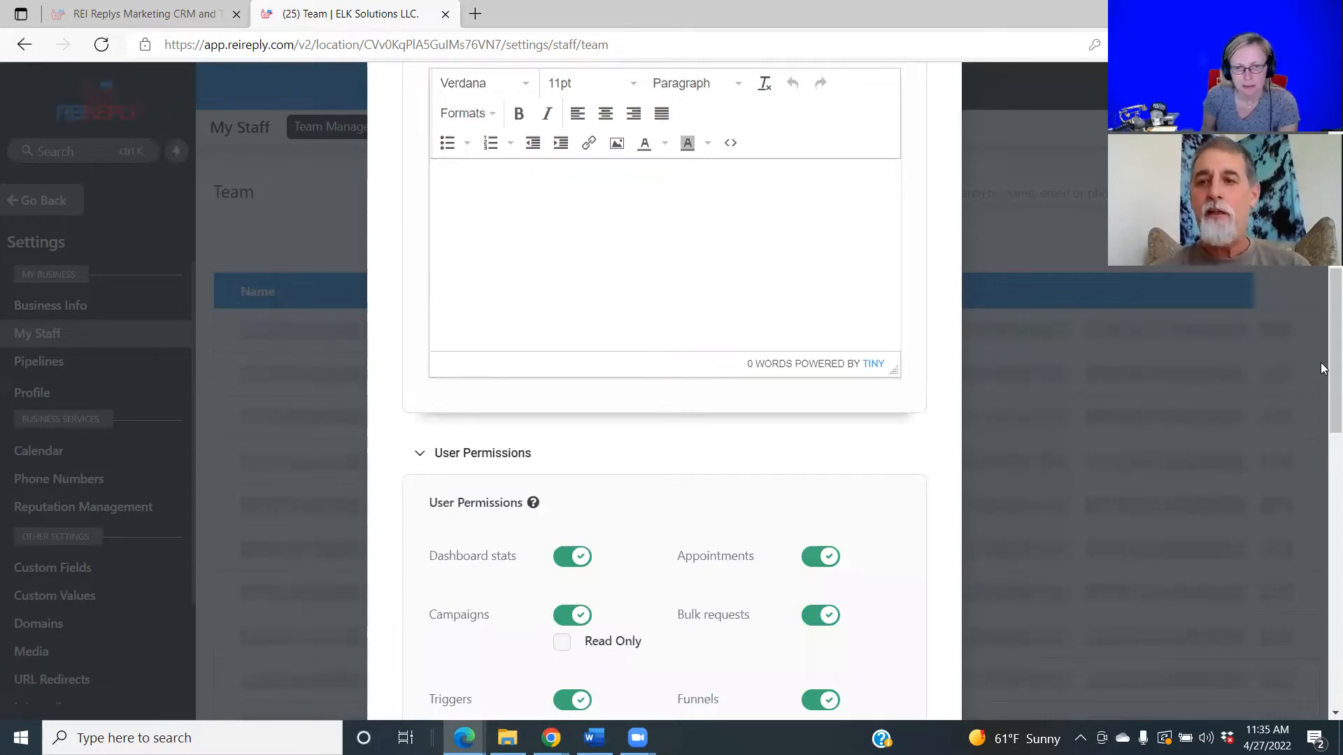
scroll(1325, 369, down, 1)
scroll(1322, 545, down, 5)
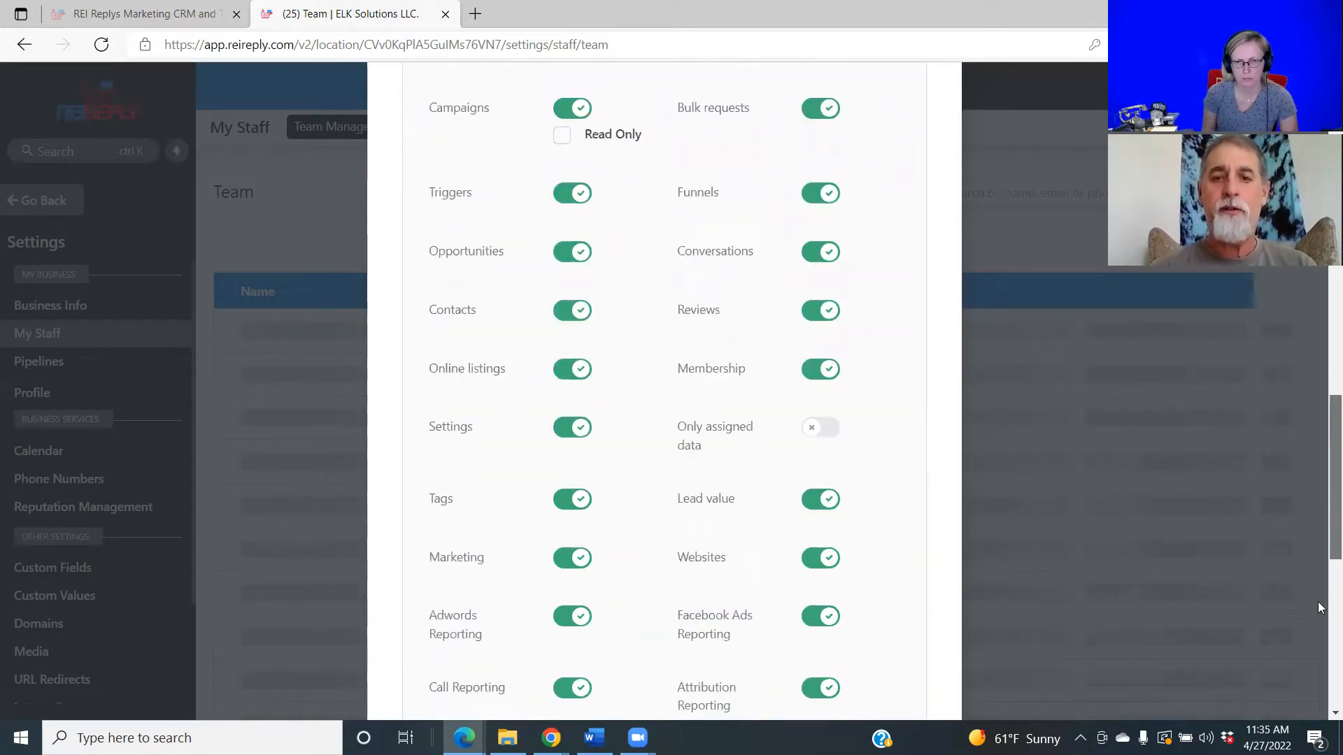
scroll(1319, 616, down, 2)
scroll(1319, 653, down, 3)
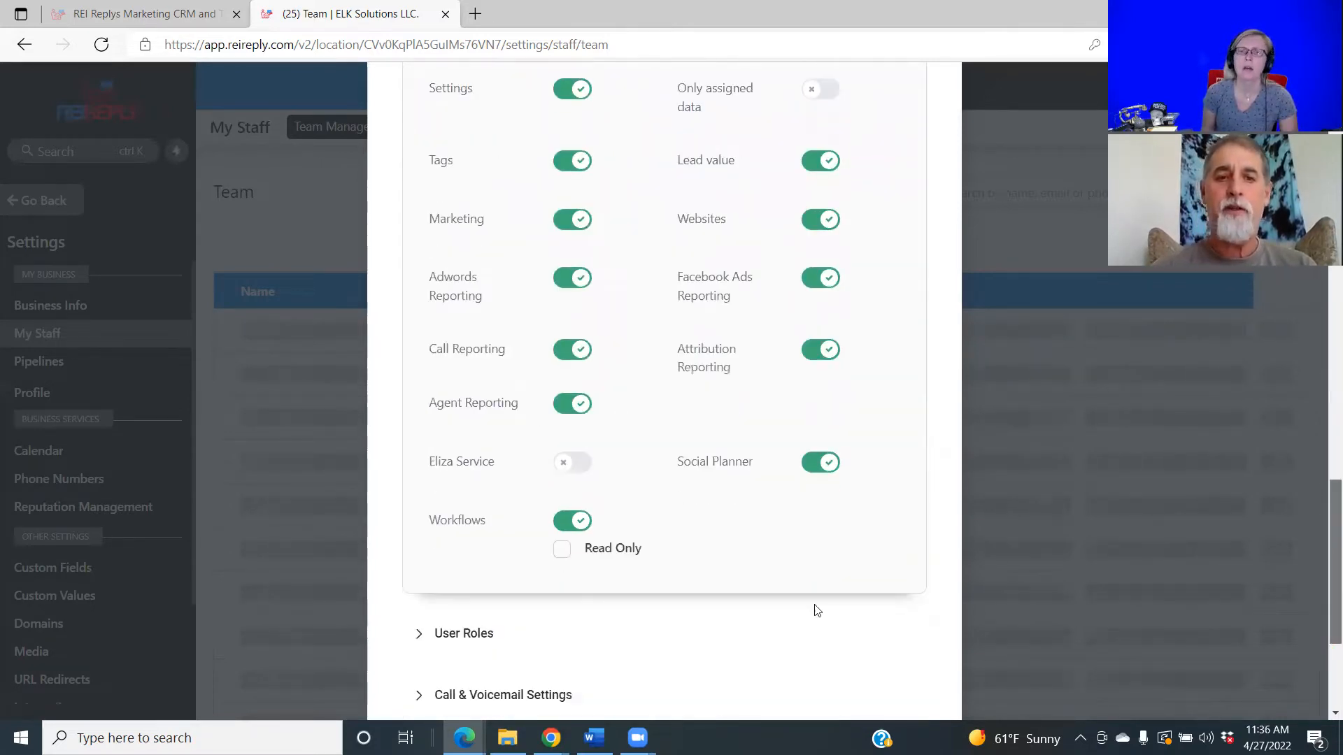
scroll(448, 563, down, 1)
click(462, 560)
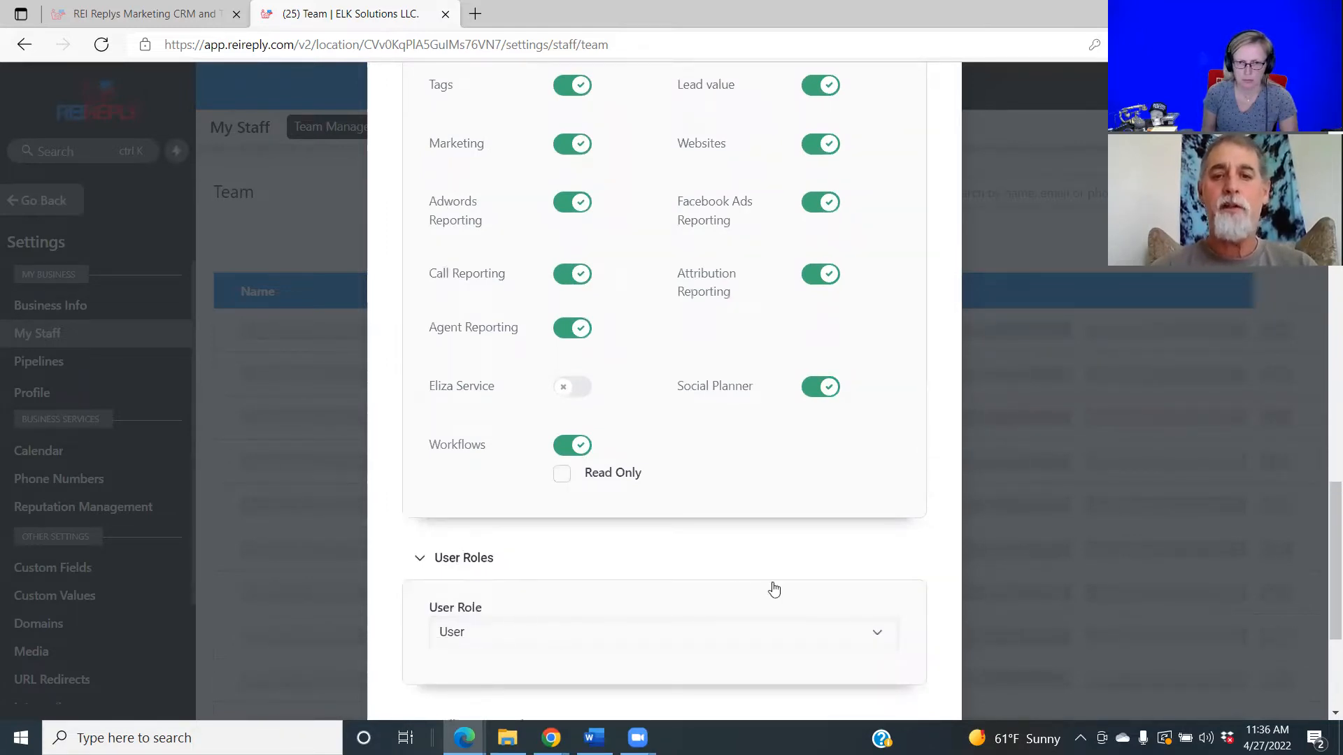
Leave the user role on User and expand Call & Voicemail Settings.
click(875, 637)
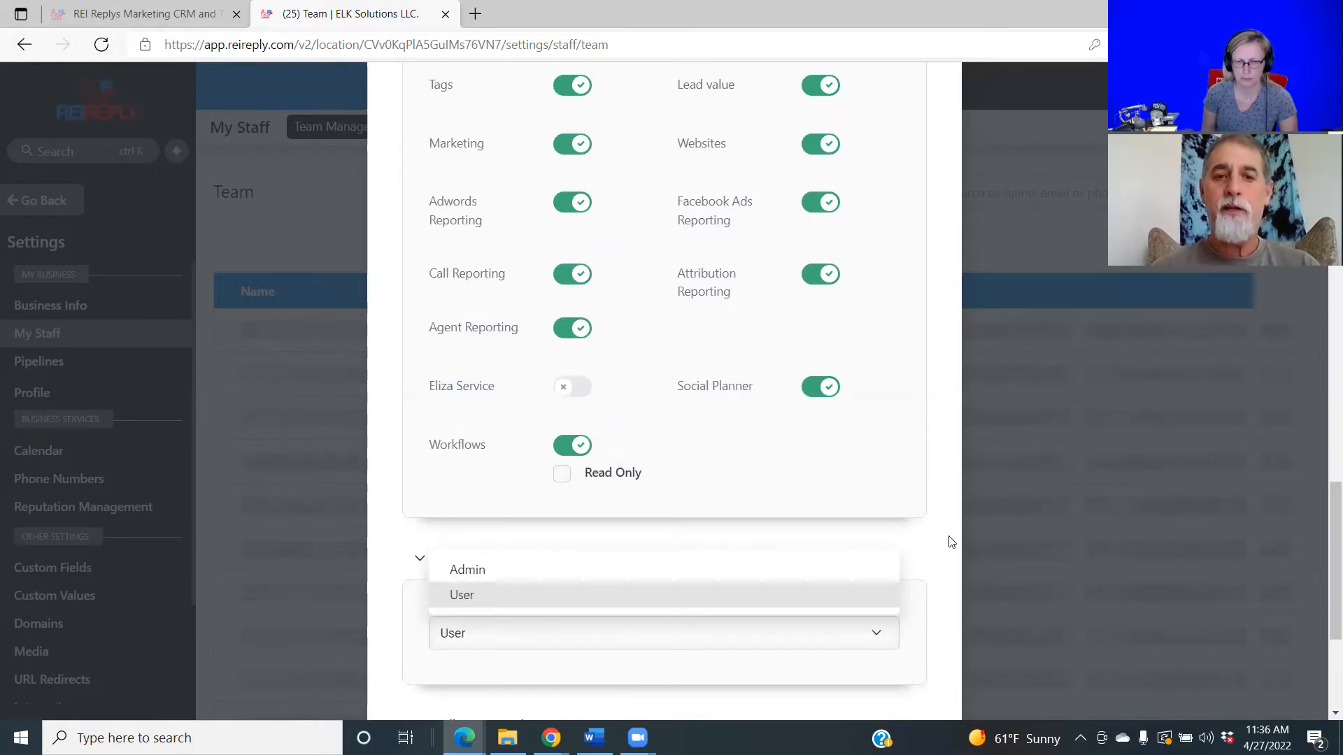
click(530, 623)
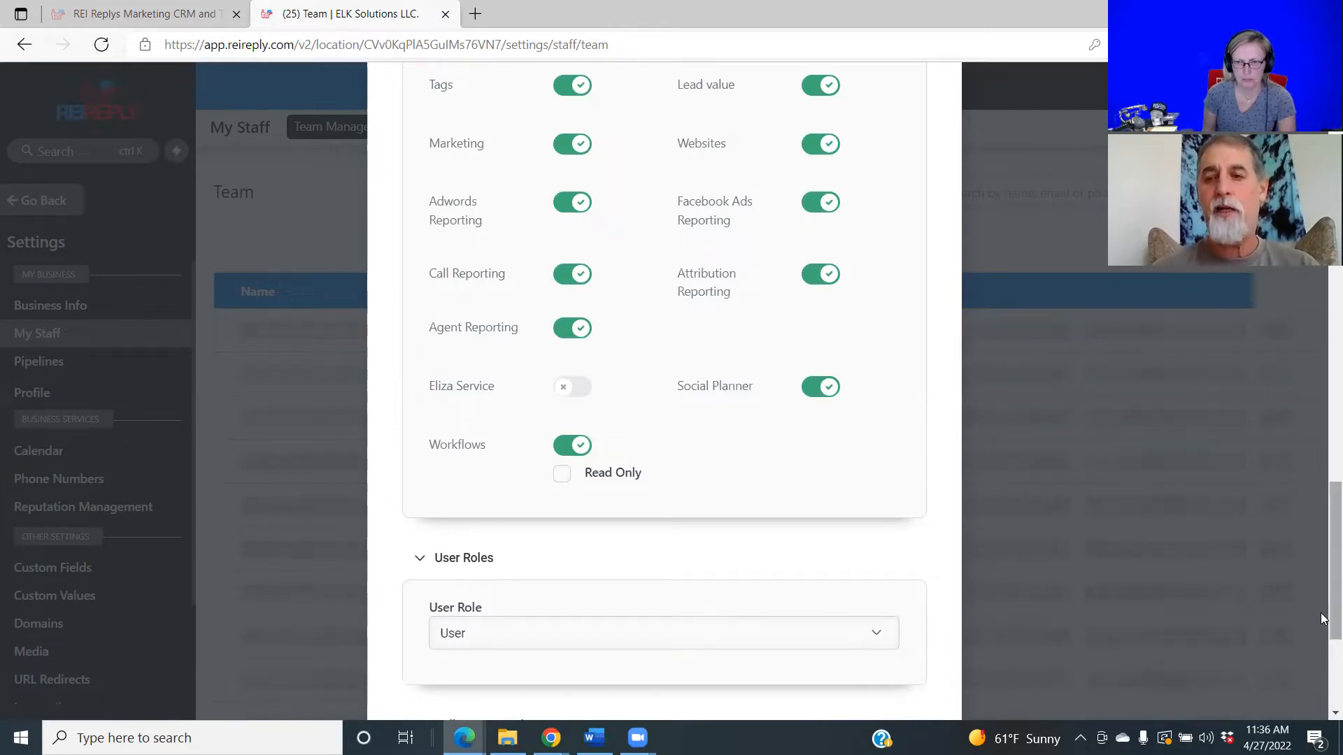
scroll(746, 475, down, 3)
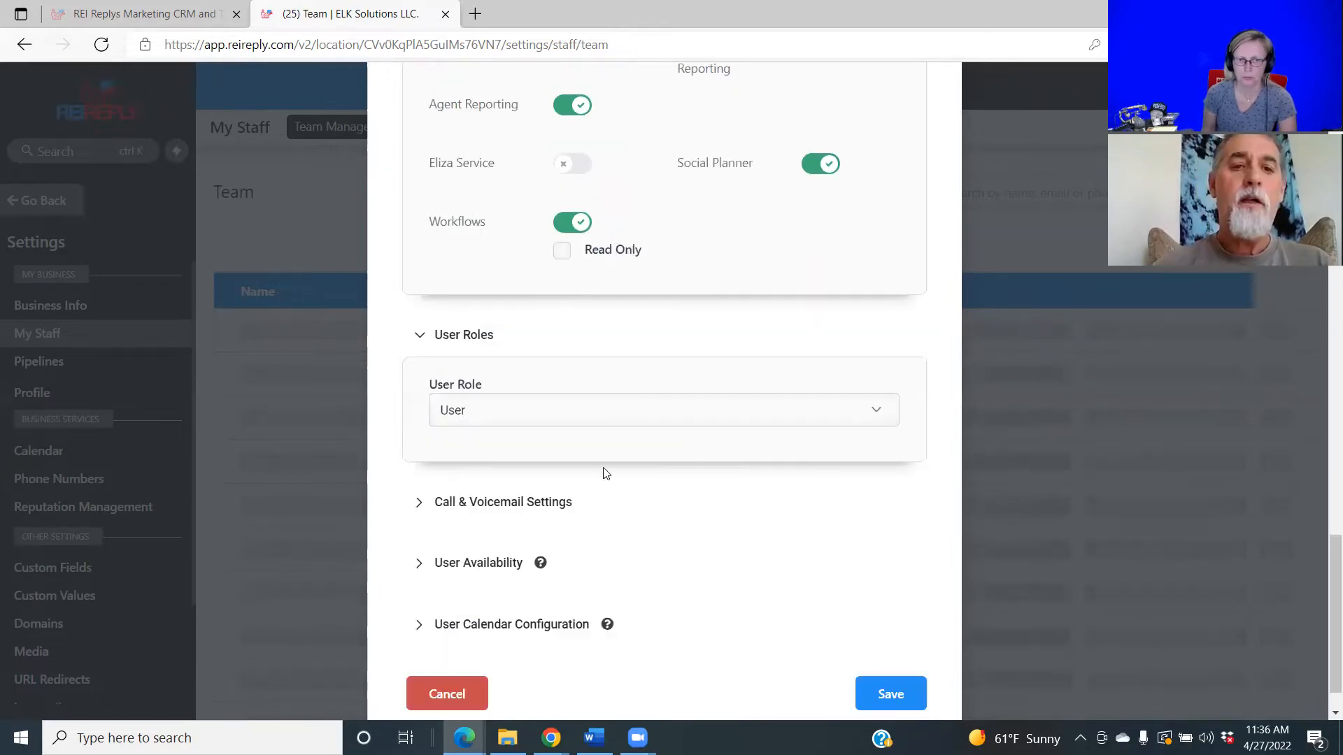
click(508, 513)
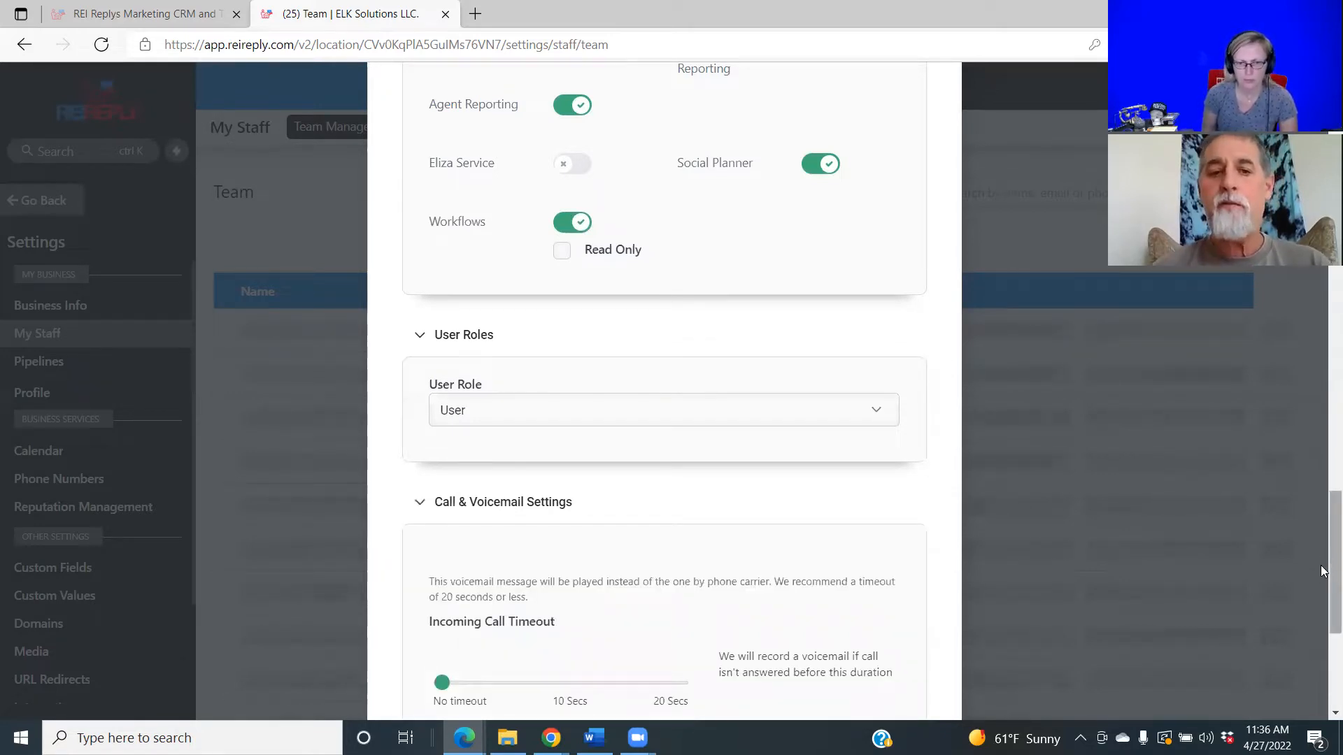
Look over the call and voicemail settings, then close the staff member editor.
scroll(1325, 577, down, 1)
scroll(1322, 617, down, 3)
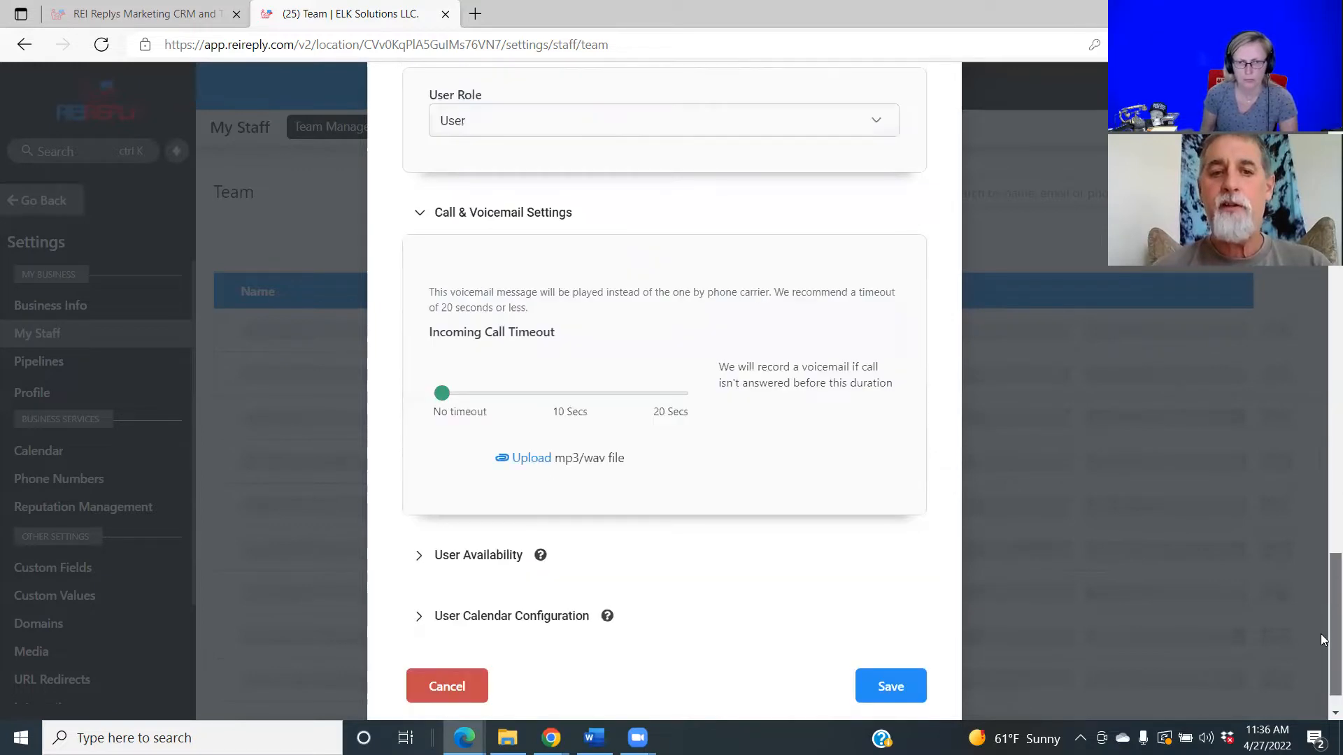
scroll(1324, 616, down, 1)
scroll(1324, 352, up, 10)
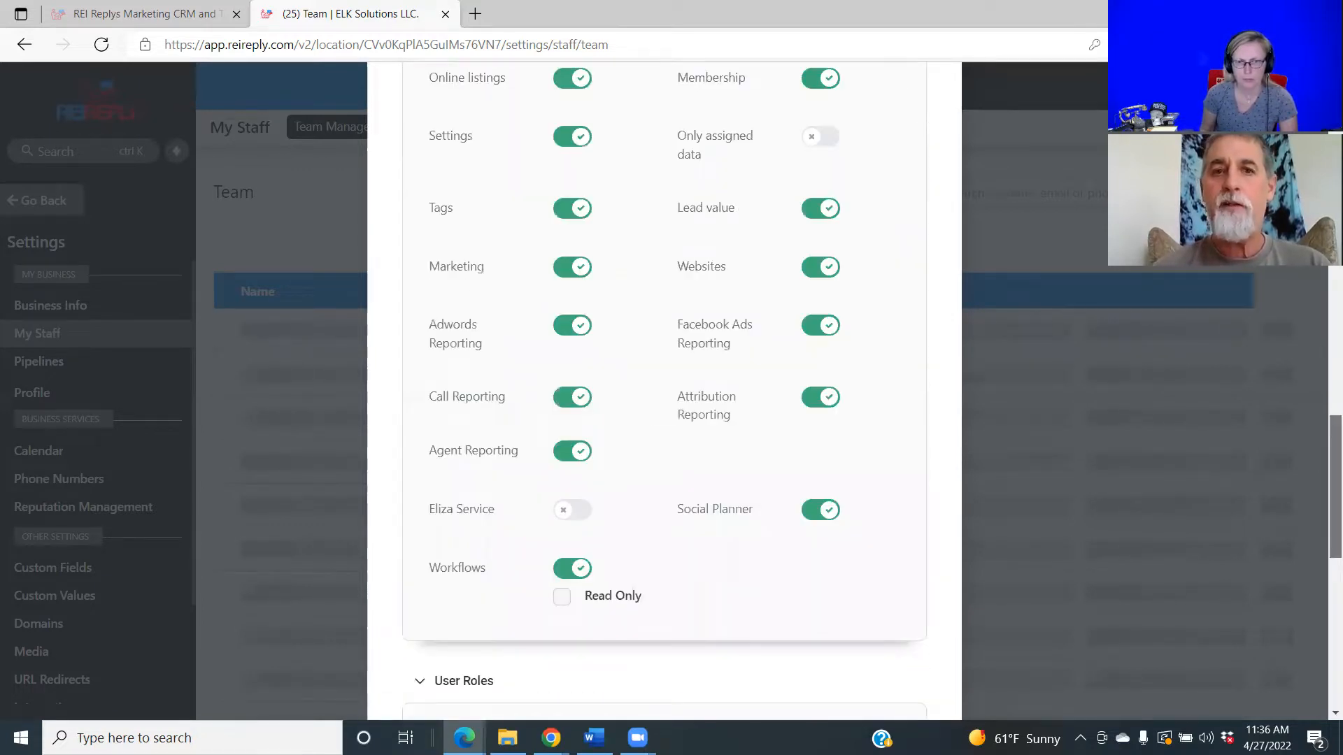
scroll(1324, 351, up, 10)
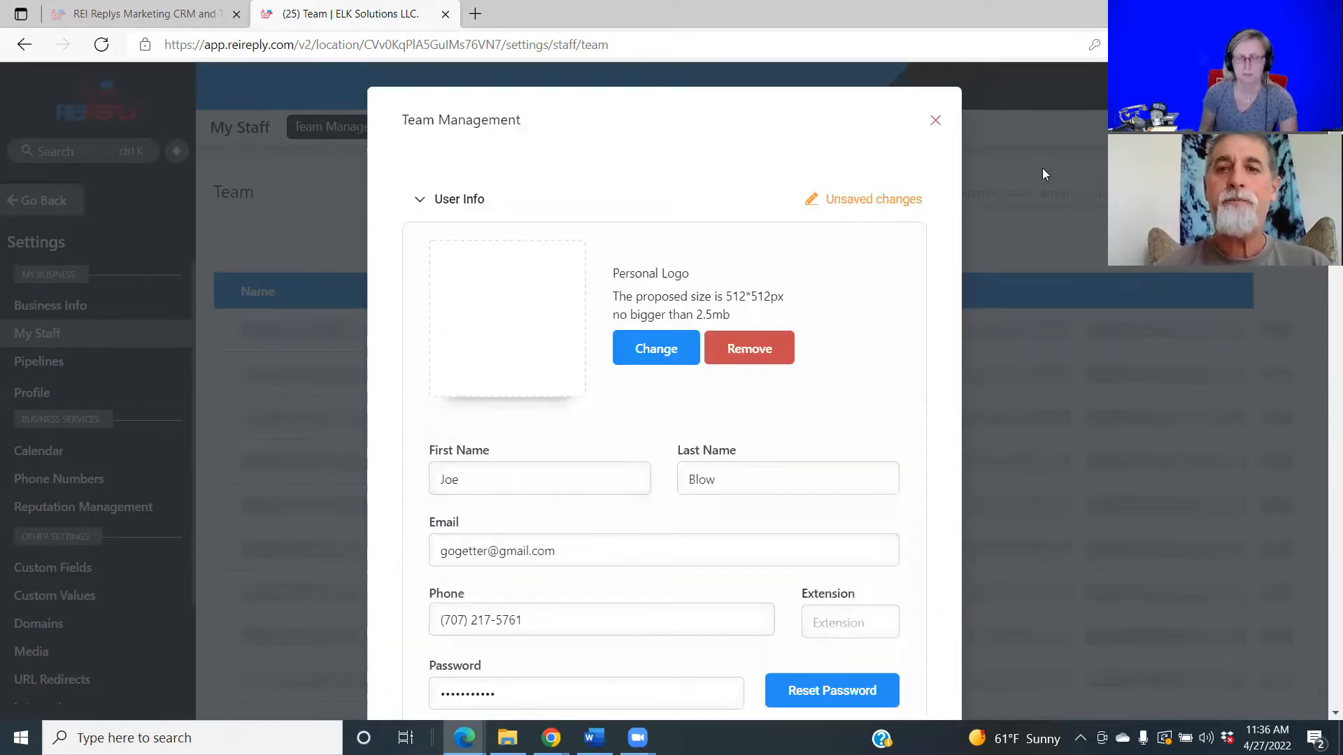
click(936, 125)
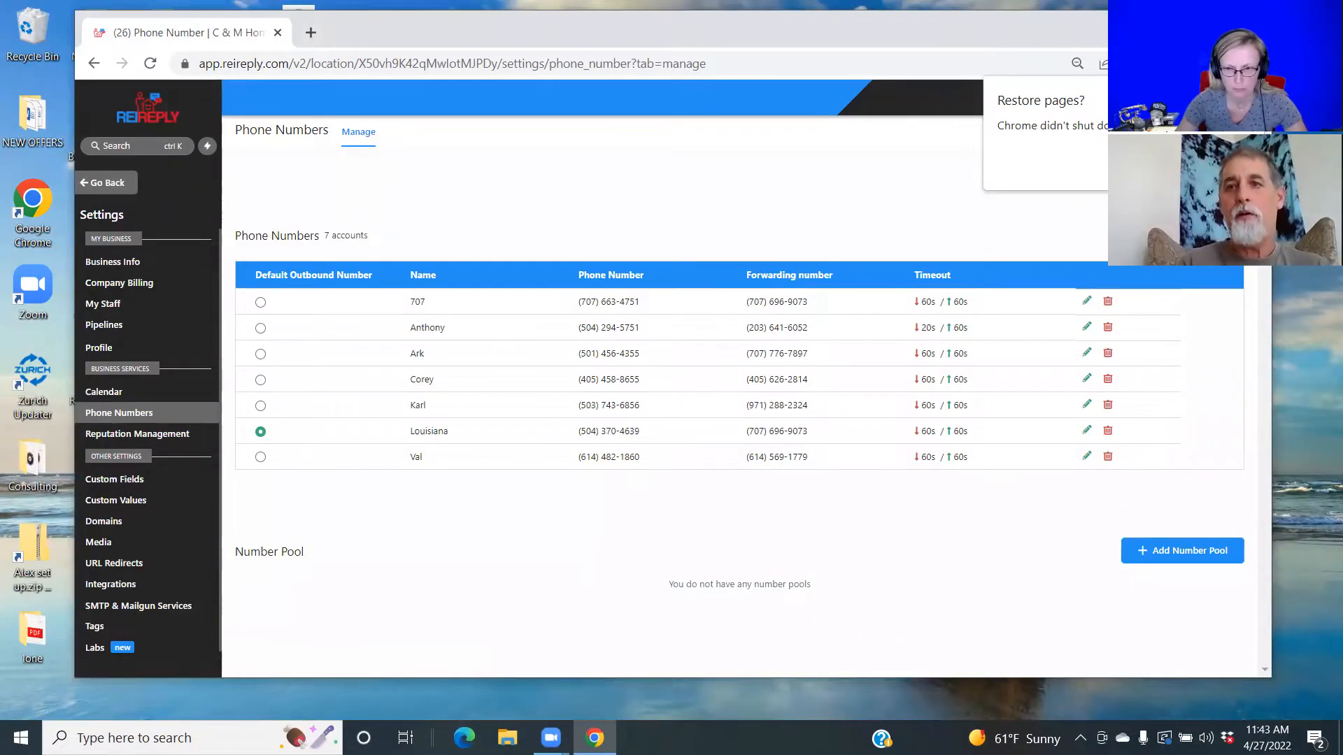
Search for available 707 area-code numbers, close without adding one, and go to My Staff.
click(1137, 270)
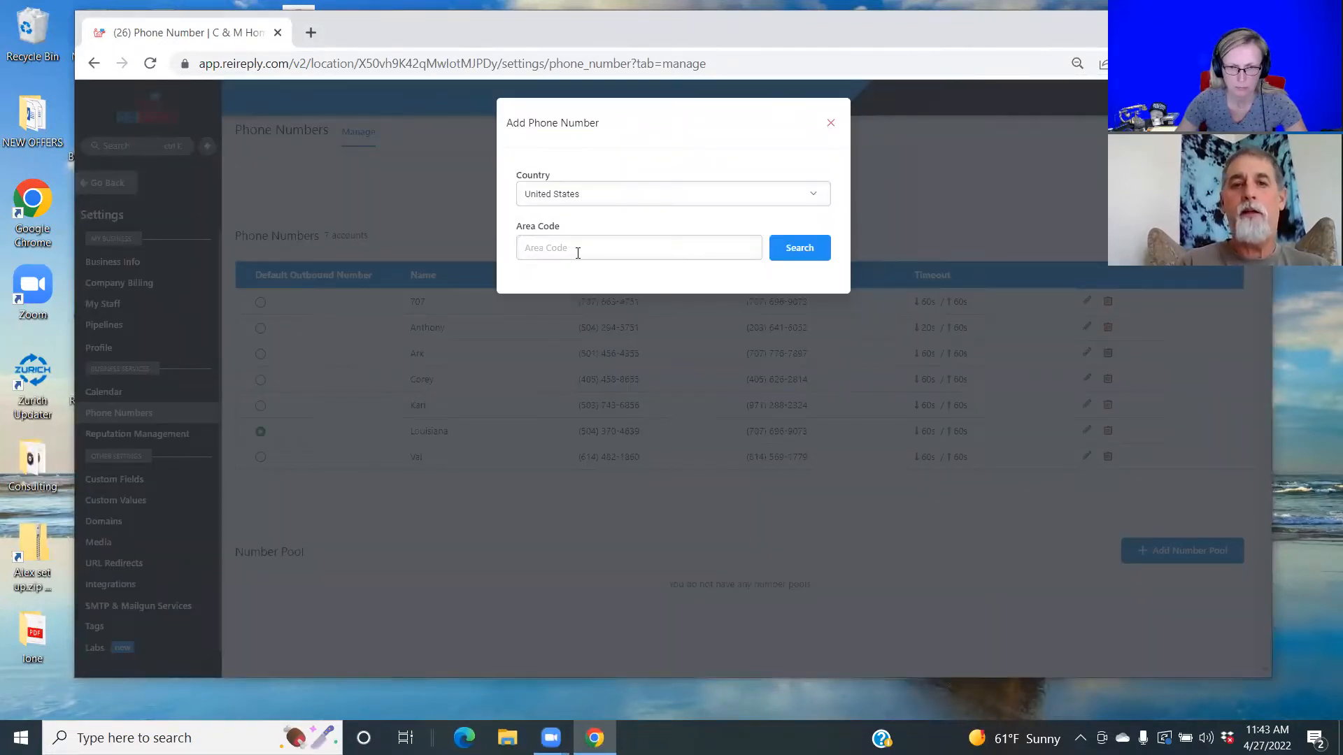
text(707)
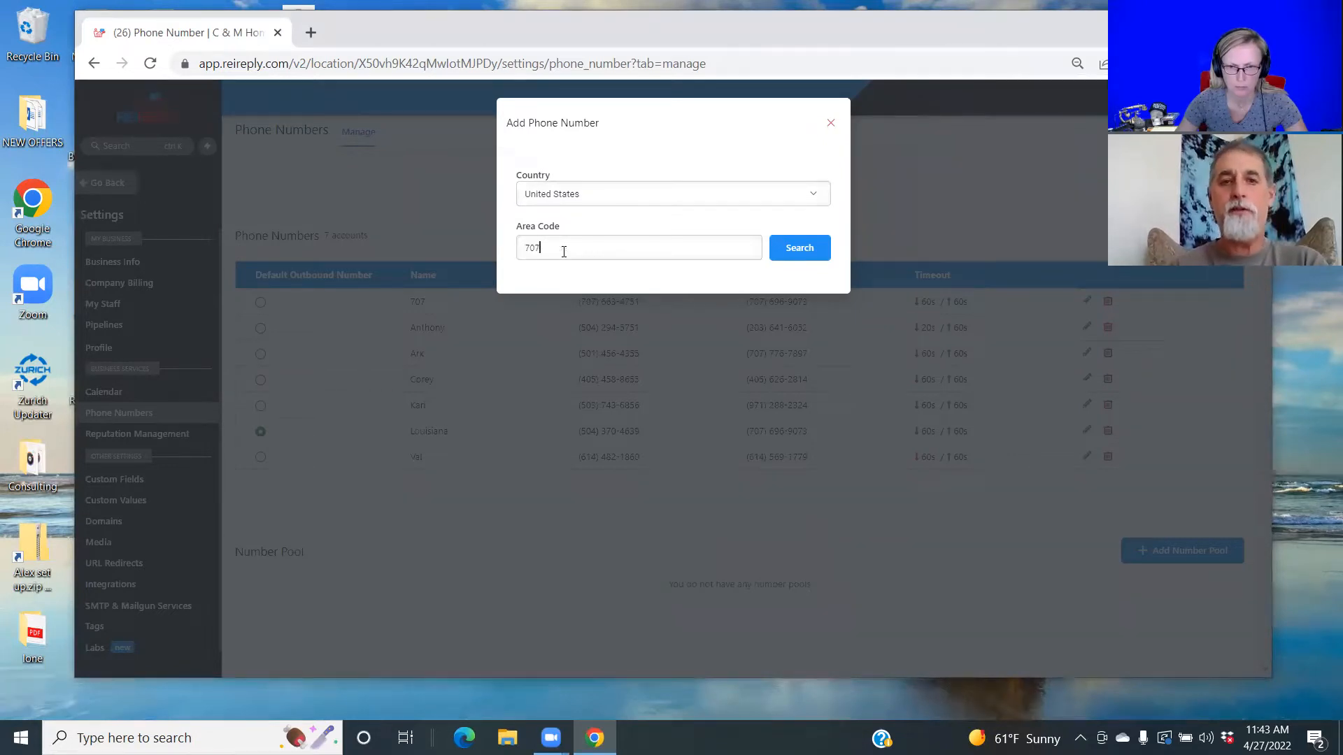
click(791, 249)
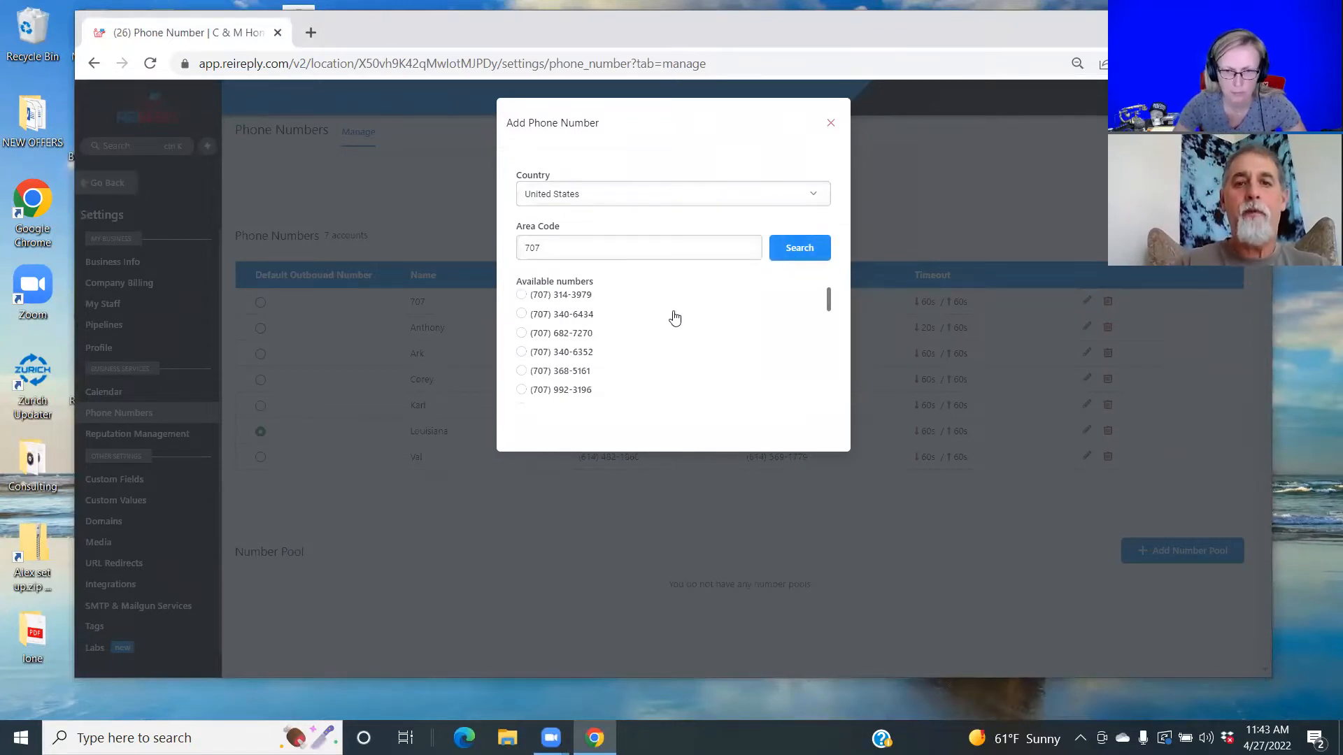
click(832, 125)
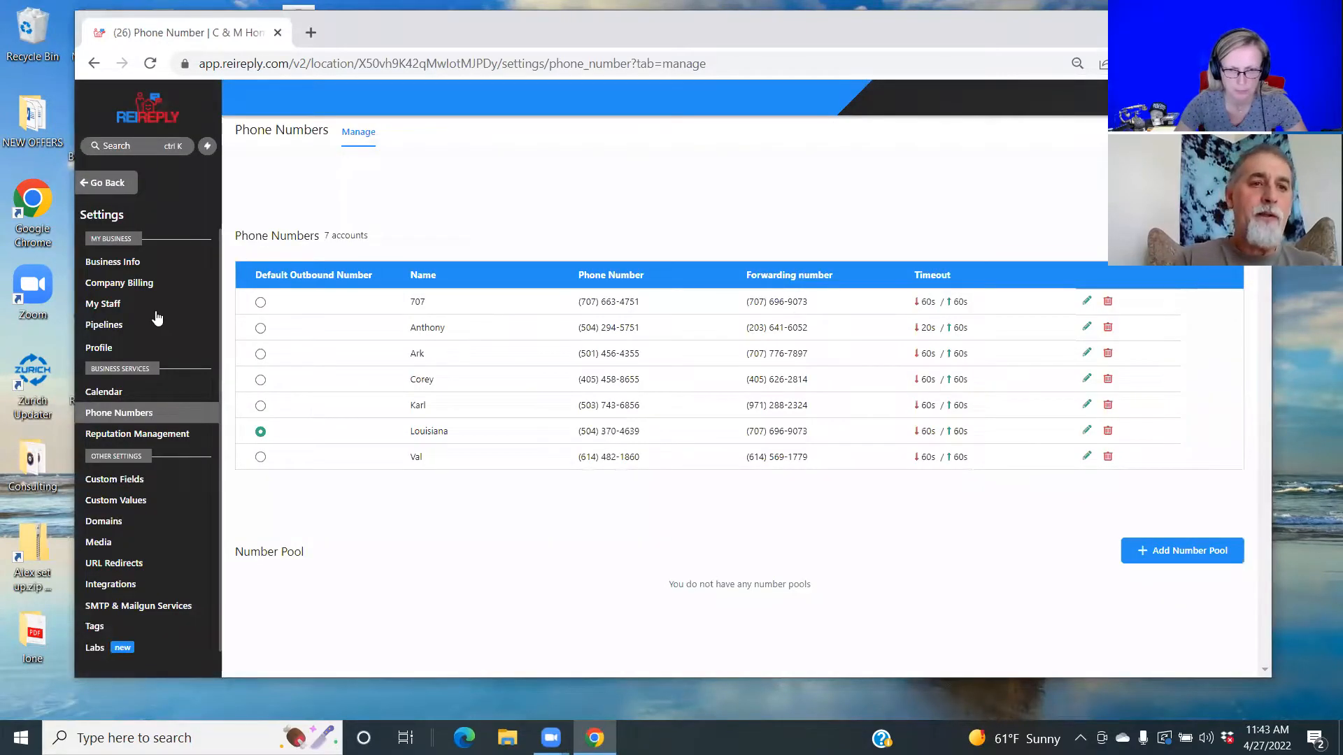
click(110, 305)
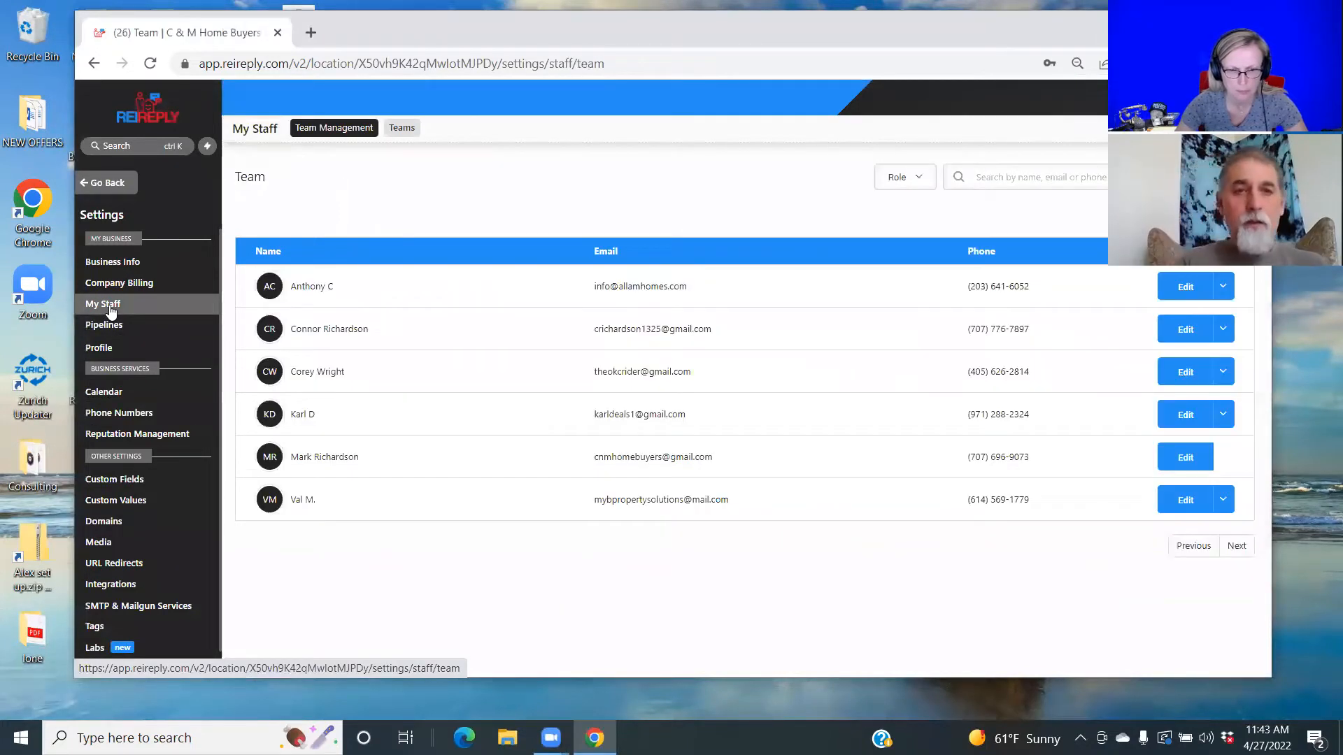
Edit an existing team member and check their assigned Inbound Twilio Number, leaving it unchanged.
click(1166, 293)
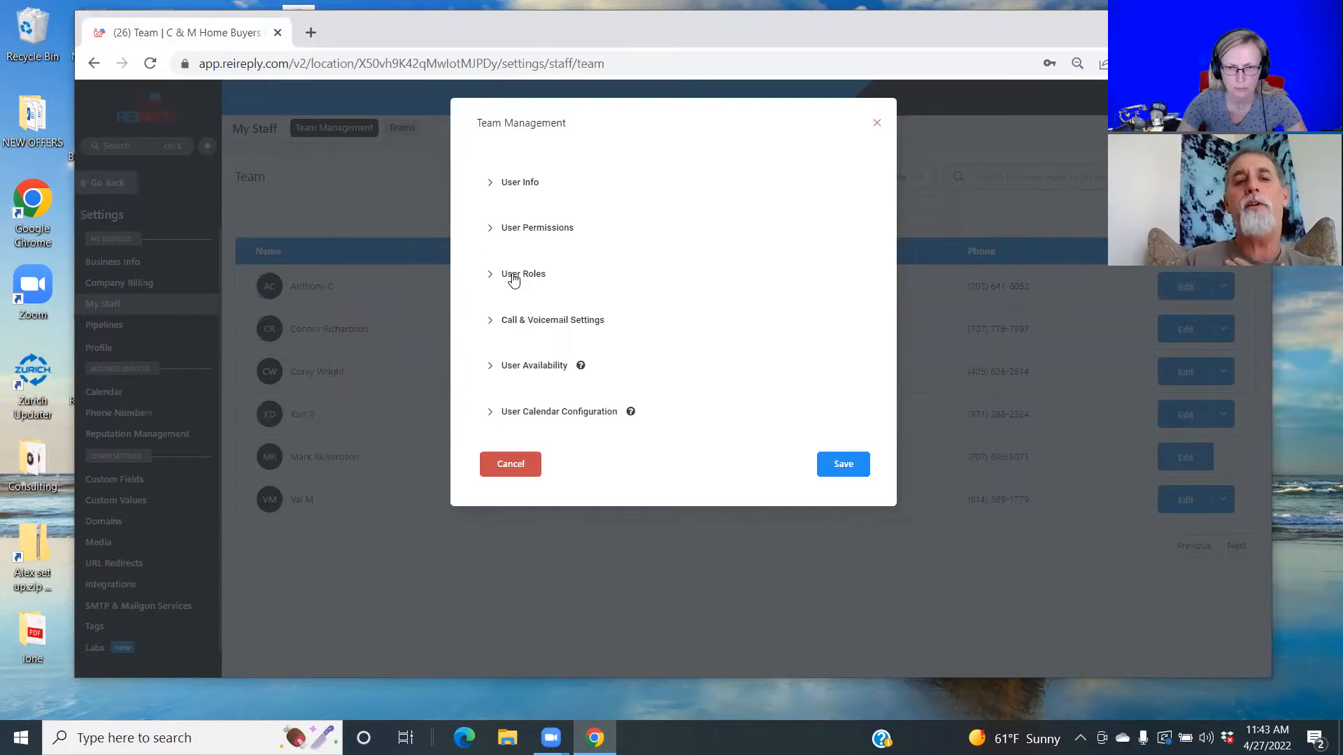
click(529, 321)
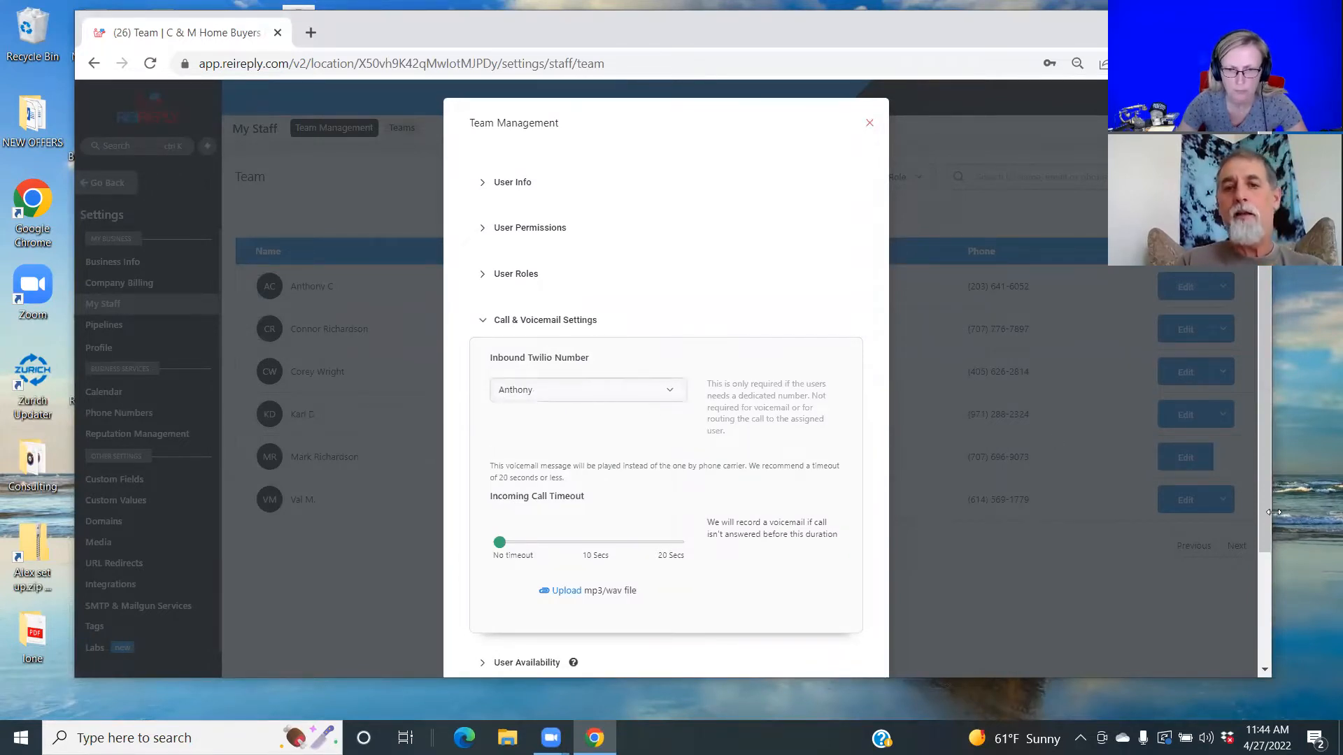
click(675, 394)
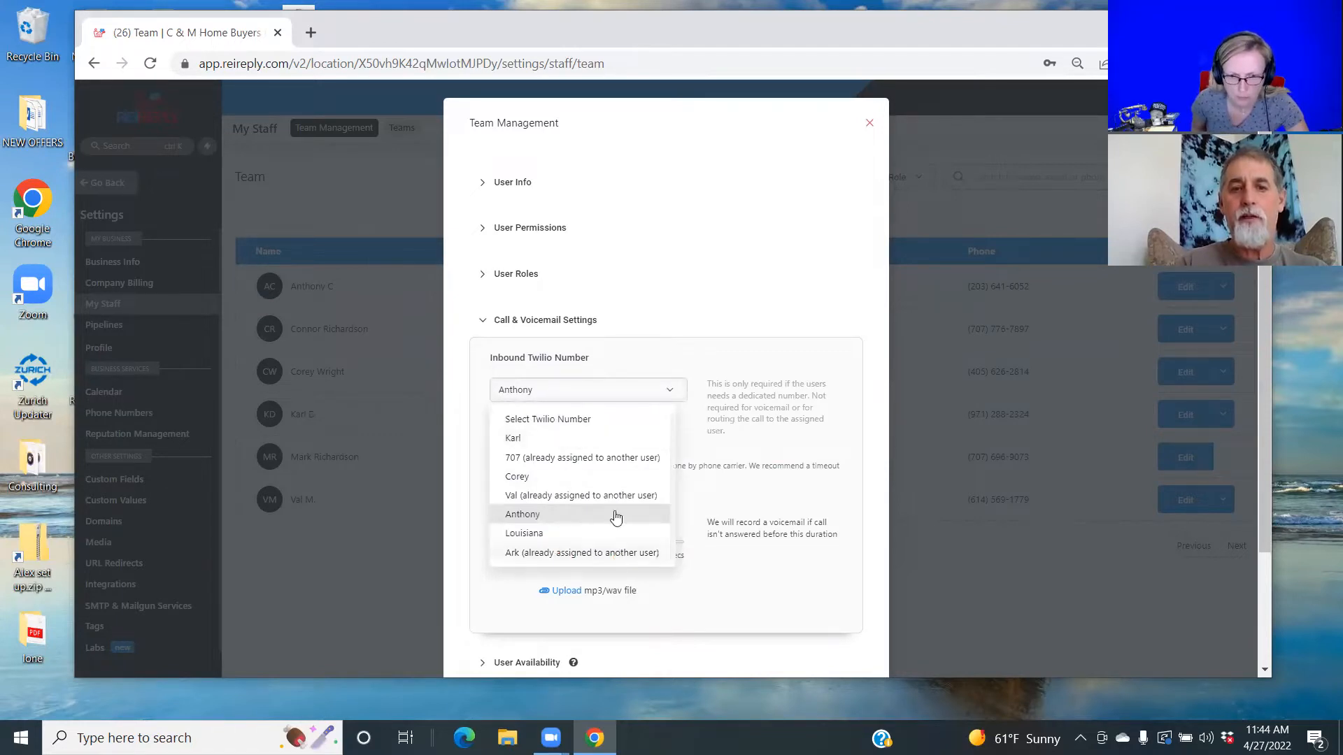
click(714, 367)
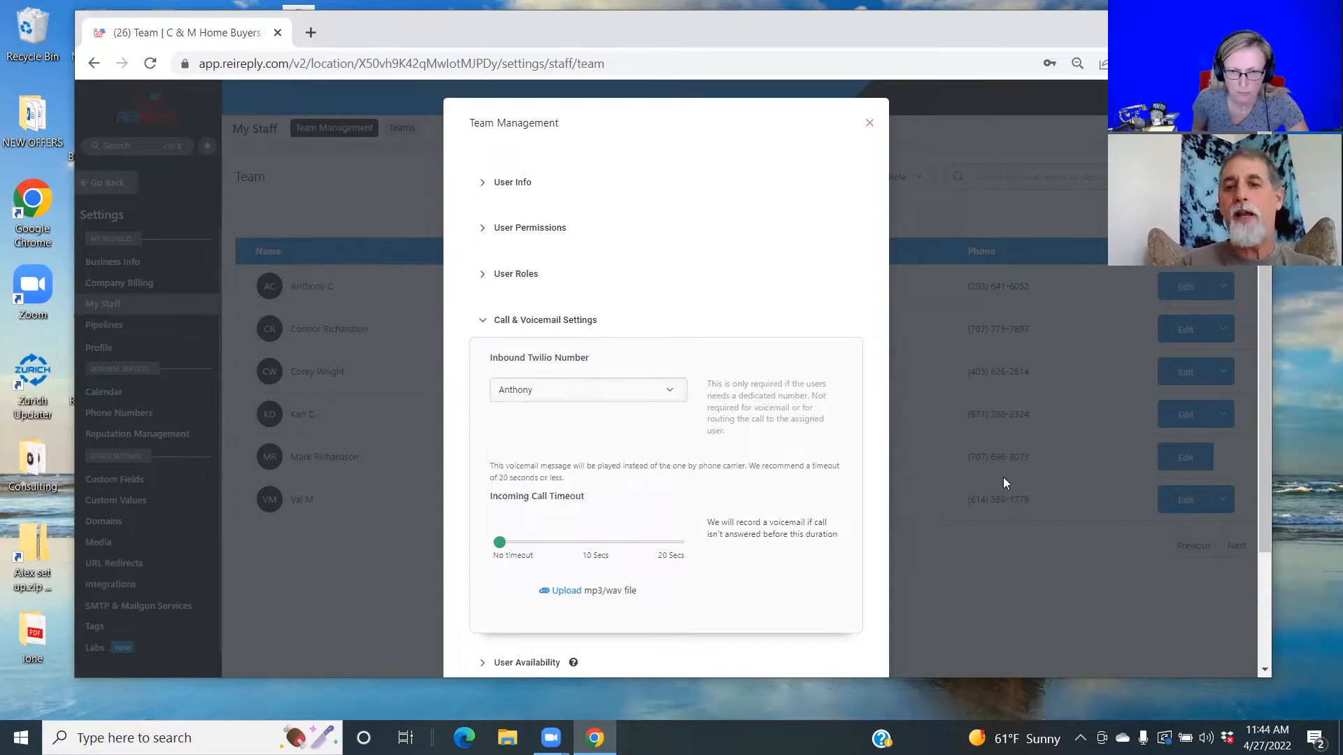
drag(1262, 533, 1259, 672)
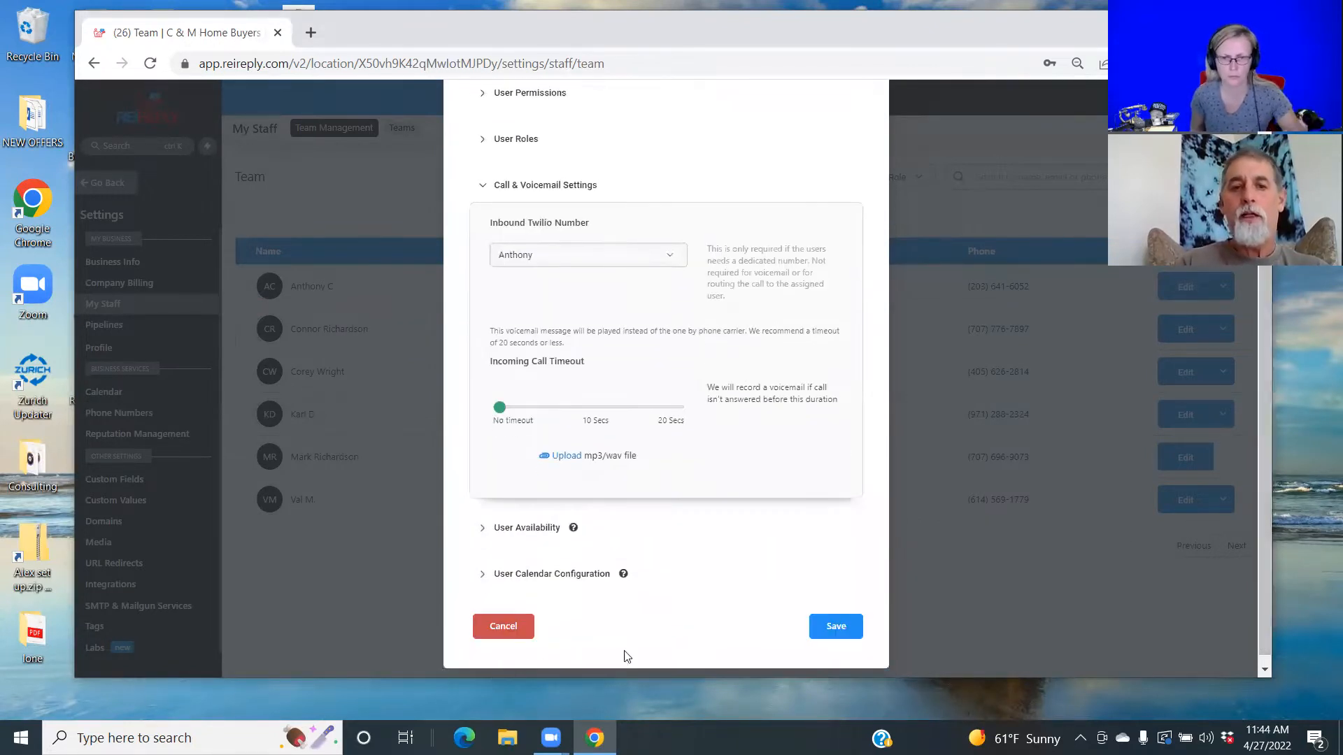
Review the Monday–Friday availability, toggle Saturday on and off, save, and close the editor.
click(520, 531)
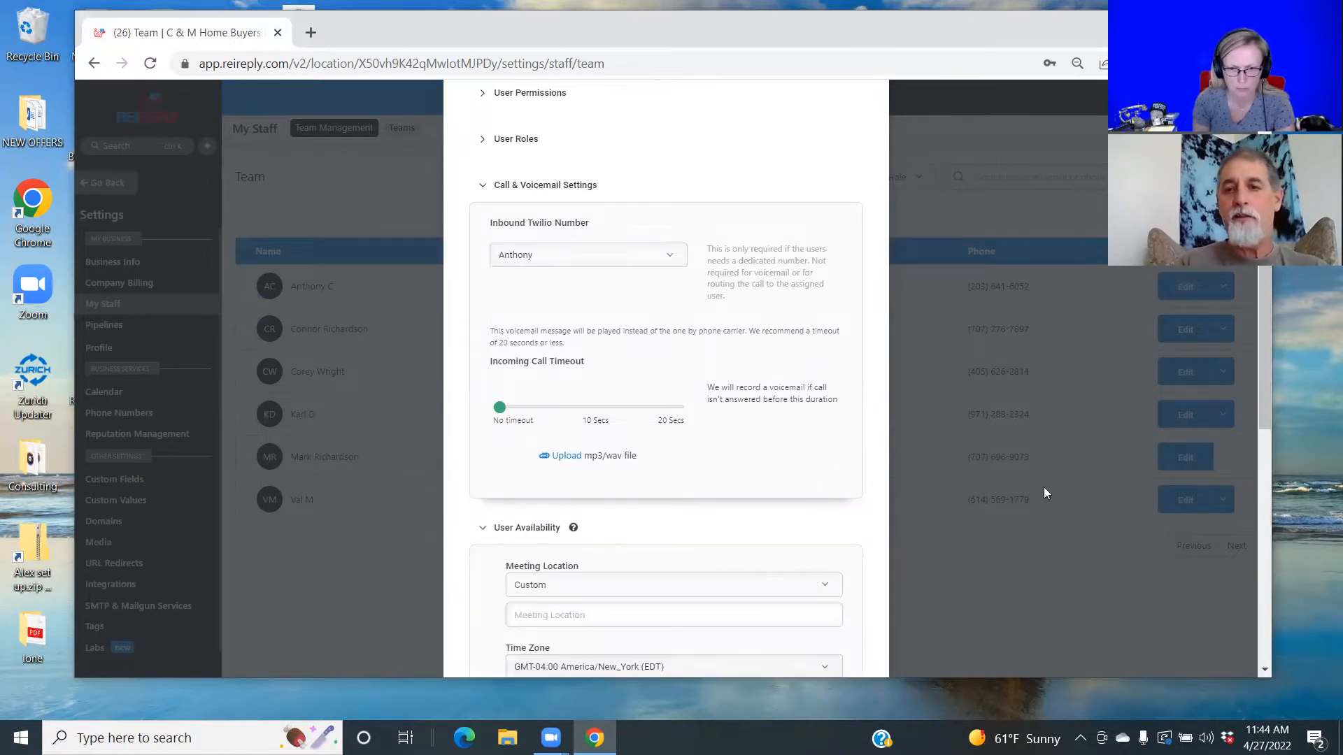
drag(1263, 411, 1189, 494)
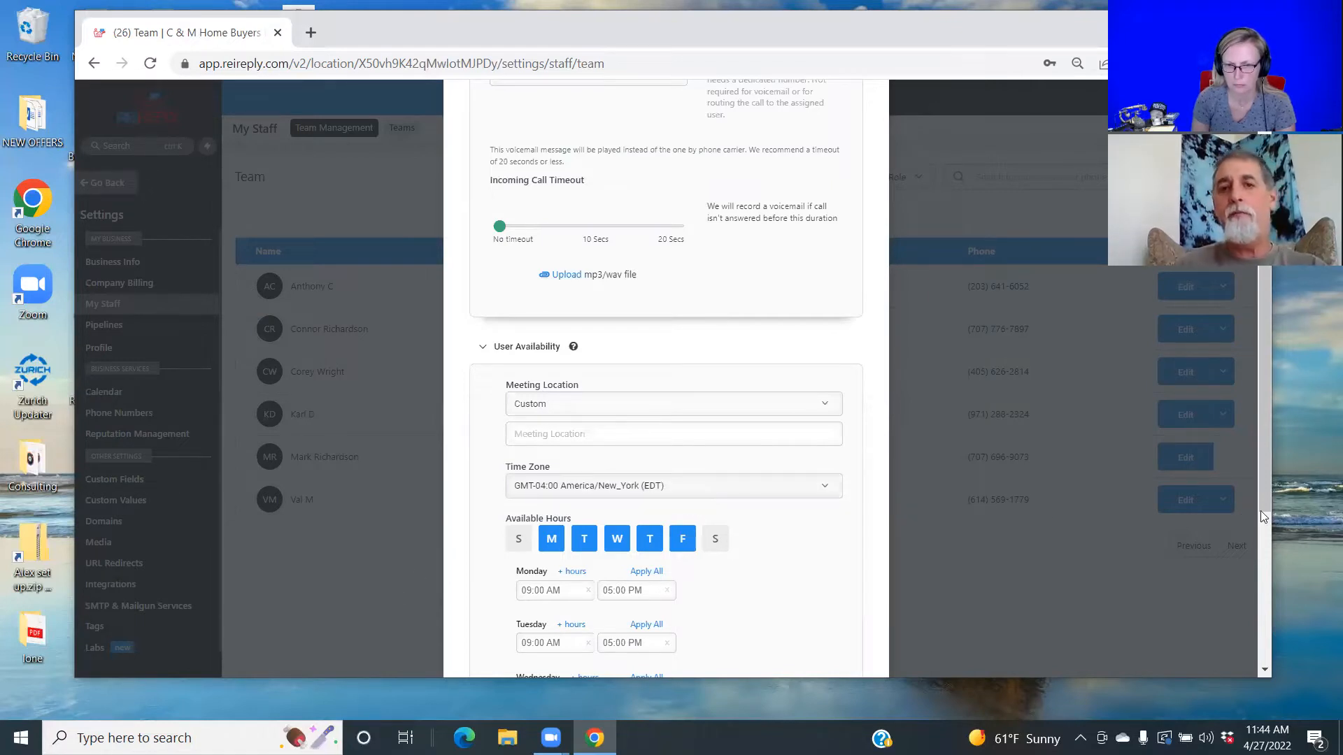
drag(1265, 504, 1267, 649)
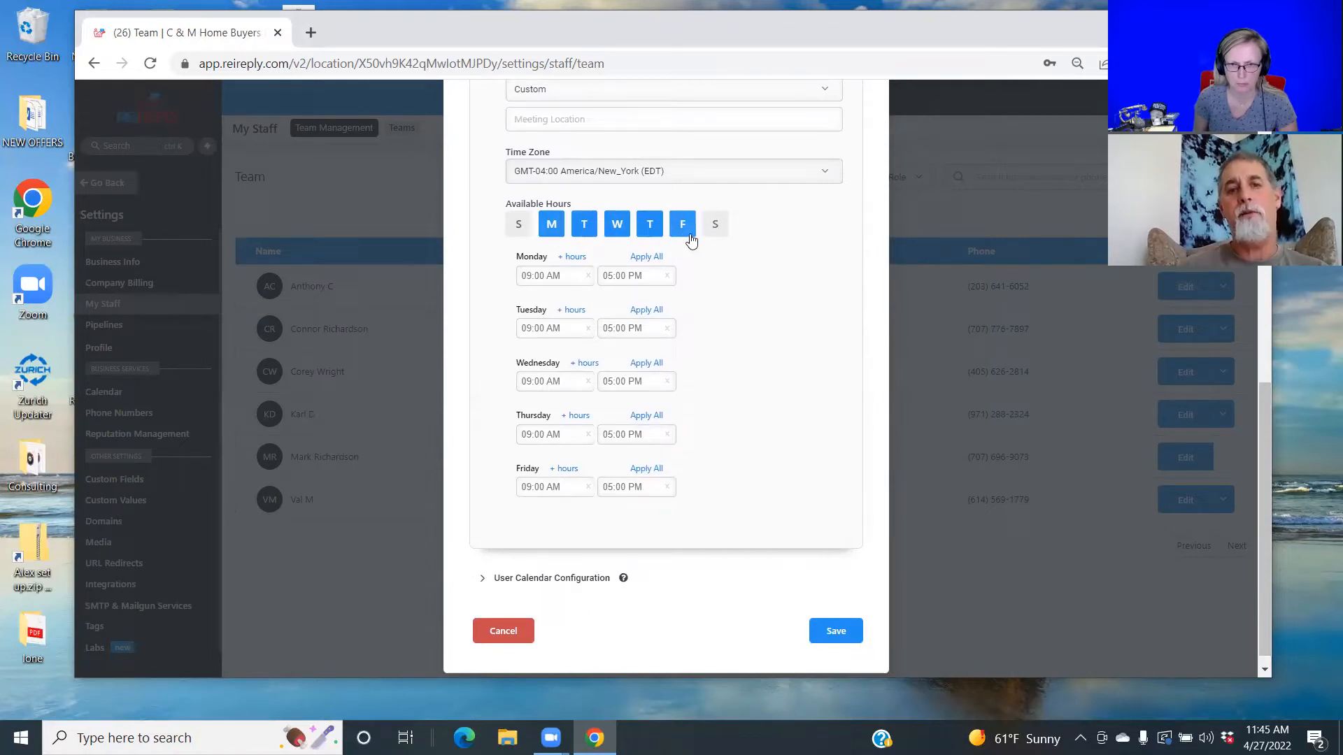
click(719, 228)
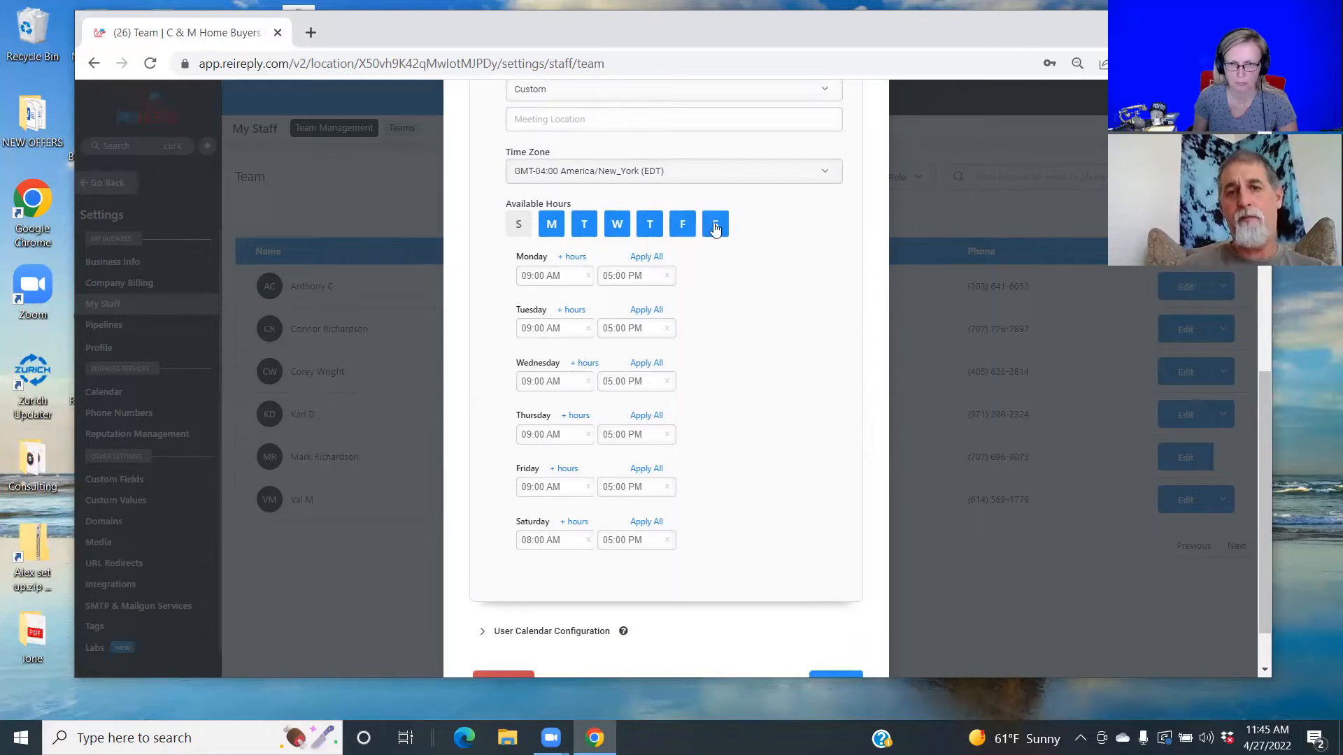
click(715, 224)
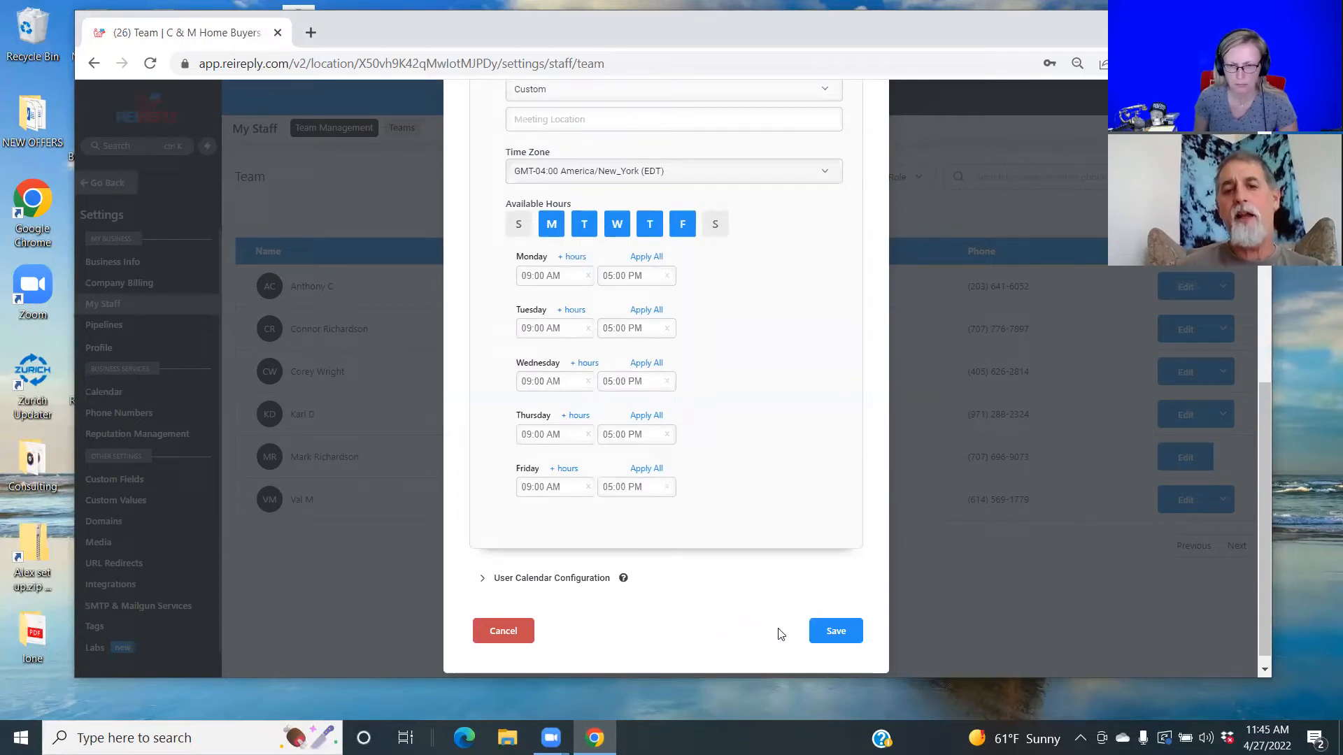
click(818, 640)
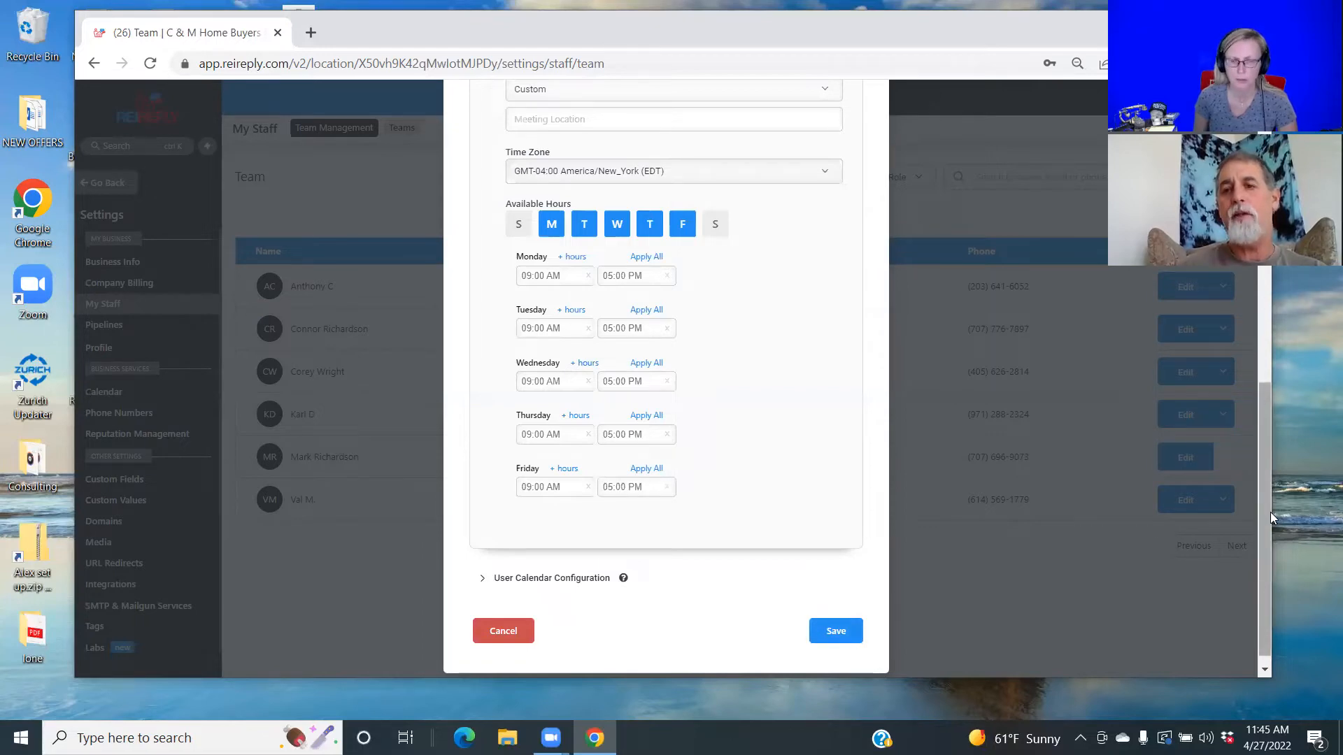
scroll(1252, 474, up, 10)
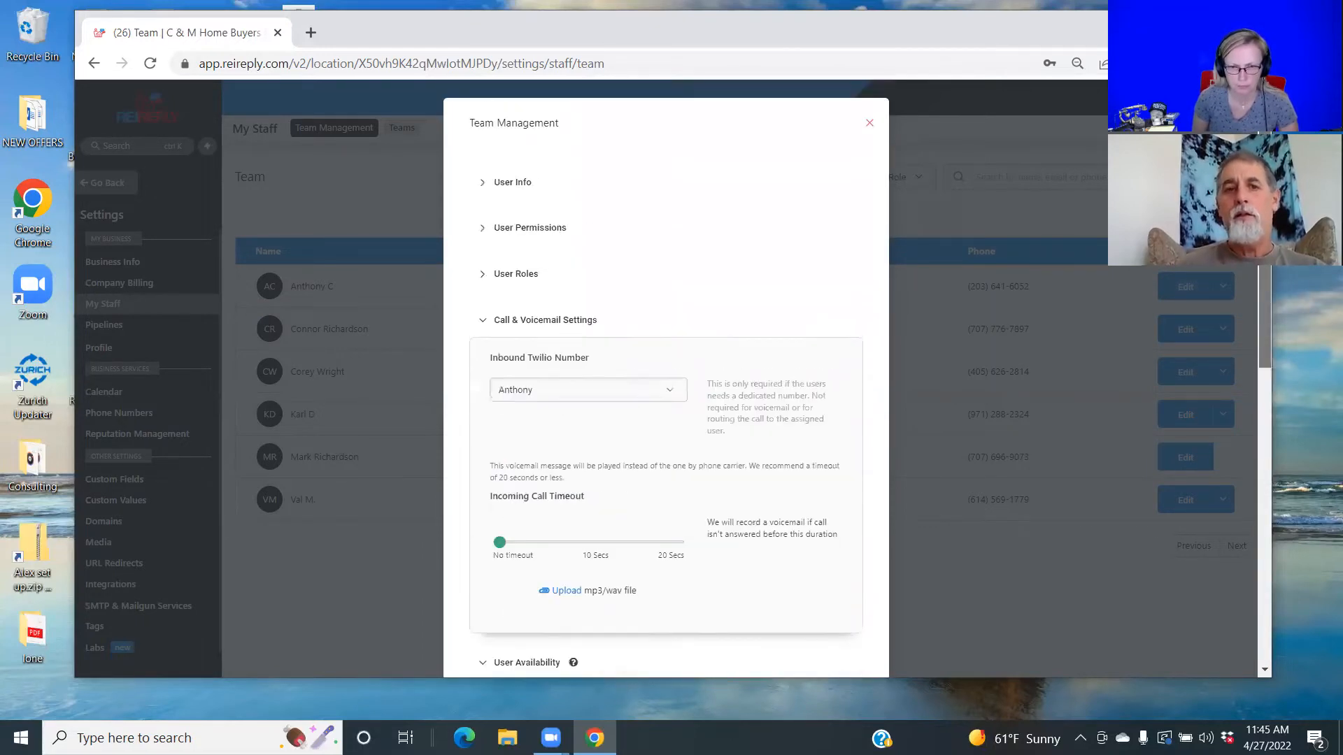
click(869, 124)
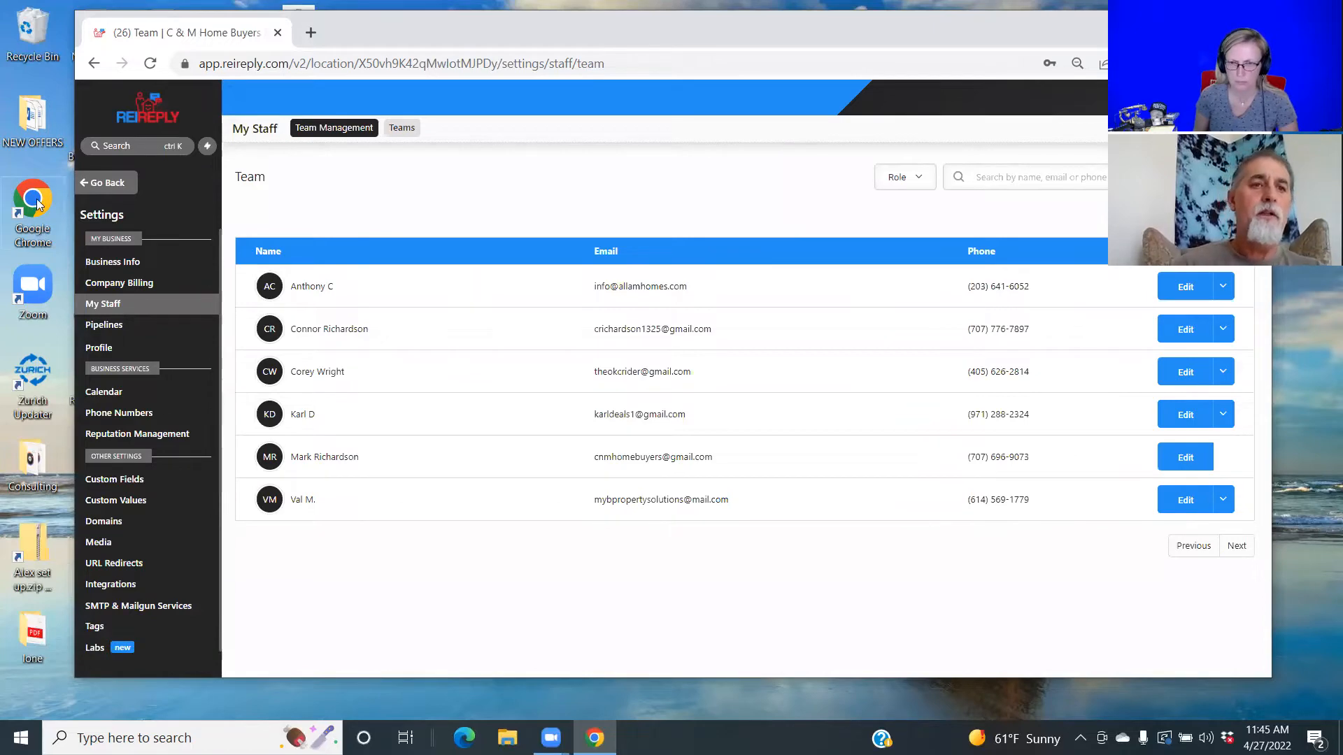
Return to the dashboard and scroll the campaigns list down to the Vacant Campaigns entries.
click(83, 184)
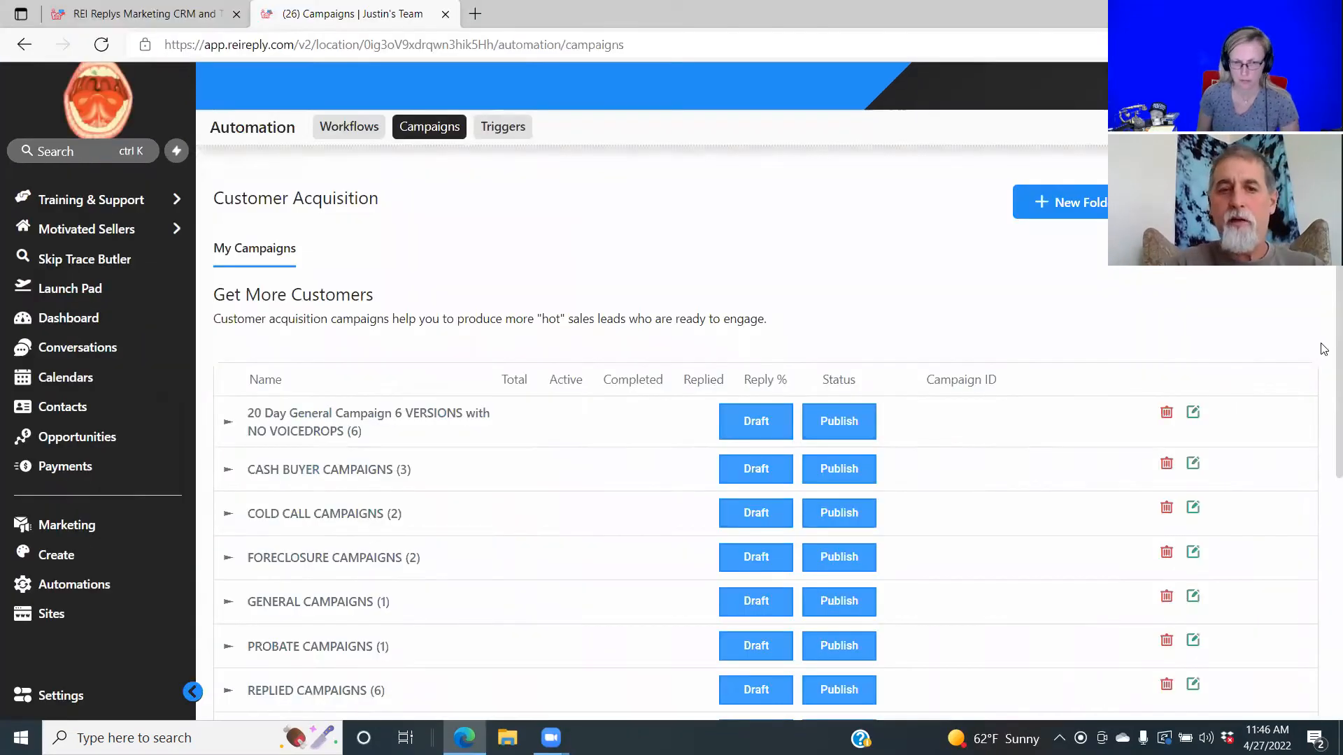
scroll(1324, 349, down, 3)
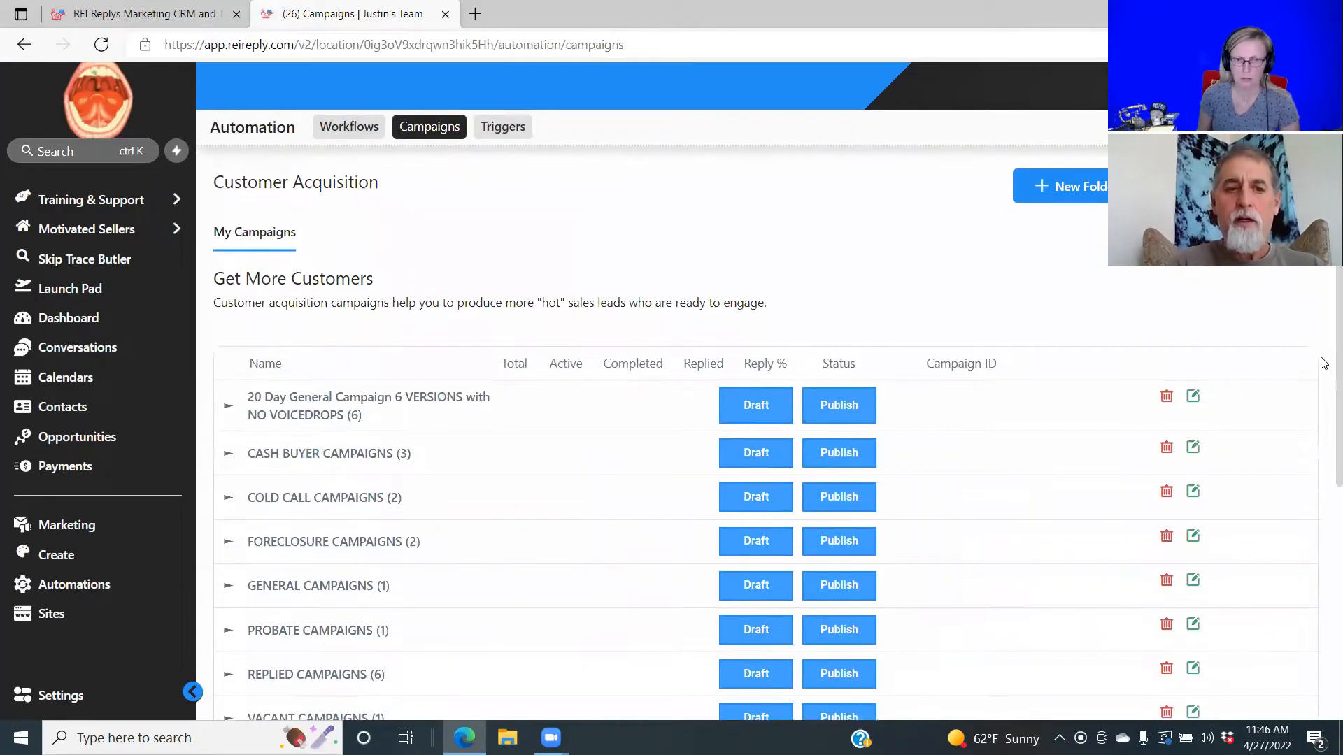
scroll(1324, 453, down, 3)
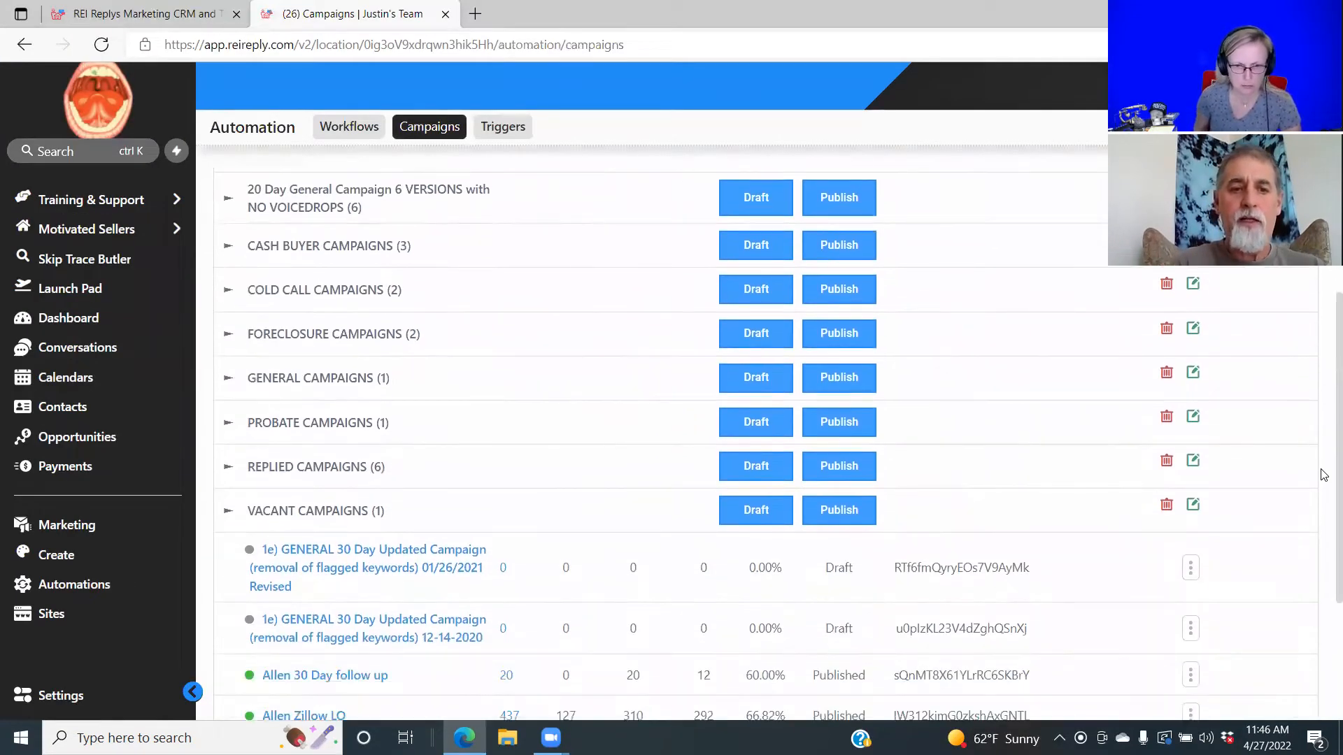
scroll(1322, 524, up, 4)
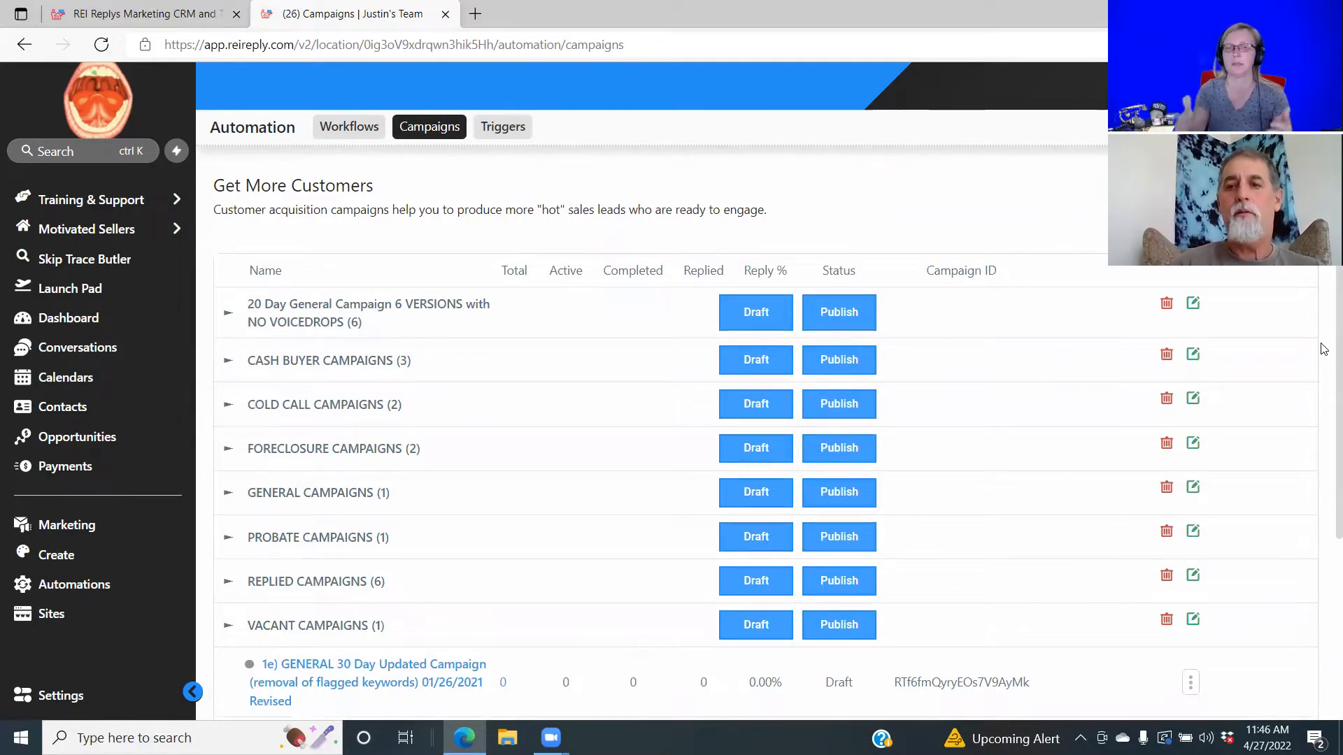
scroll(1322, 353, down, 2)
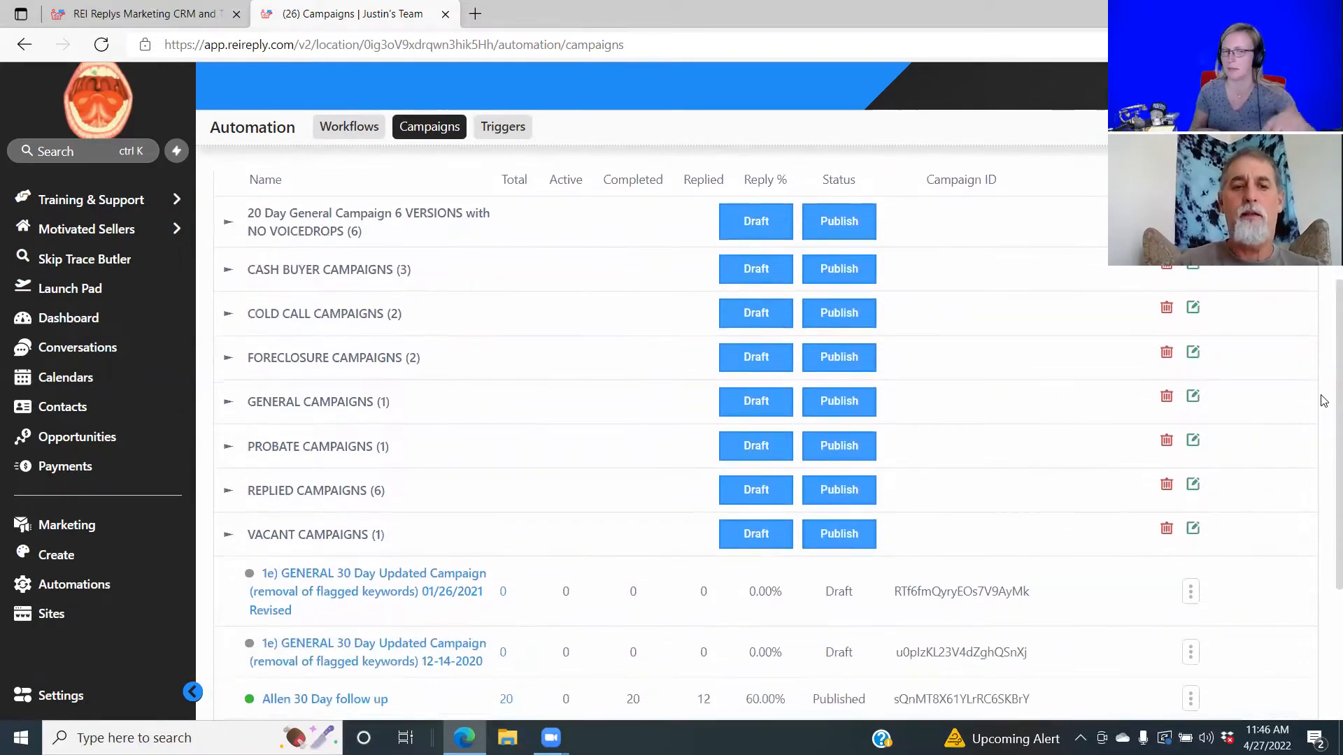
scroll(1324, 418, down, 1)
scroll(1323, 490, down, 1)
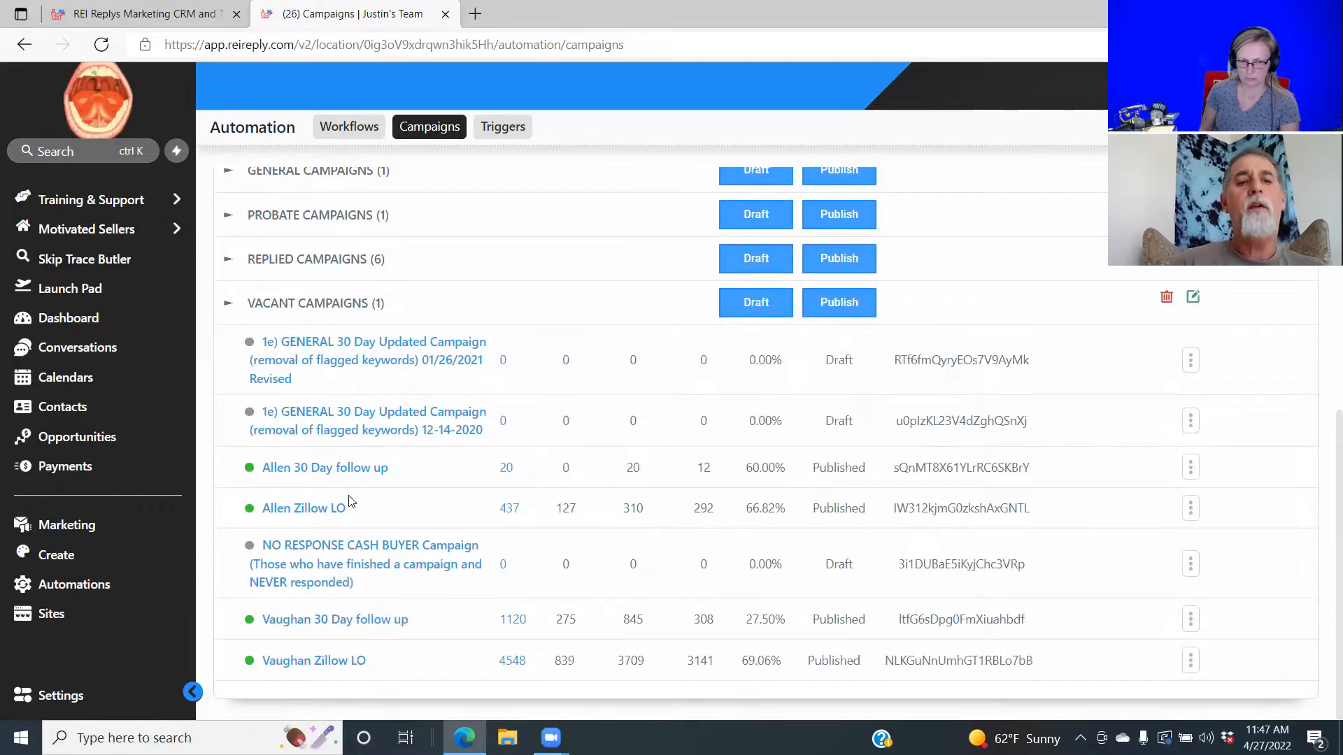
Copy Allen Zillow LO, removing 'Allen' so the new campaign is named 'Zillow LO Copy'.
click(291, 511)
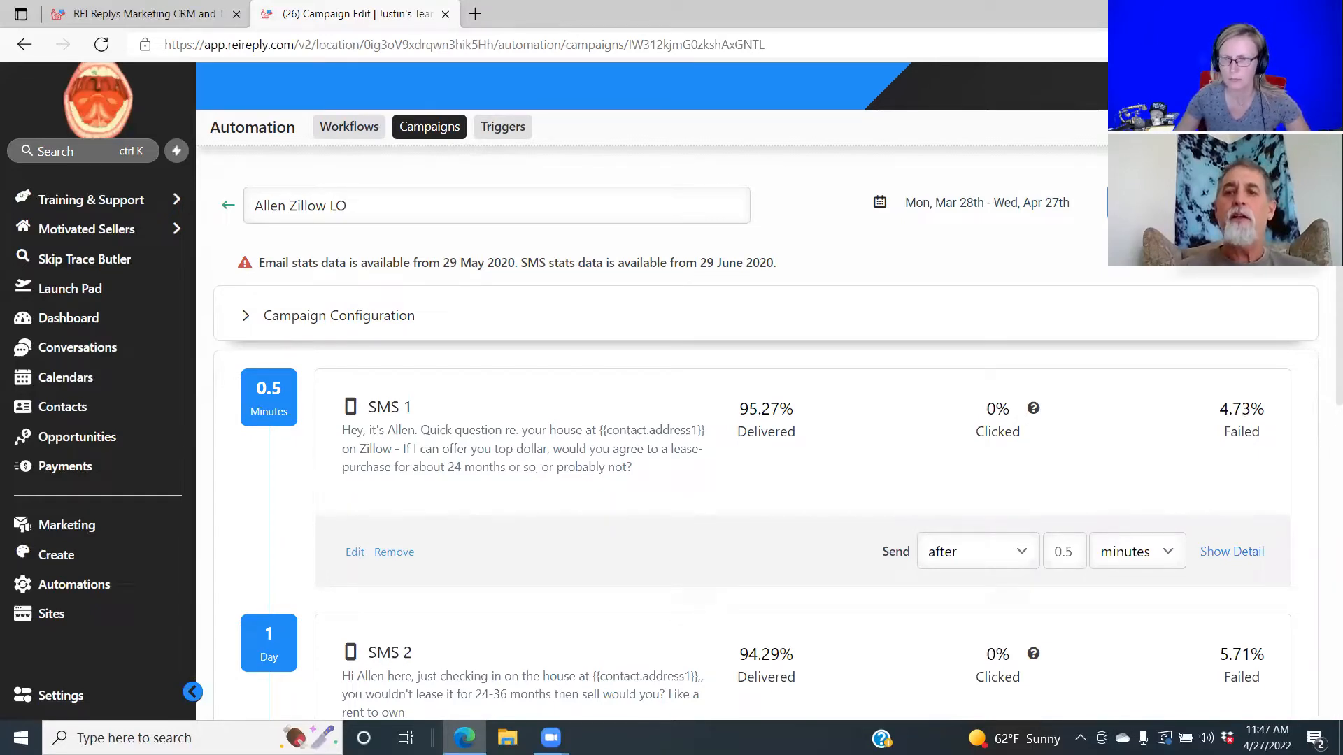
click(1133, 202)
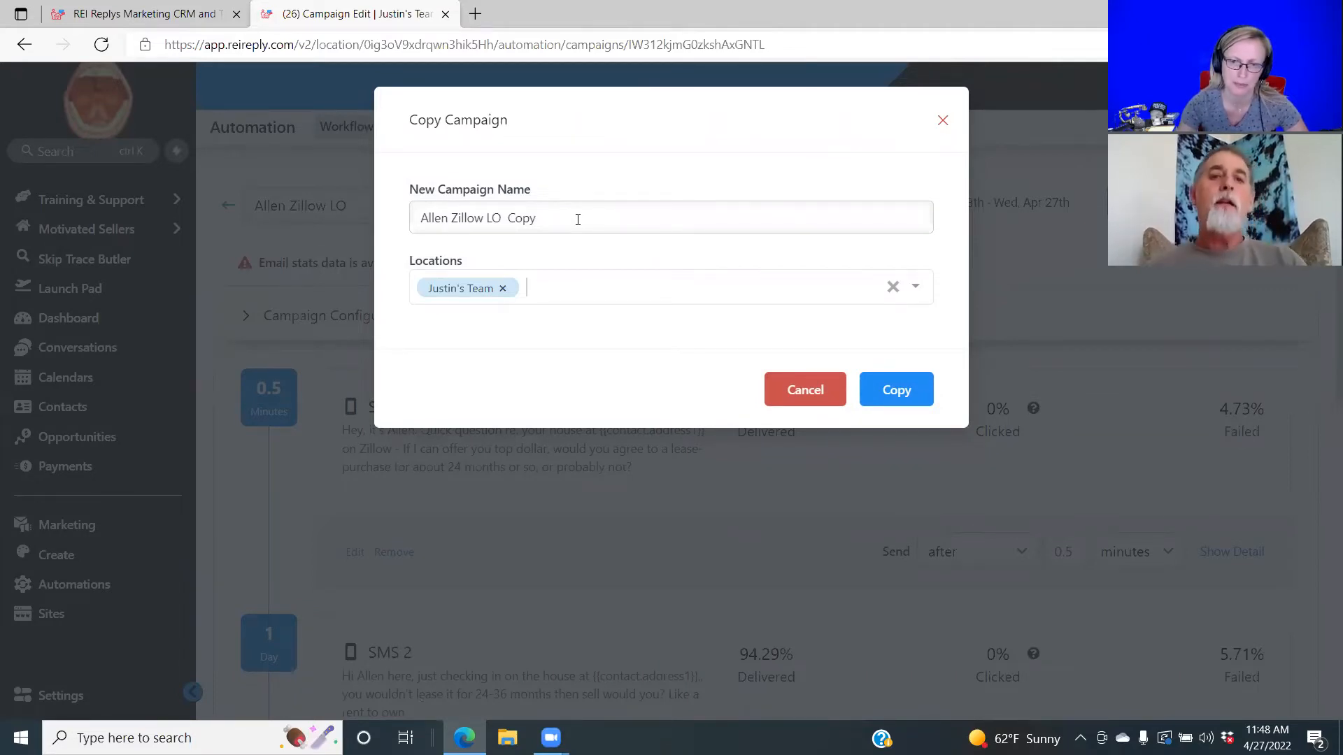
click(448, 219)
key(BackSpace)
key(BackSpace)
key(BackSpace)
key(BackSpace)
key(BackSpace)
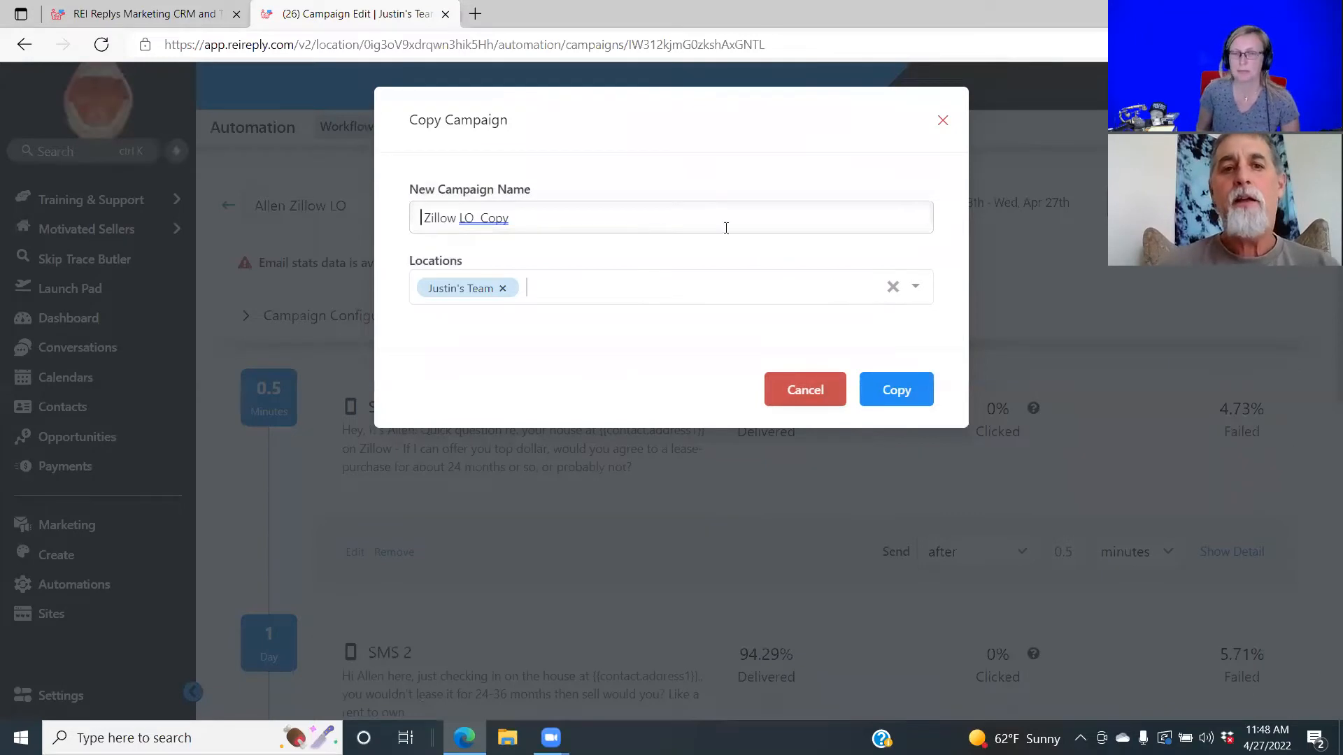
click(899, 392)
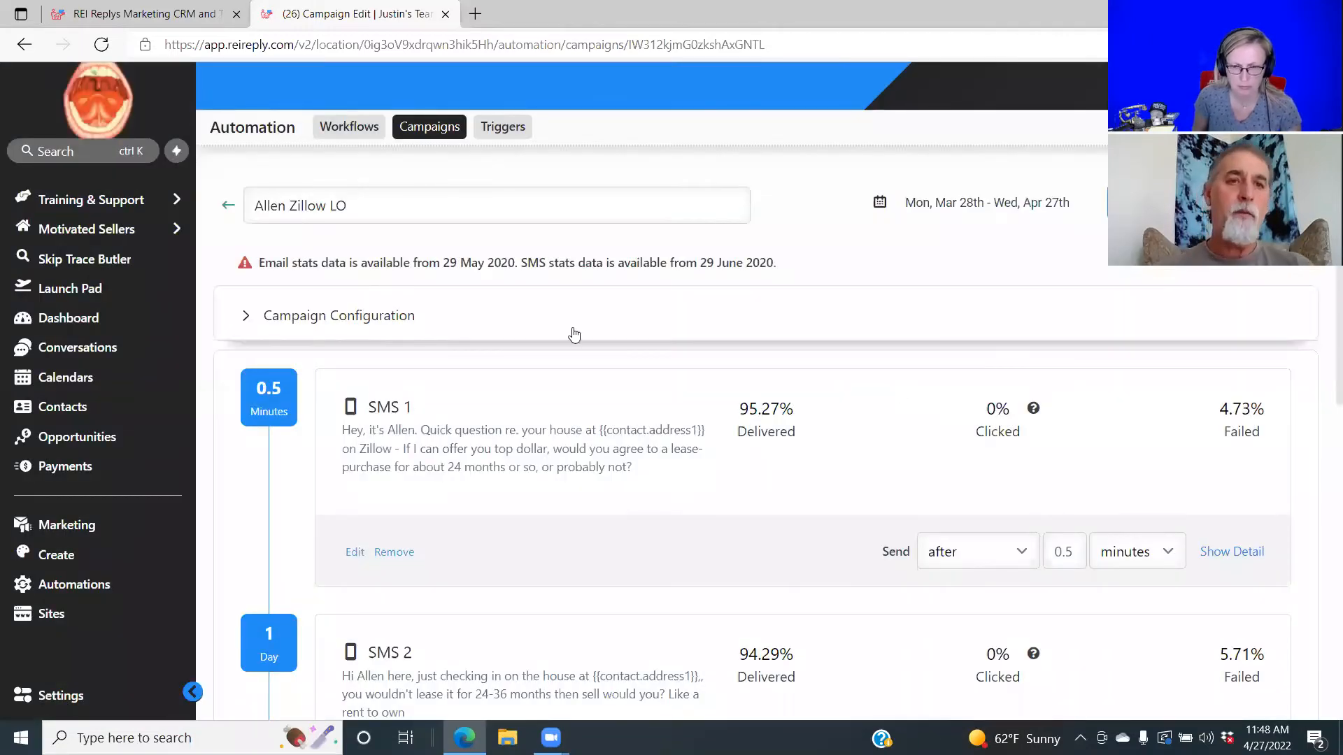
click(227, 206)
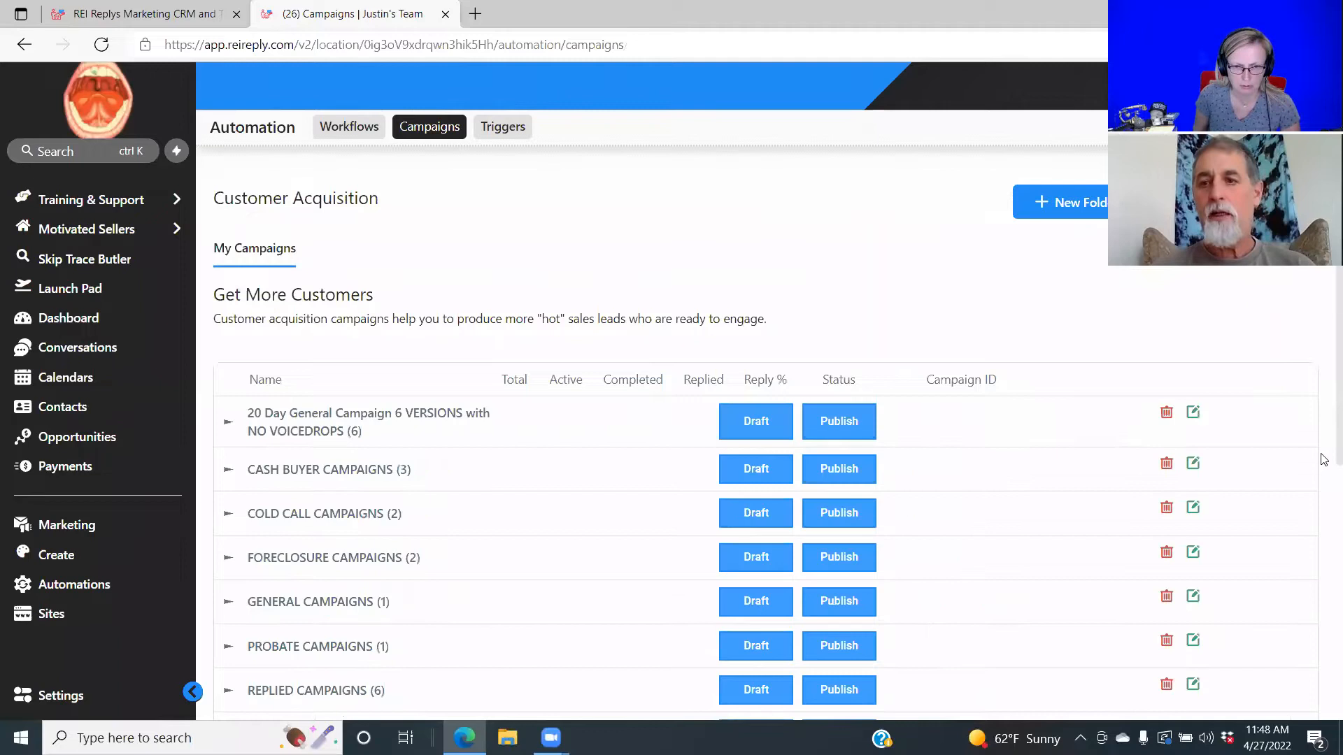
Open the Zillow LO Copy draft under Vacant Campaigns and scroll to its SMS 1 and SMS 2 steps.
drag(1324, 501, 1320, 459)
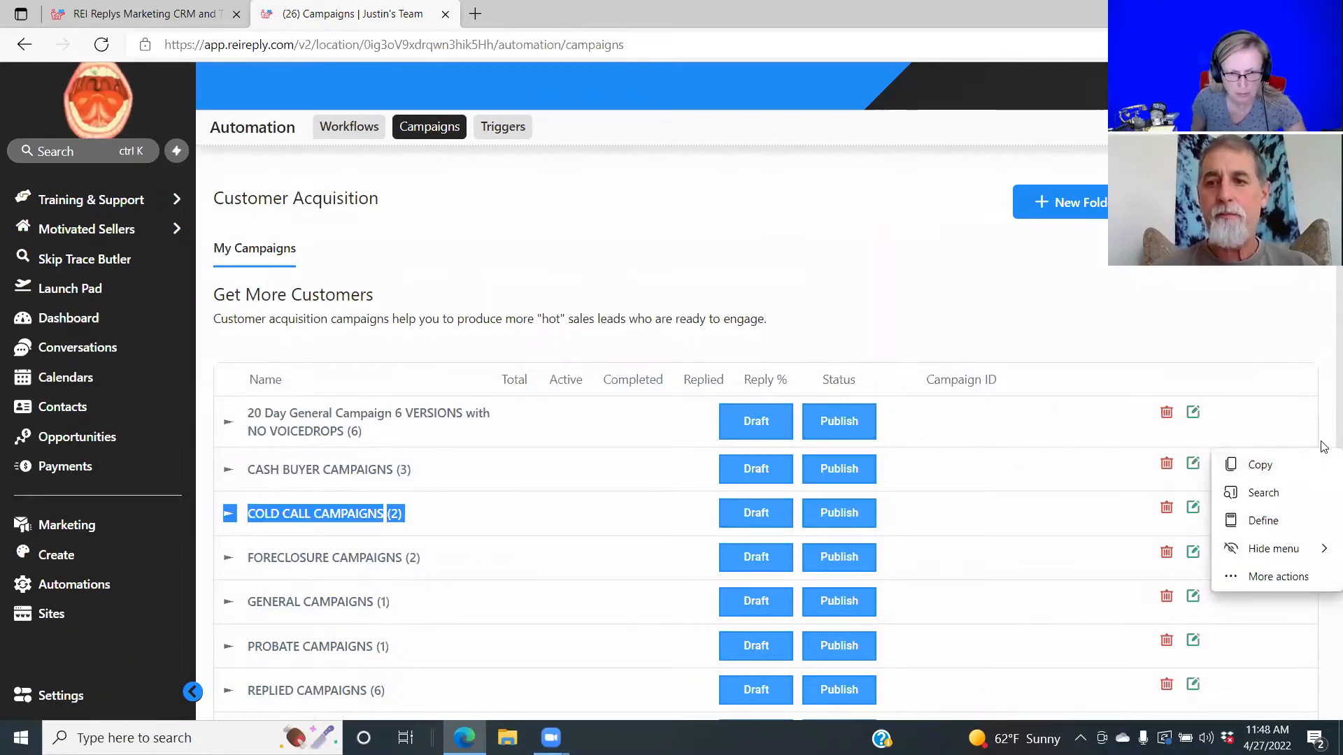
scroll(1324, 490, down, 5)
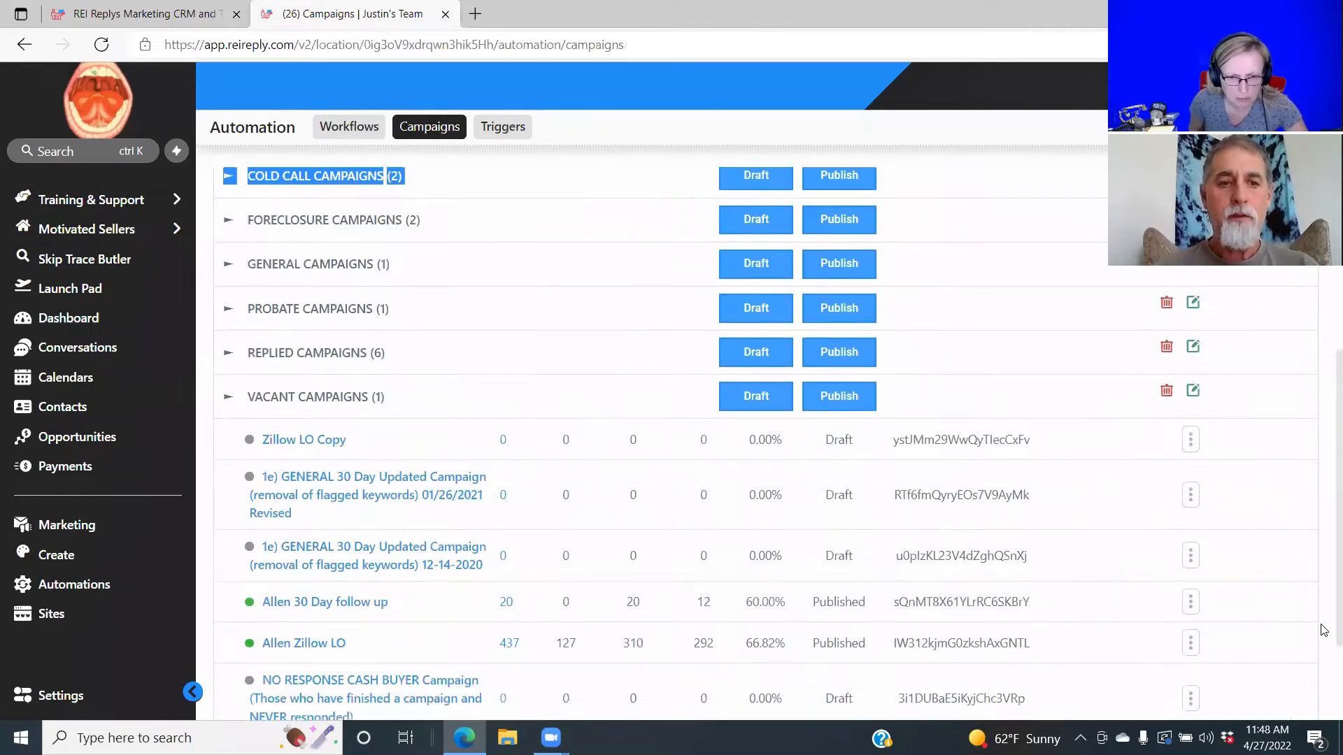
scroll(1324, 629, down, 2)
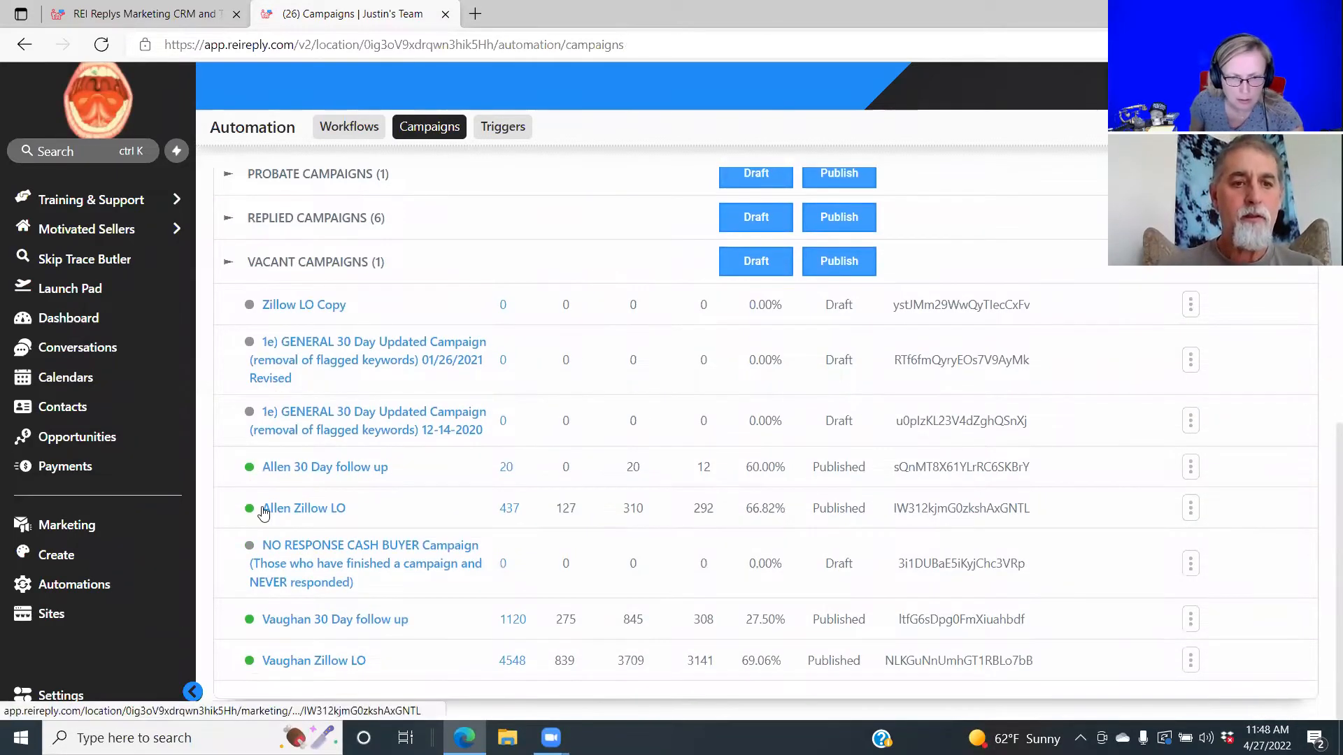
click(291, 306)
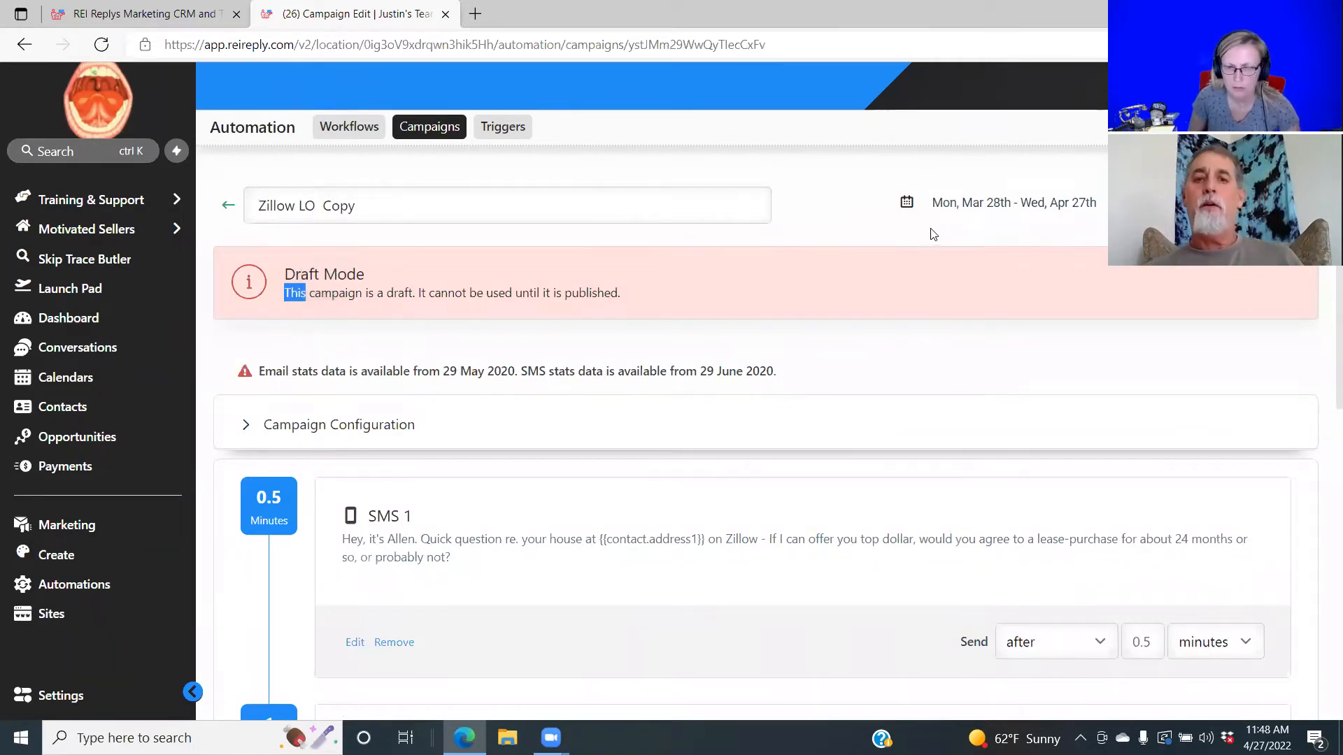
click(765, 174)
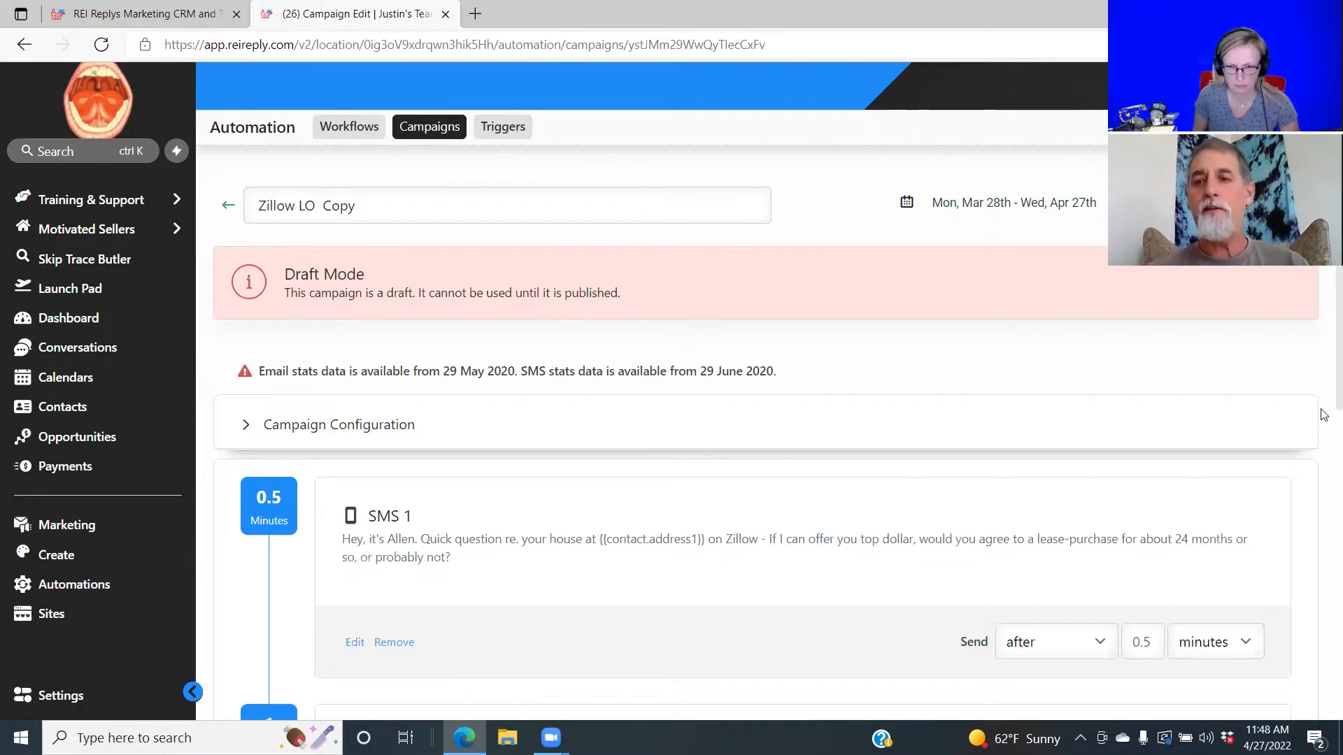
scroll(1319, 405, down, 2)
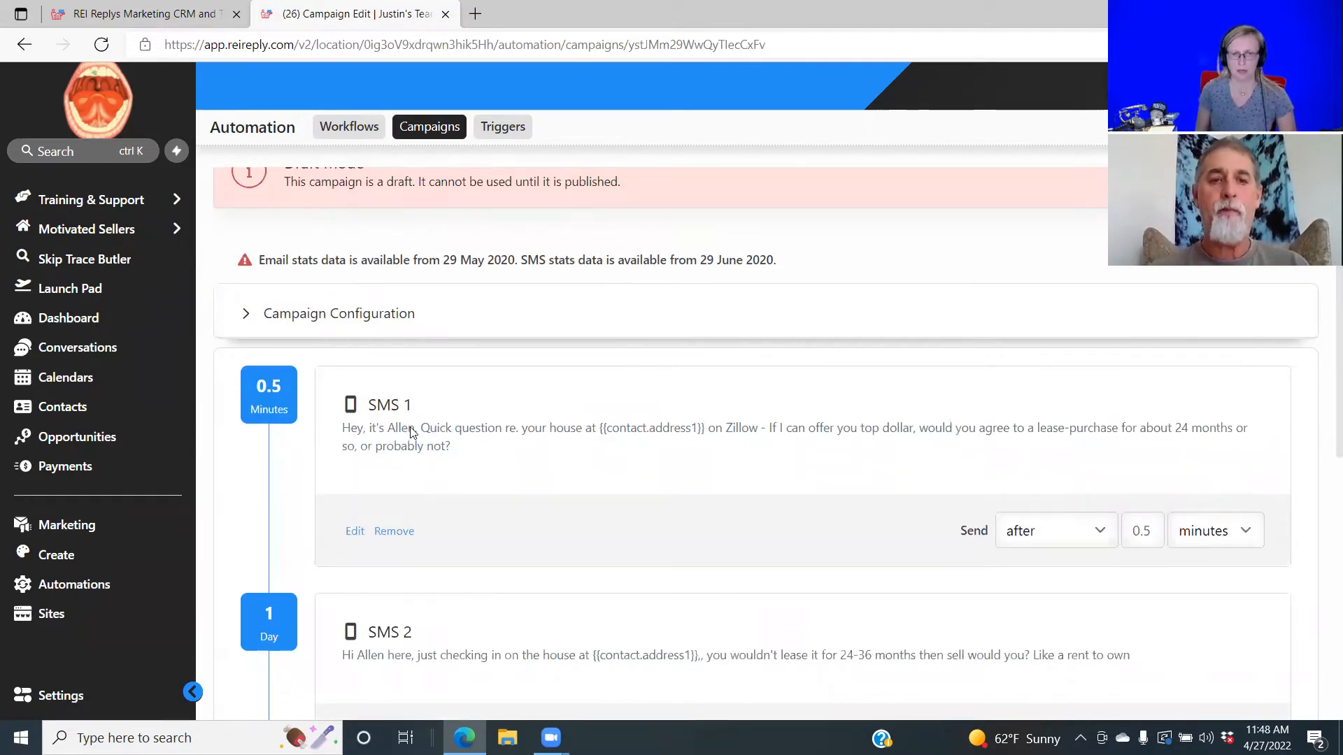
click(355, 532)
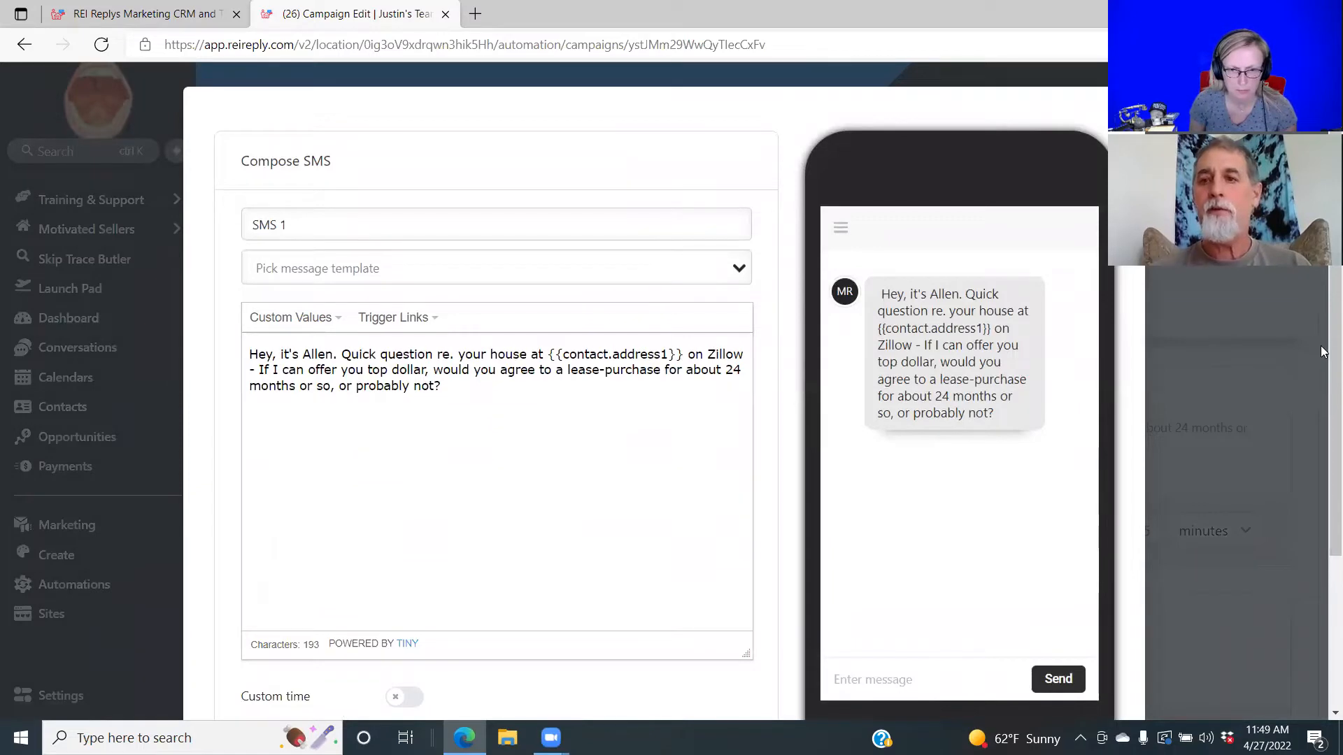
scroll(1322, 392, down, 2)
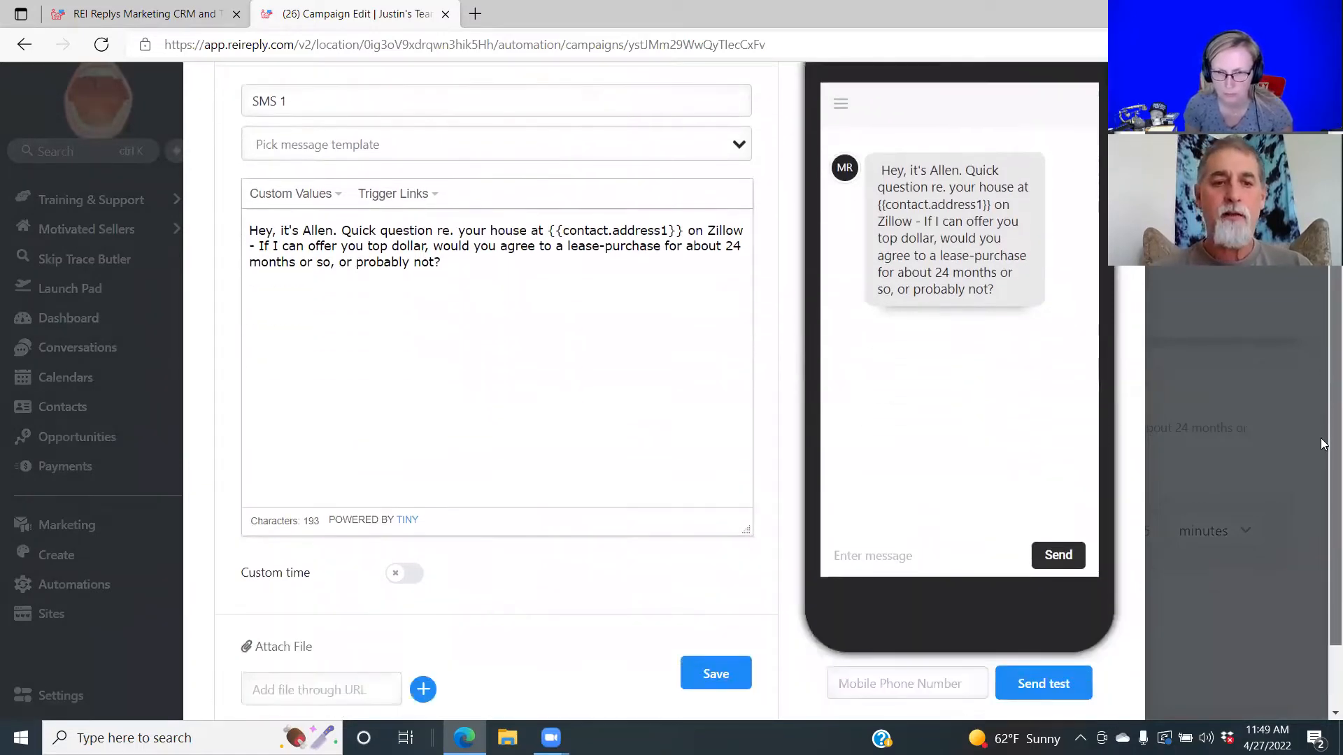
scroll(1322, 444, down, 2)
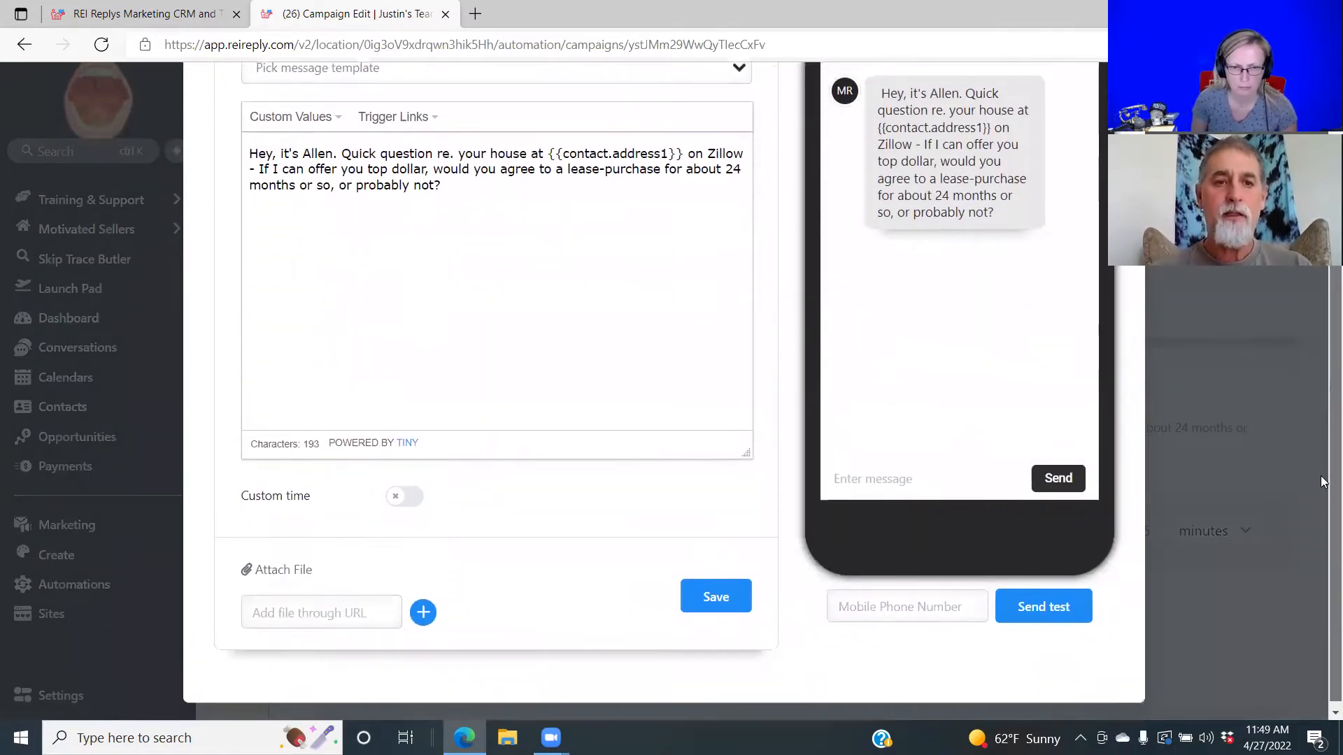
scroll(1322, 420, up, 3)
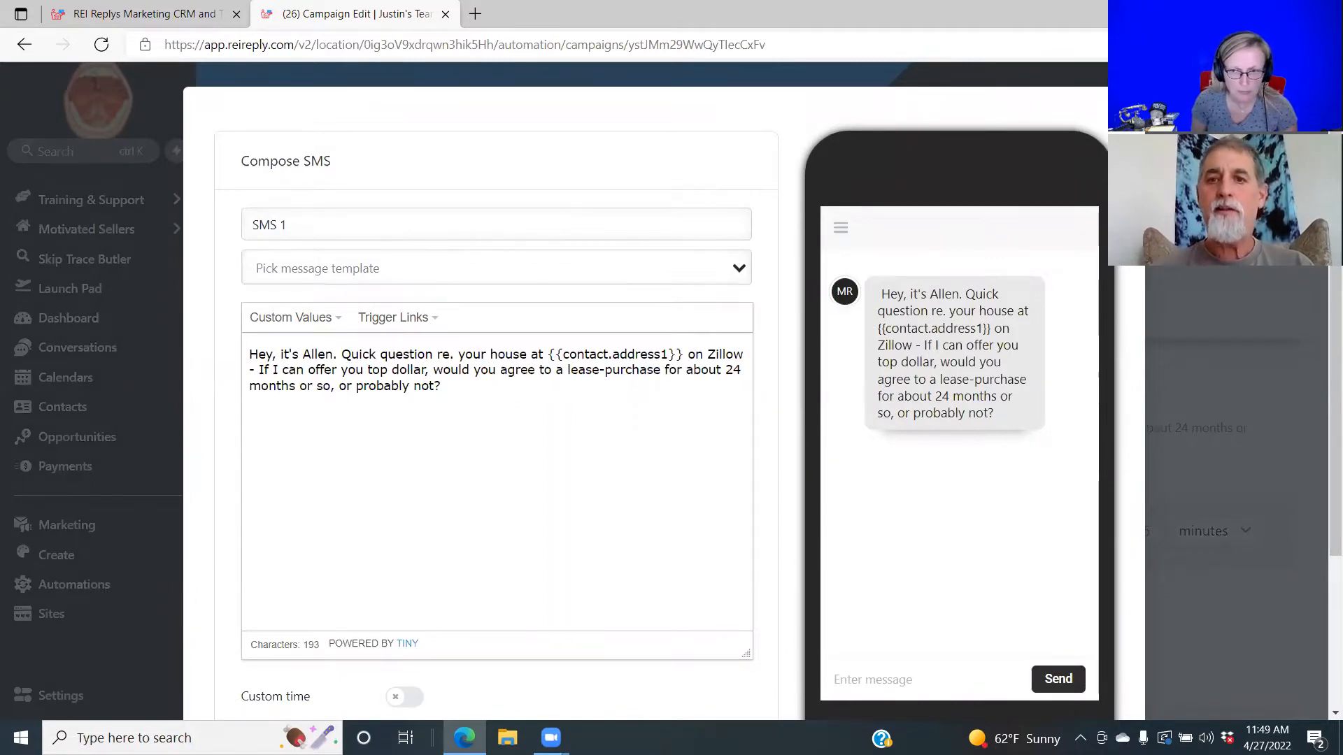
key(Escape)
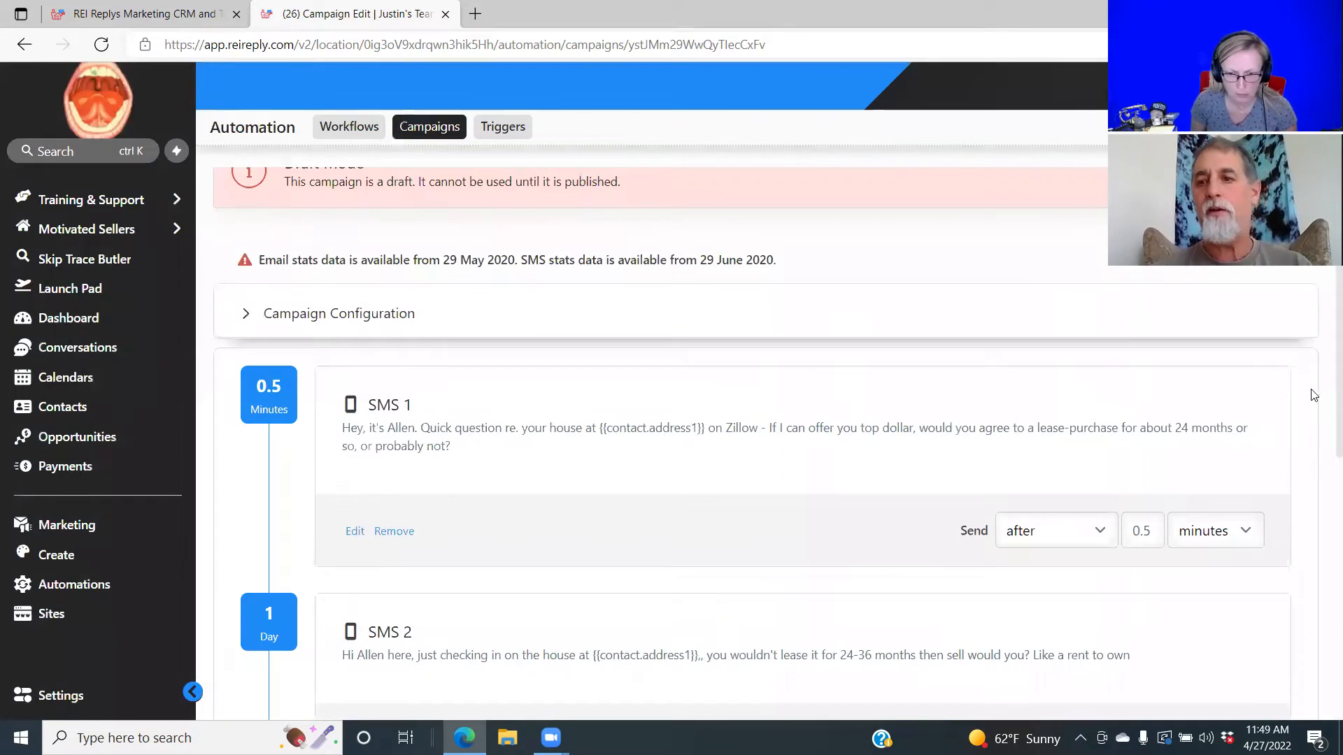
scroll(1322, 455, down, 2)
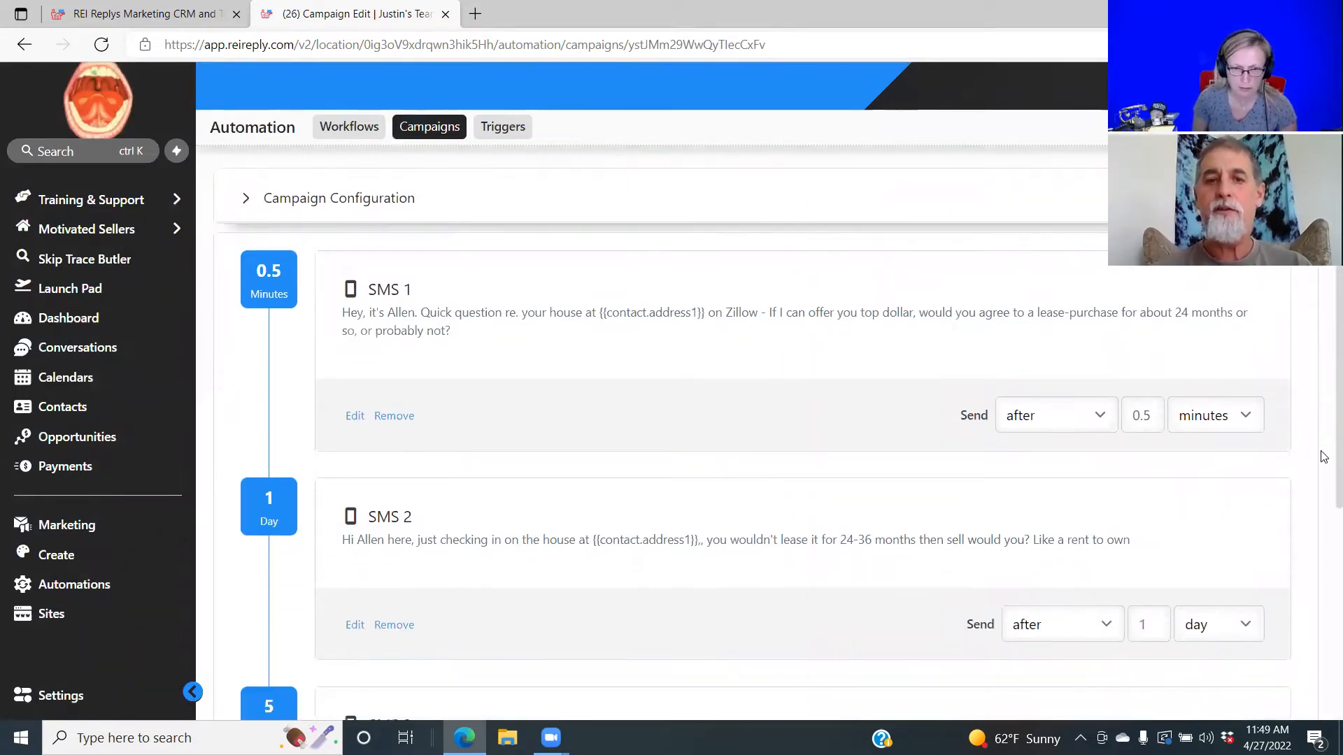
scroll(1322, 486, down, 1)
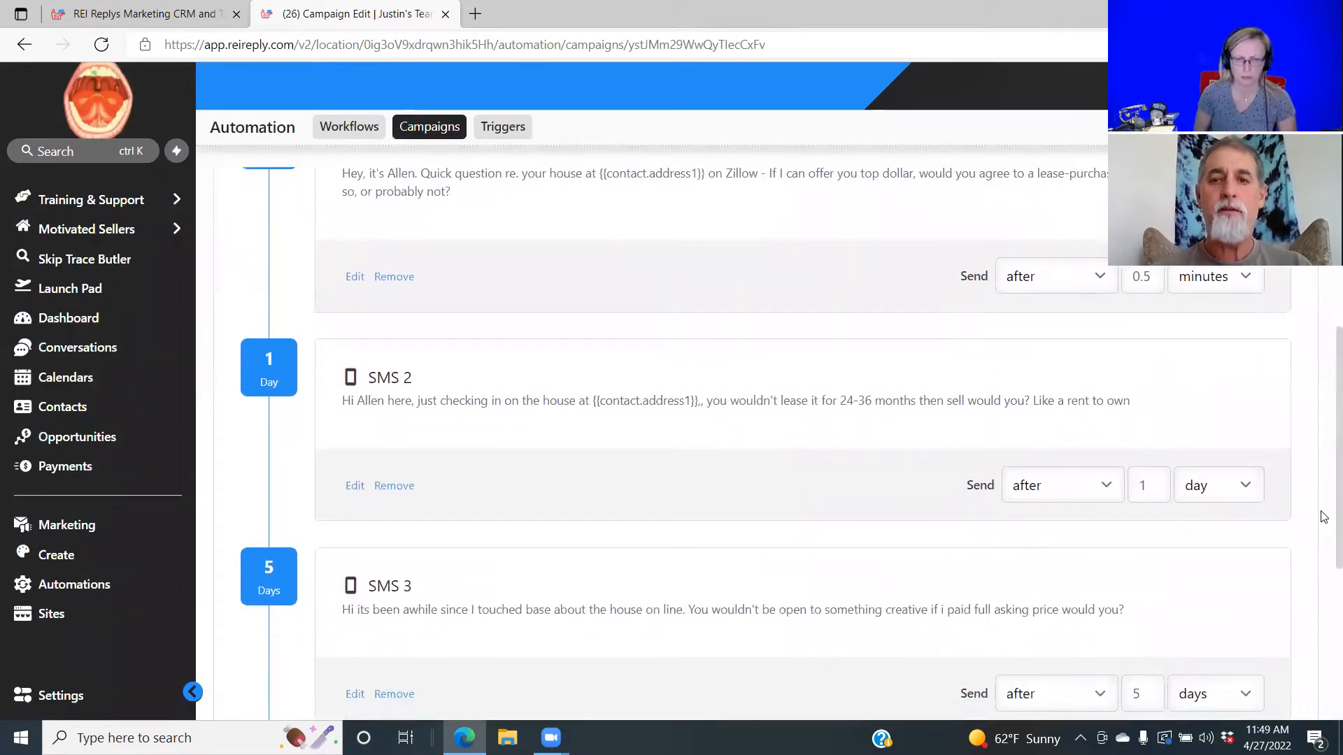
scroll(1322, 515, up, 5)
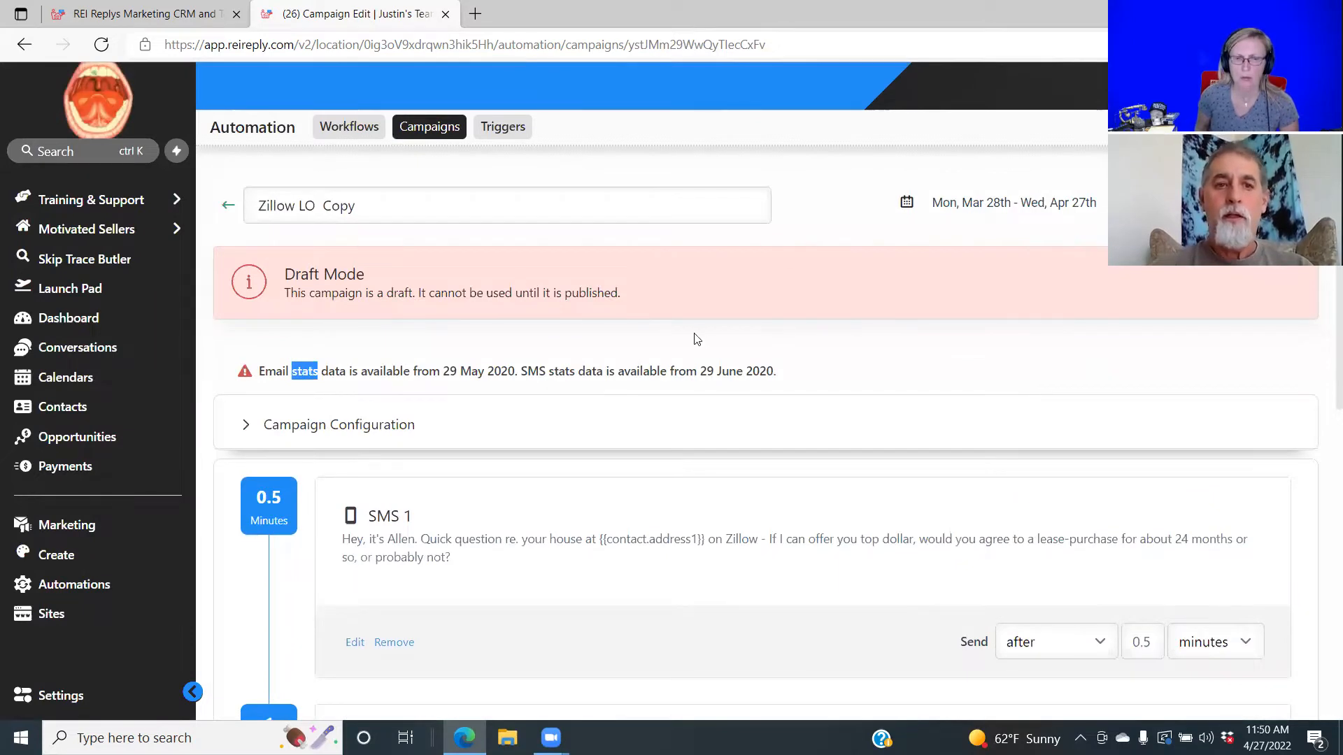
Expand Campaign Configuration and assign a user from the Add user list.
click(299, 431)
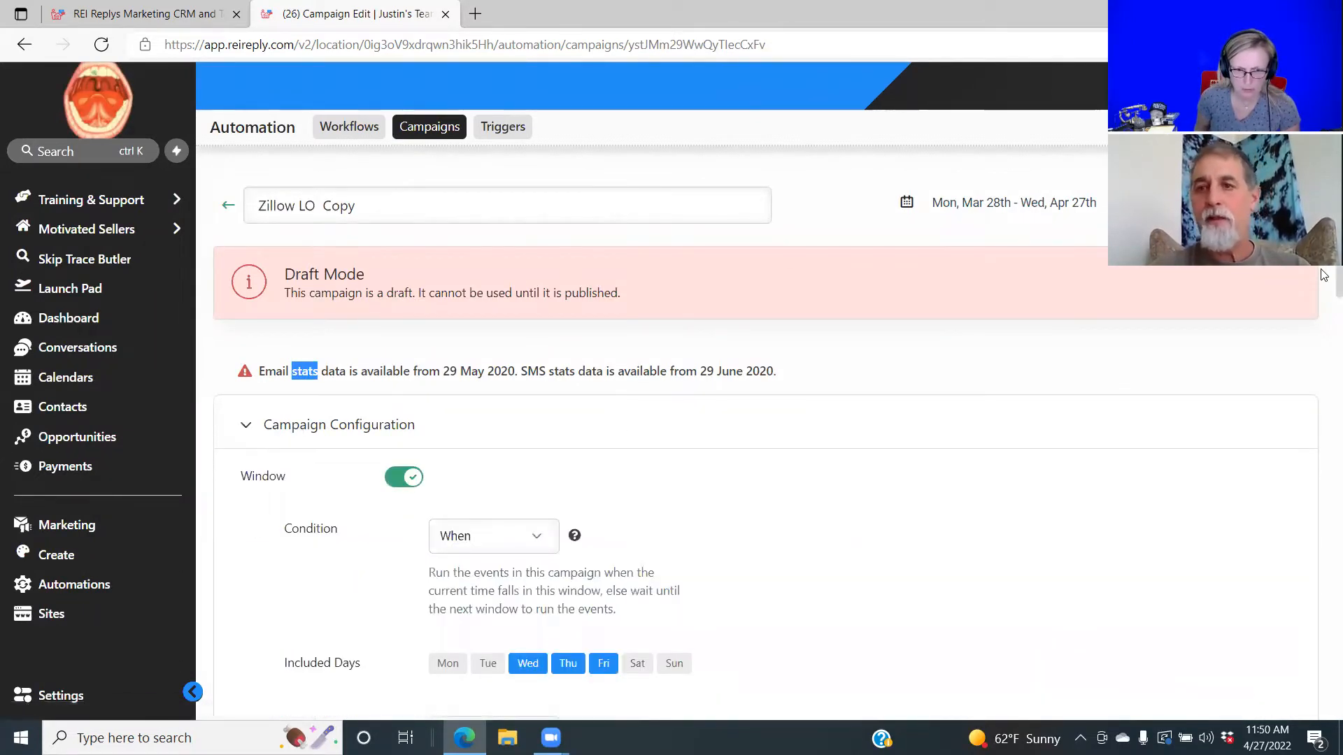
scroll(1322, 301, down, 4)
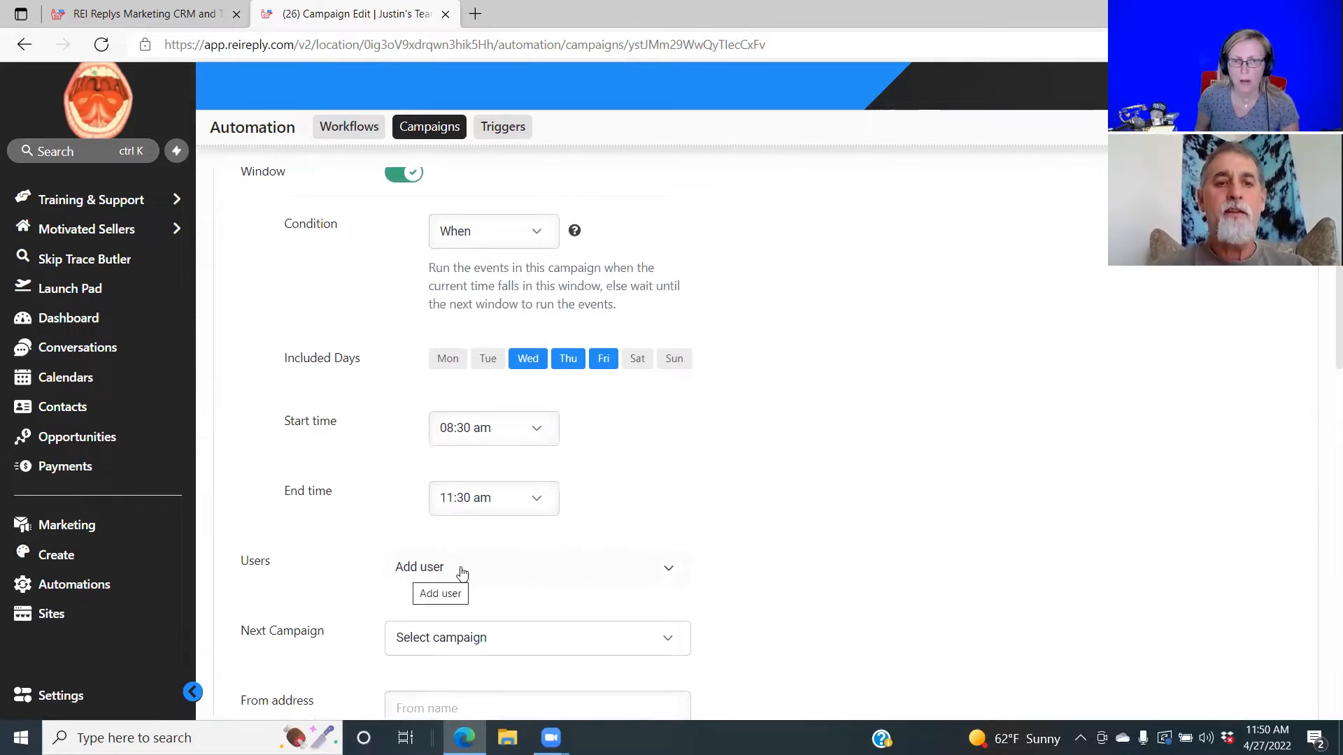
click(668, 574)
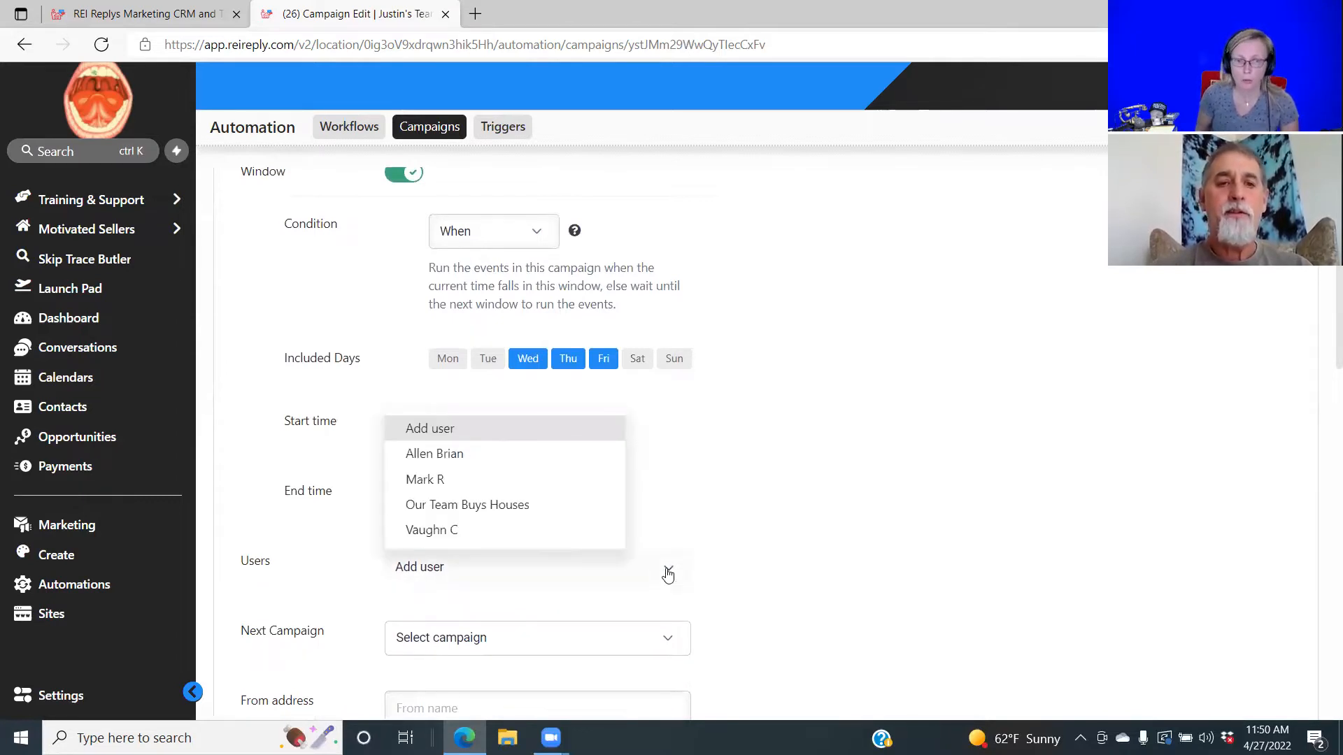
click(503, 462)
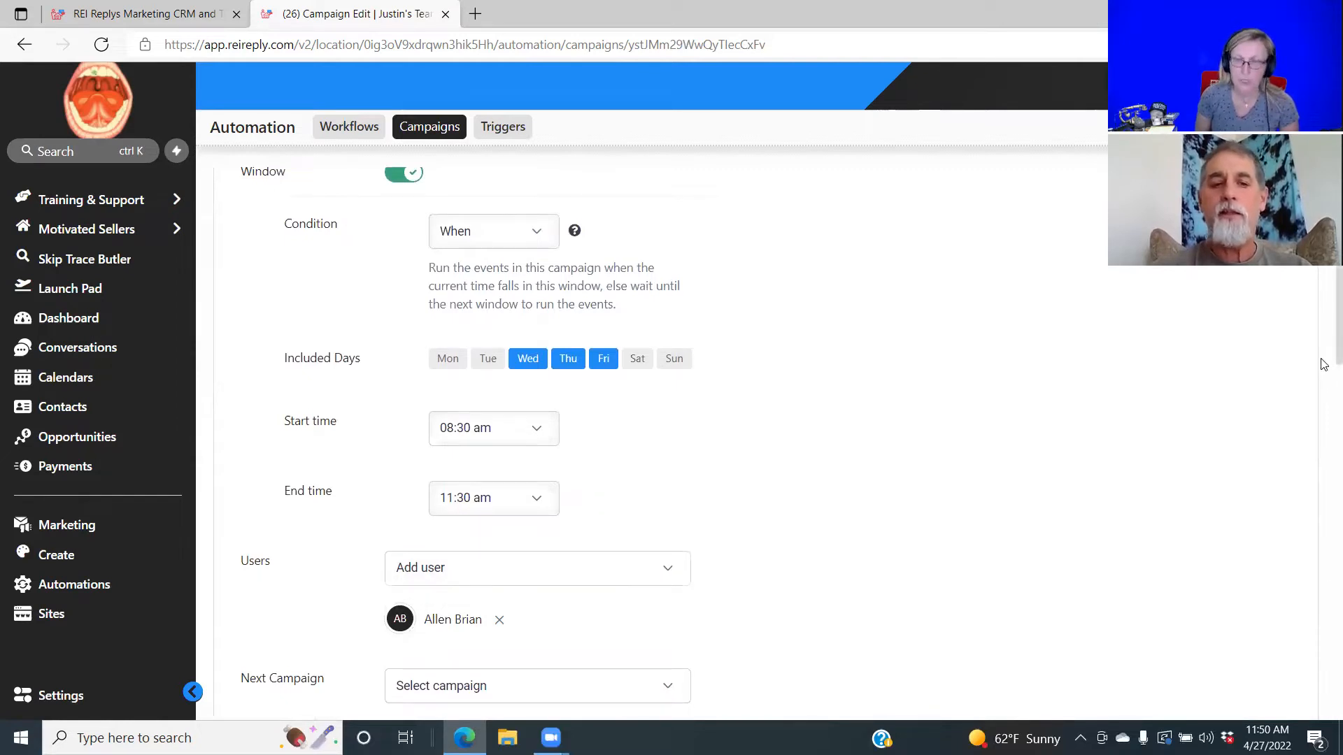
Browse the Next Campaign list and close it without choosing a campaign.
scroll(1324, 366, down, 4)
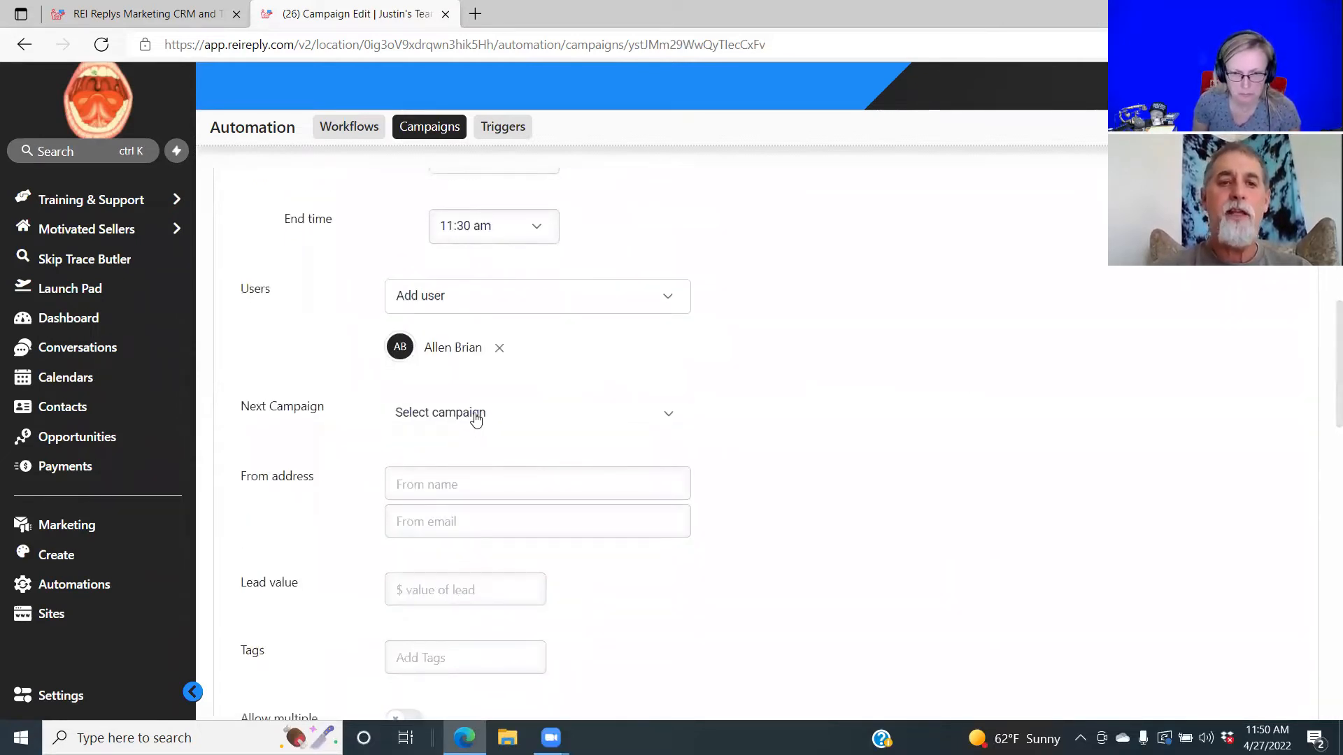
click(668, 420)
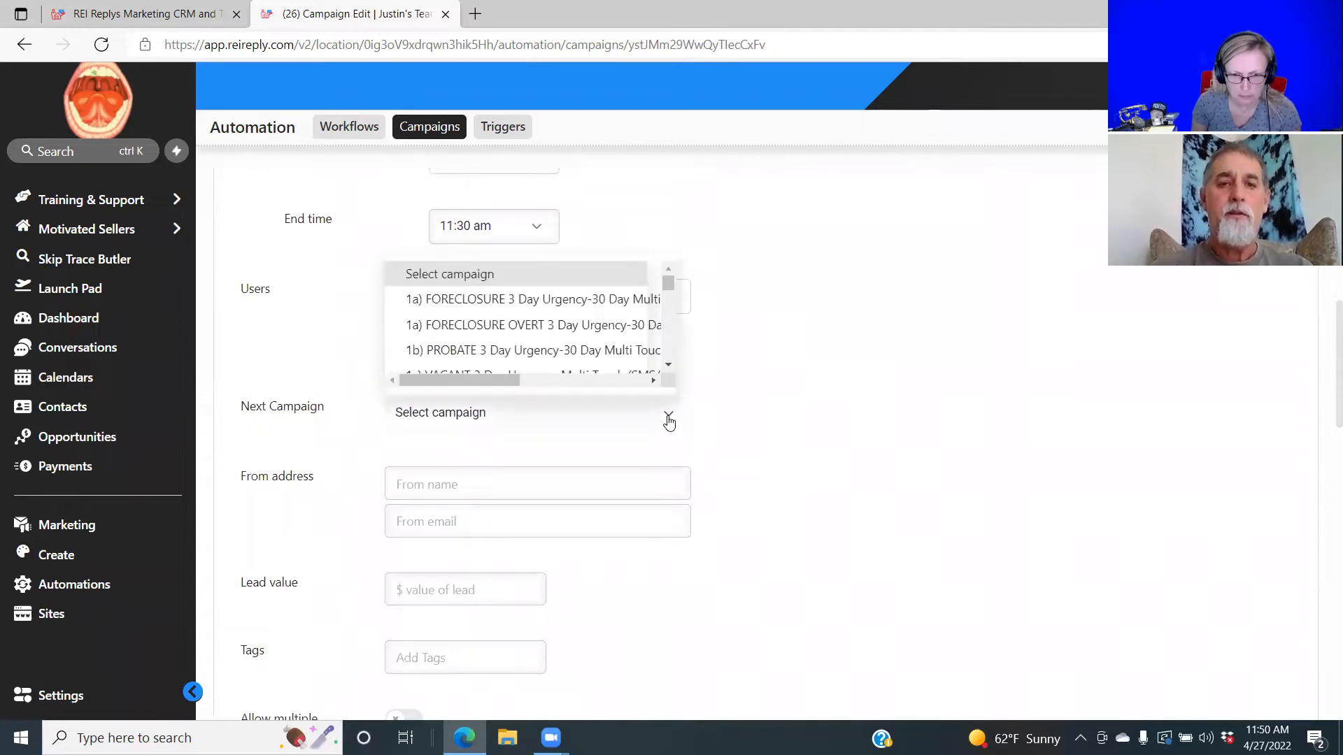
click(669, 365)
drag(668, 366, 669, 365)
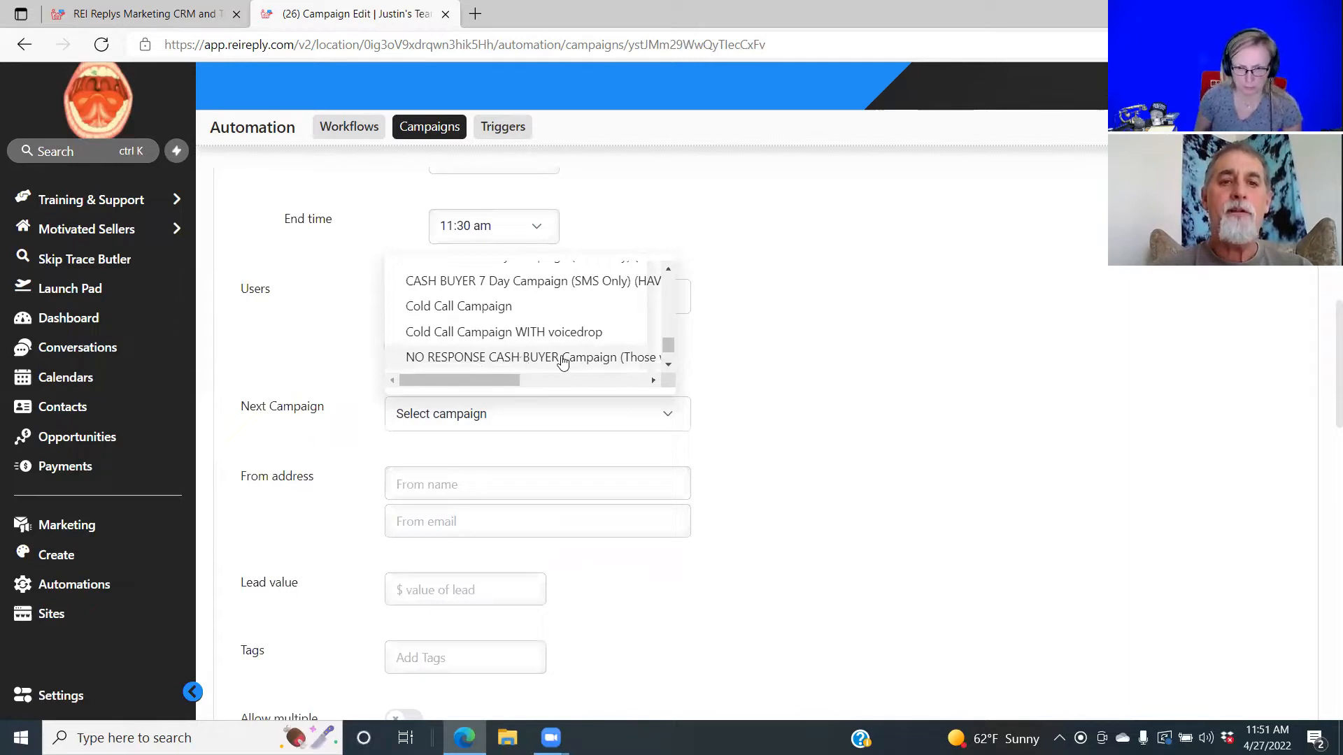
click(668, 364)
click(668, 365)
click(668, 364)
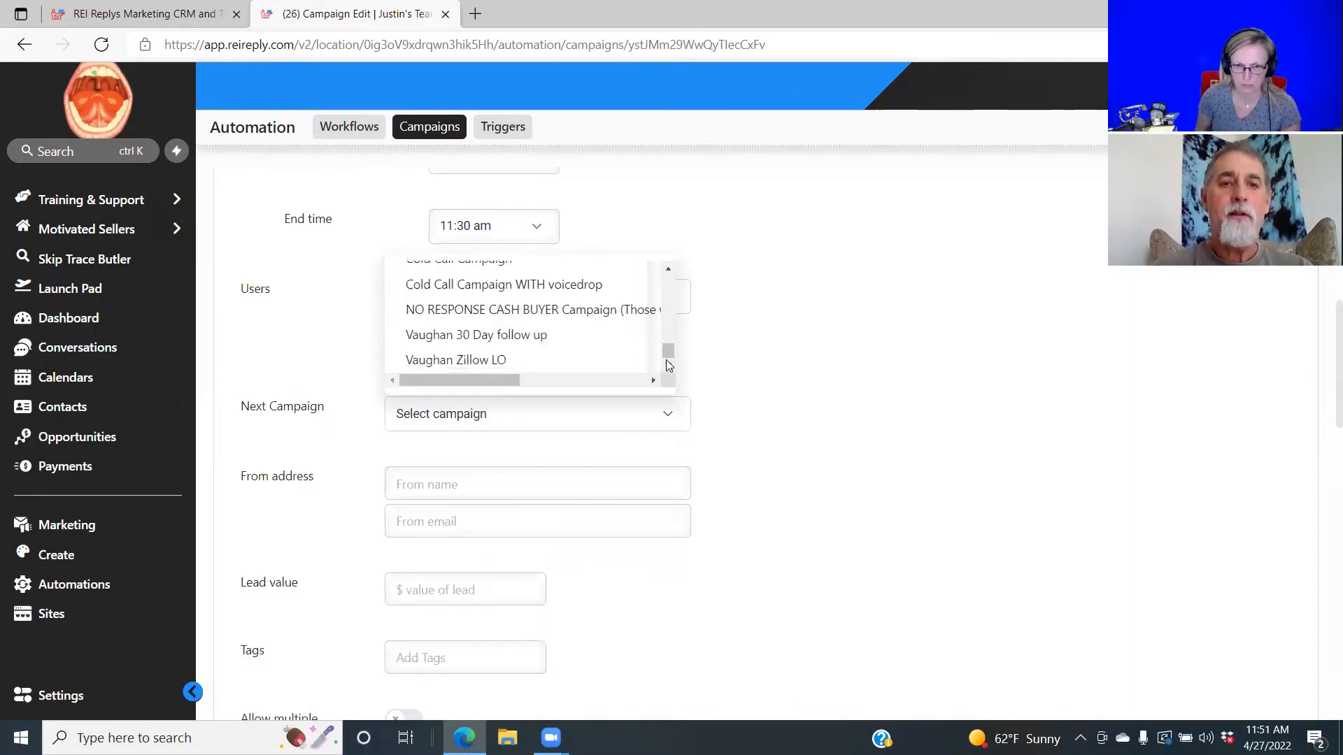
click(668, 419)
click(670, 420)
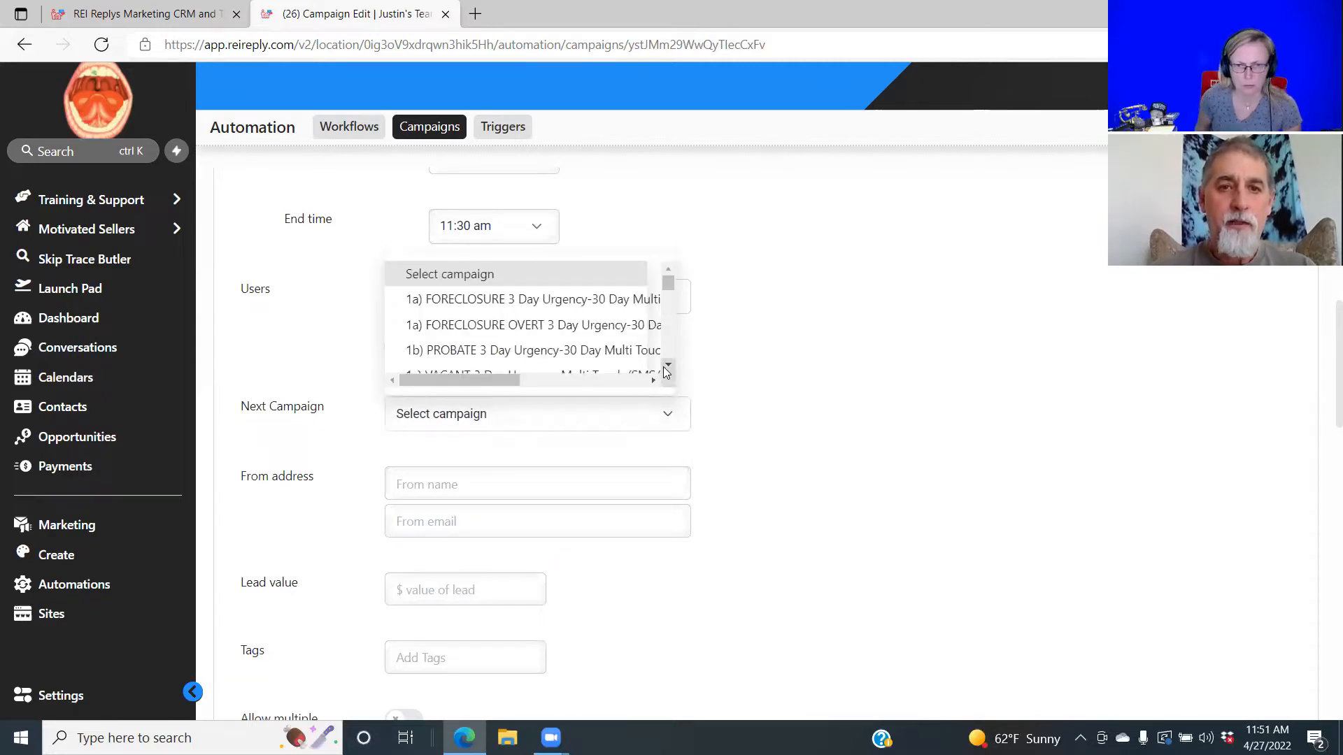
click(668, 365)
click(668, 364)
click(668, 364)
click(668, 364)
click(668, 365)
click(668, 364)
click(668, 365)
click(668, 364)
click(668, 365)
click(668, 364)
click(668, 366)
click(668, 366)
click(668, 366)
click(668, 366)
click(668, 365)
click(668, 366)
click(668, 366)
click(668, 366)
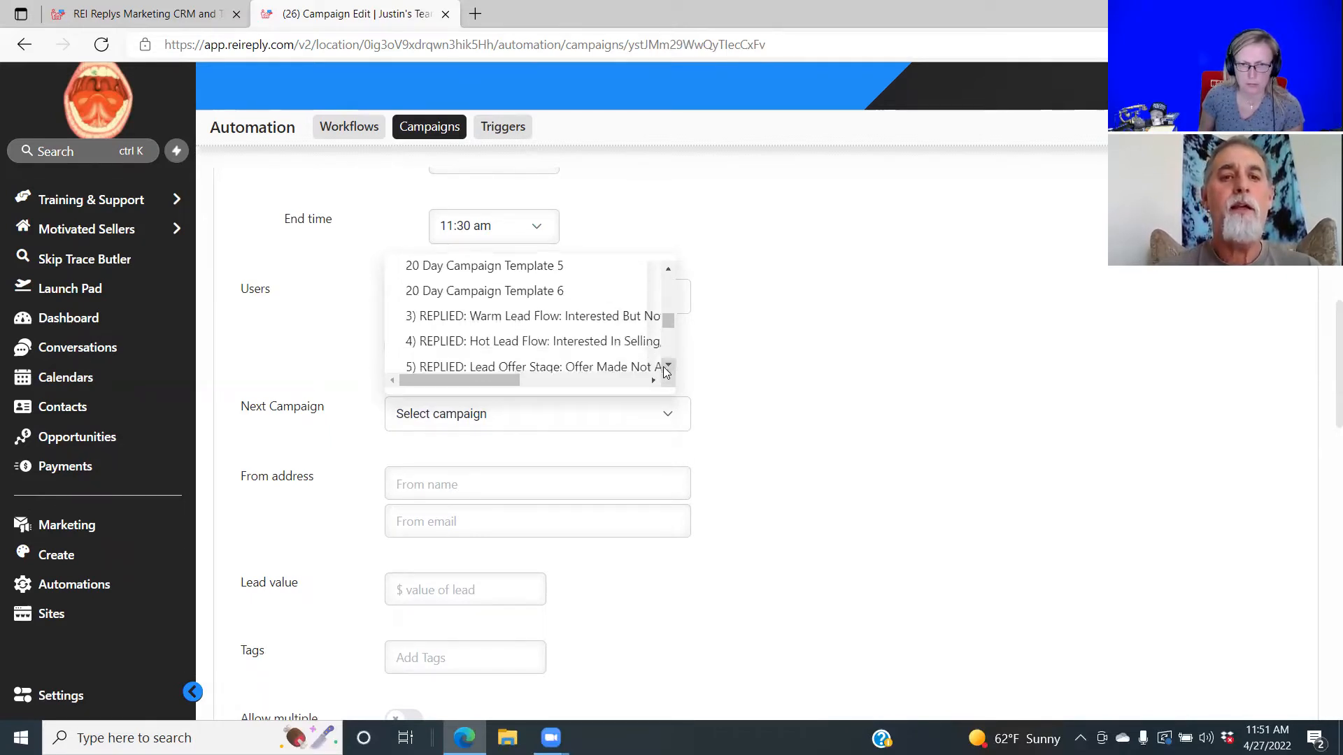
click(668, 366)
click(668, 366)
click(668, 366)
click(668, 366)
click(668, 366)
click(668, 366)
click(668, 367)
click(668, 367)
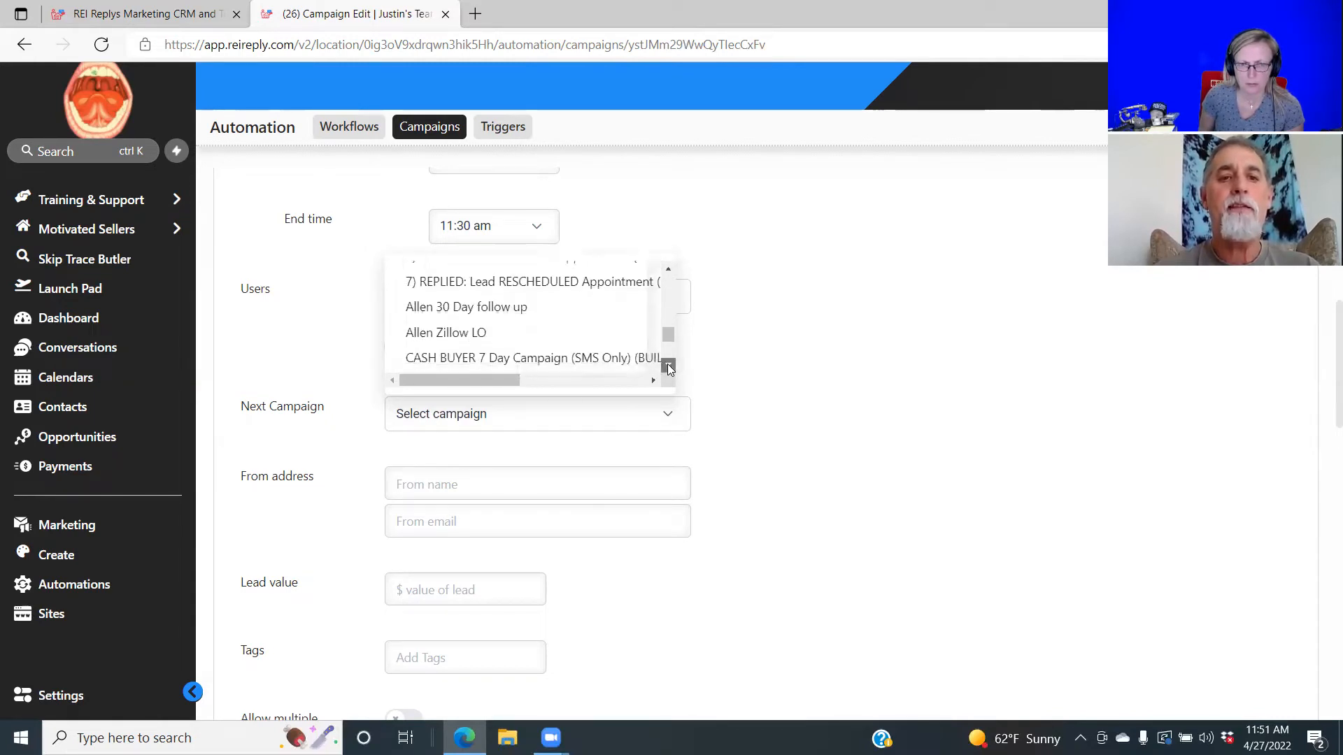
click(668, 367)
click(668, 366)
click(668, 367)
click(668, 367)
click(668, 367)
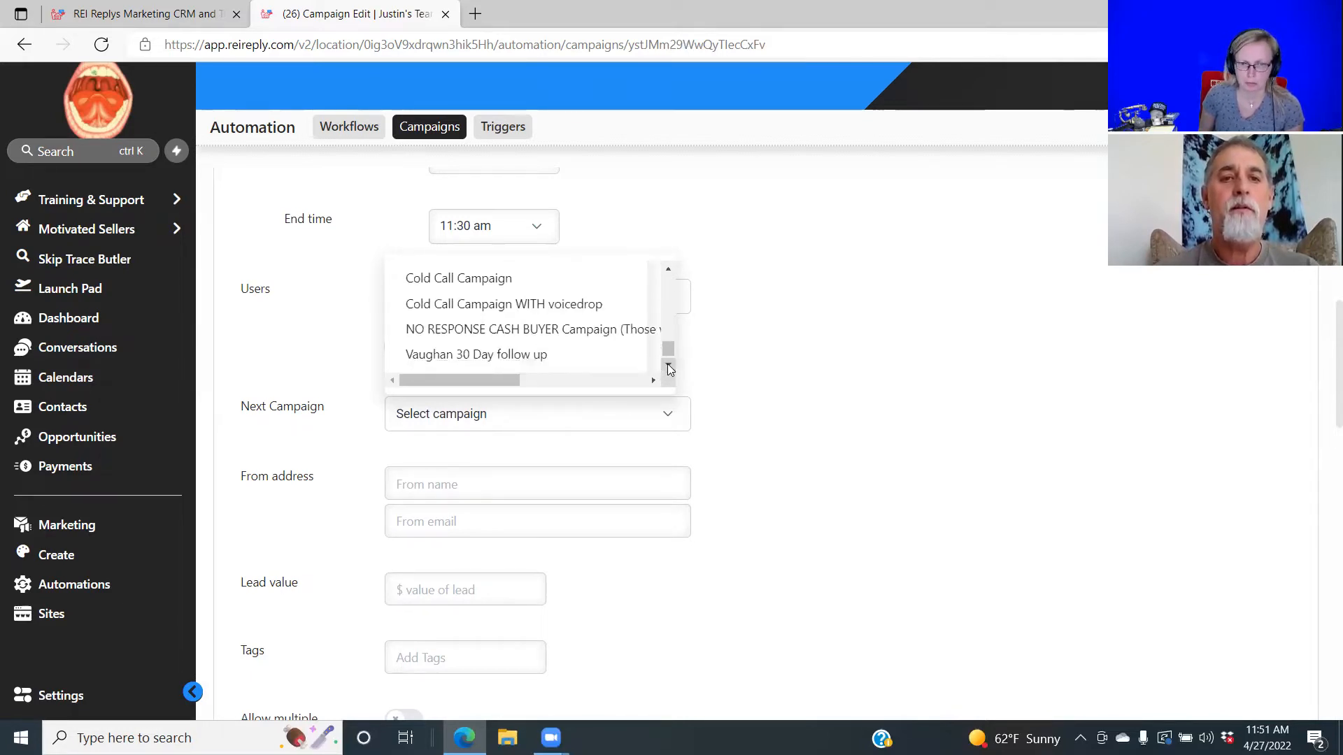
click(668, 367)
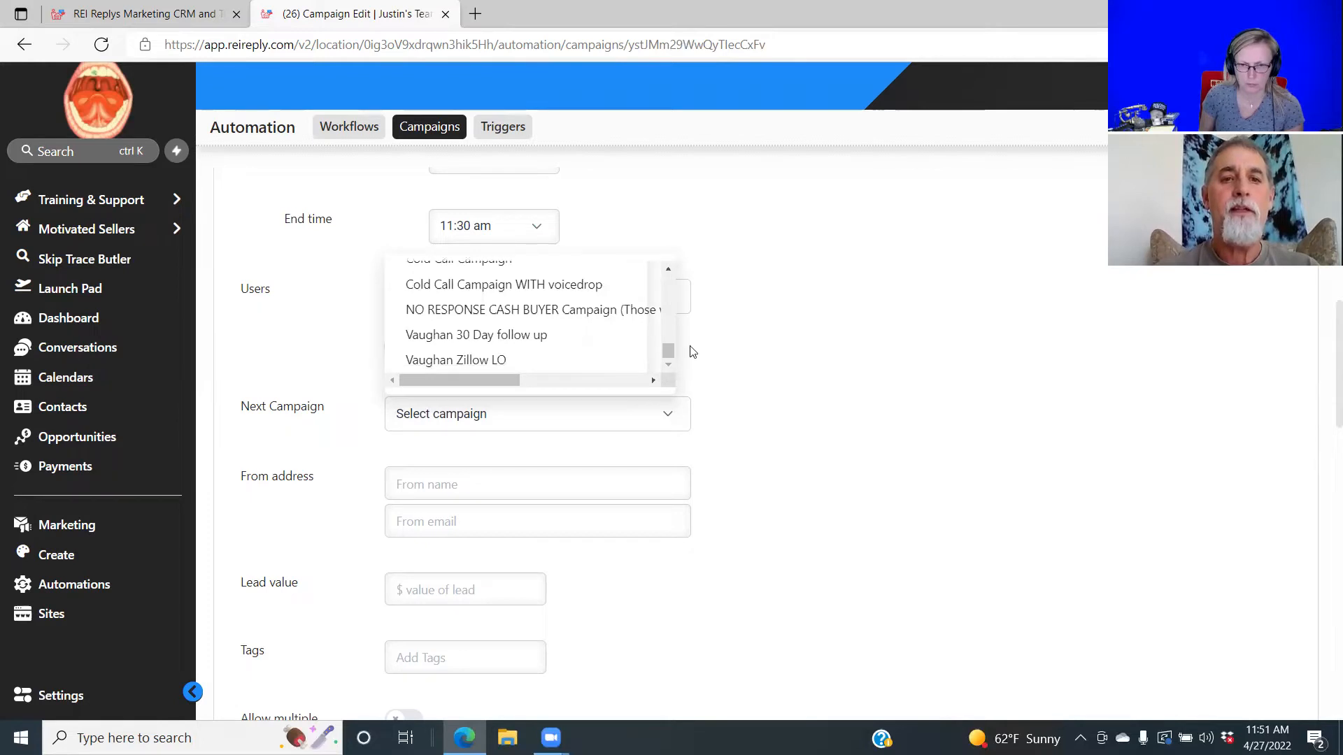
click(798, 271)
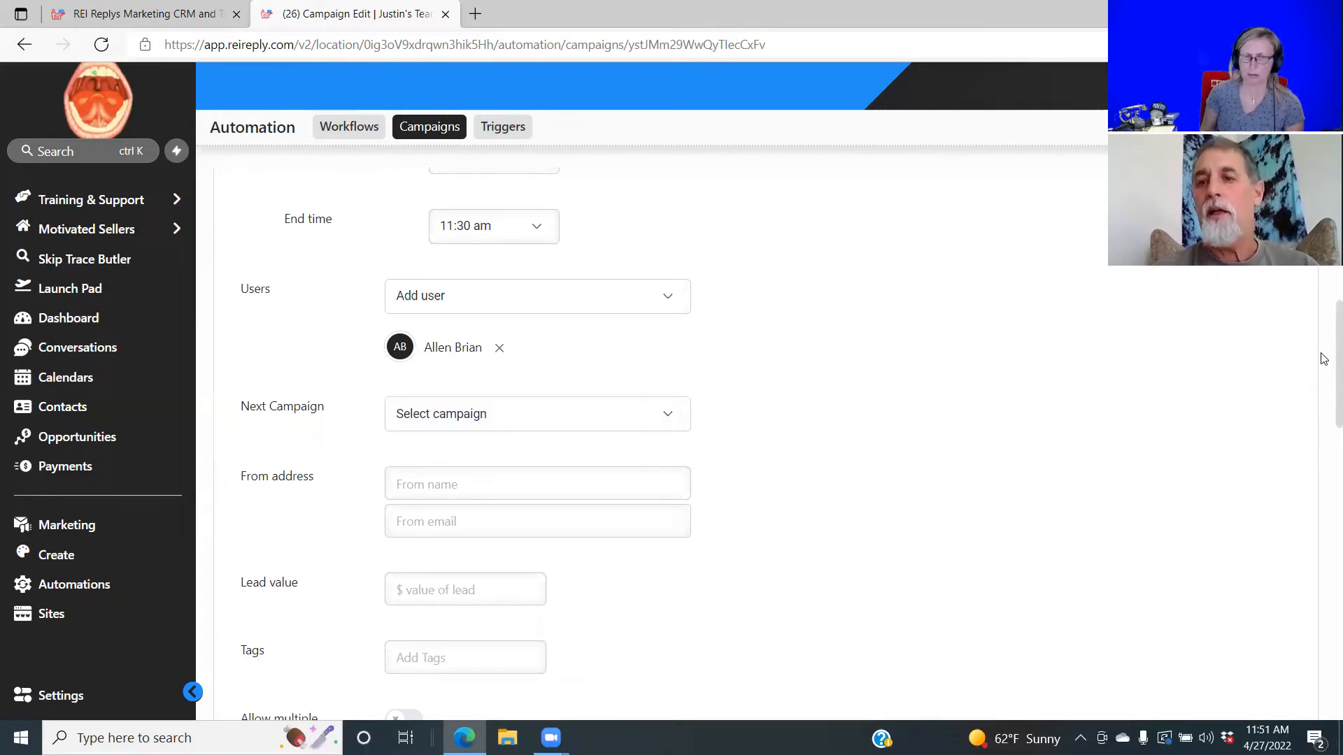
drag(1324, 359, 1103, 334)
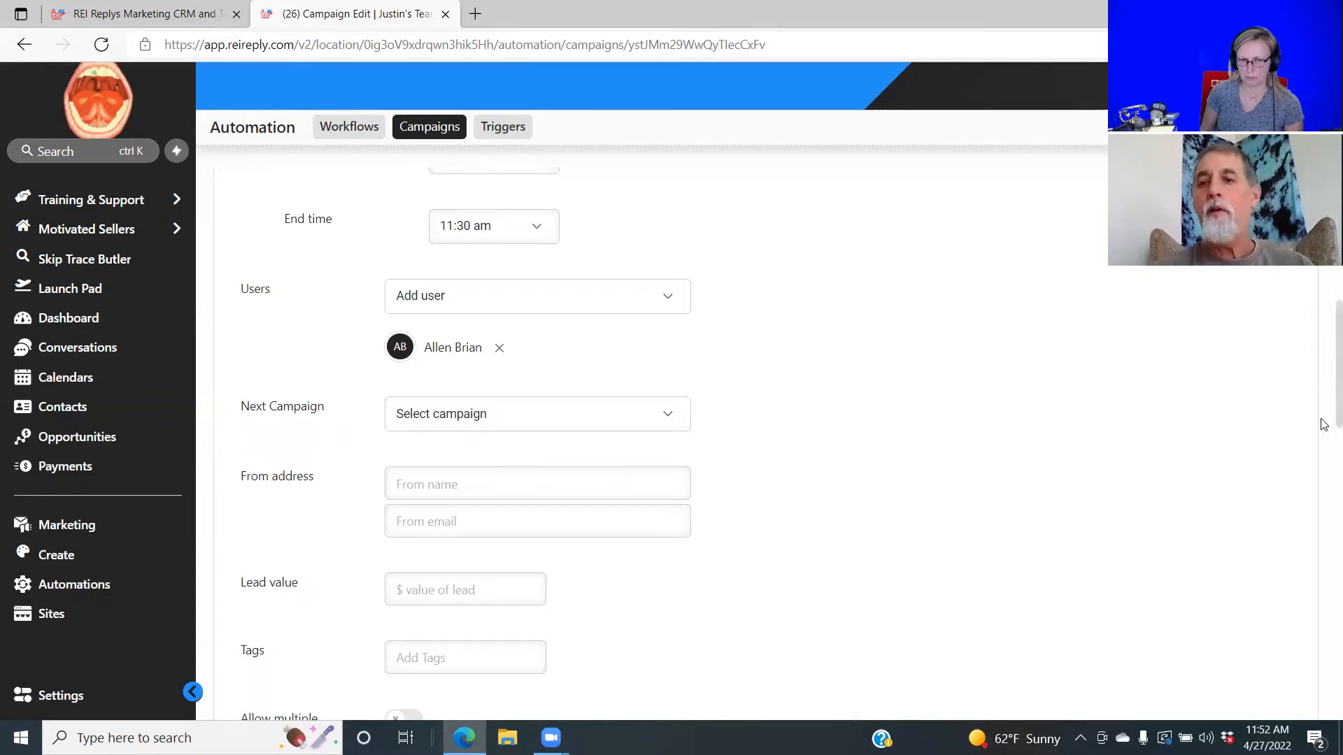
drag(1324, 425, 1319, 359)
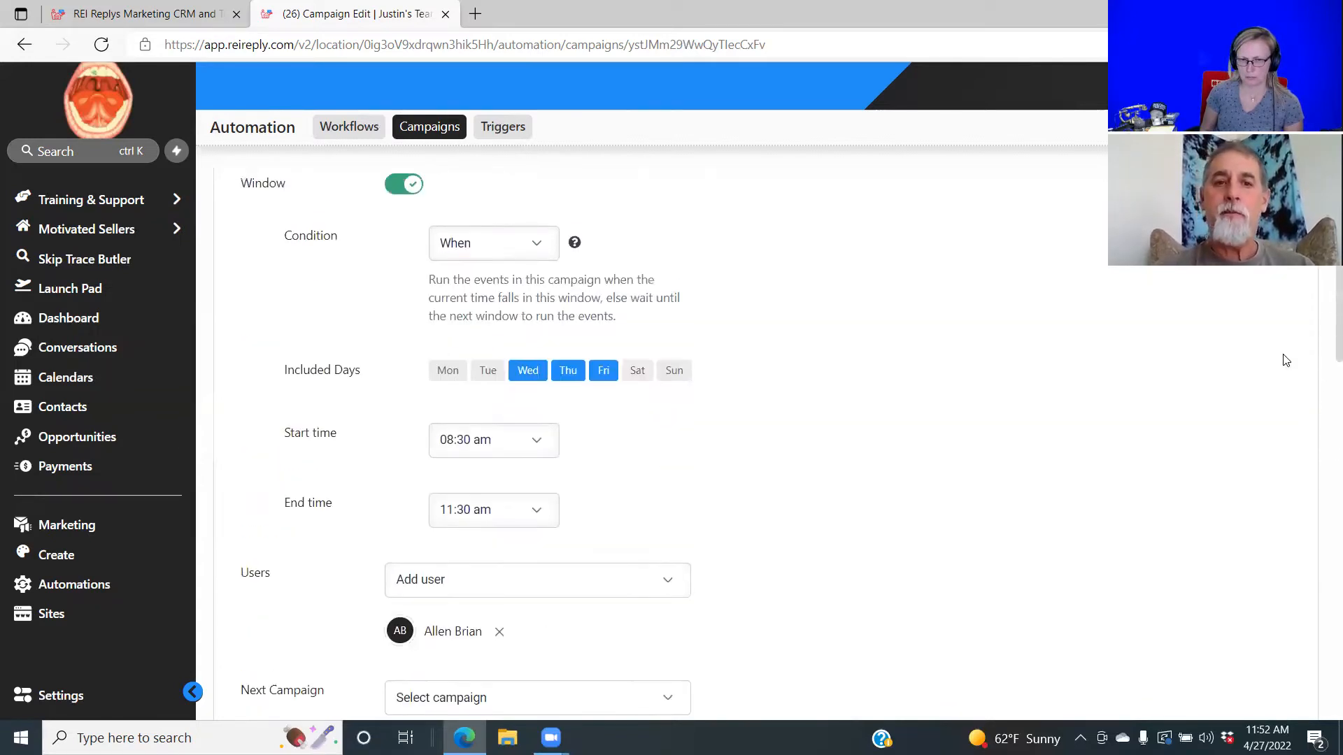
scroll(1285, 360, down, 4)
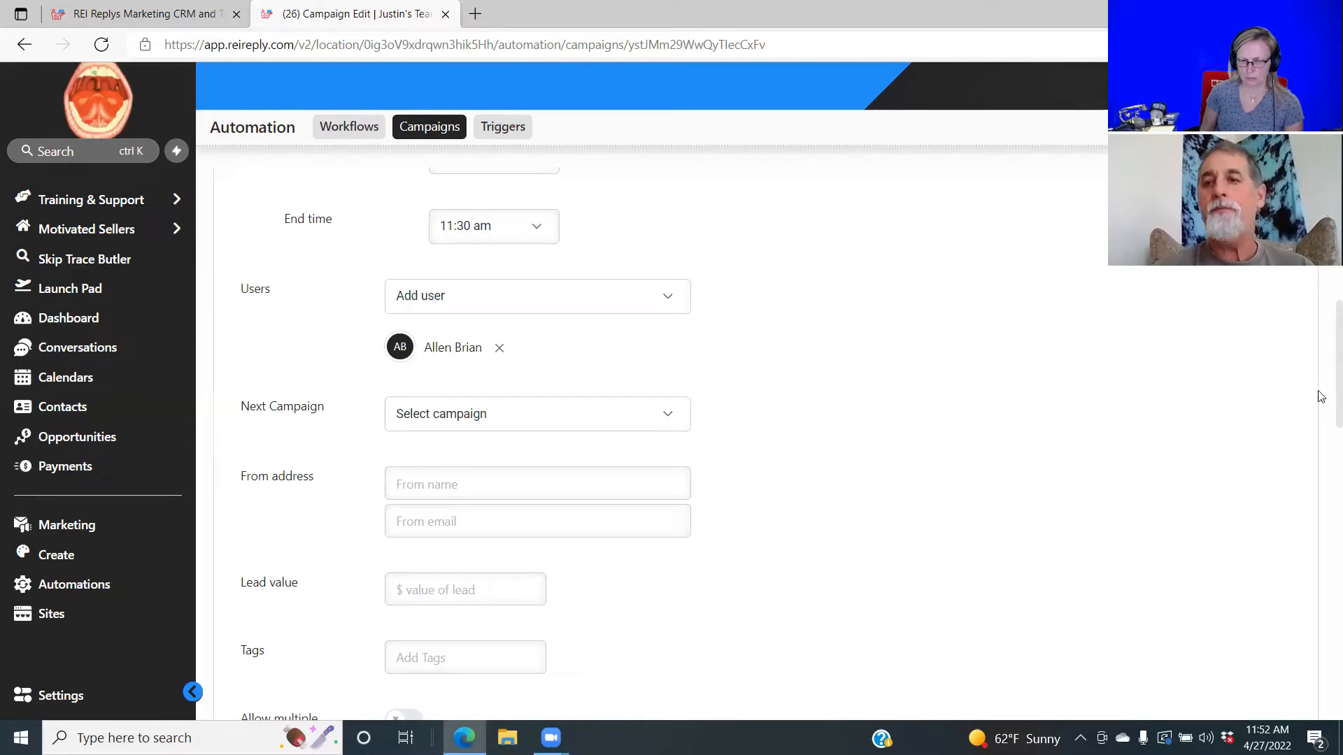
drag(1324, 404, 1325, 329)
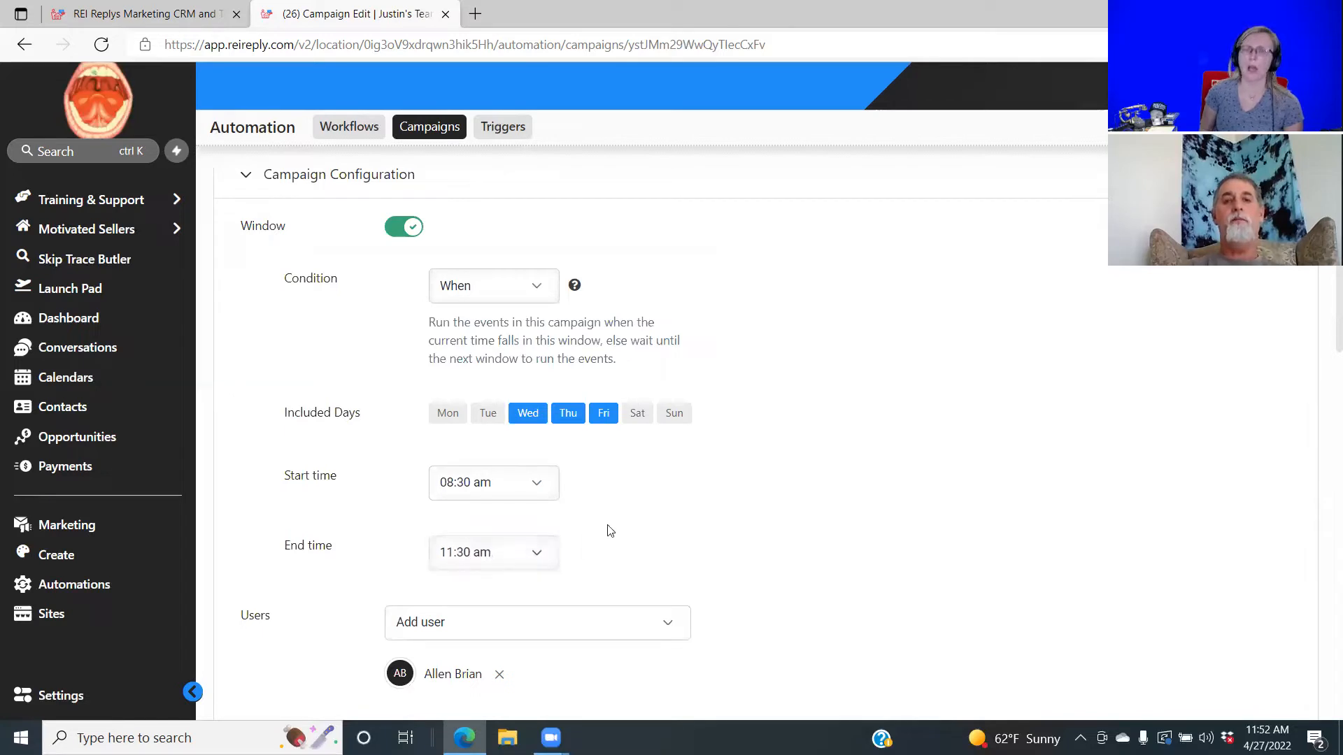
Change the sending window's End time from 11:30 am to 05:00 pm.
click(535, 554)
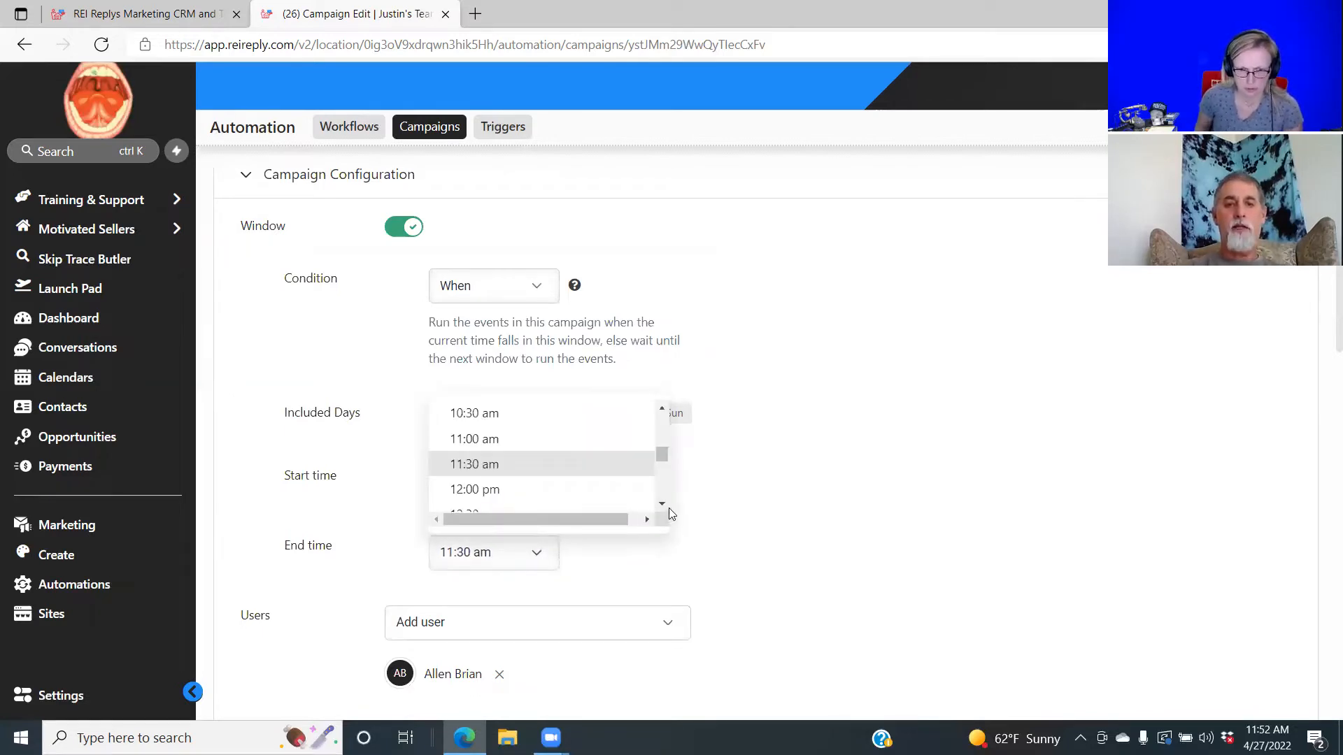
click(662, 504)
click(662, 503)
click(662, 504)
click(662, 503)
click(662, 504)
click(662, 504)
click(662, 504)
click(662, 504)
click(662, 503)
click(661, 504)
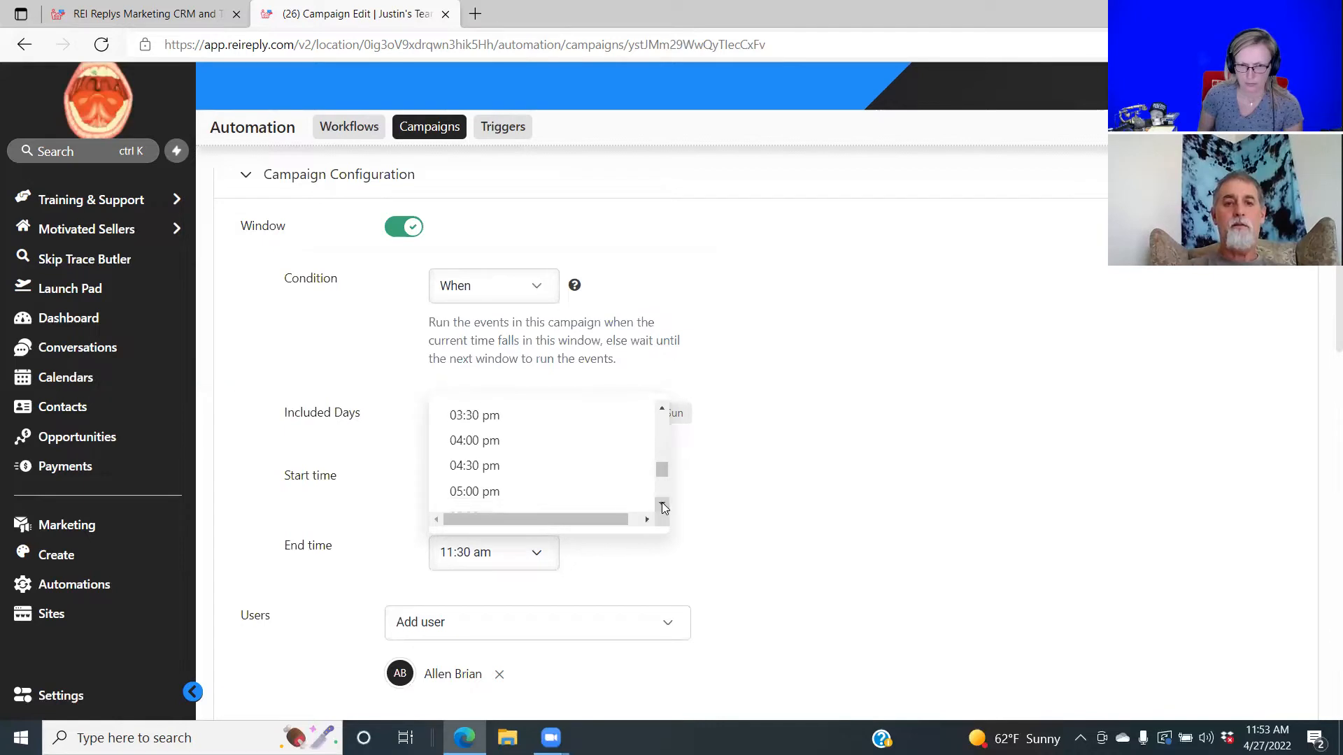
click(529, 494)
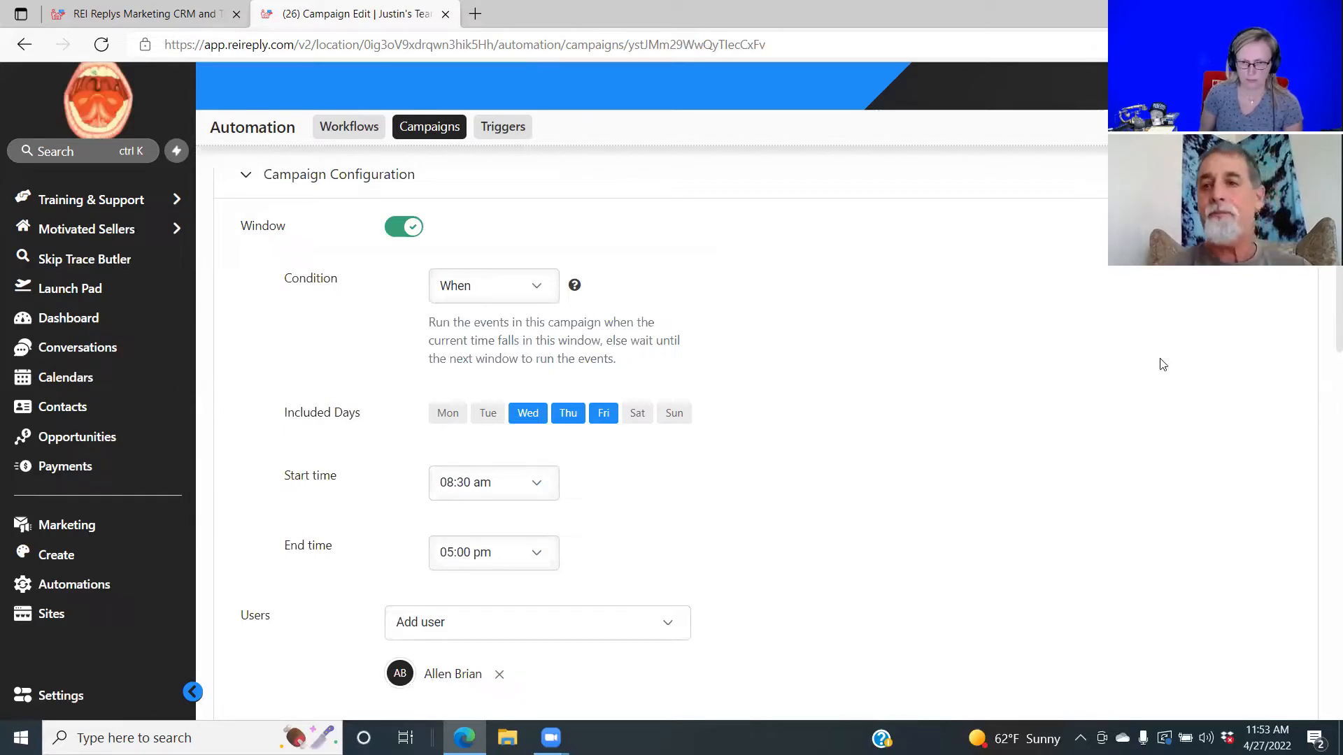
scroll(1324, 423, down, 3)
scroll(1324, 423, down, 8)
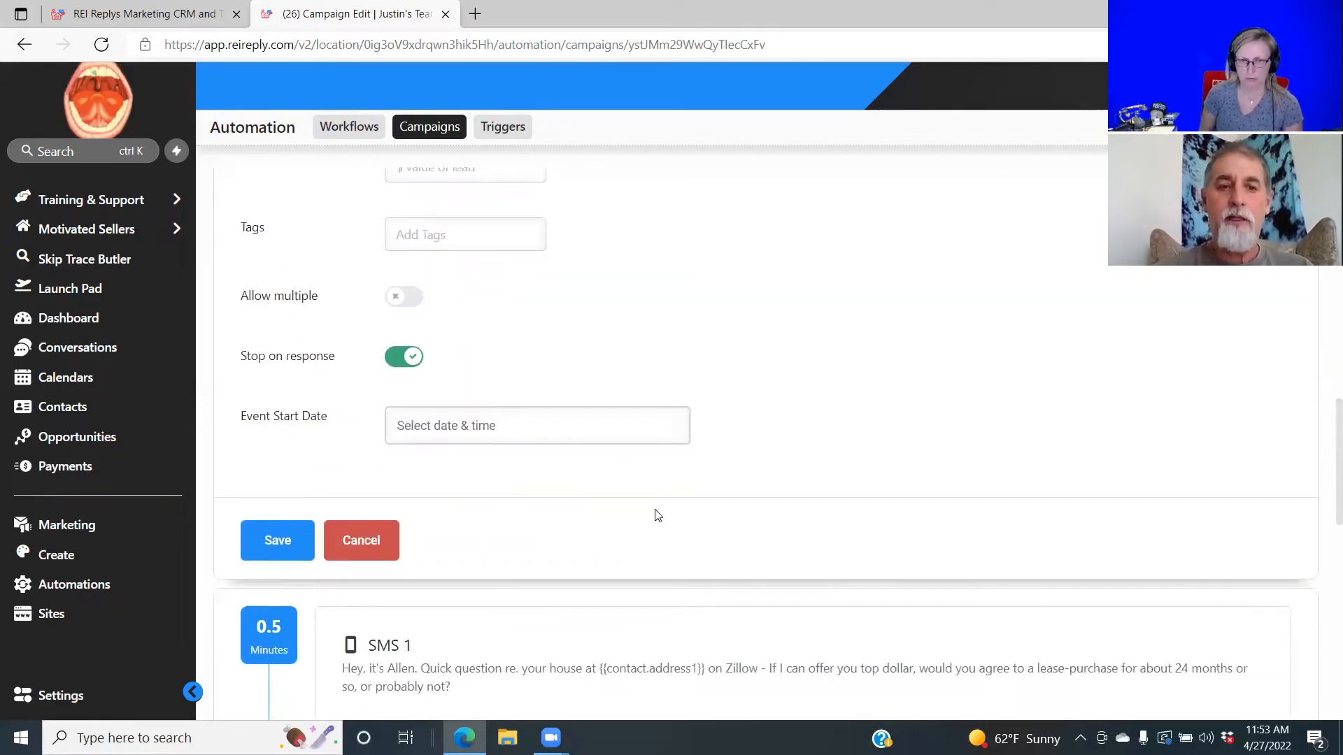
Save the Zillow LO Copy configuration and go back to the Automation Campaigns list.
click(273, 539)
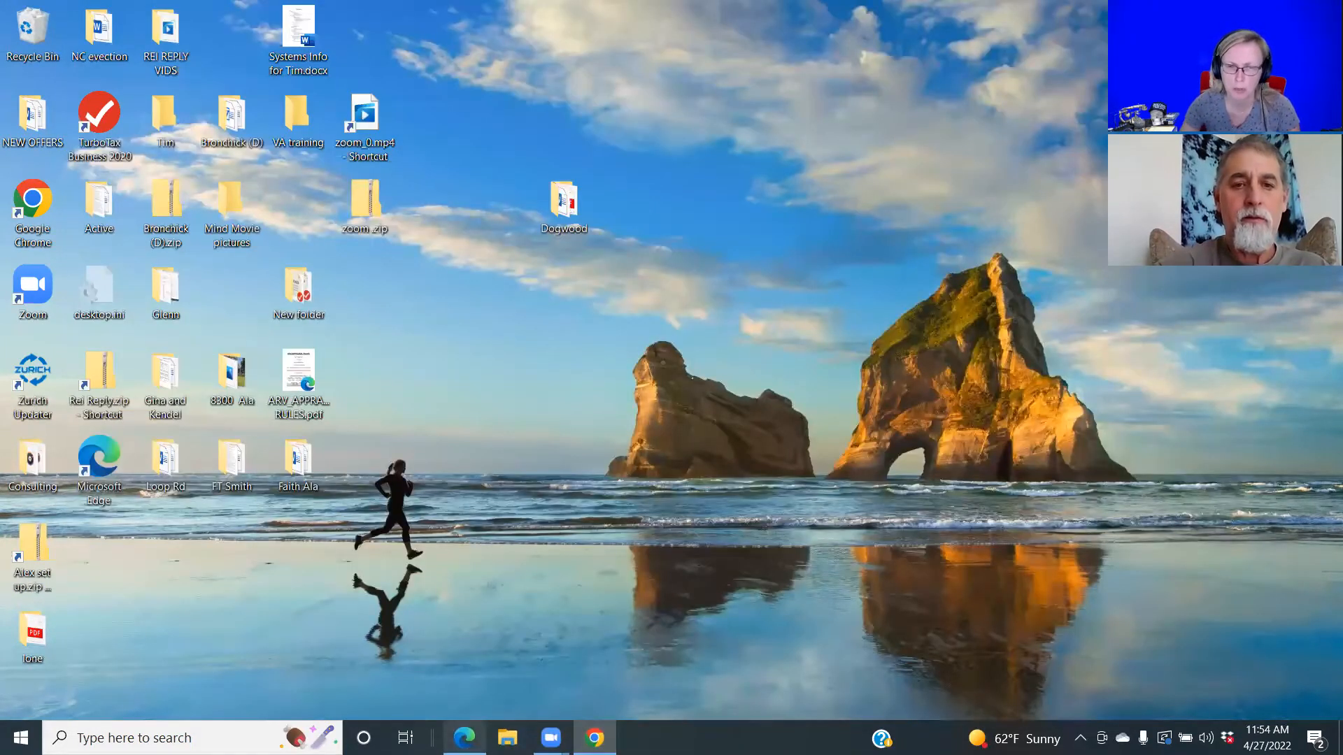
click(464, 738)
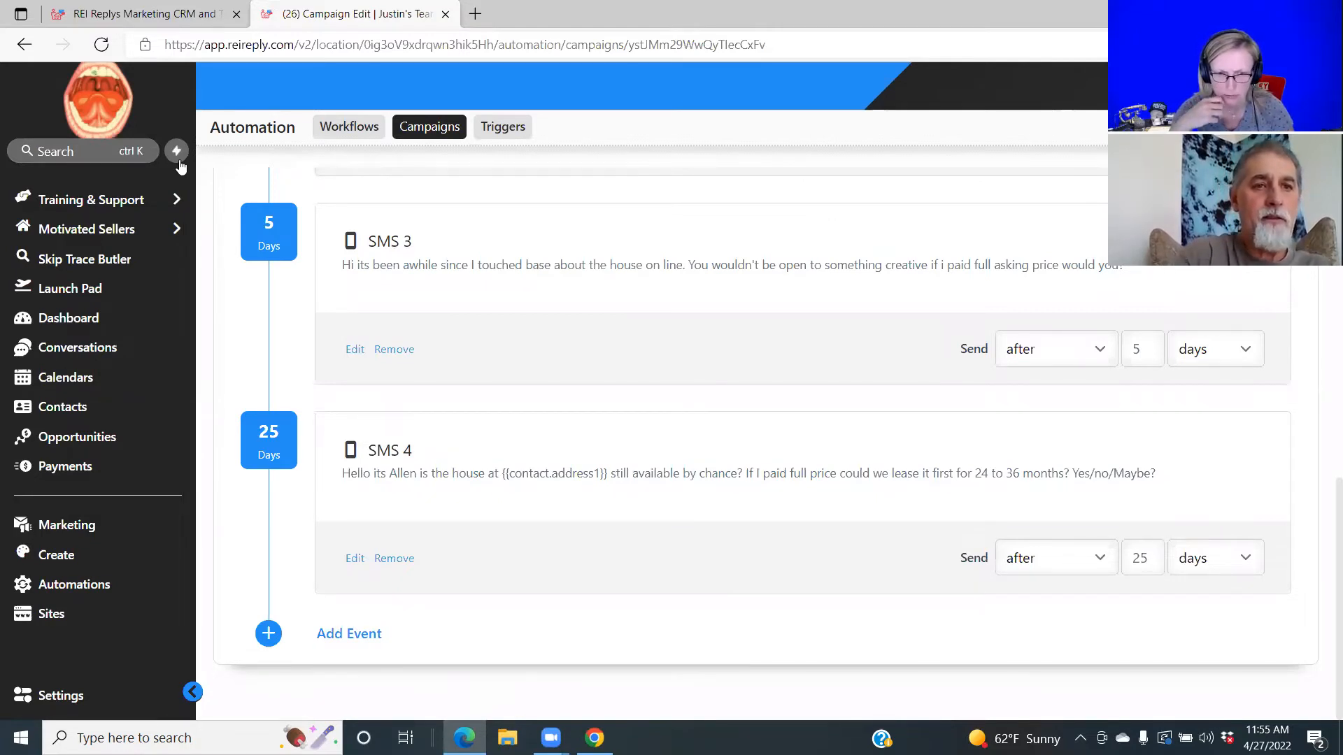
mouse_move(105, 232)
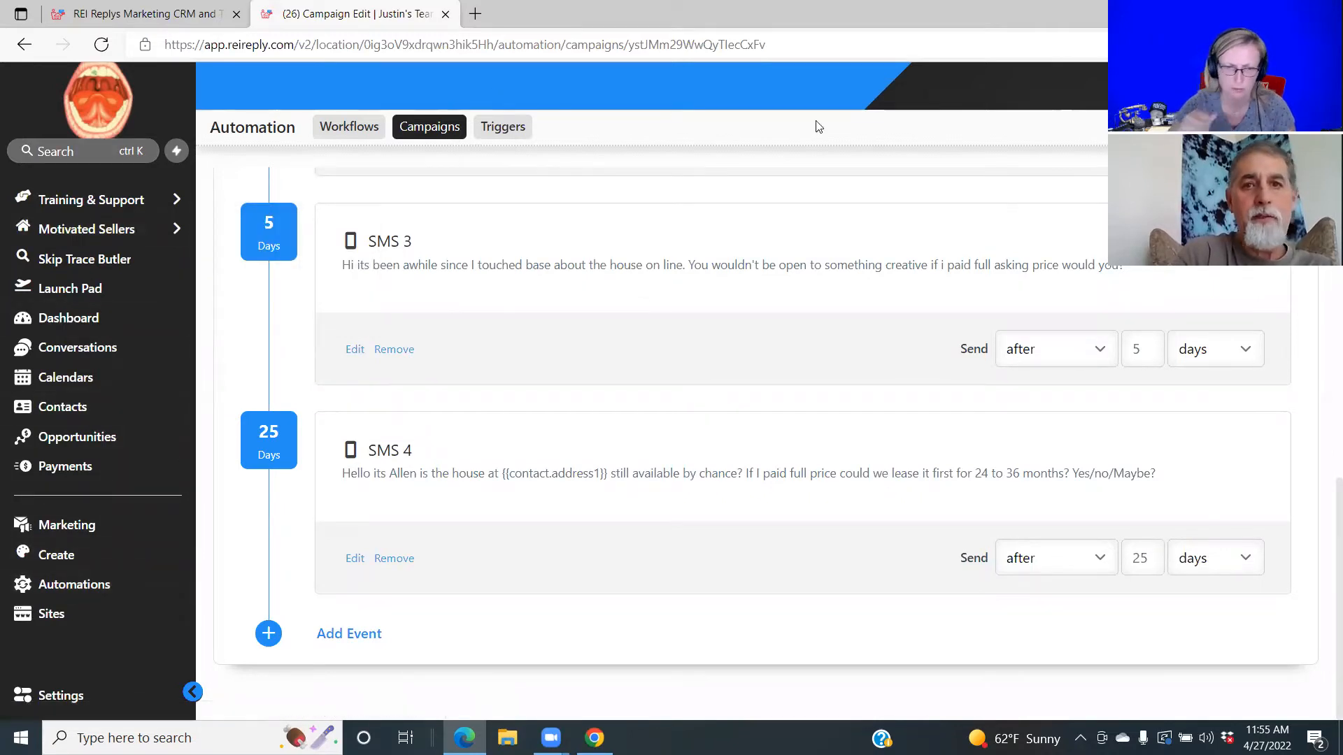
click(457, 133)
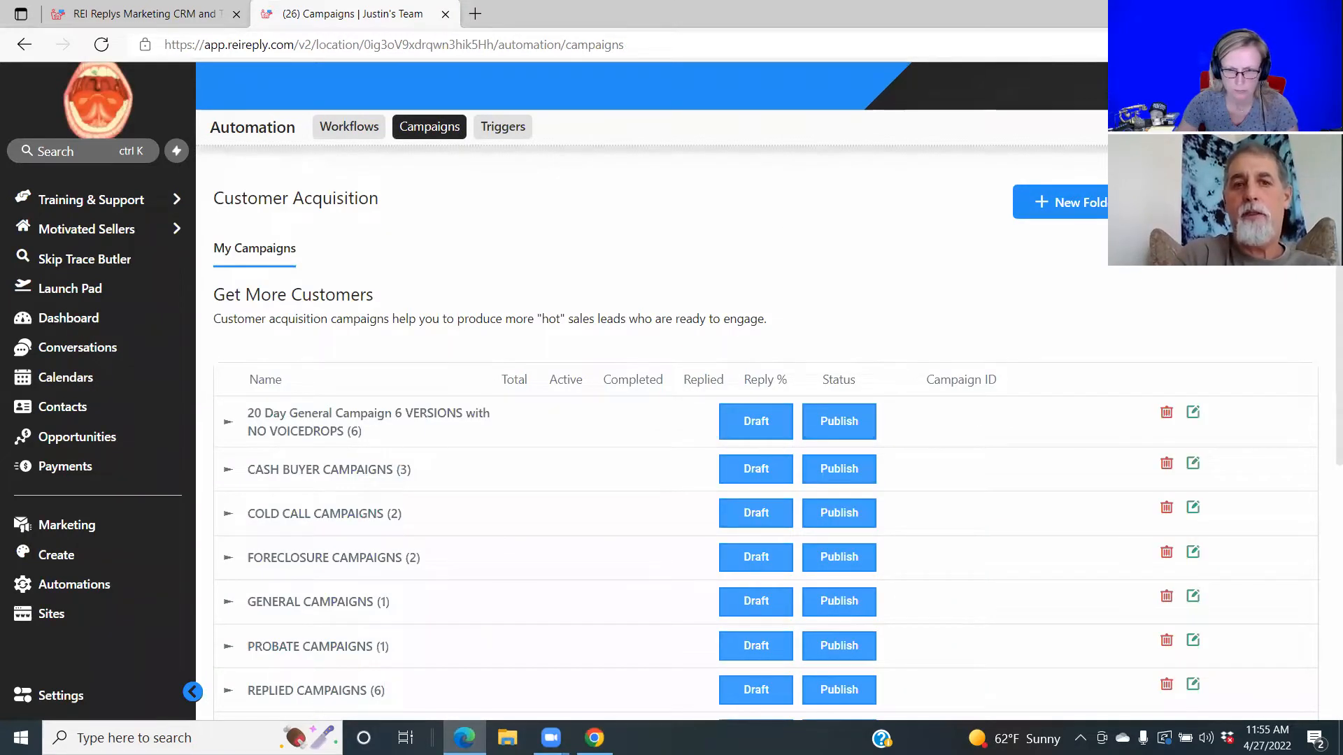
Create a new campaign named 'No Response'.
click(1231, 202)
click(447, 210)
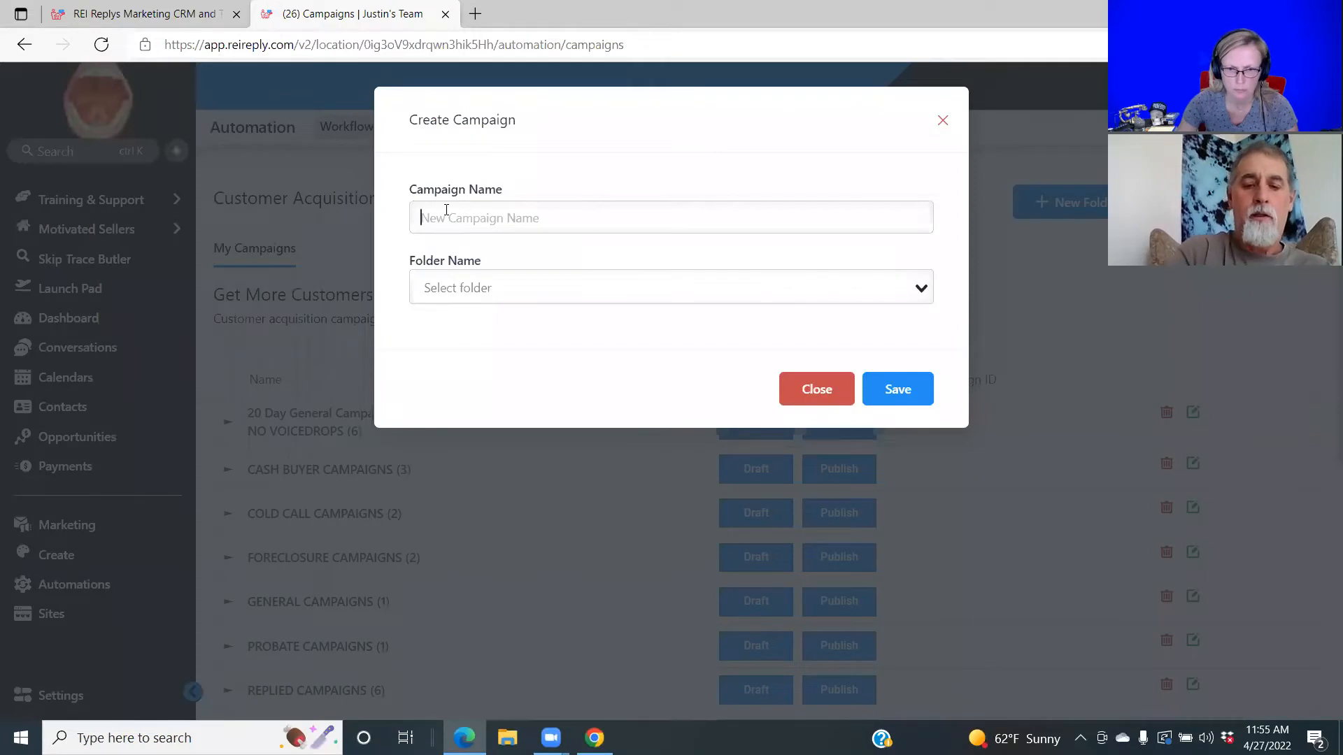
text(No Response)
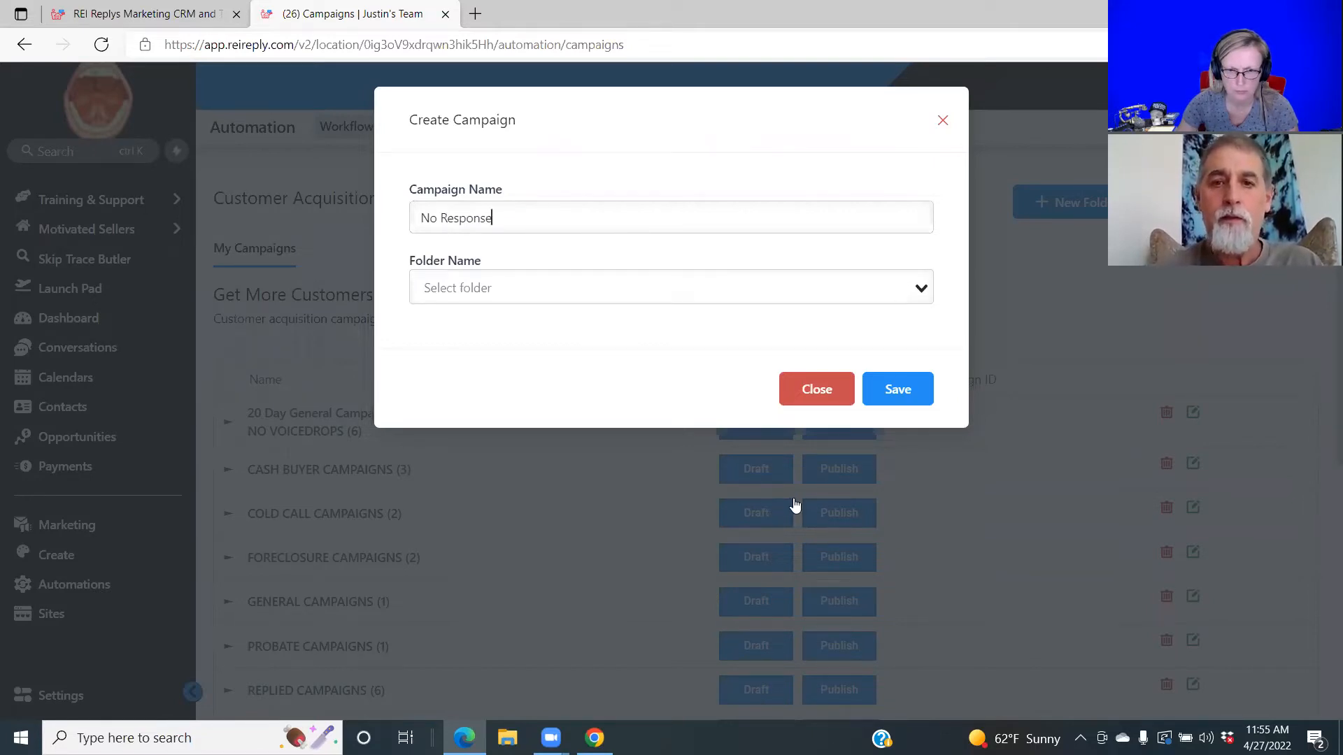
click(895, 390)
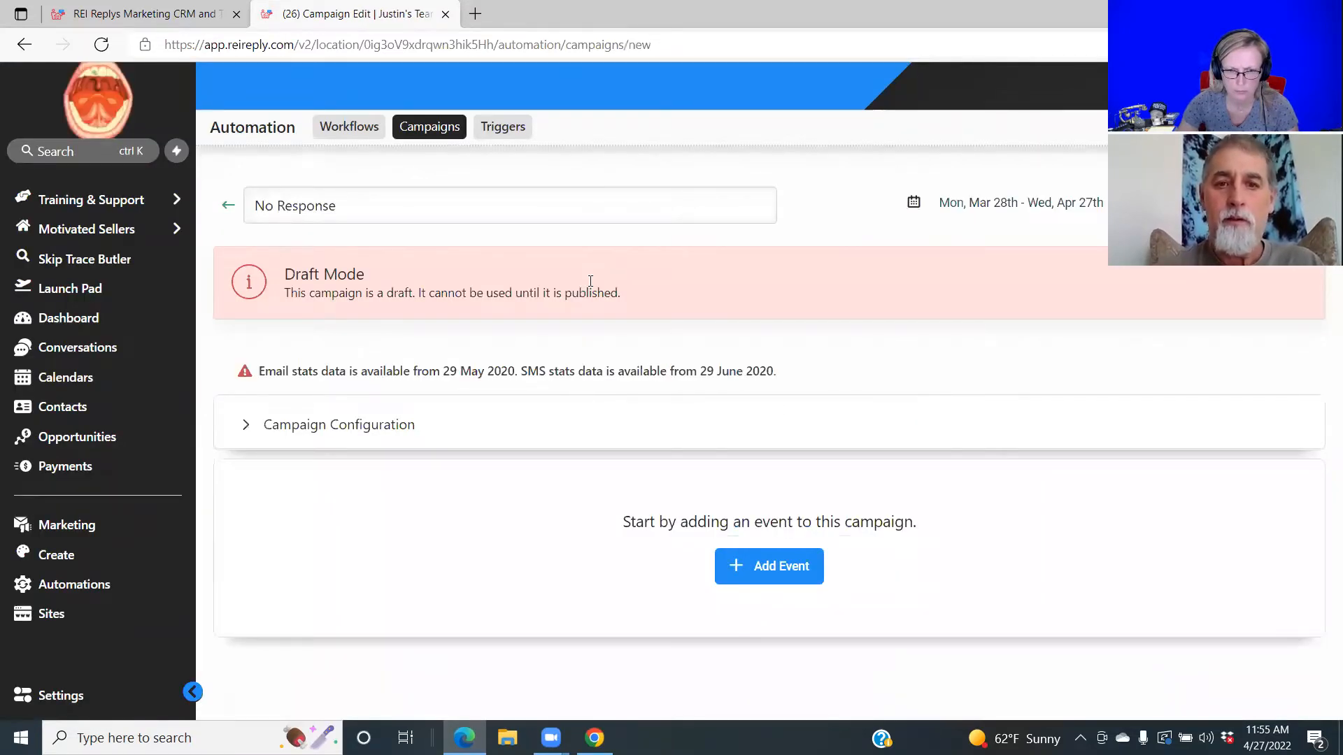
Add an empty SMS 1 event, then switch to the other account's NO RESPONSE Campaign window.
click(777, 566)
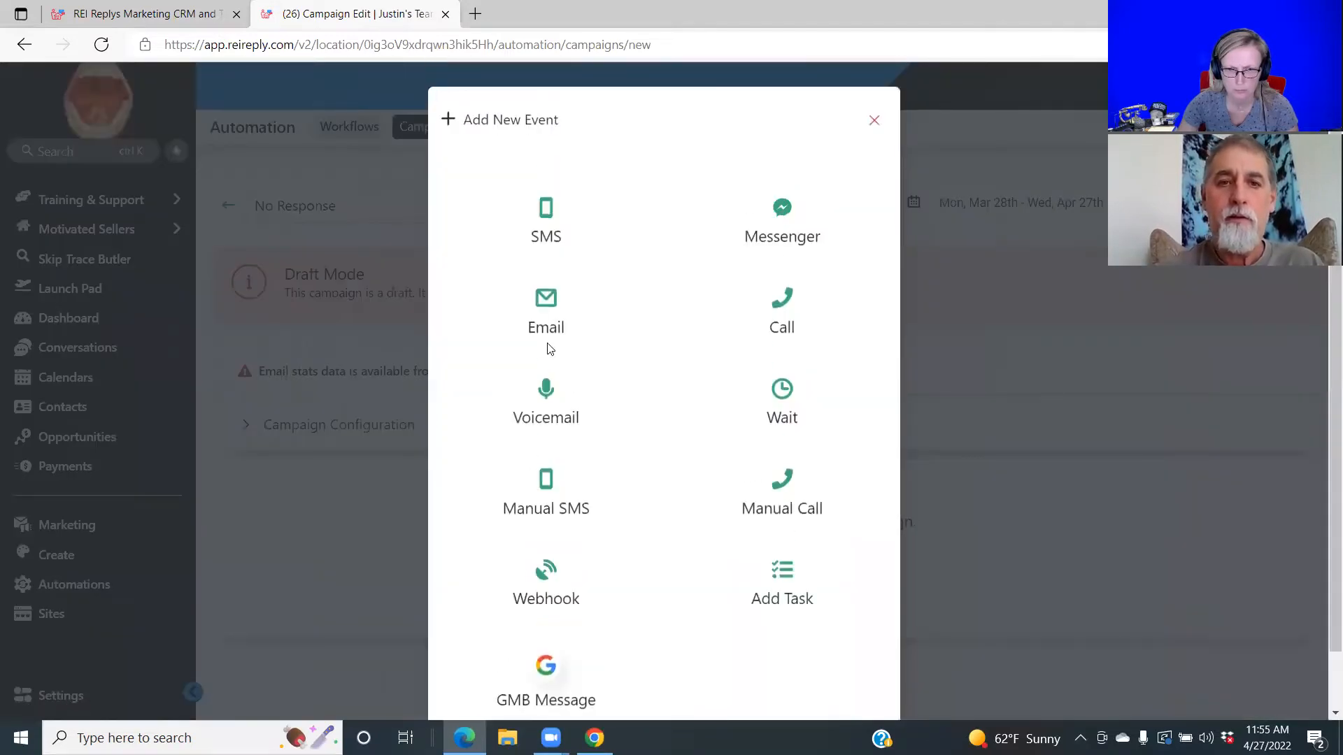
click(546, 219)
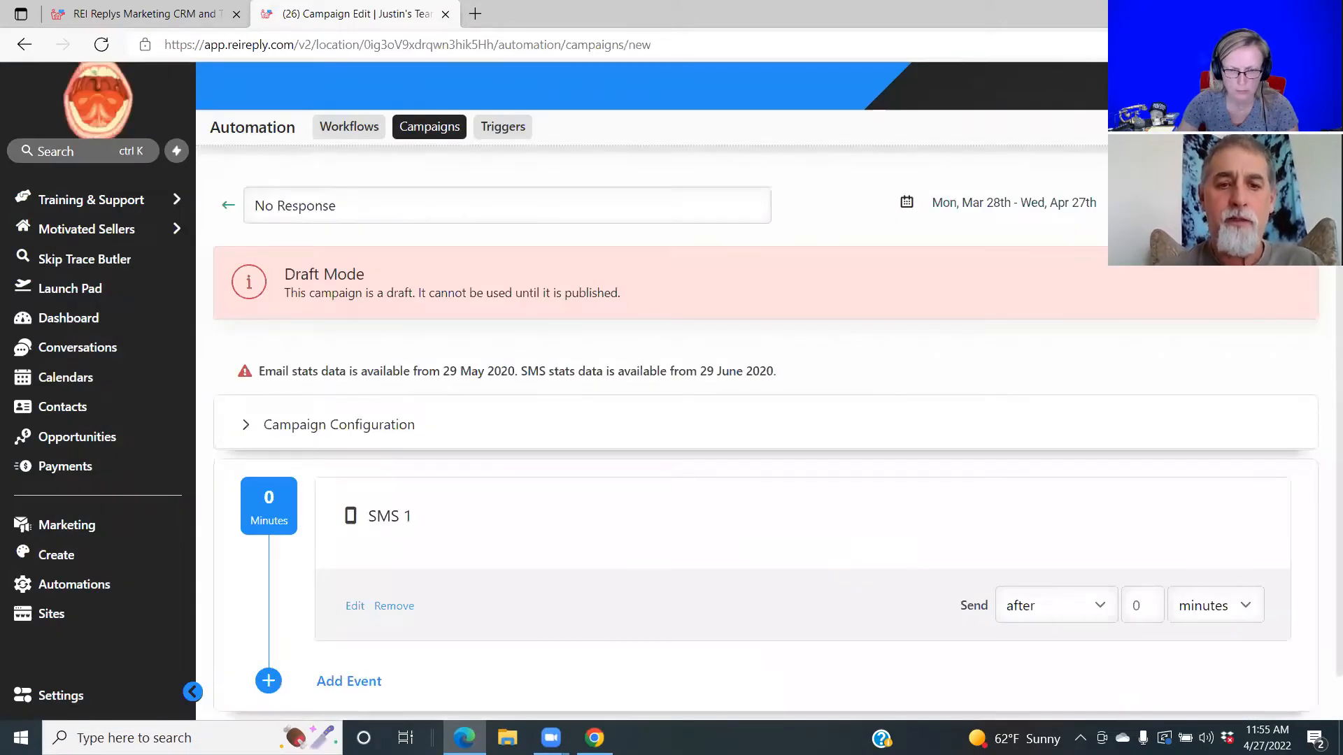
key(alt+Tab)
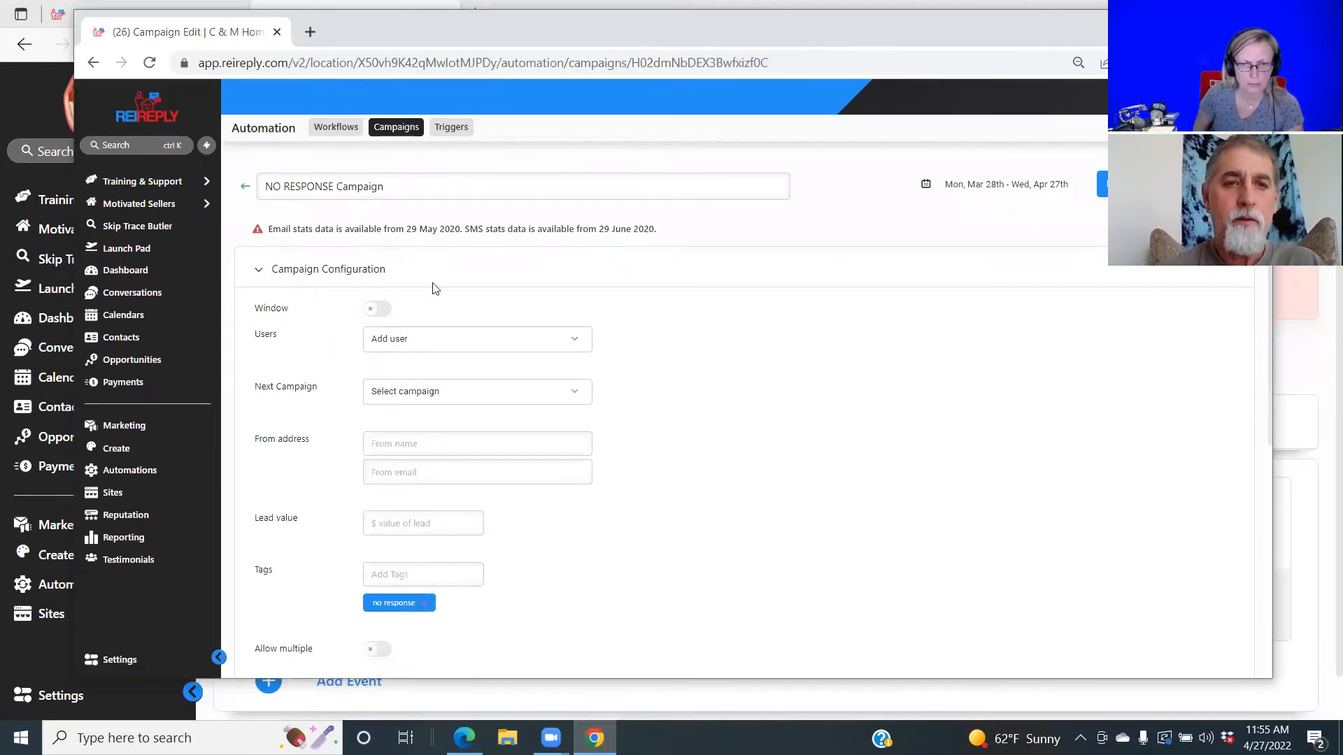
Open the reference NO RESPONSE Campaign to check its events, then return to the No Response draft.
click(244, 190)
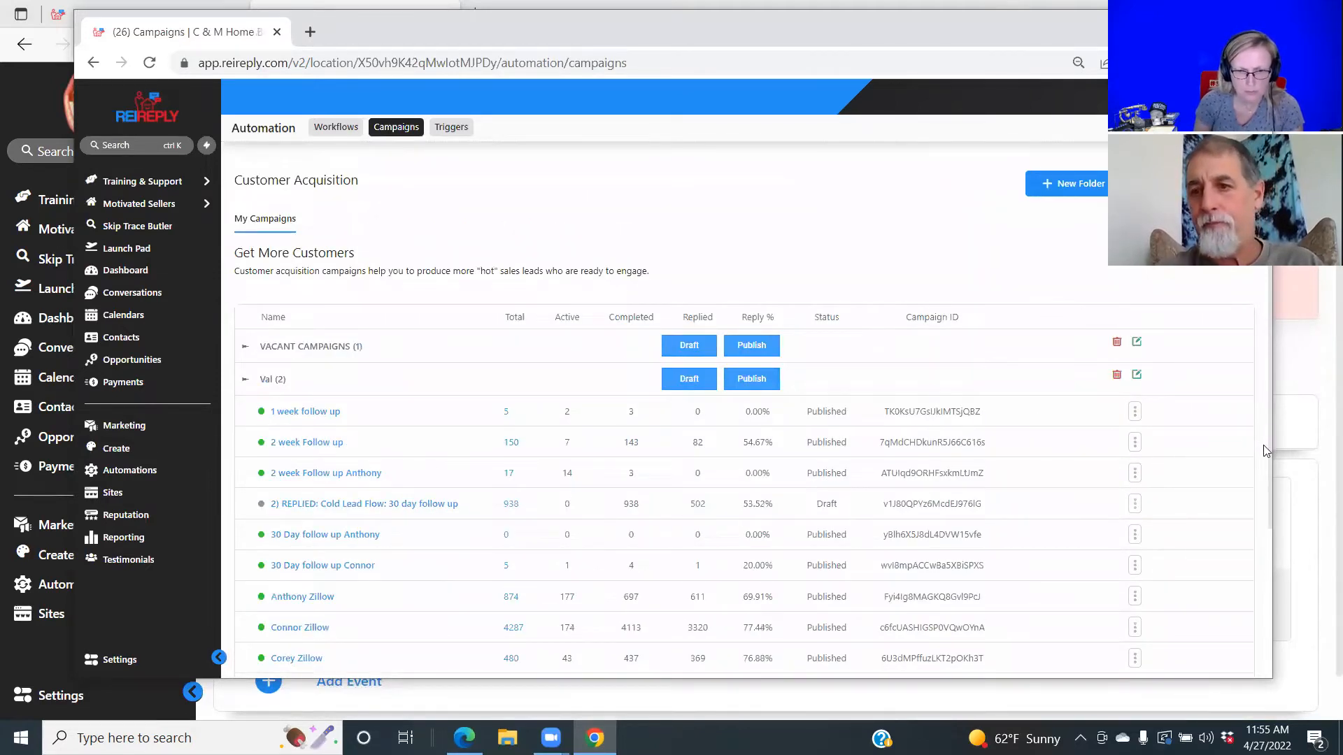
scroll(1270, 452, down, 1)
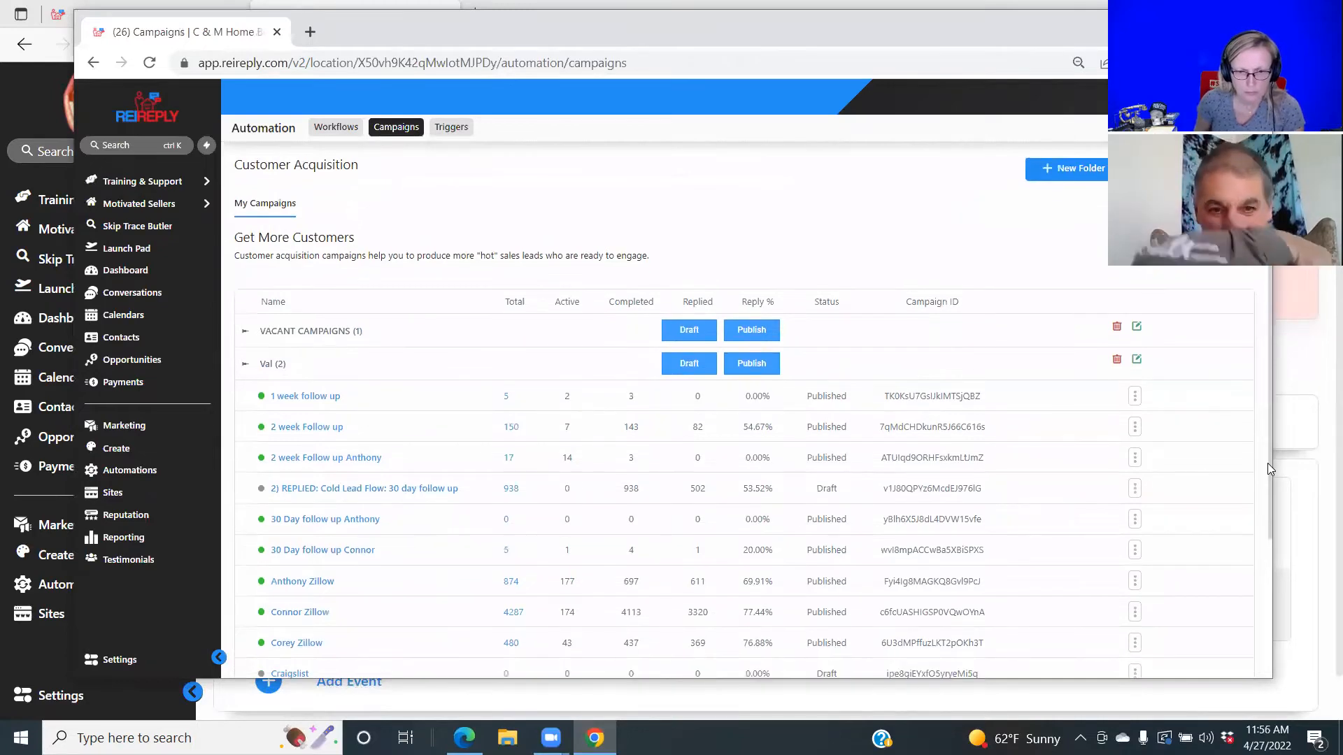
drag(1267, 463, 1268, 626)
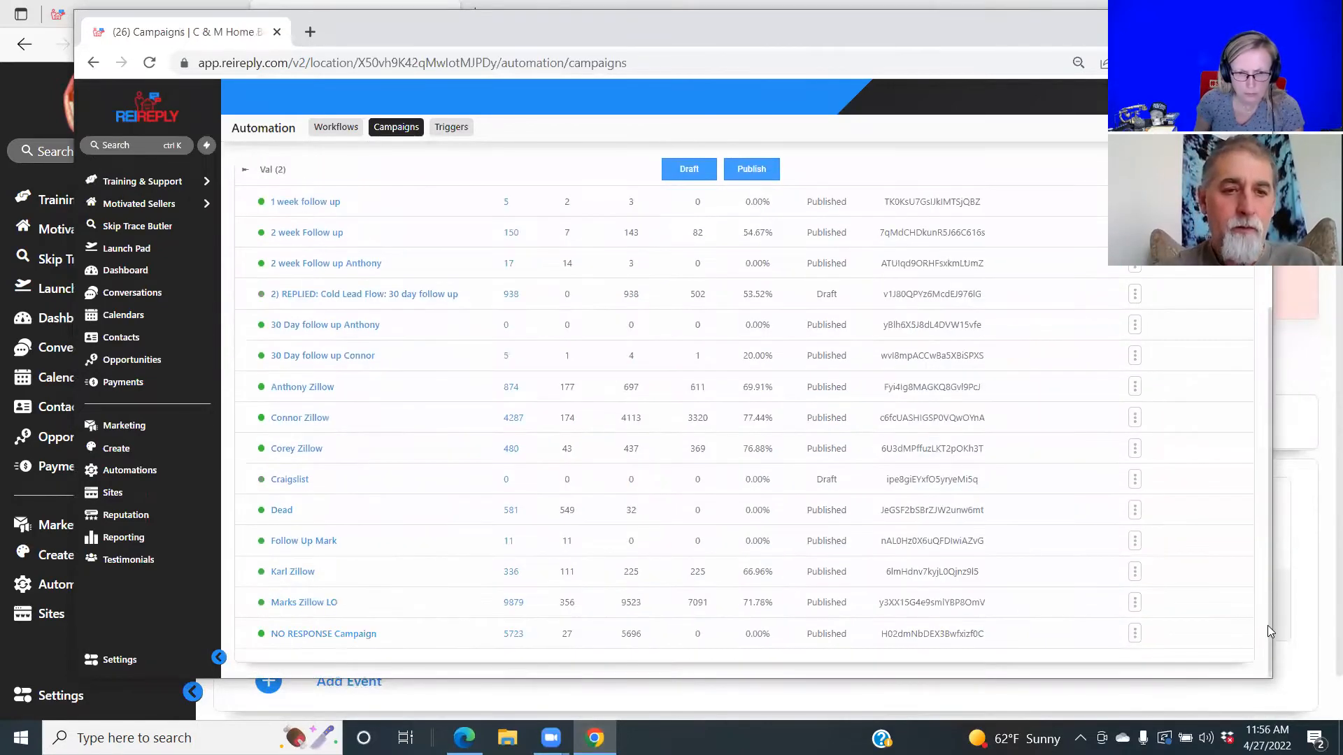
click(315, 638)
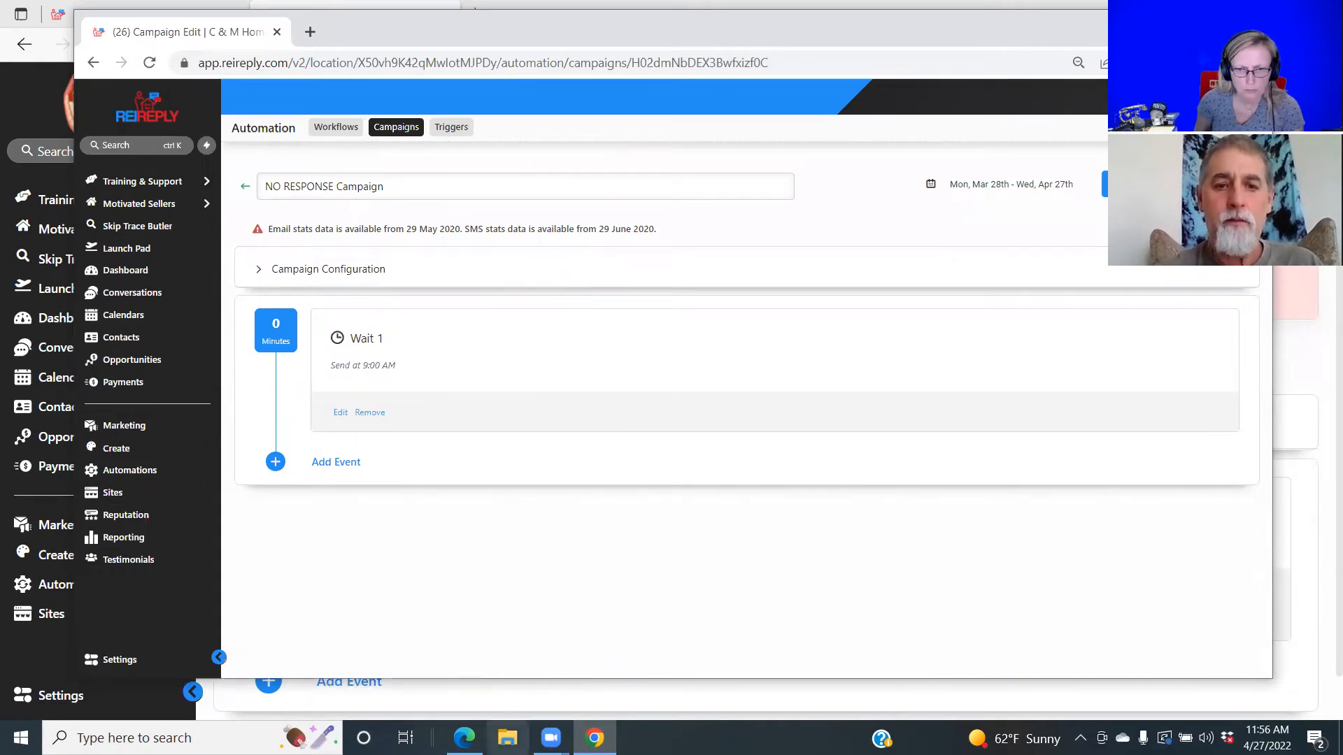
click(465, 637)
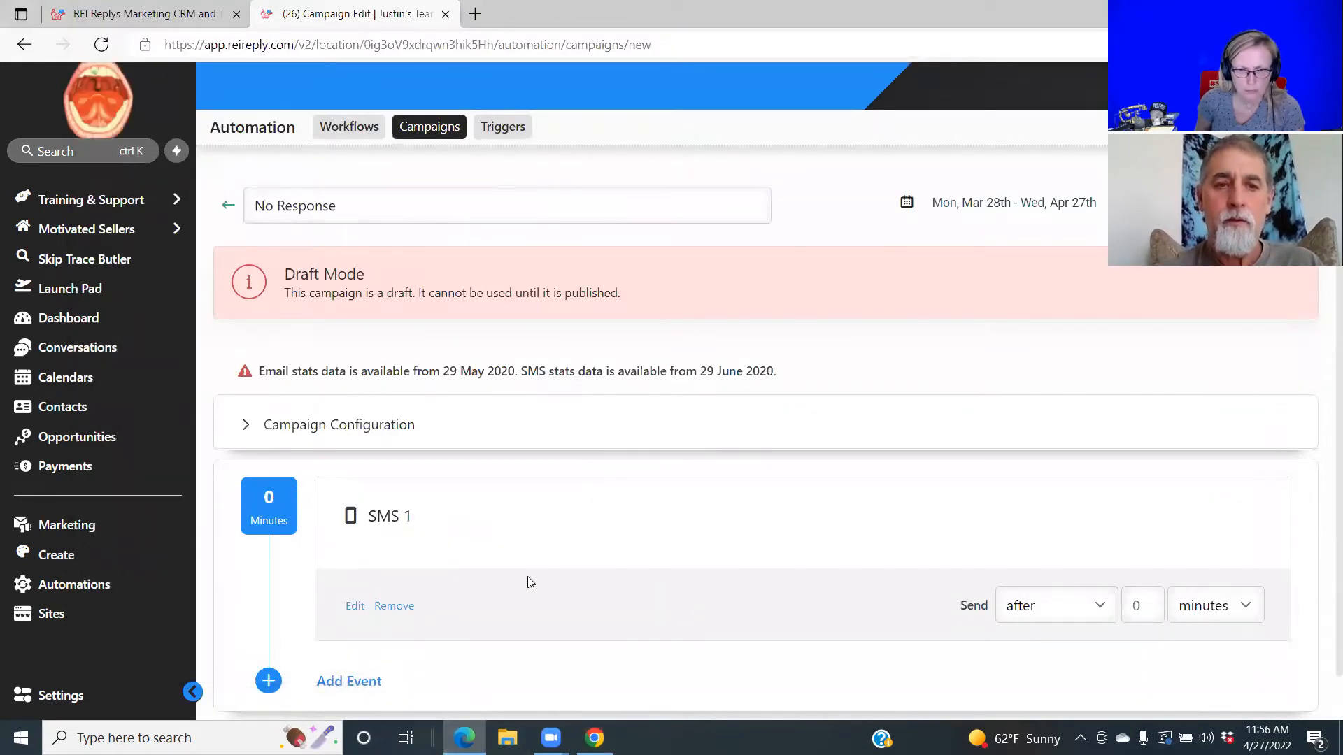
Replace SMS 1 with a newly saved empty SMS event, then return to the campaigns list.
click(389, 608)
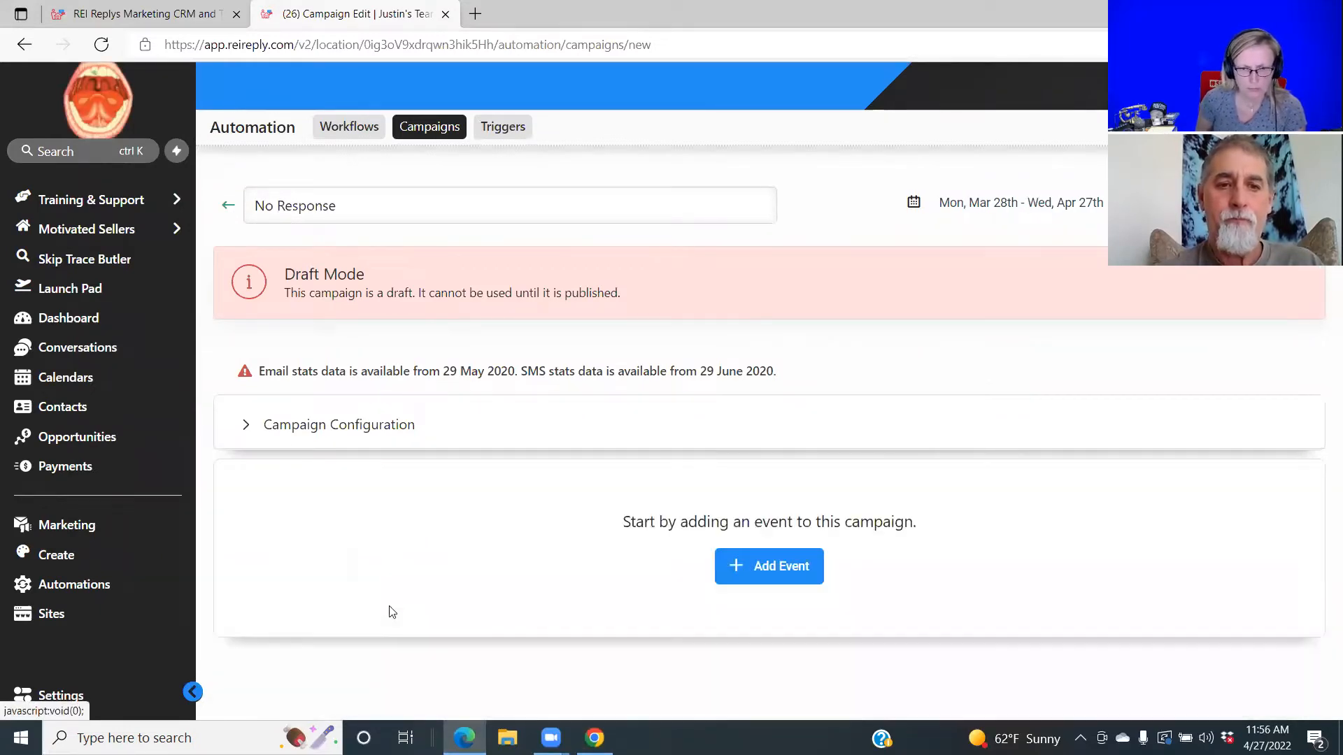
click(793, 565)
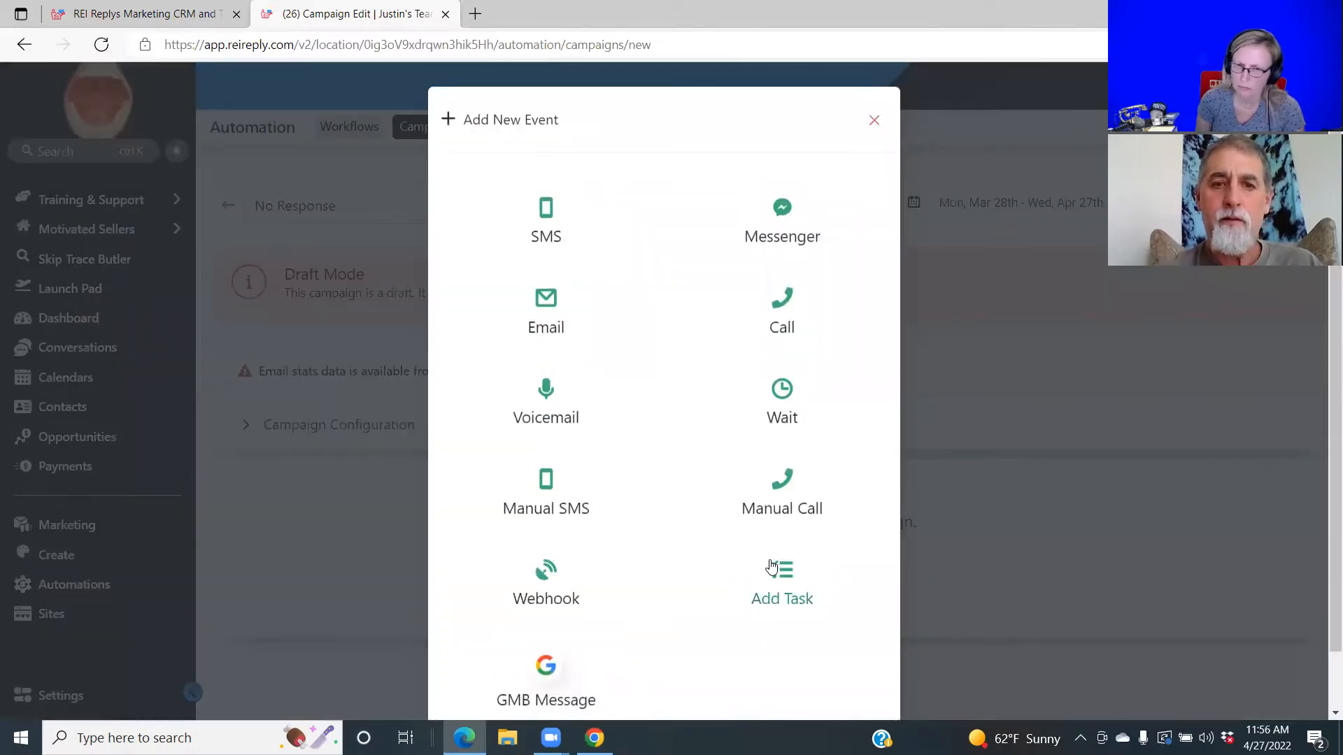
click(546, 223)
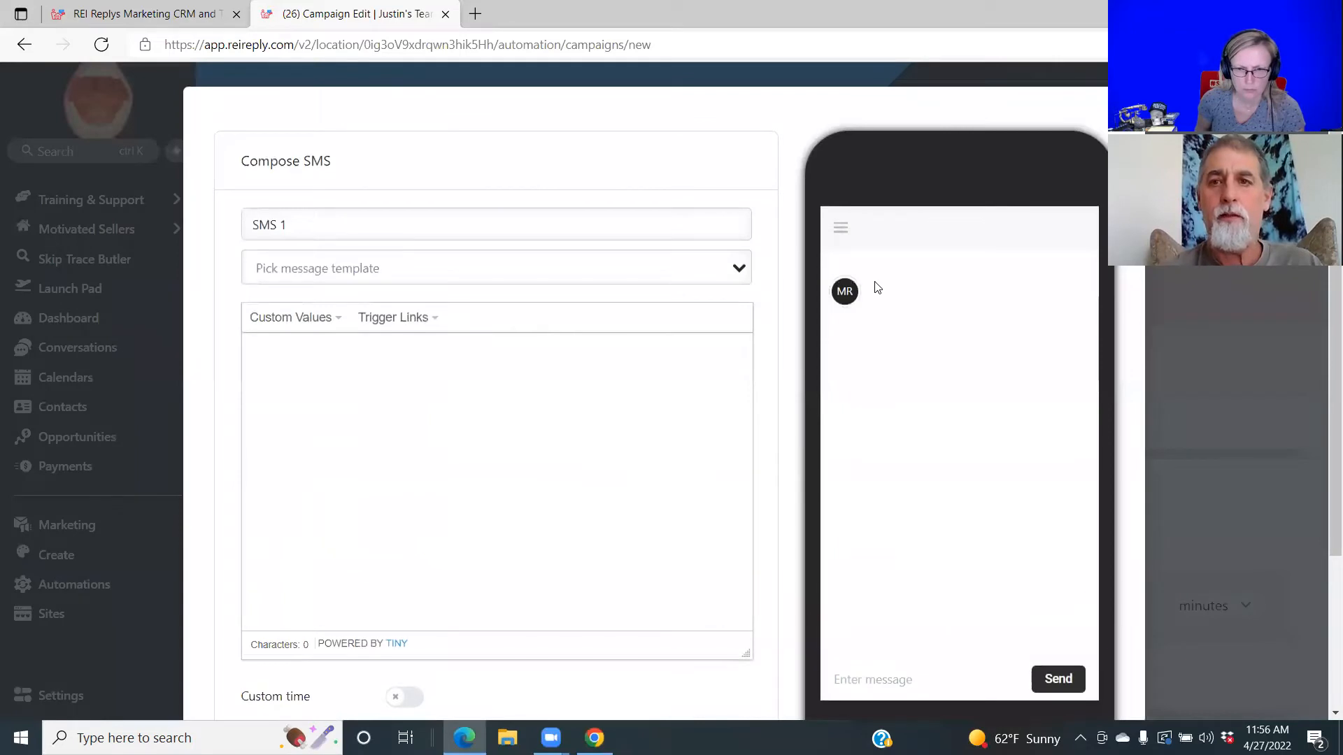
scroll(1322, 441, down, 3)
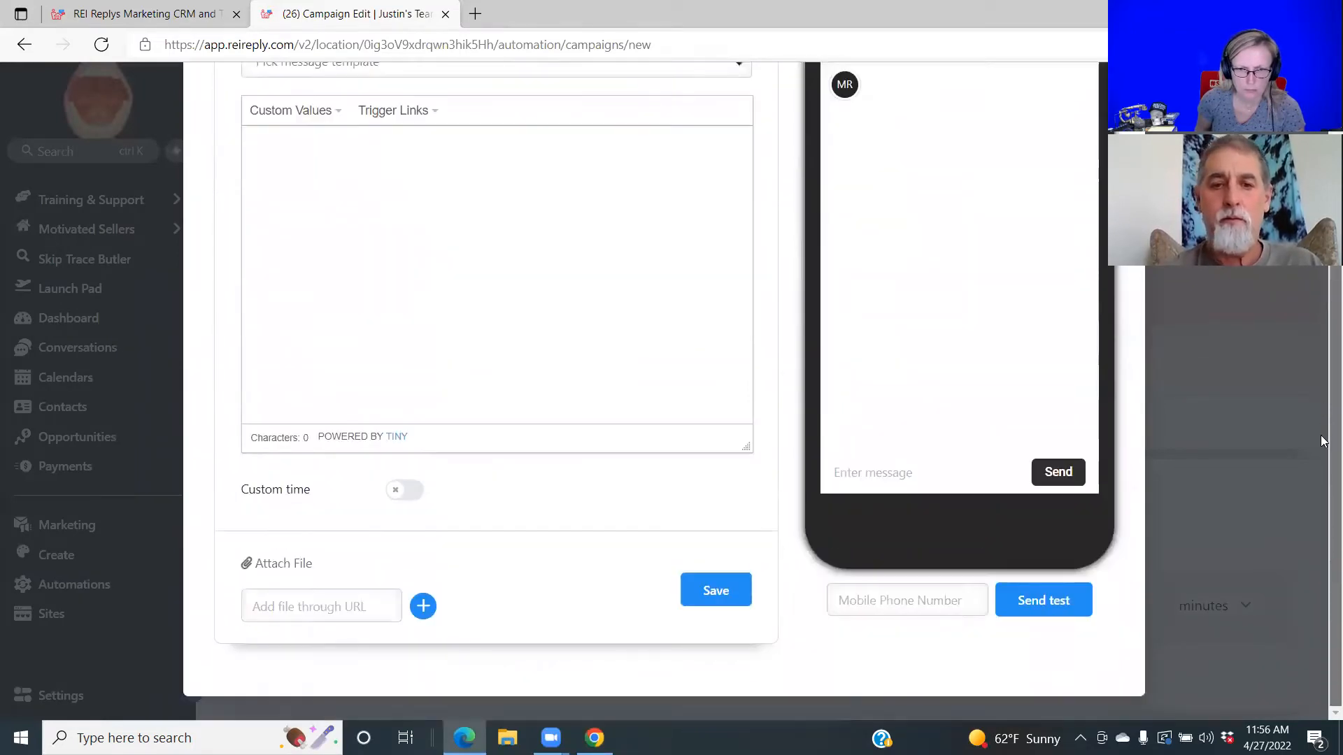
click(705, 591)
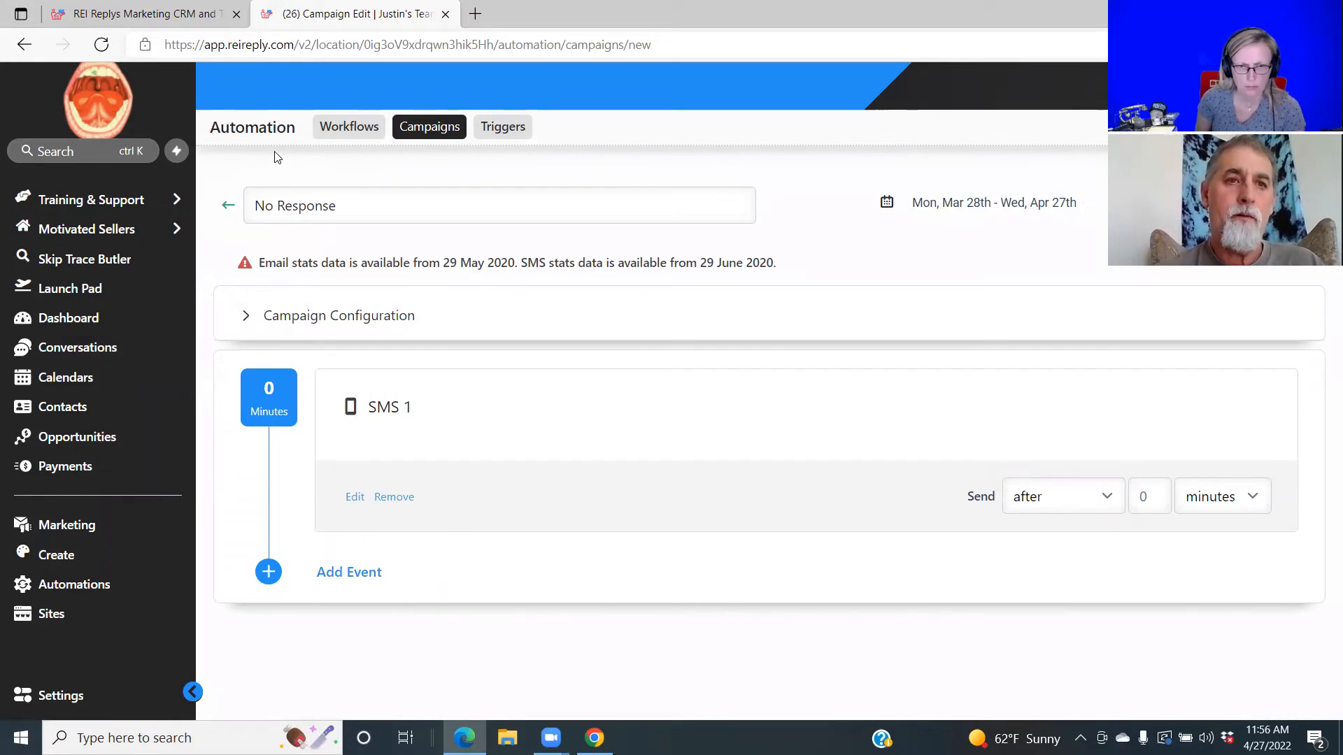
click(428, 133)
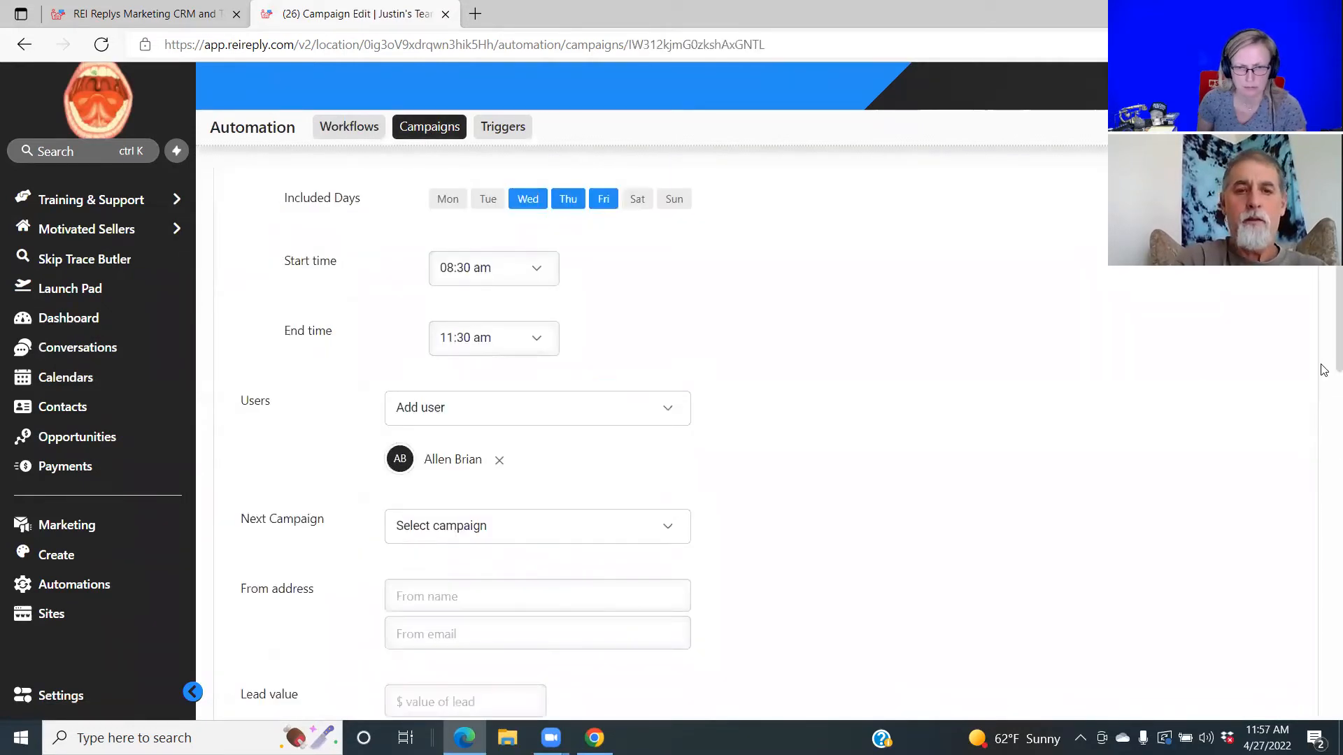
Set the campaign's Next Campaign to No Response.
click(670, 534)
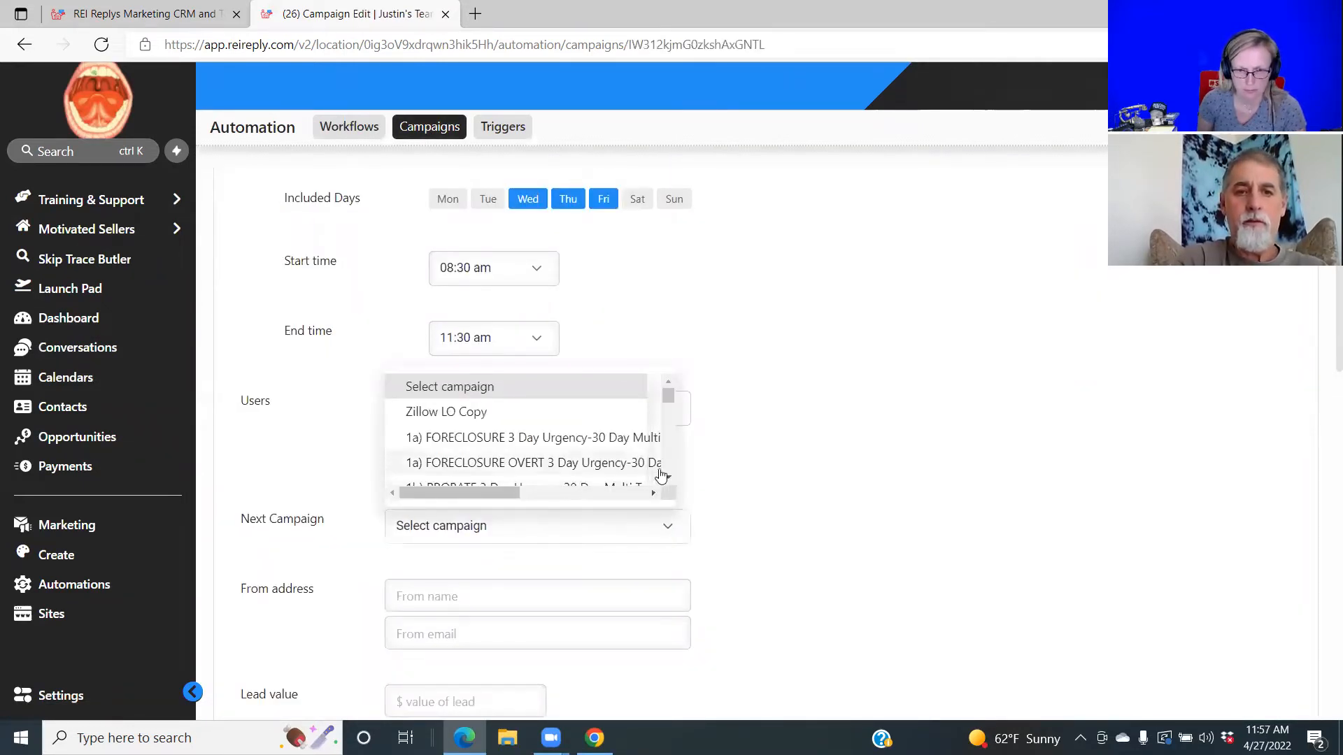
click(667, 480)
click(668, 480)
click(668, 479)
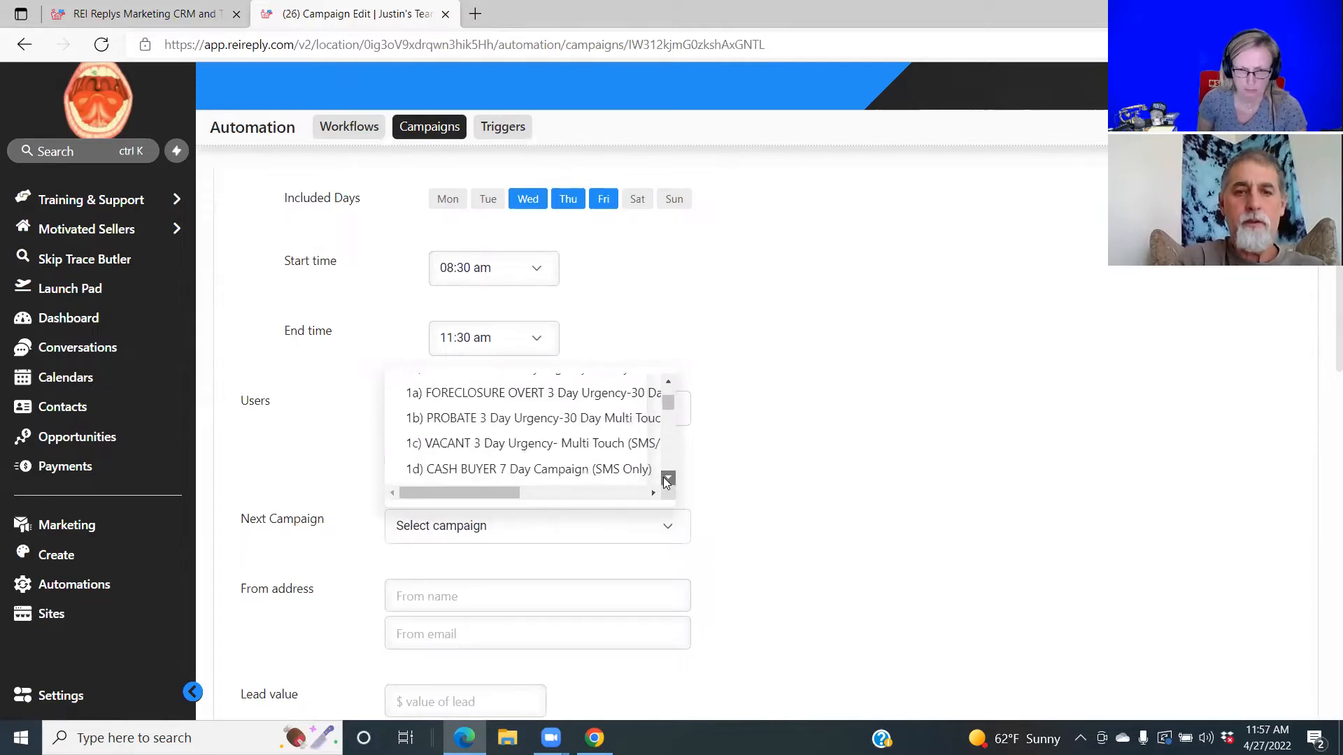
click(668, 480)
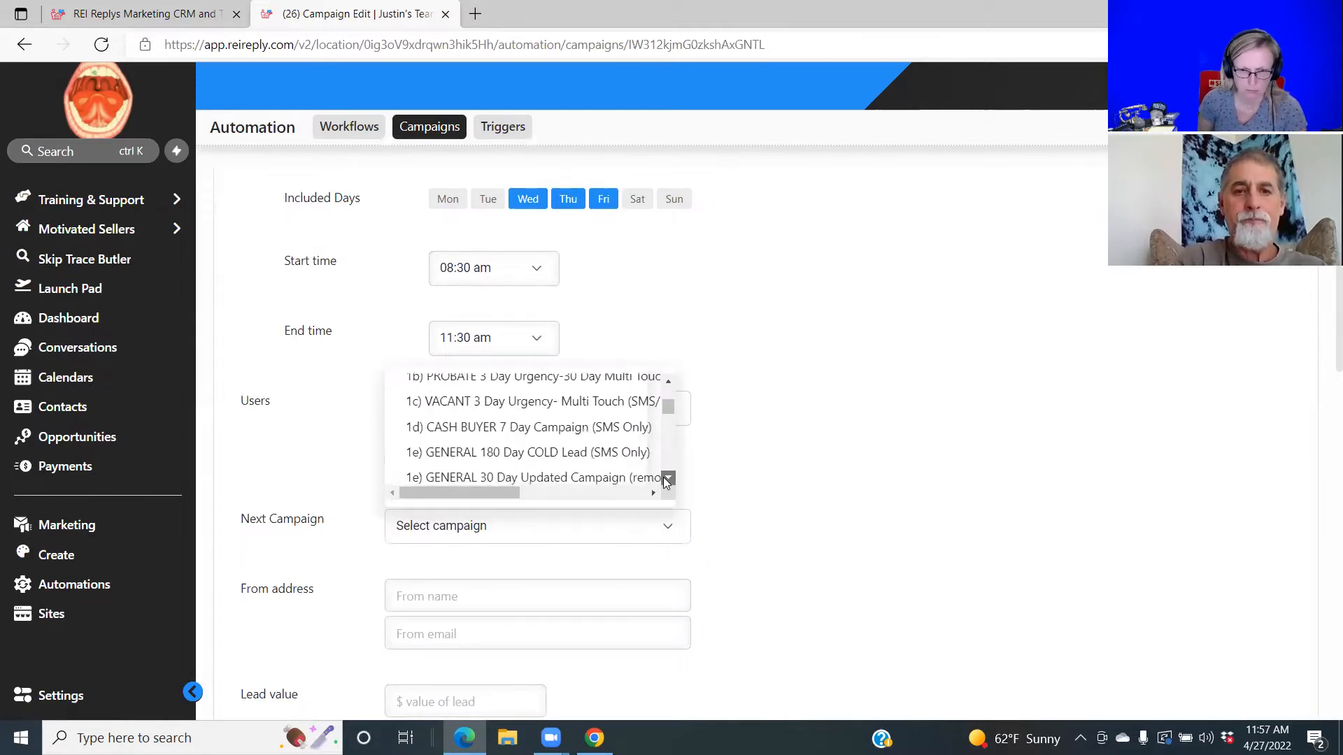
click(668, 480)
click(668, 480)
click(668, 480)
click(668, 480)
click(668, 480)
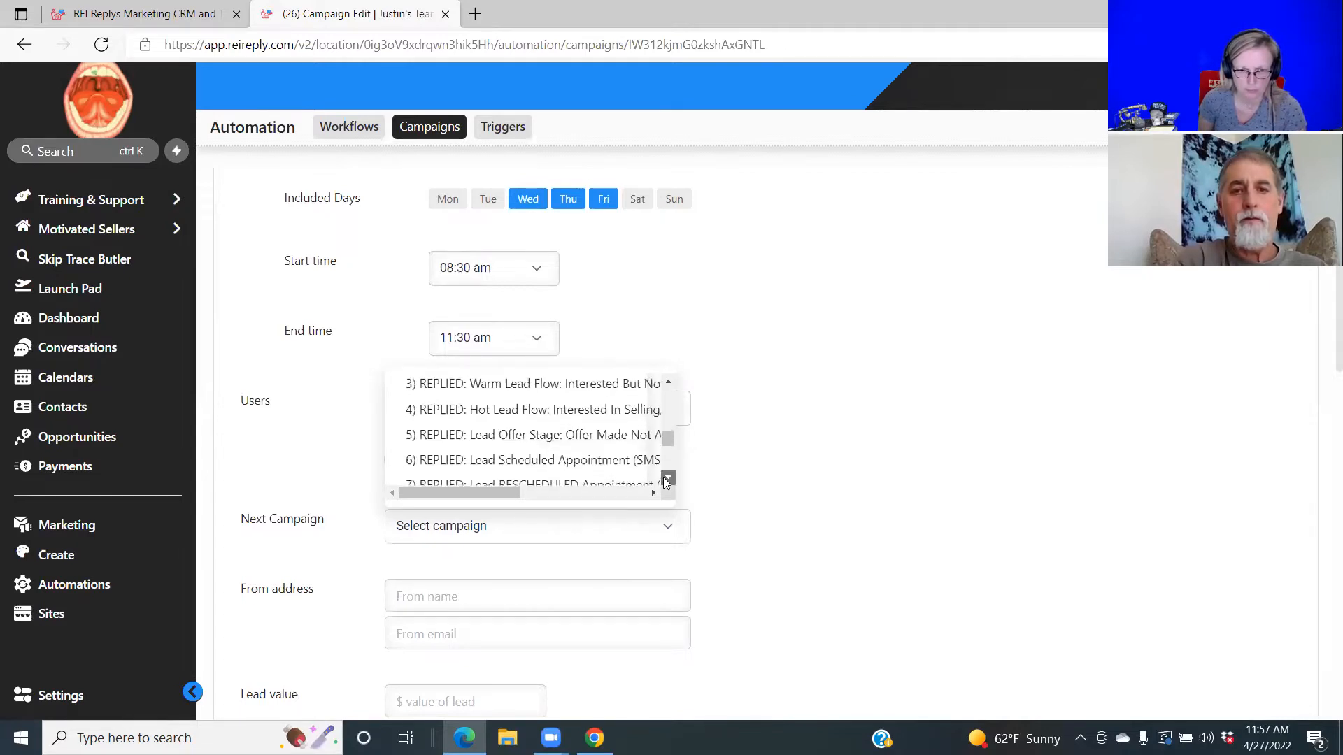
click(668, 480)
click(668, 480)
click(668, 480)
click(668, 479)
click(668, 480)
click(668, 480)
click(668, 480)
click(668, 479)
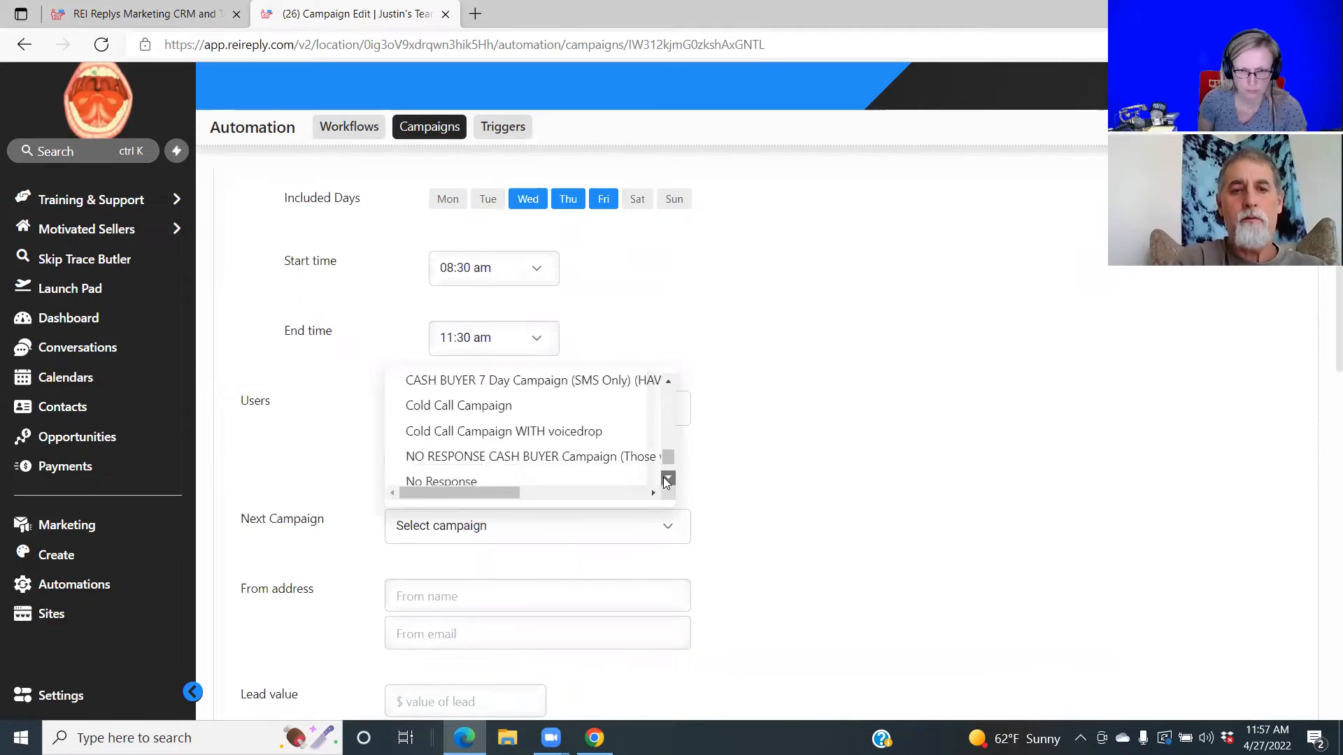
click(668, 480)
click(492, 470)
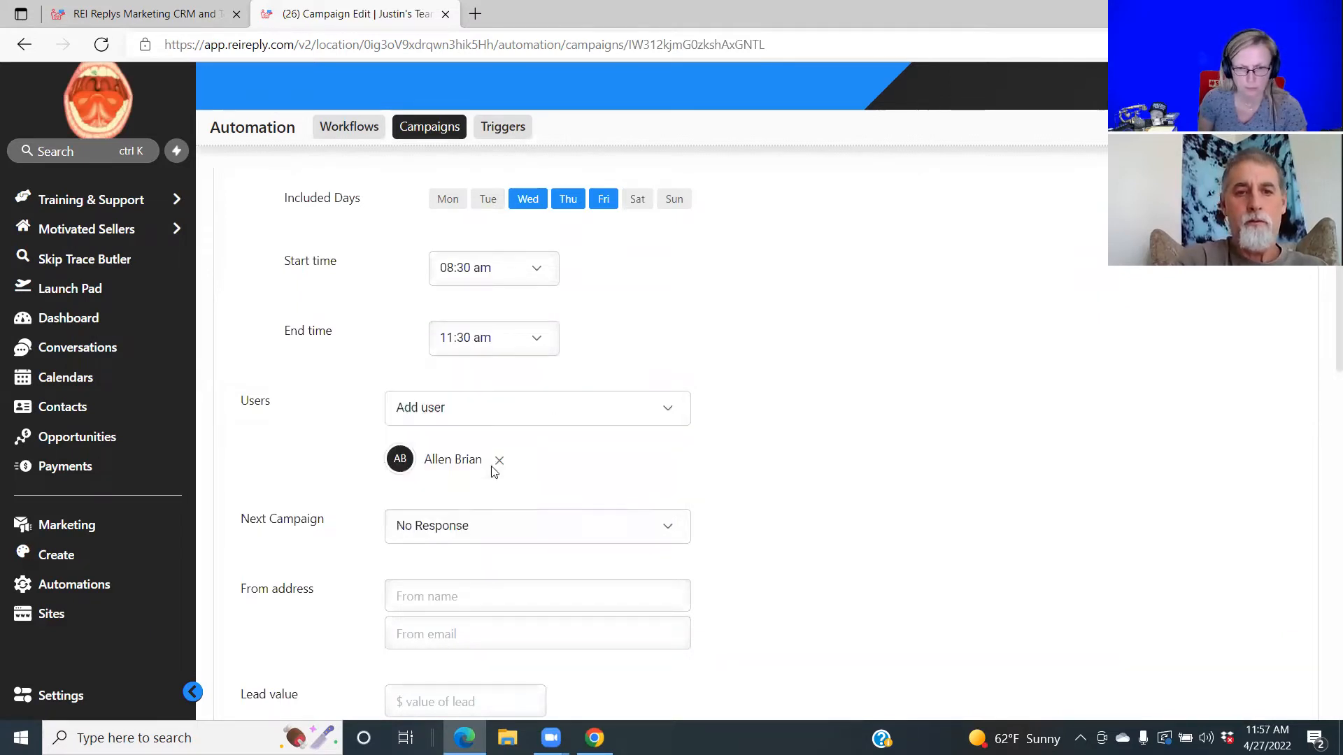
Change the End time from 11:30 am to 05:00 pm.
click(535, 343)
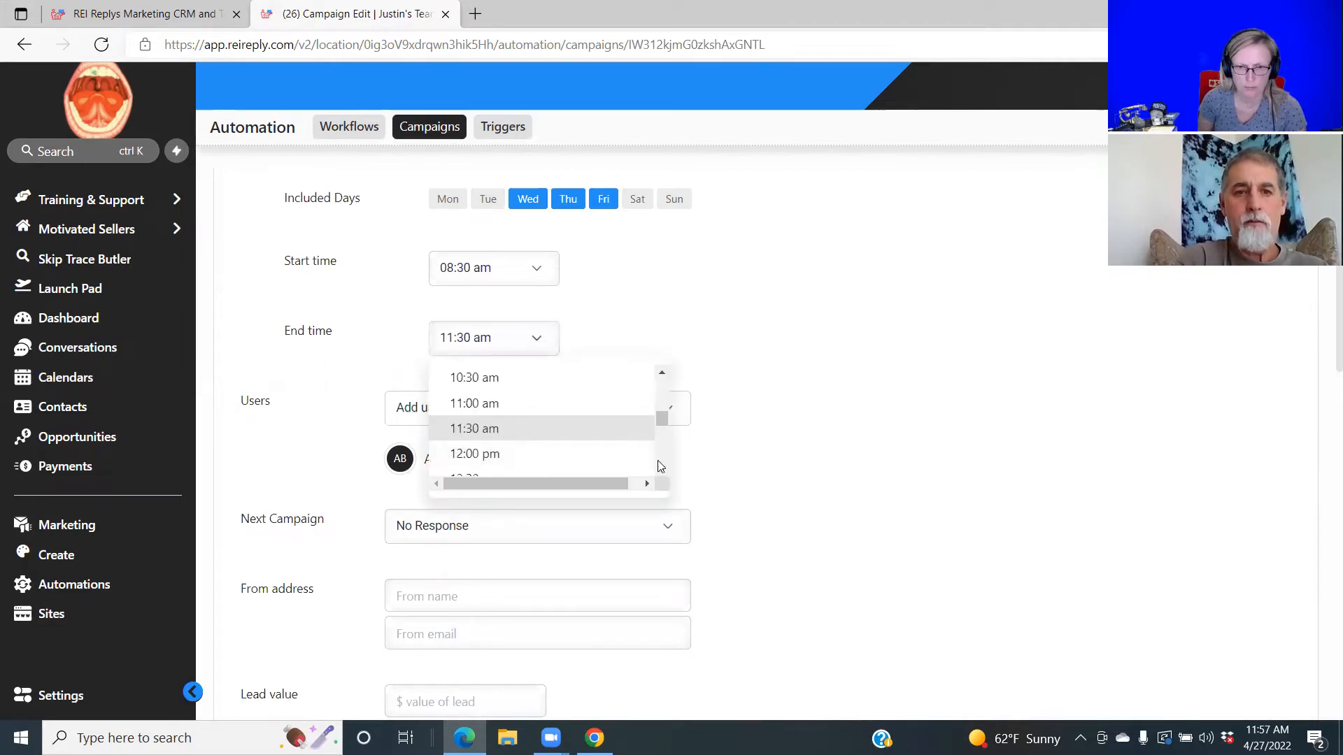
drag(661, 468, 661, 468)
click(516, 471)
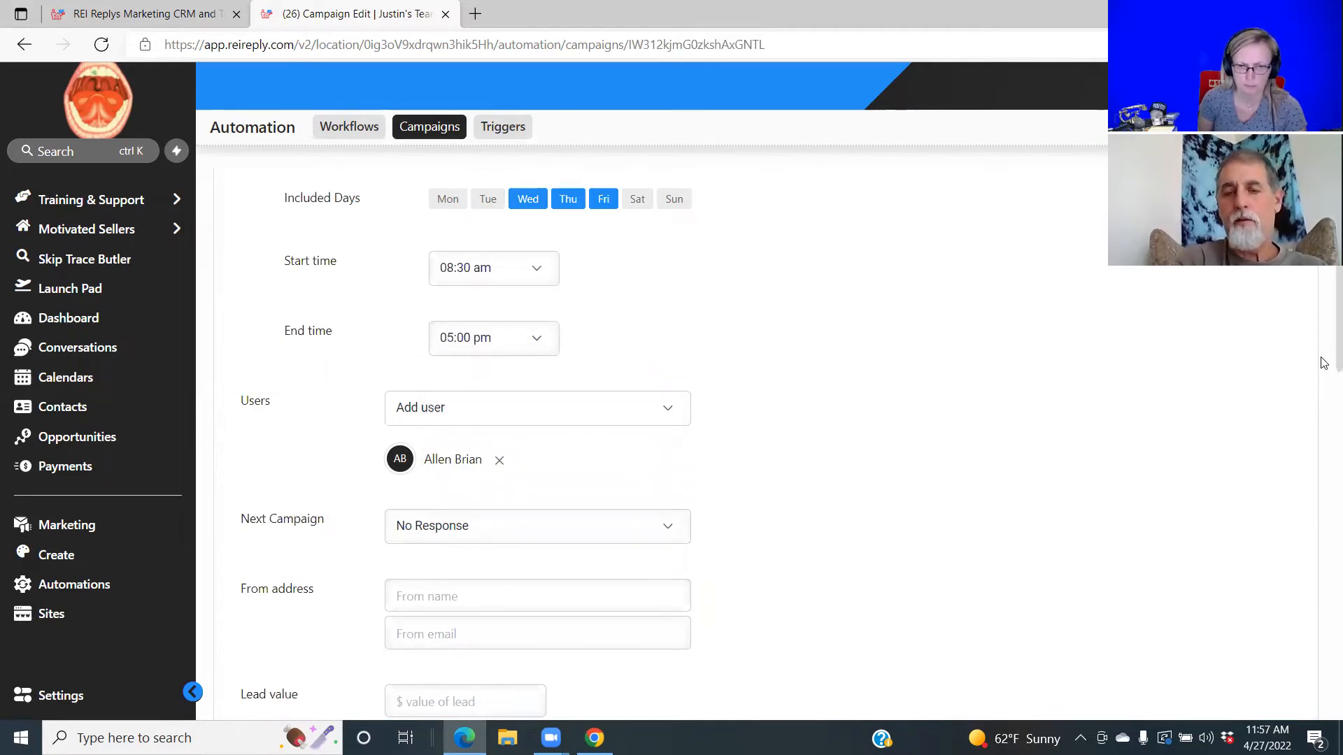
scroll(1322, 378, down, 9)
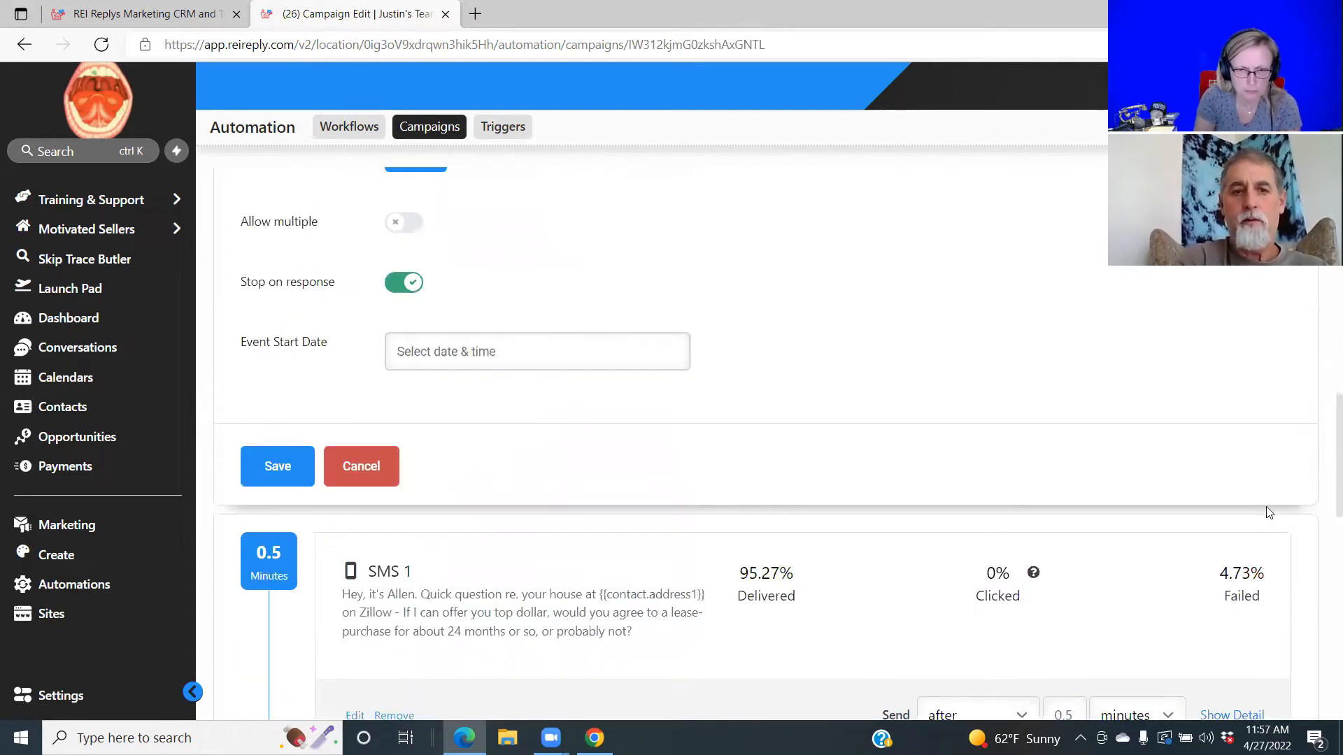
click(266, 482)
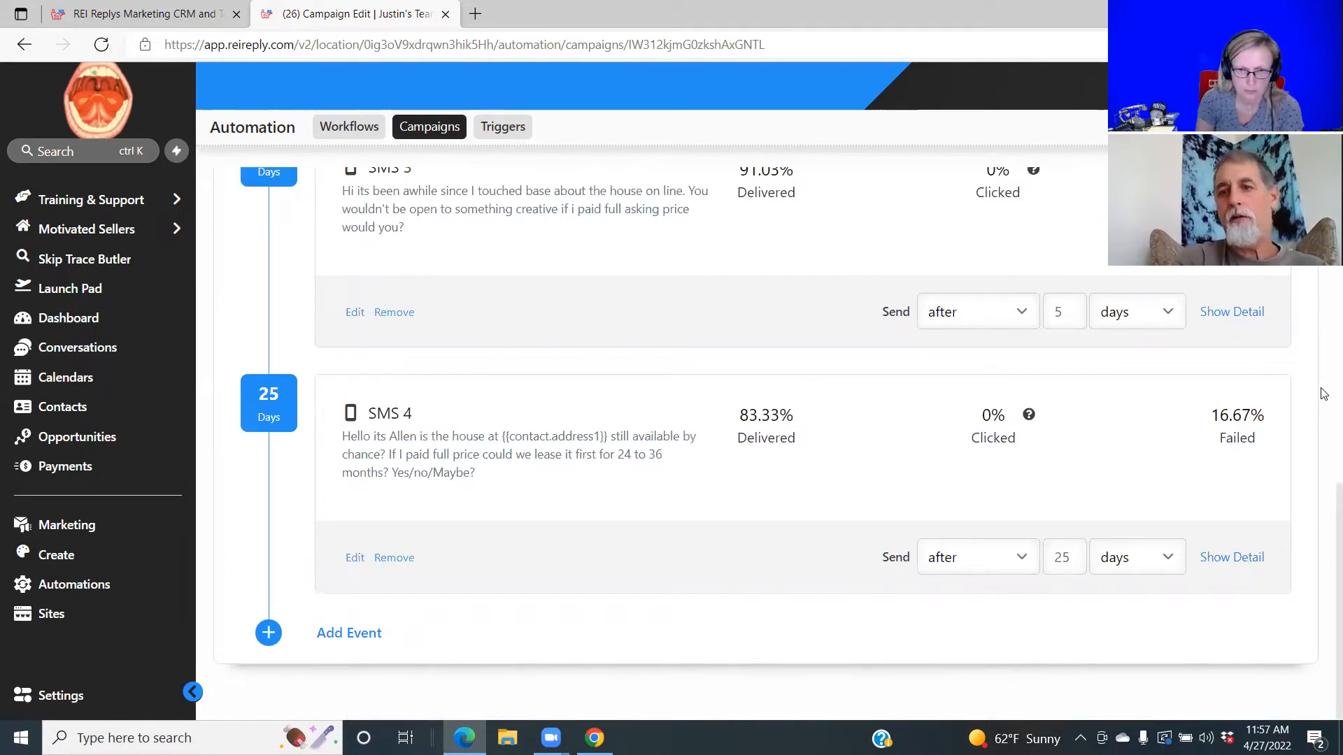
scroll(1322, 454, up, 7)
scroll(1322, 292, up, 3)
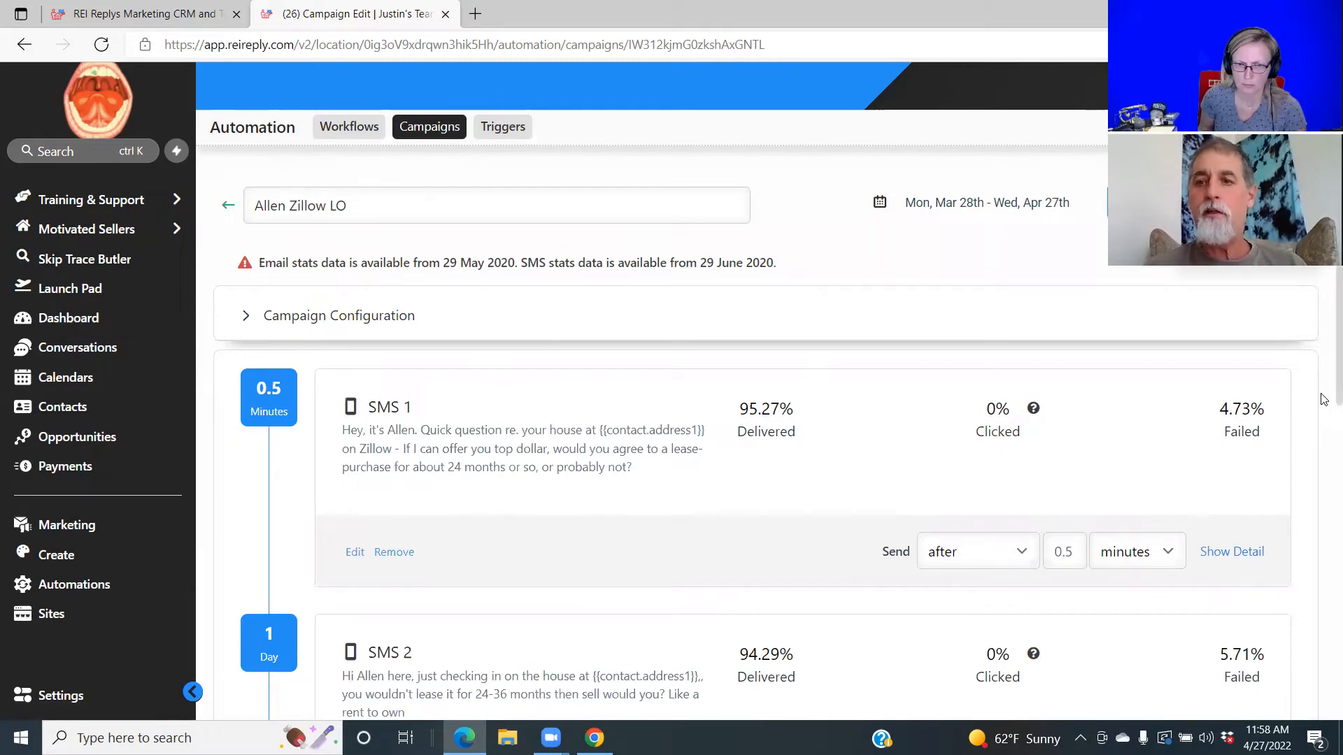
scroll(1324, 401, down, 9)
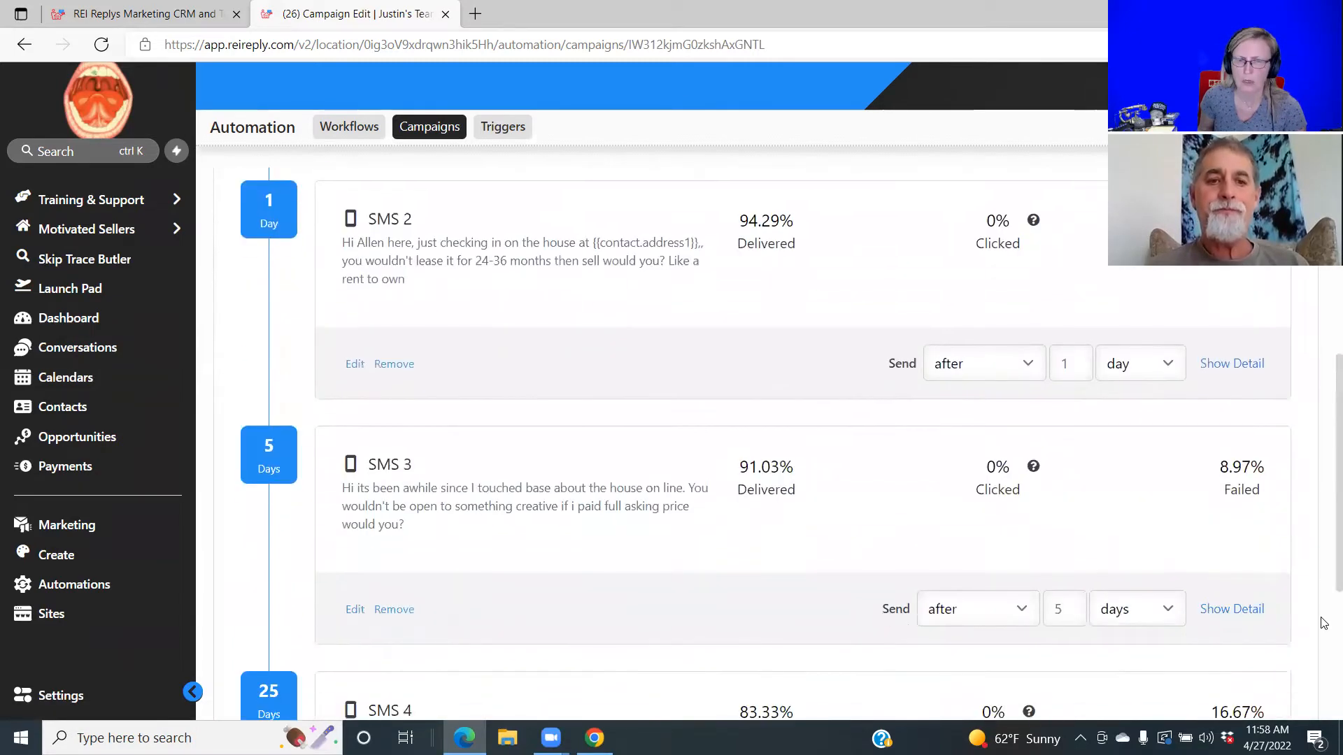
scroll(1323, 702, down, 1)
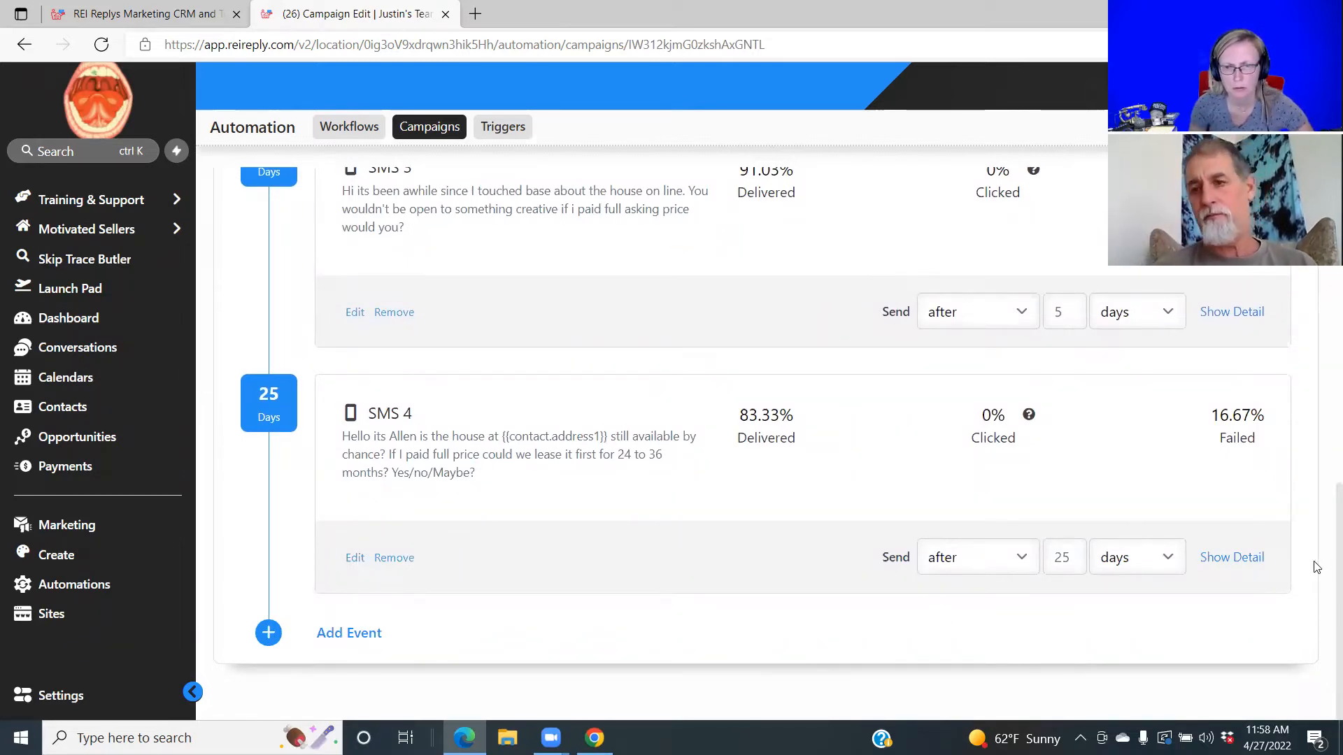
scroll(1324, 566, up, 4)
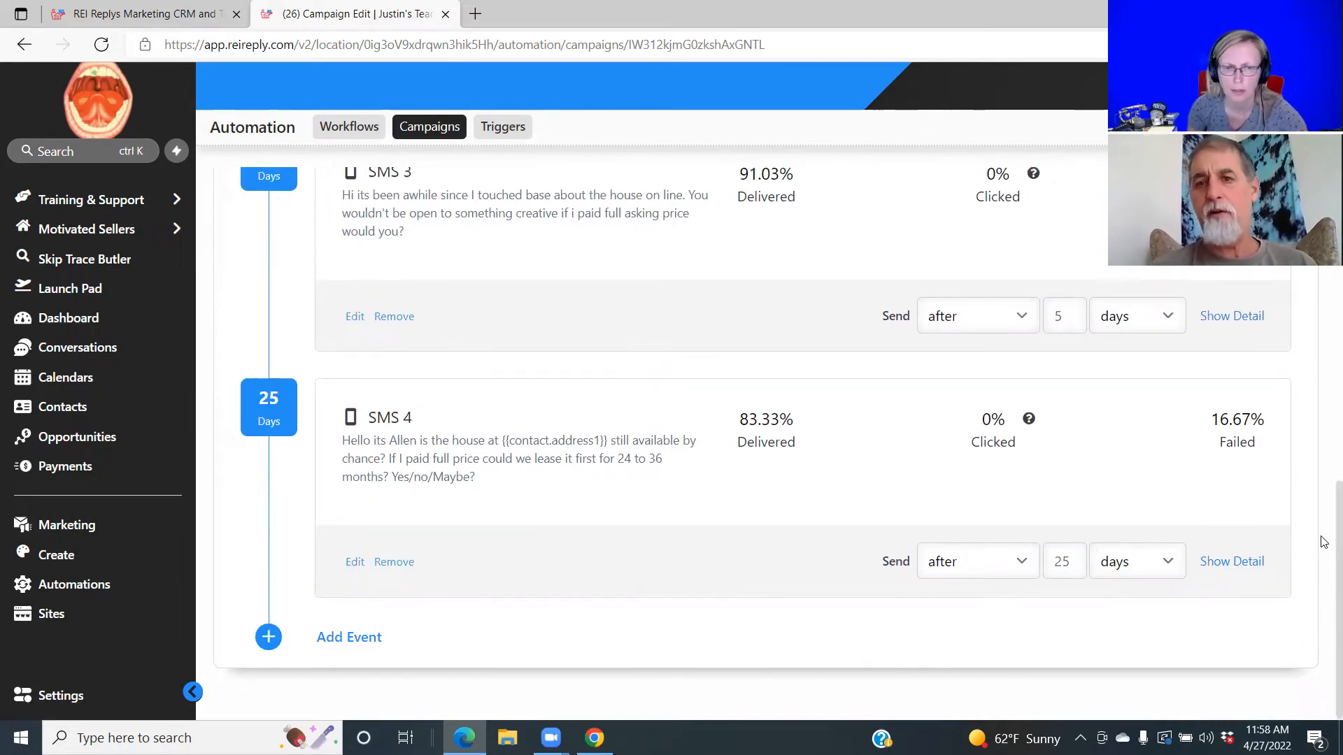
scroll(1325, 437, up, 6)
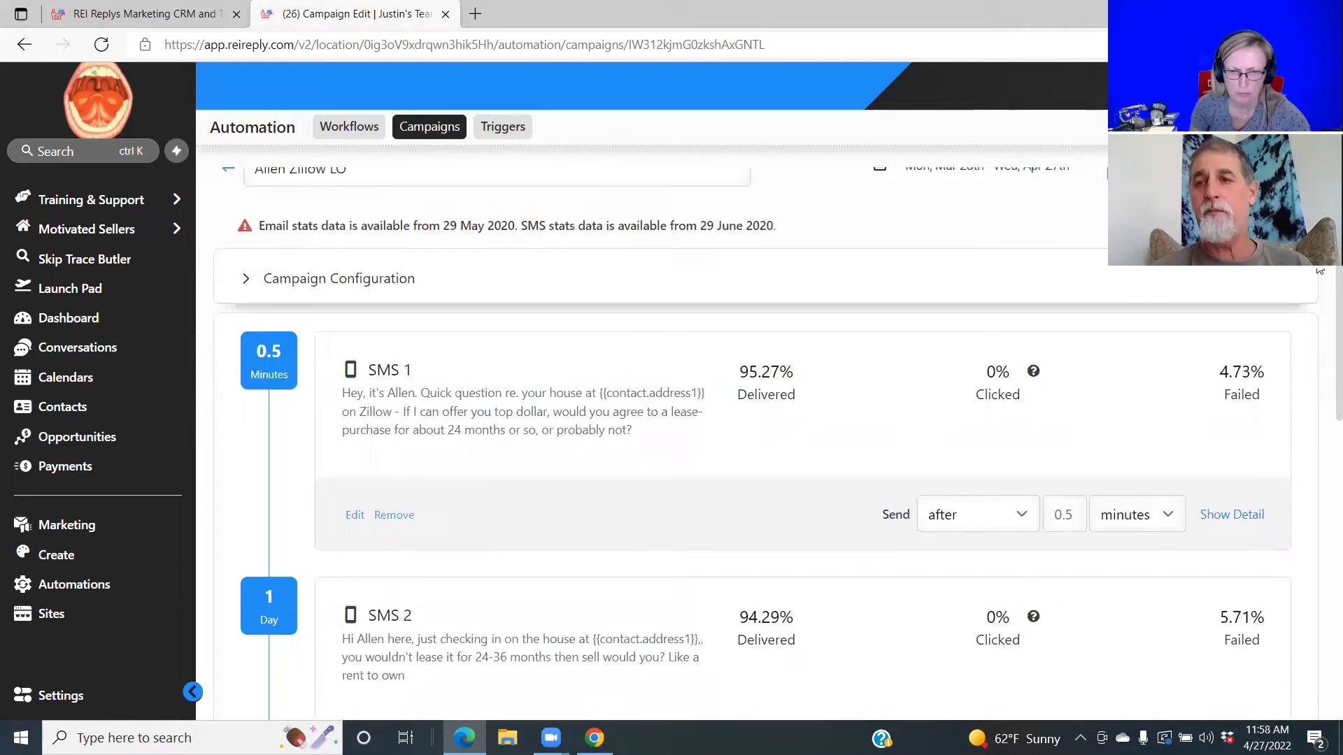
scroll(1322, 271, up, 1)
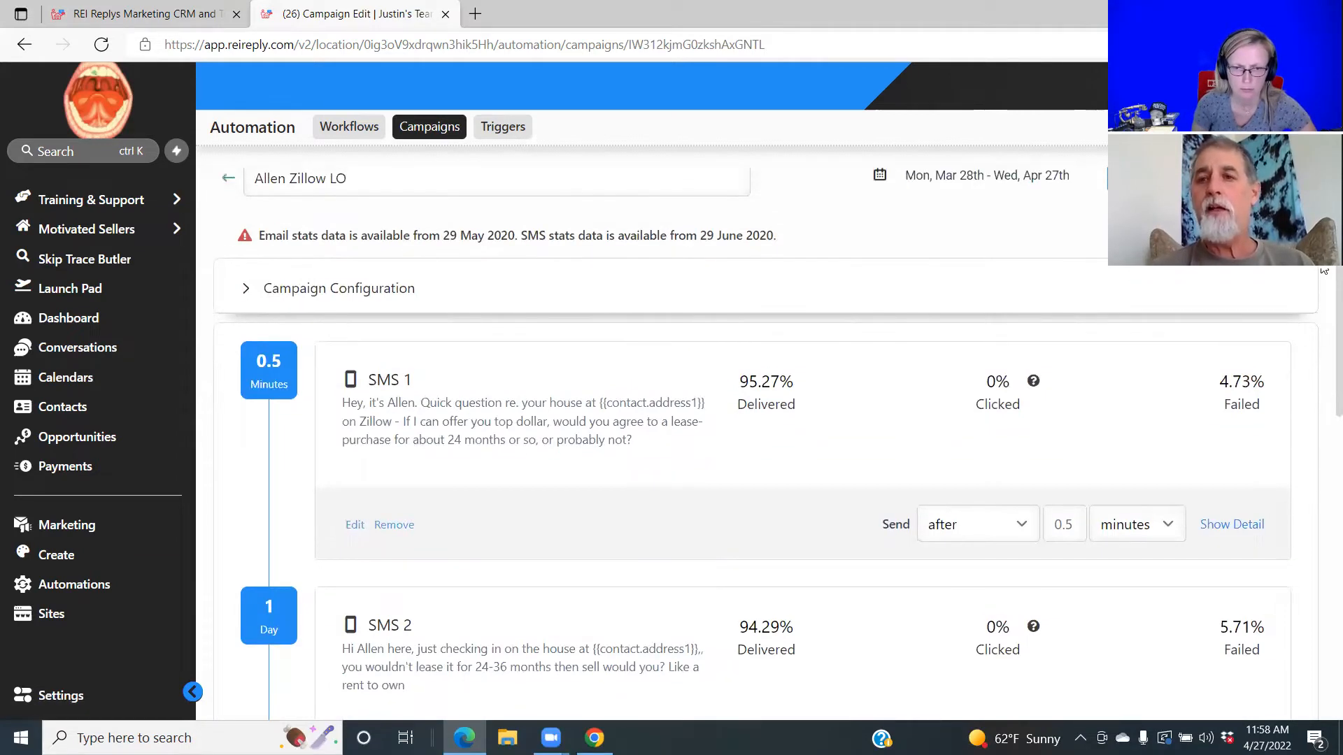
scroll(1322, 272, up, 1)
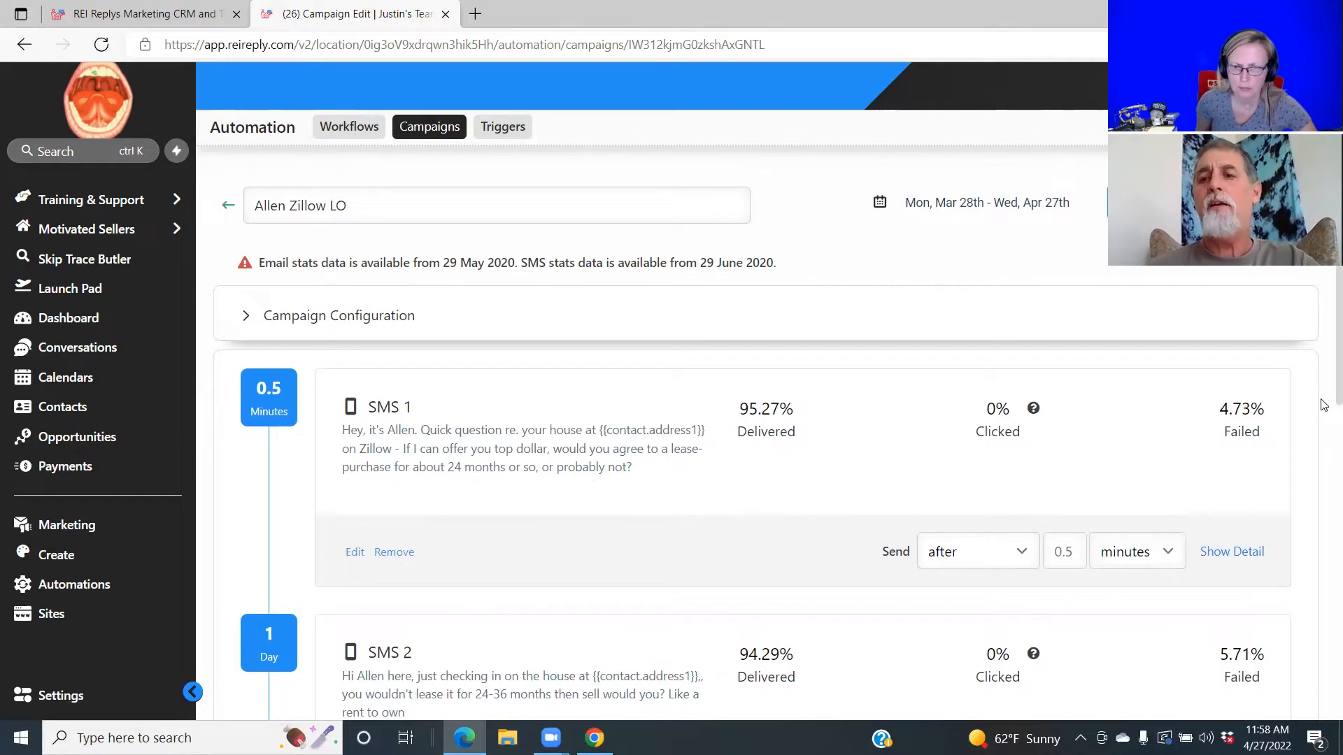
scroll(1323, 403, down, 3)
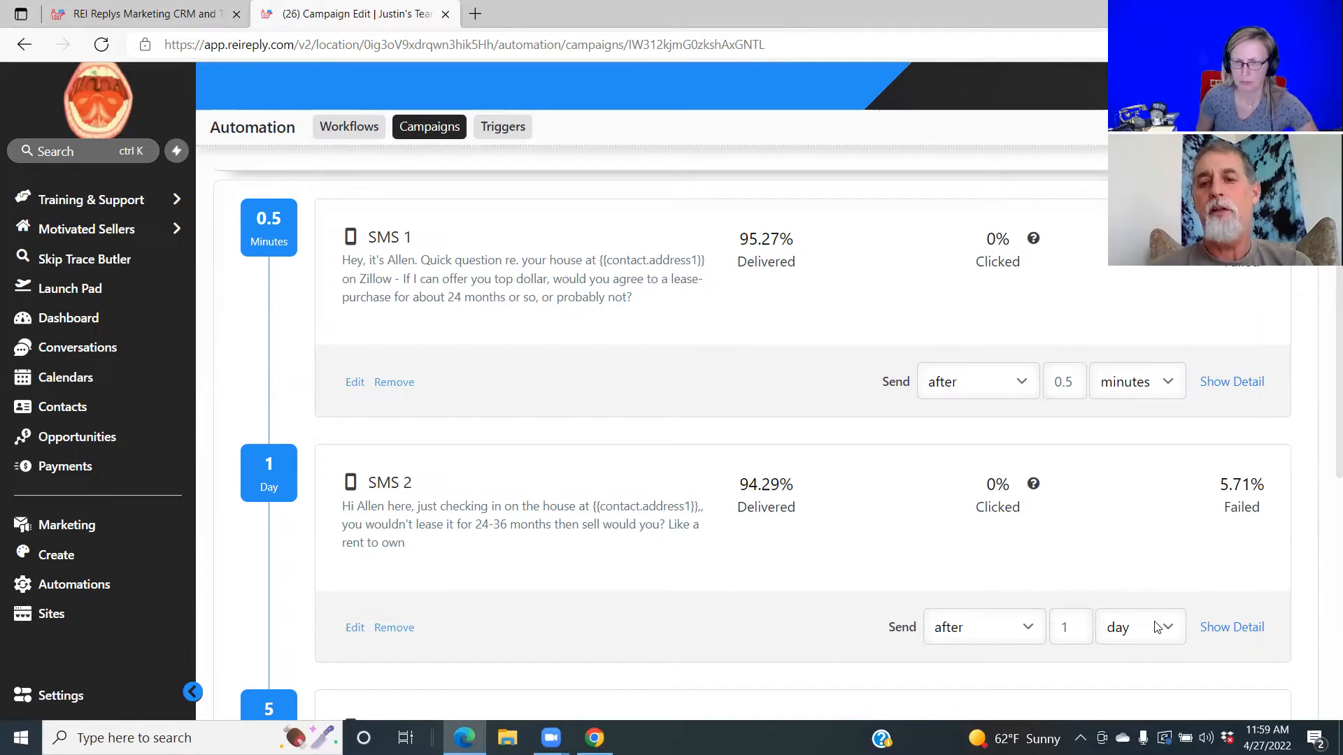
click(1173, 631)
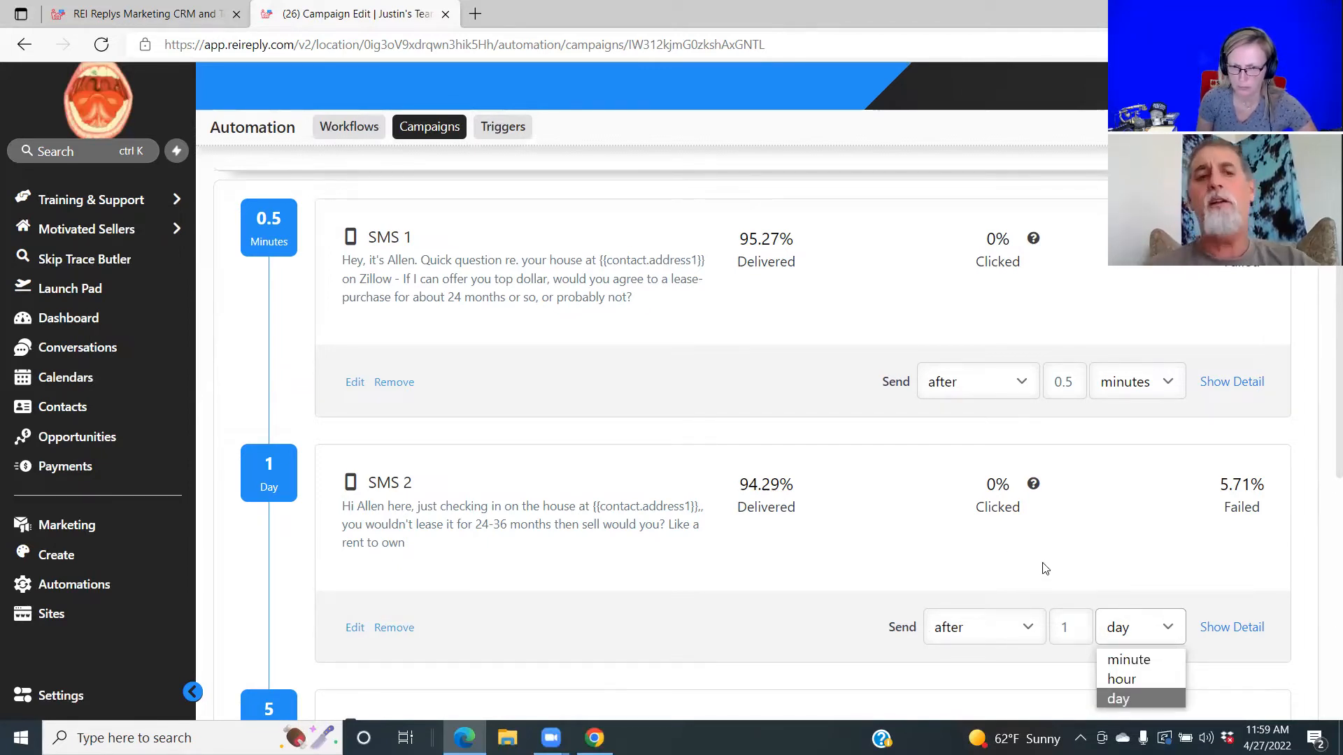
scroll(1322, 473, up, 3)
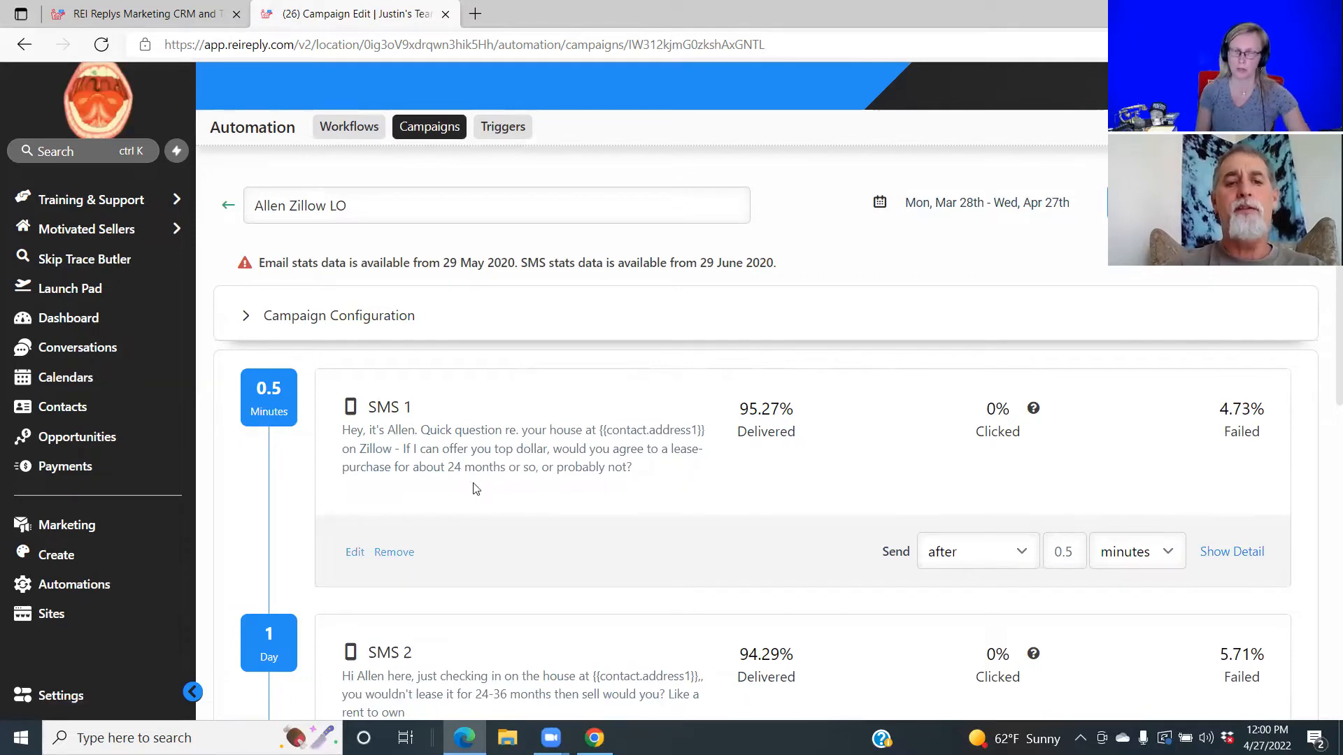
View the first SMS's wording without changes, then move to the Automation Triggers list.
click(354, 554)
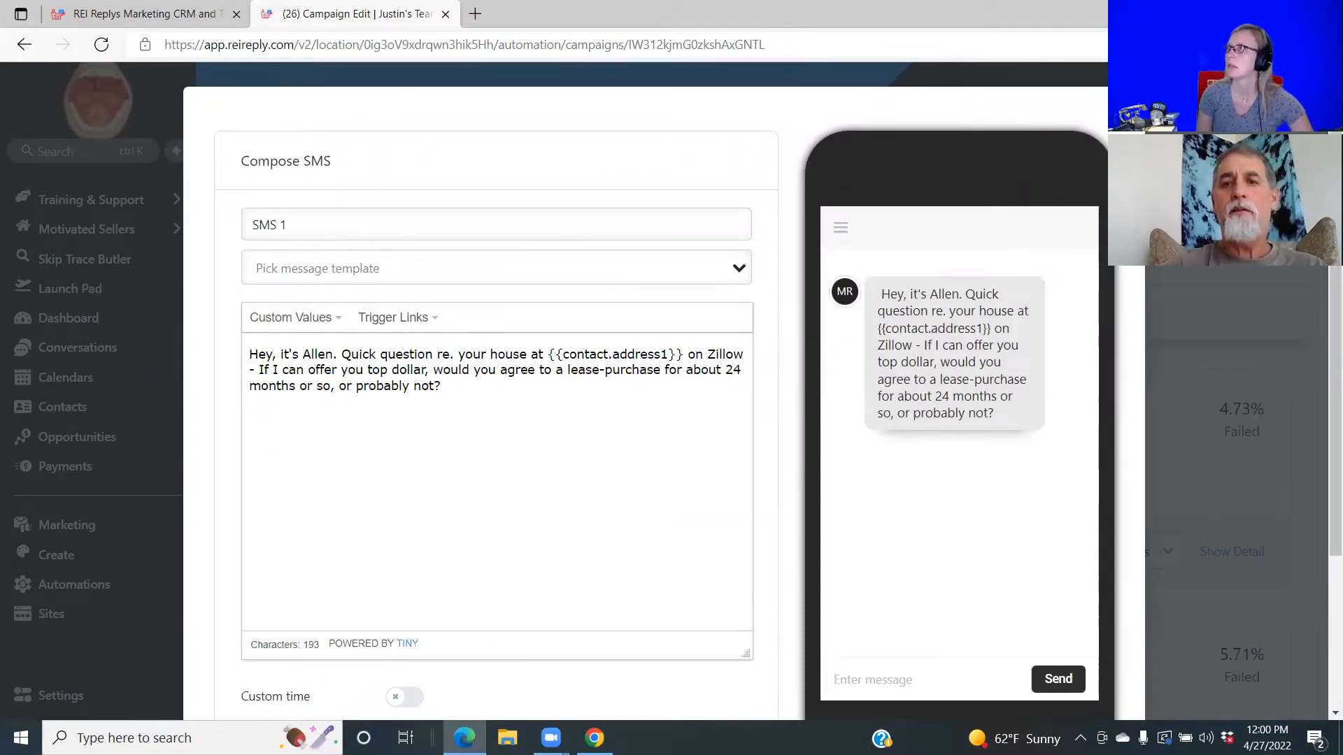
key(Escape)
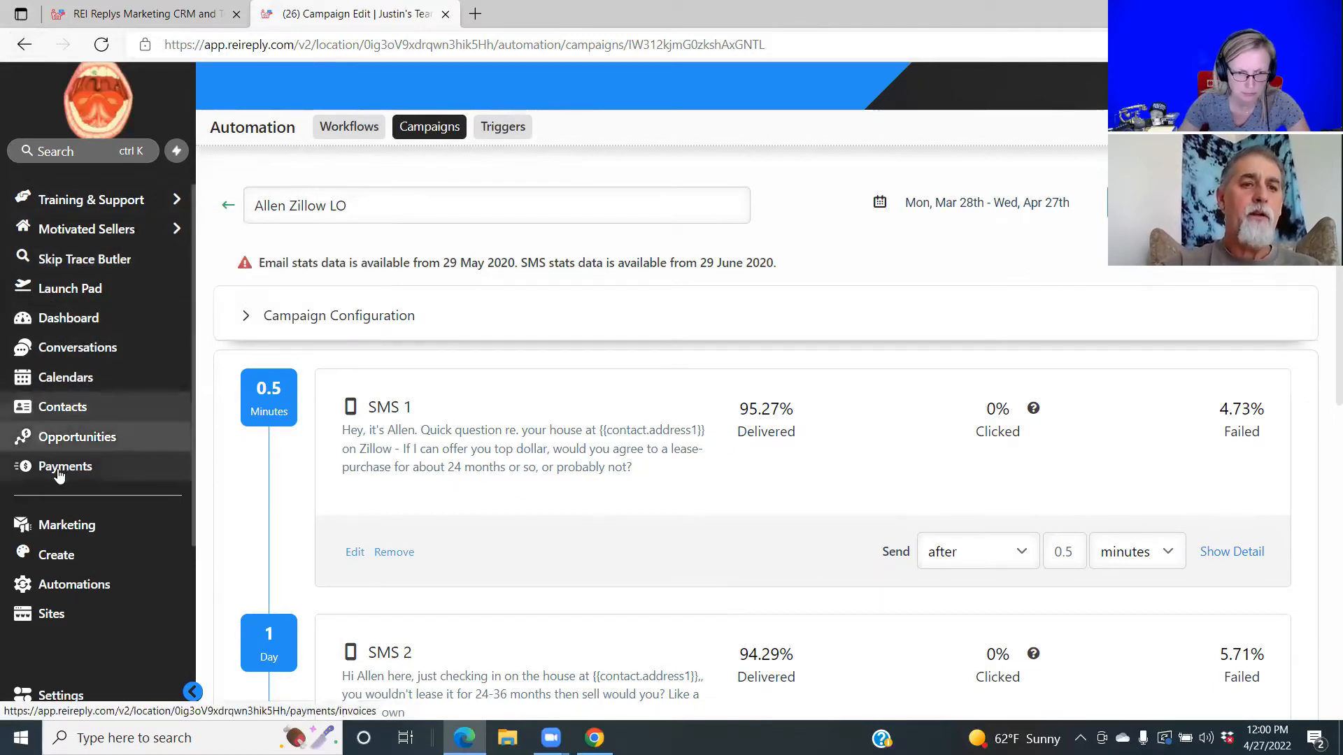
click(496, 132)
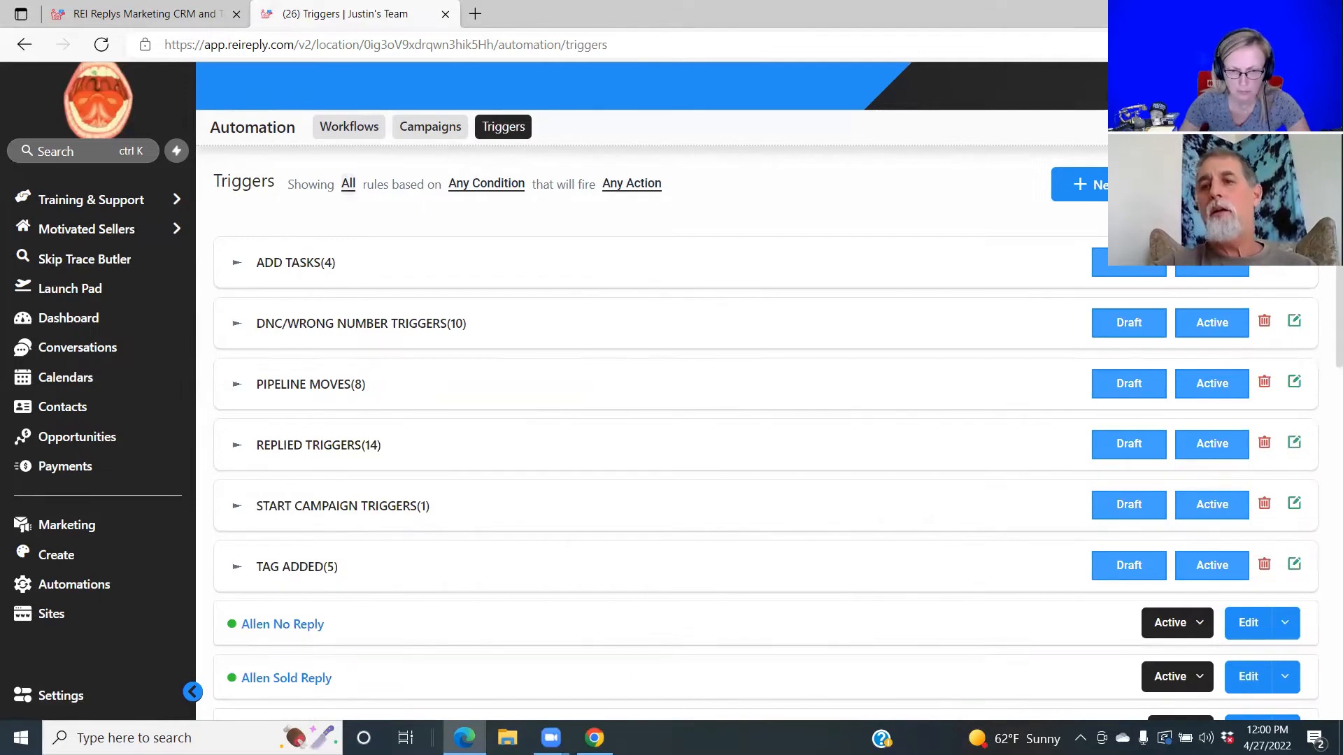
Browse the trigger folders and expand Replied Triggers to list FORECLOSURE, PROBATE, VACANT and CASH BUYER.
scroll(1323, 276, down, 2)
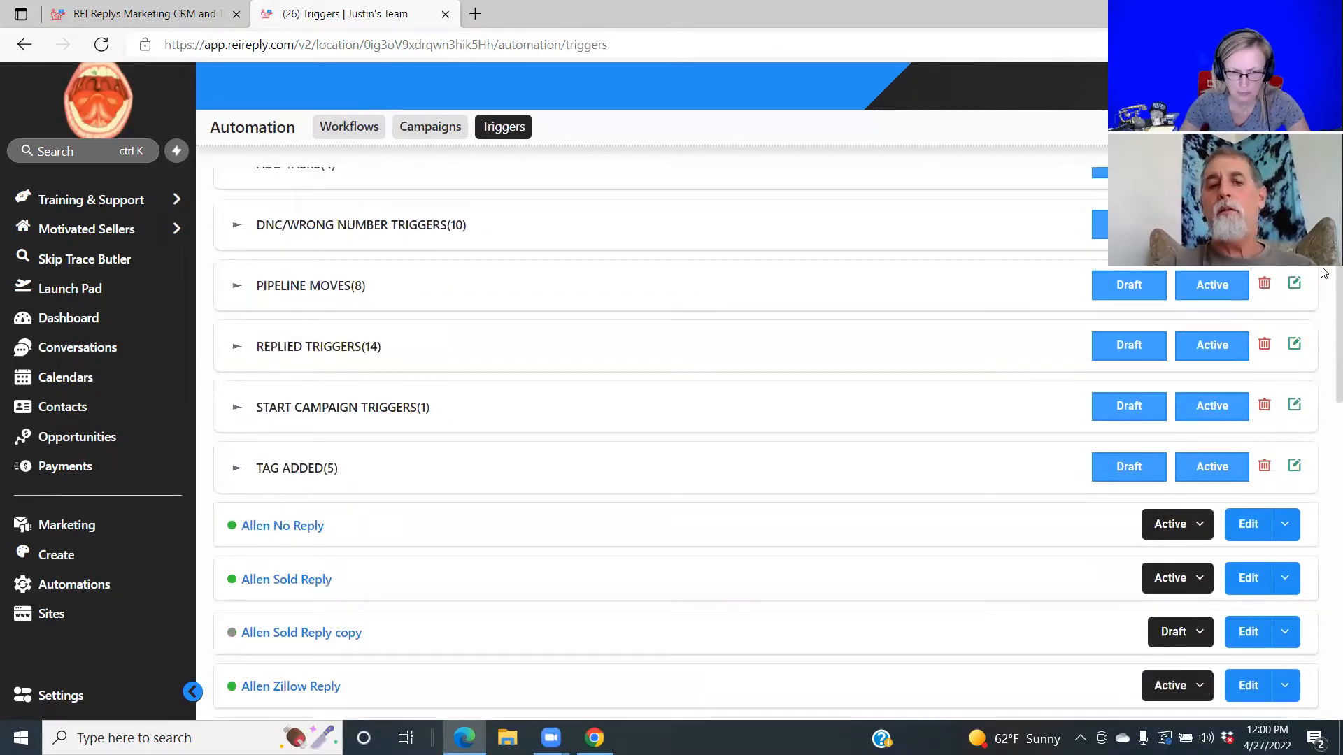
scroll(1323, 280, down, 1)
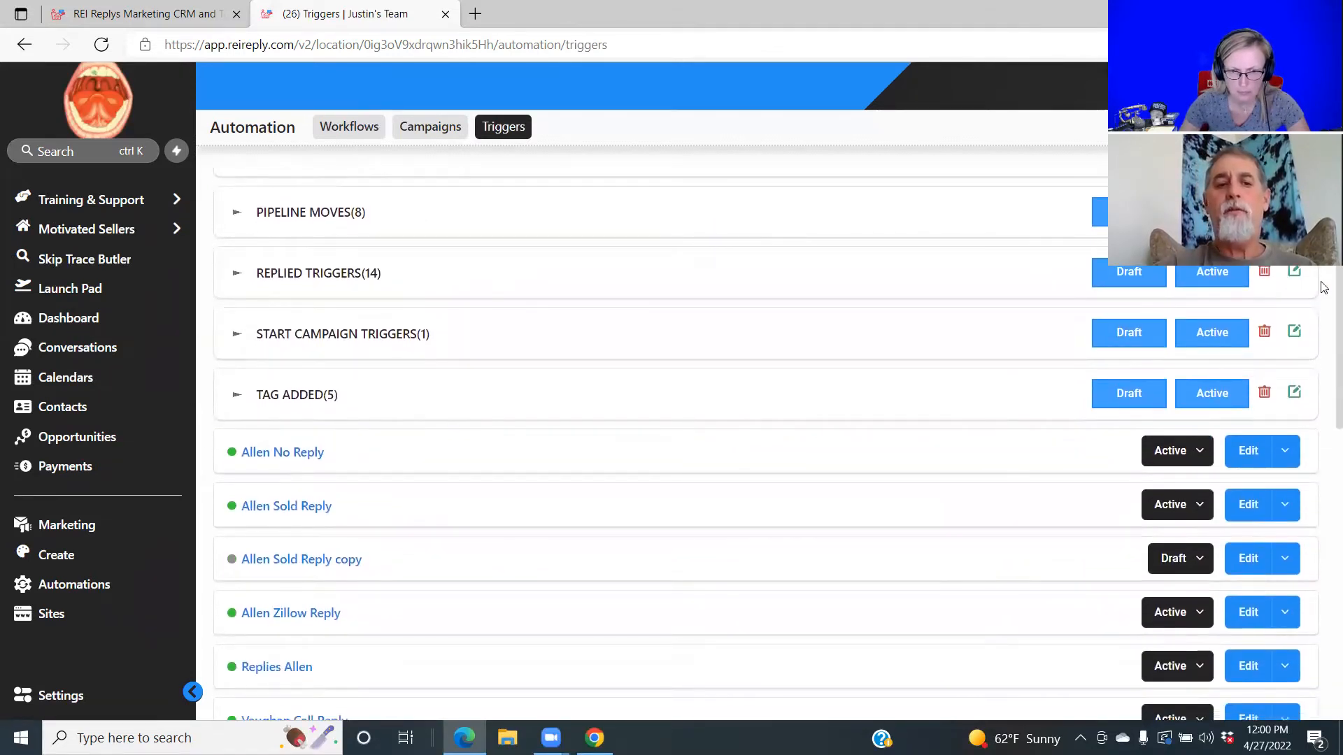
scroll(1323, 294, down, 1)
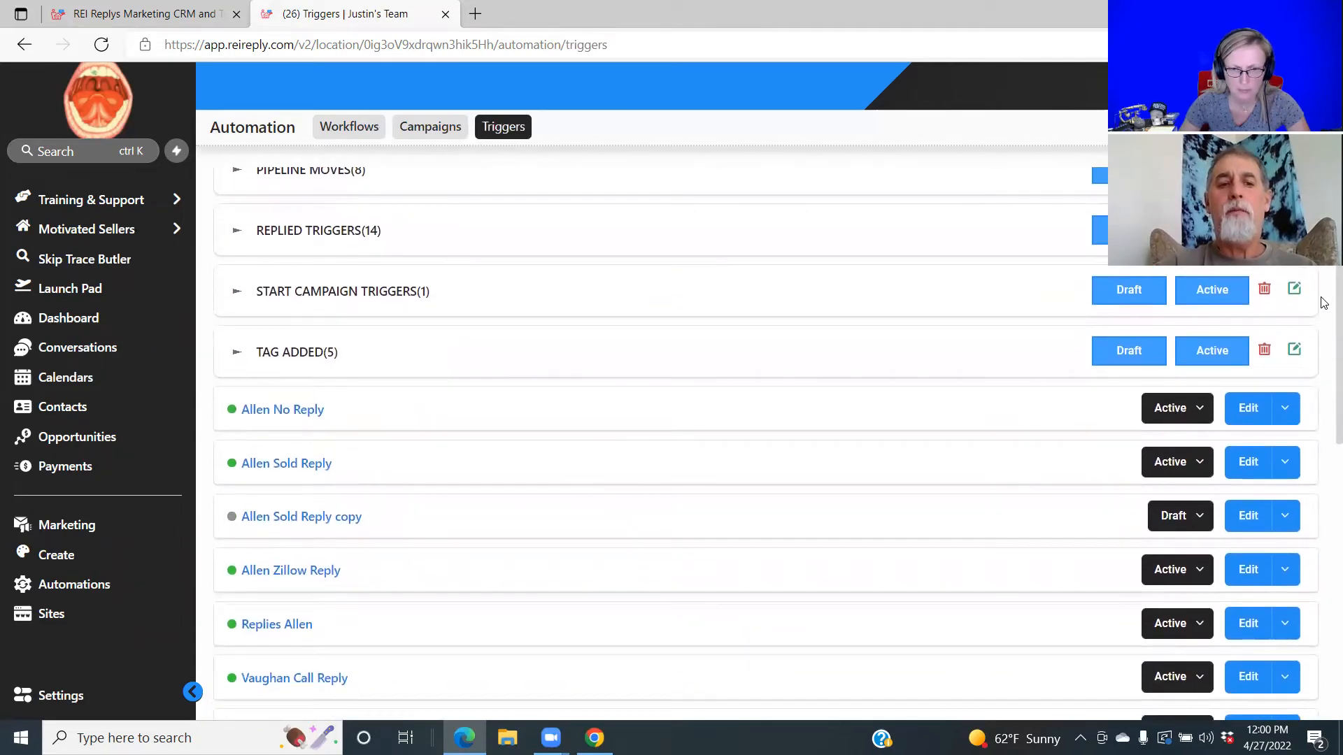
scroll(1324, 304, down, 2)
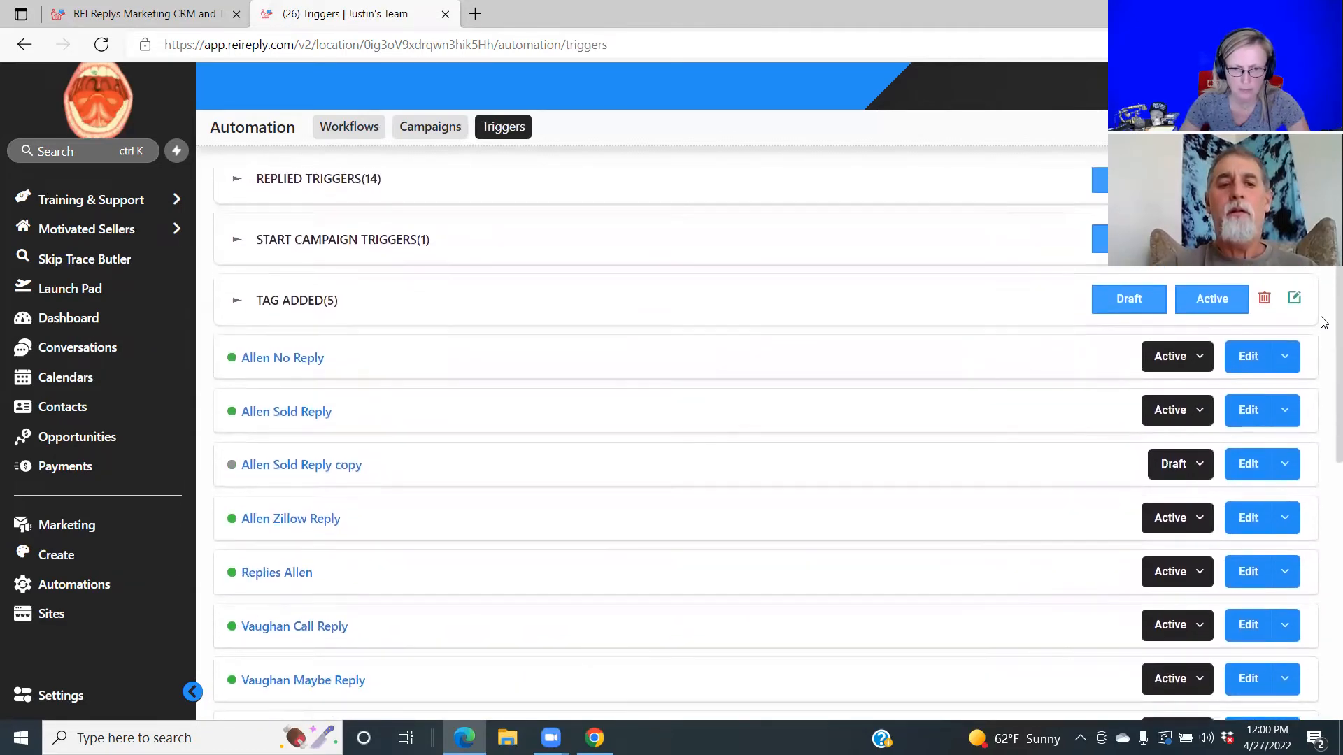
scroll(1324, 361, down, 1)
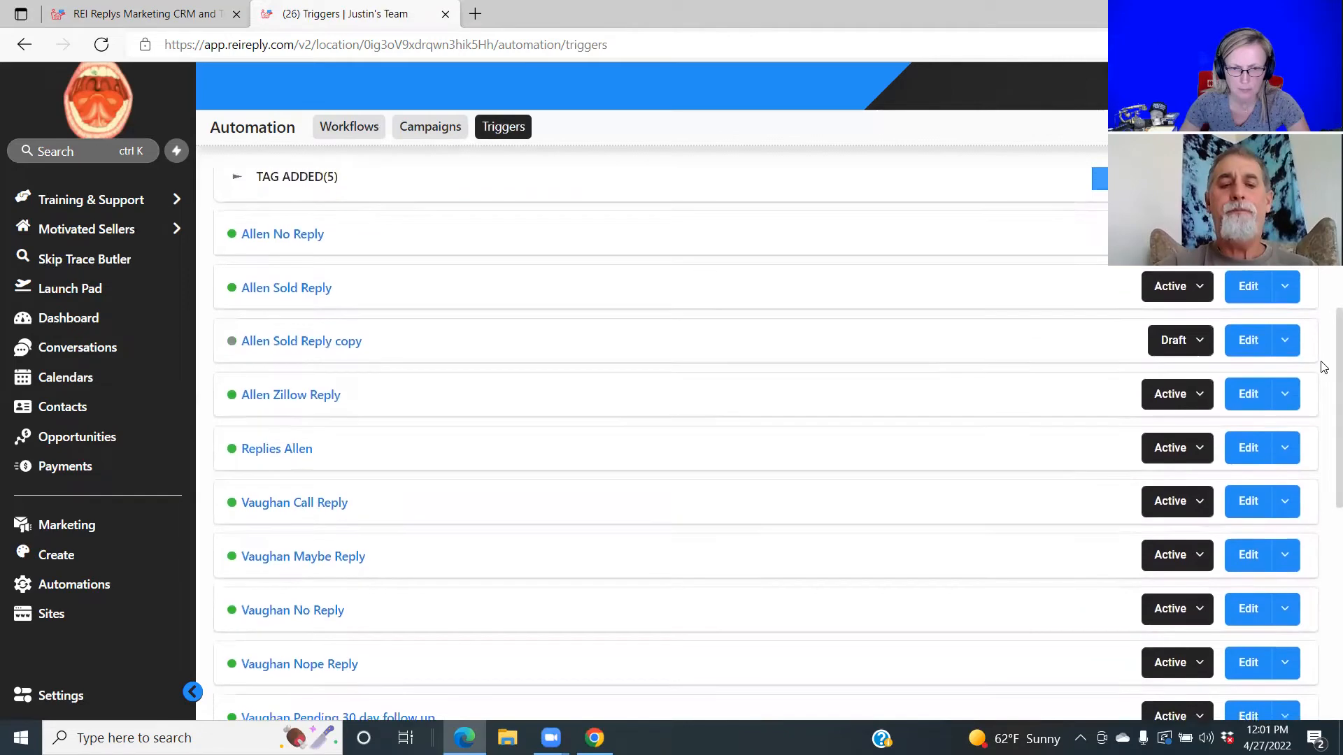
scroll(1324, 376, down, 3)
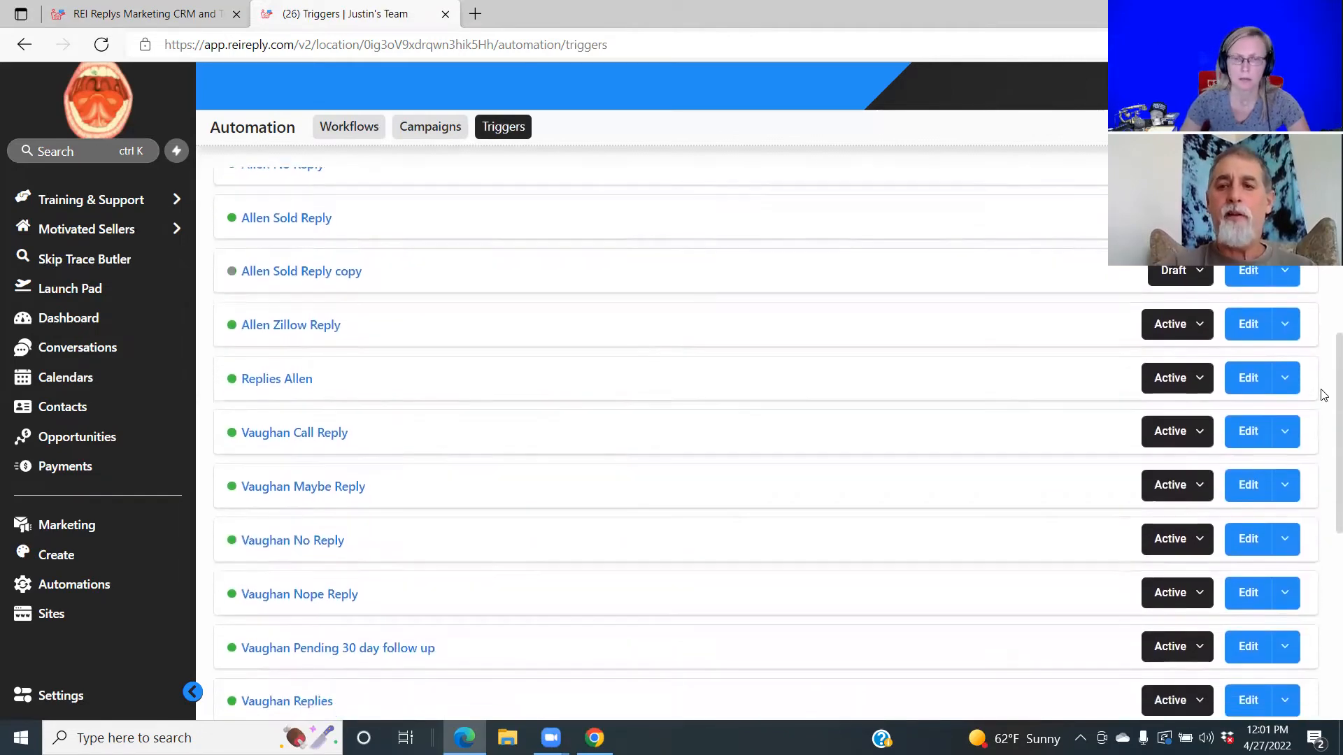
scroll(1324, 447, down, 1)
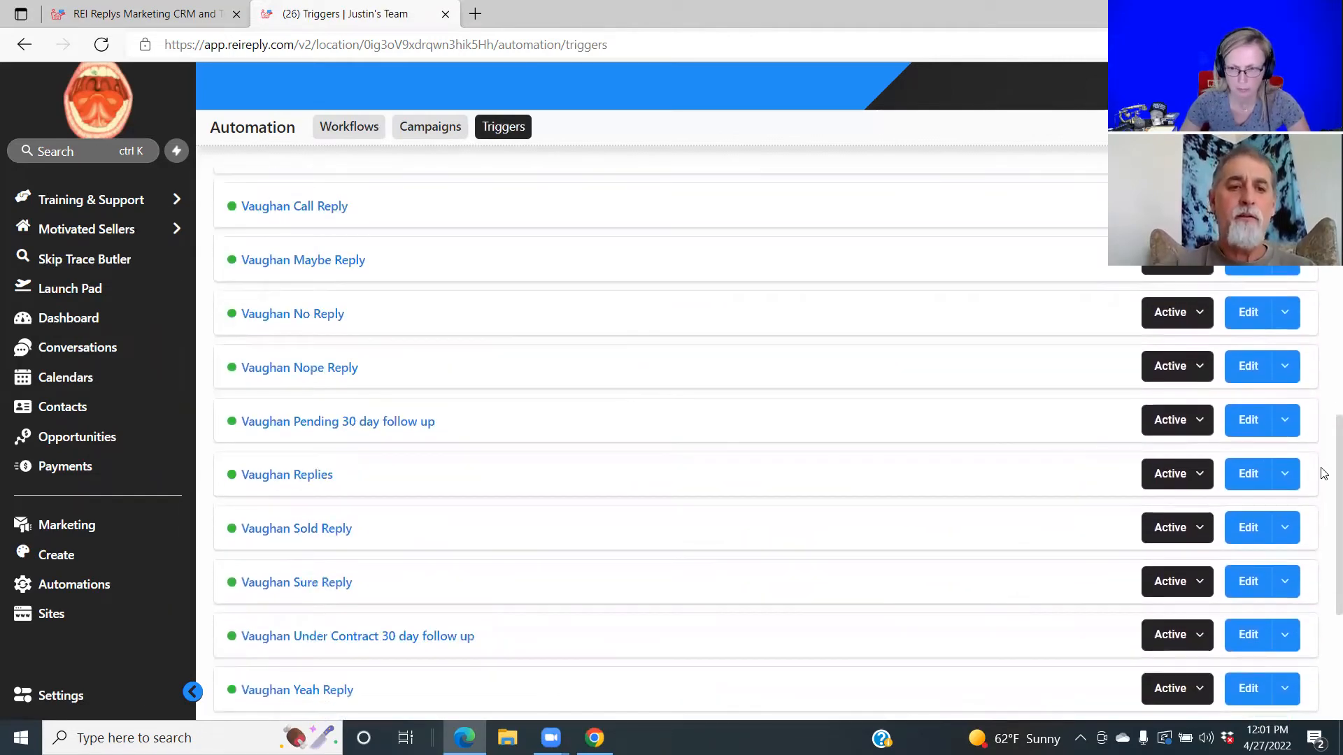
scroll(1323, 475, down, 2)
scroll(1324, 532, down, 3)
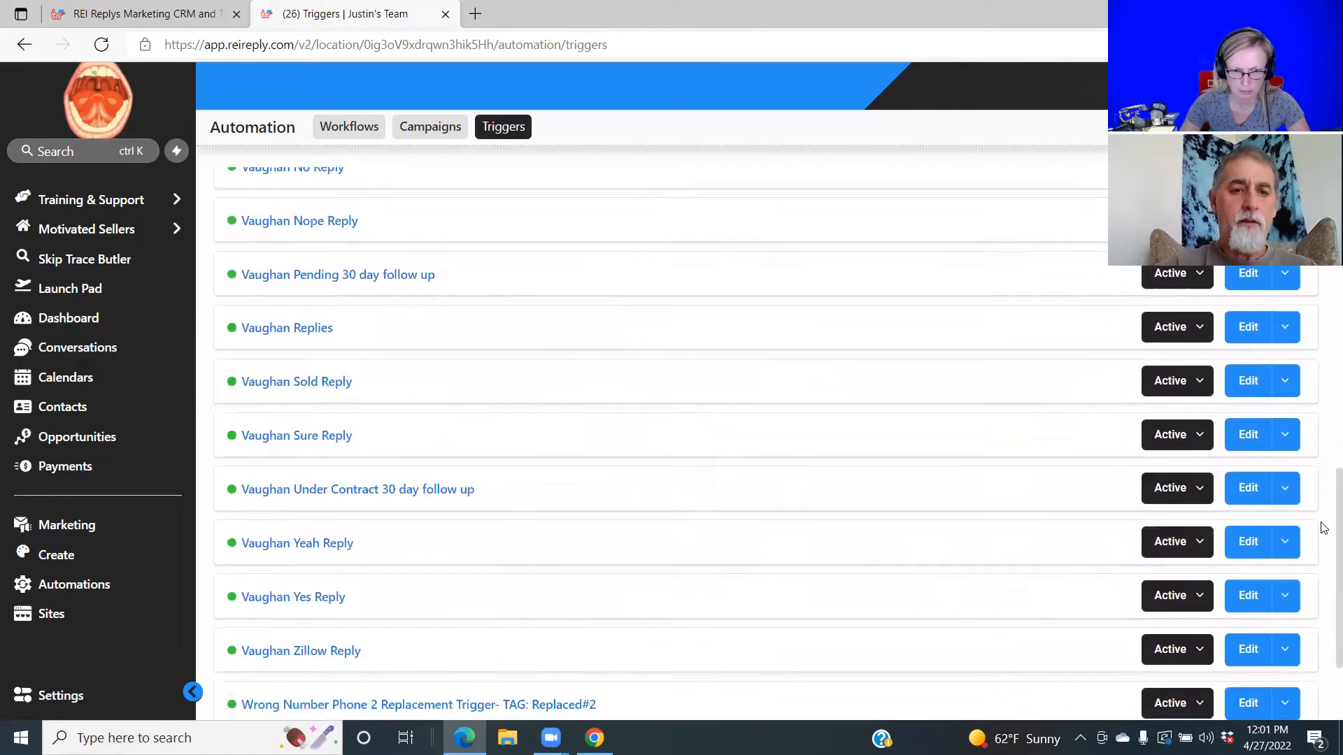
scroll(1324, 557, up, 3)
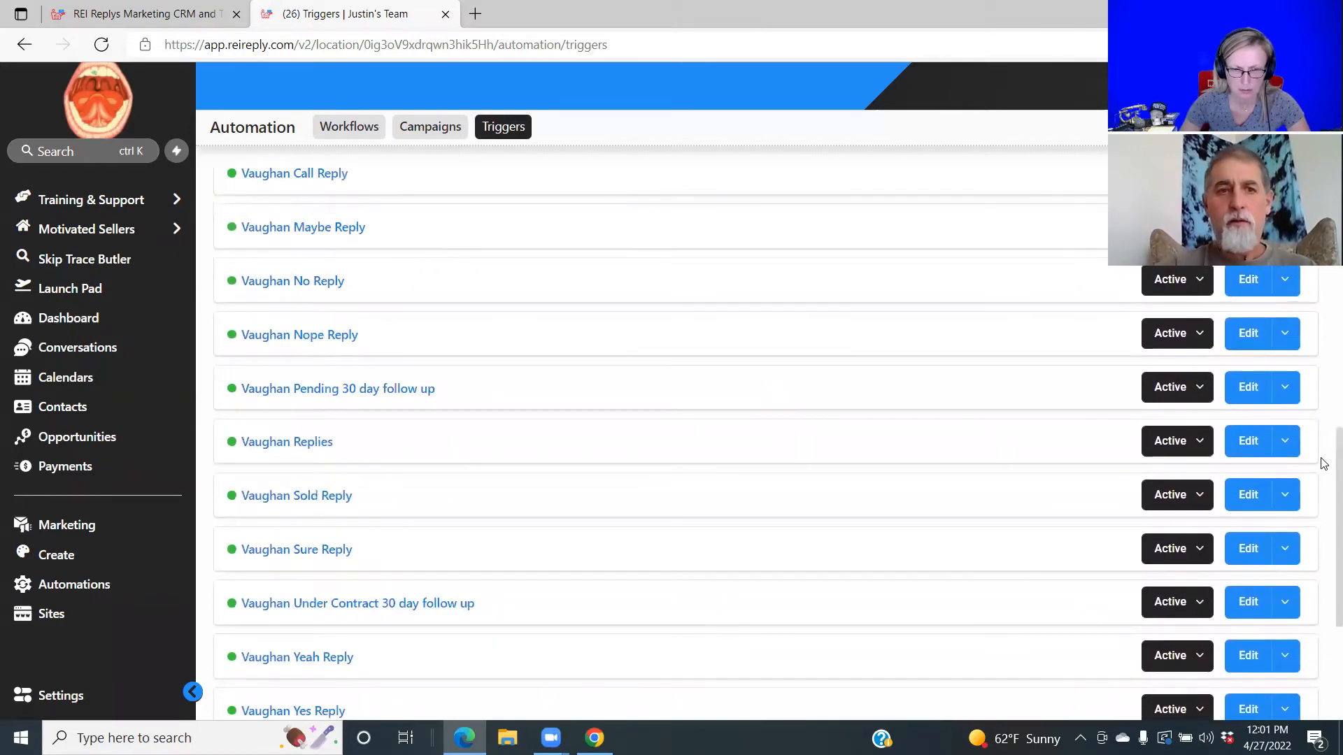
scroll(1323, 464, up, 5)
scroll(1320, 348, up, 2)
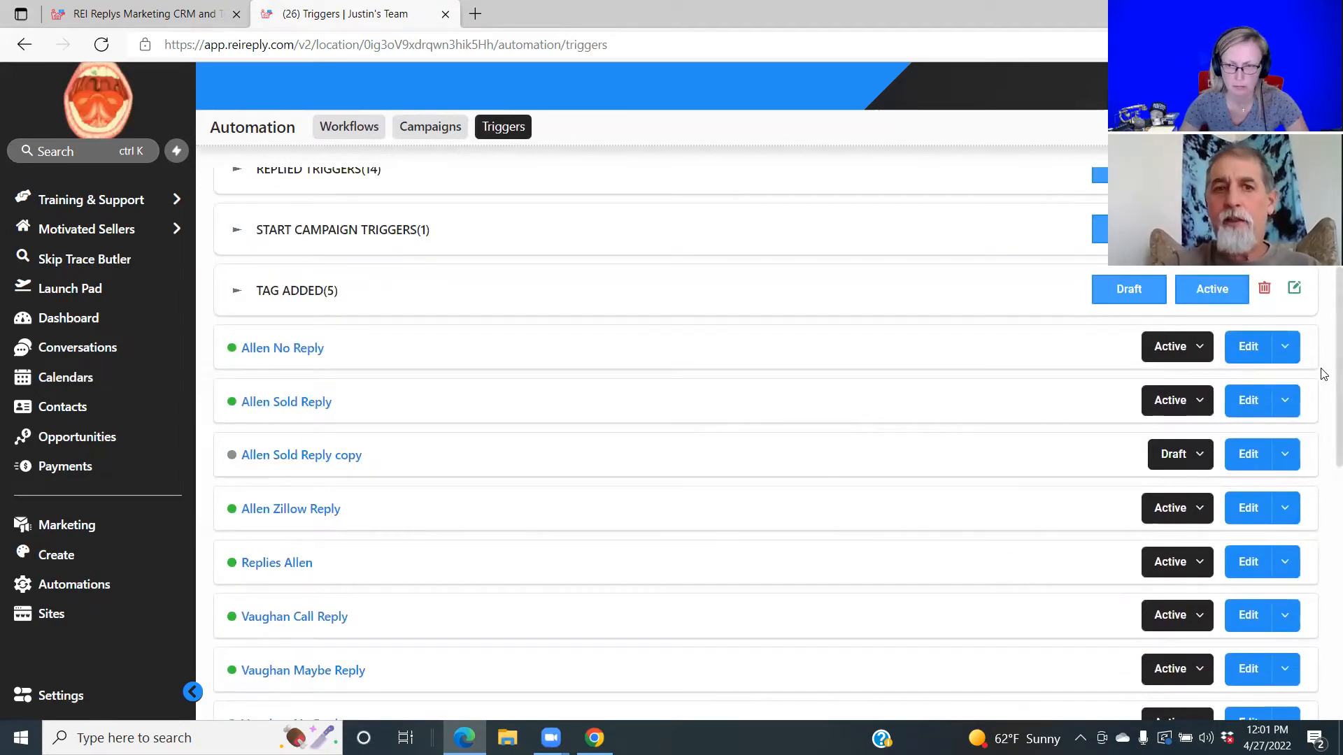
scroll(1324, 336, up, 2)
scroll(1324, 332, up, 3)
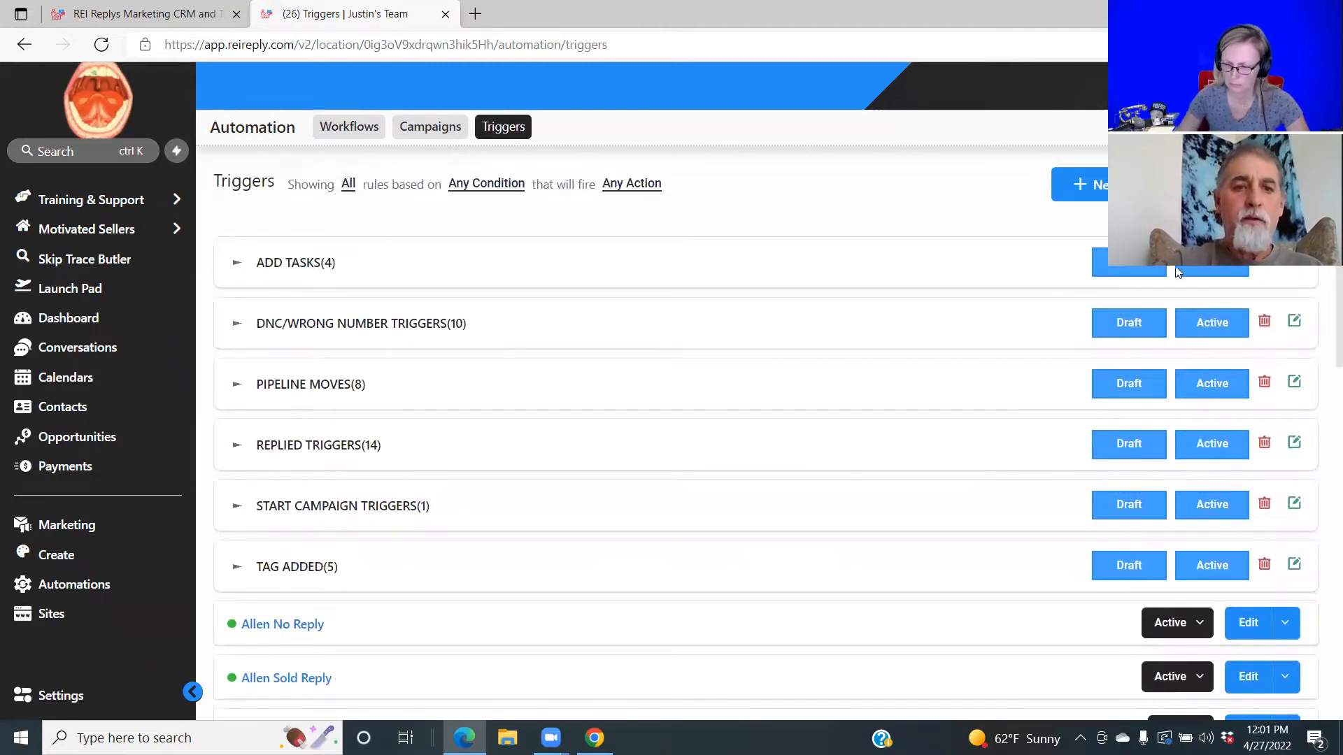
click(285, 450)
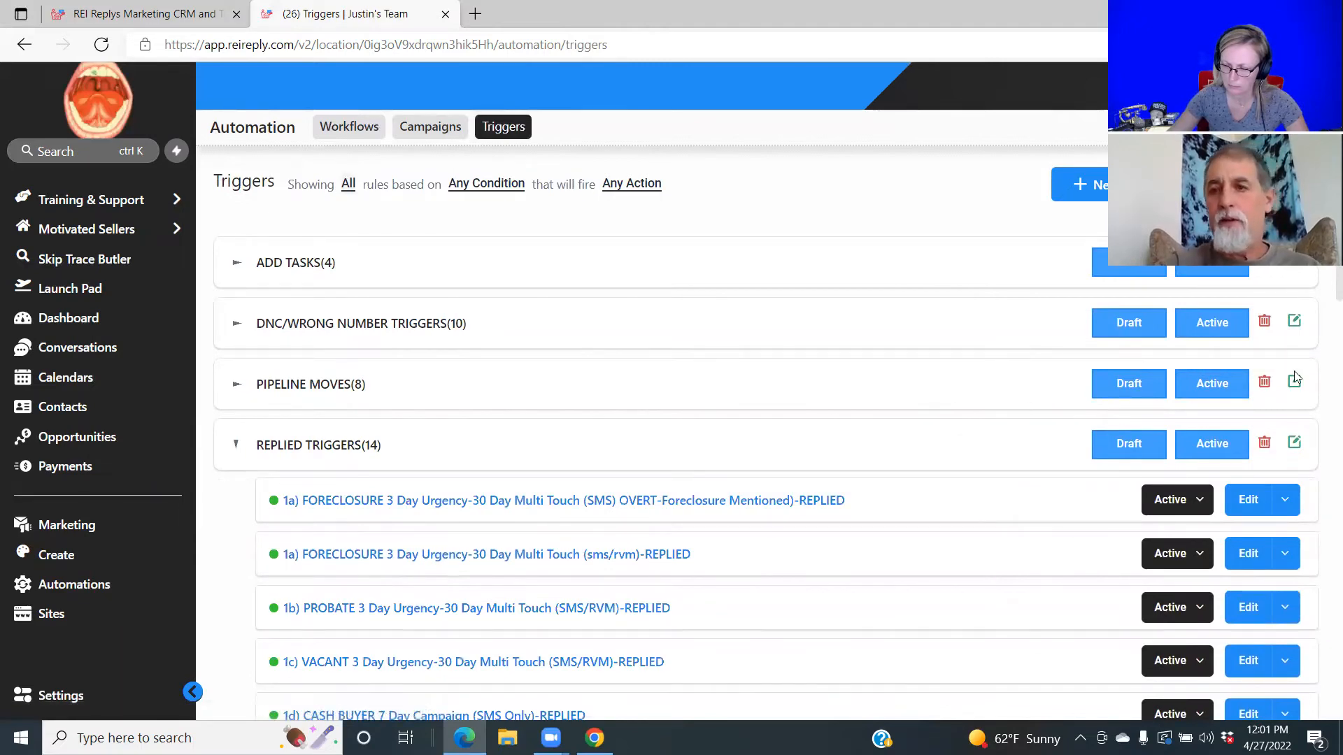
scroll(1324, 288, down, 4)
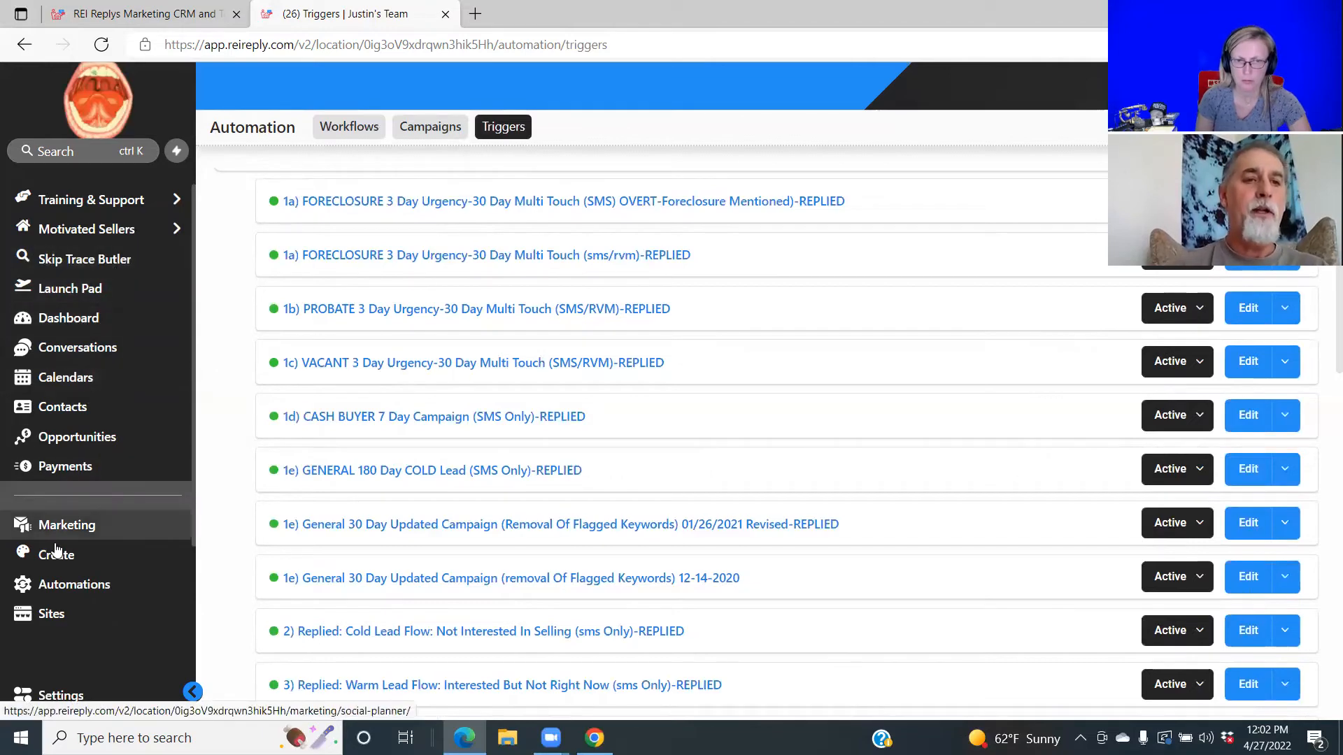
Go to account Settings and show the Pipelines list.
click(58, 693)
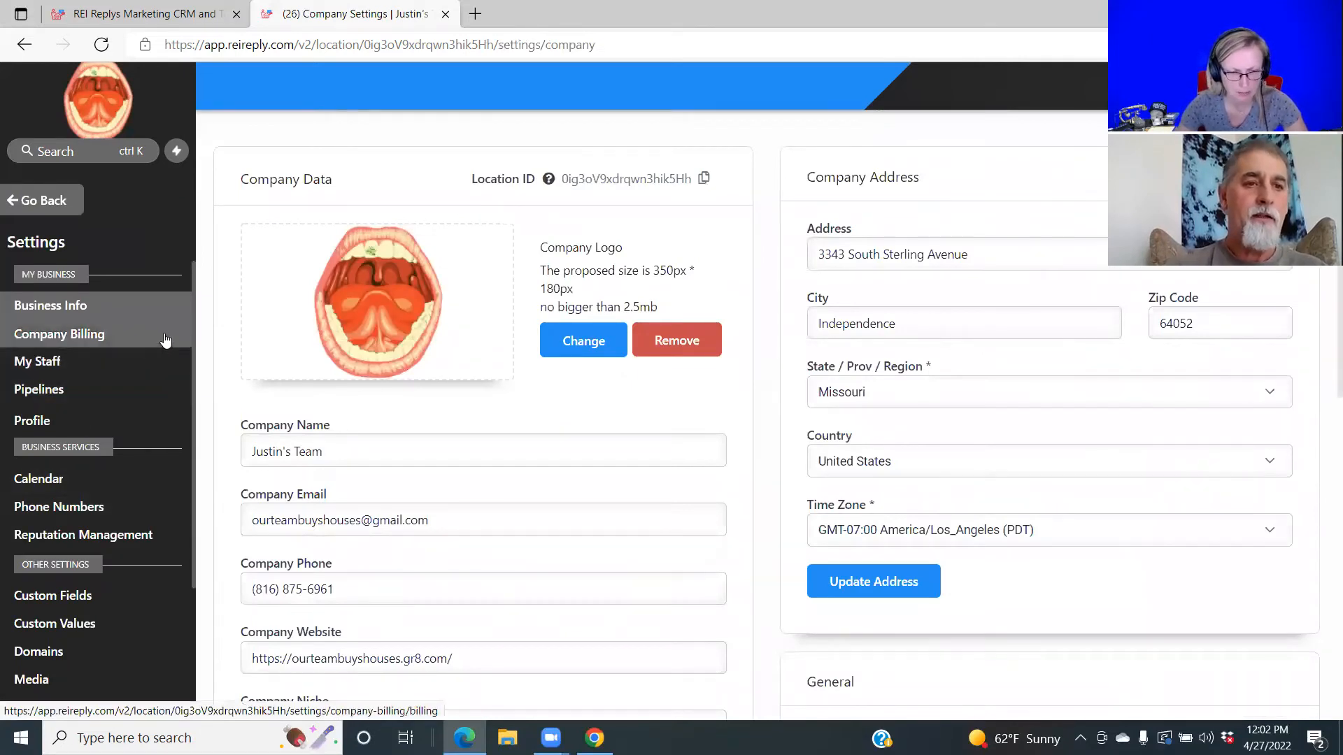
click(42, 397)
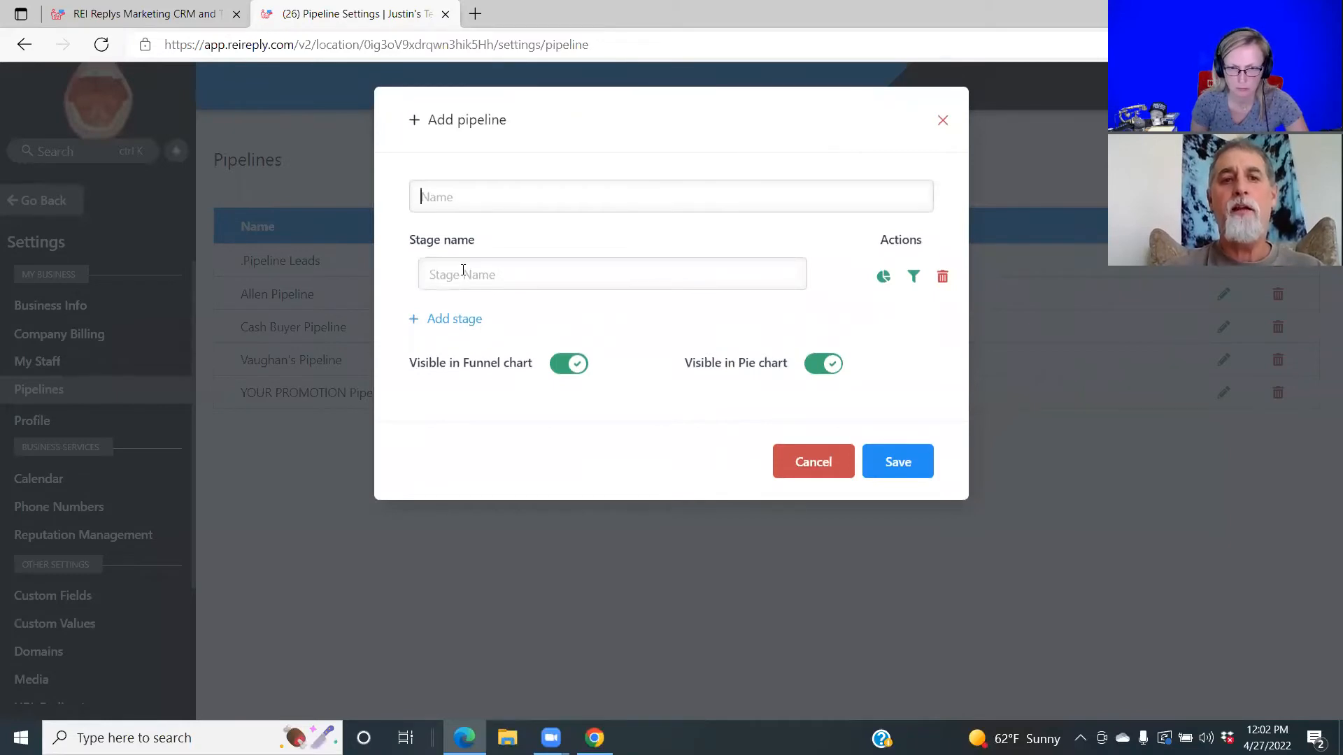
Add pipeline stages replied, vm, vm2, a lead, active and Follow Up.
click(460, 275)
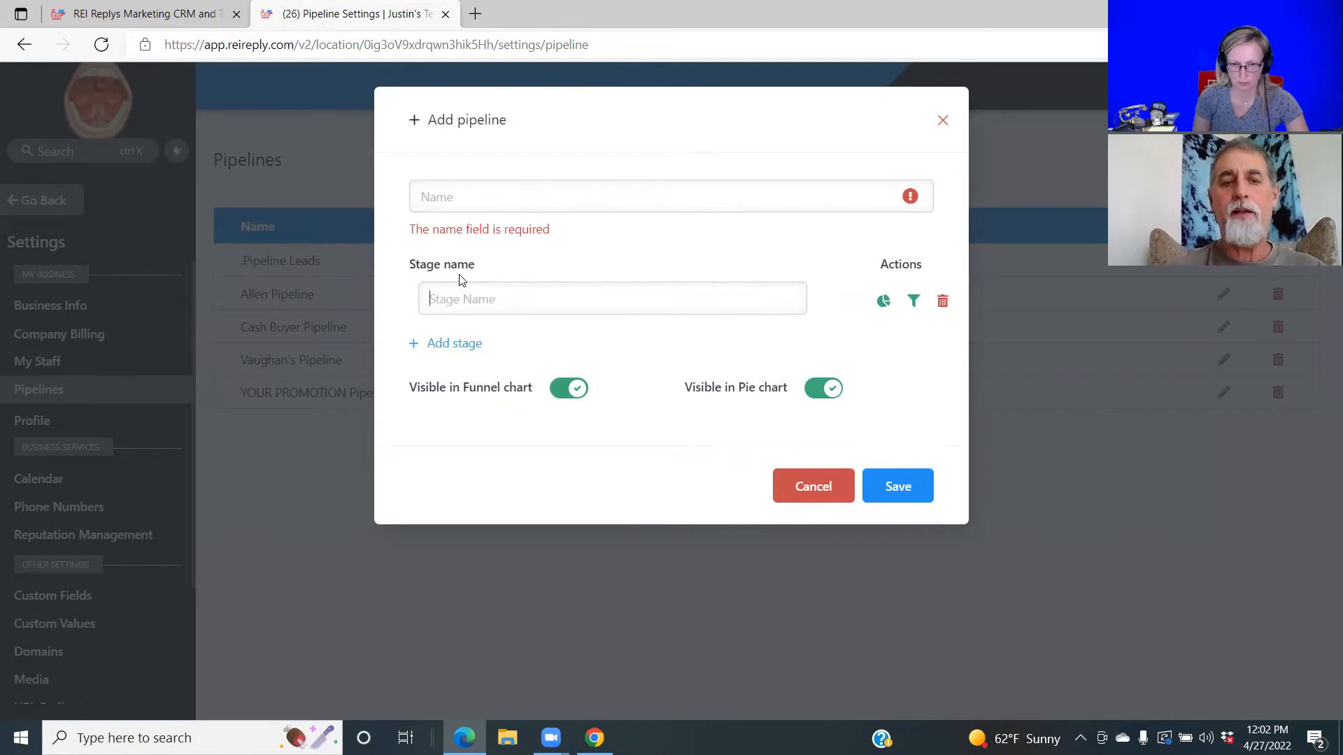
text(reple)
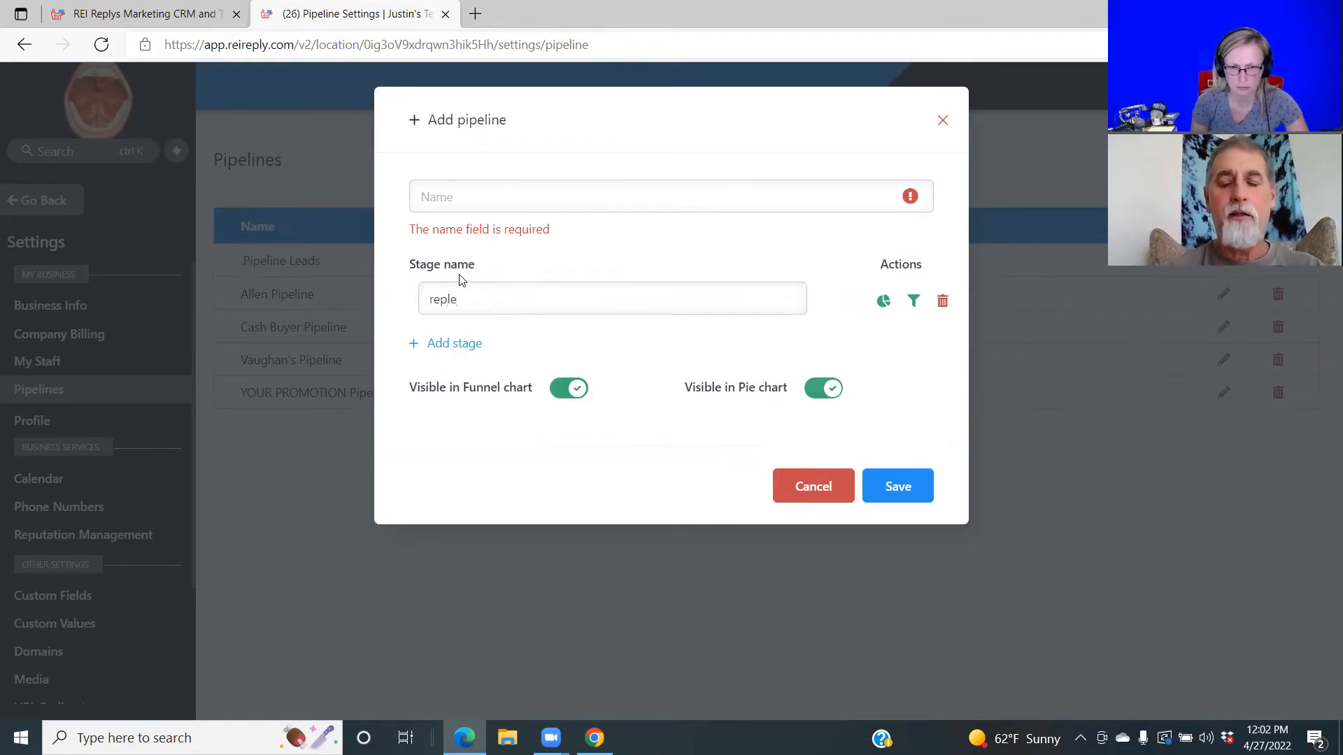
key(BackSpace)
text(a)
key(BackSpace)
text(lied)
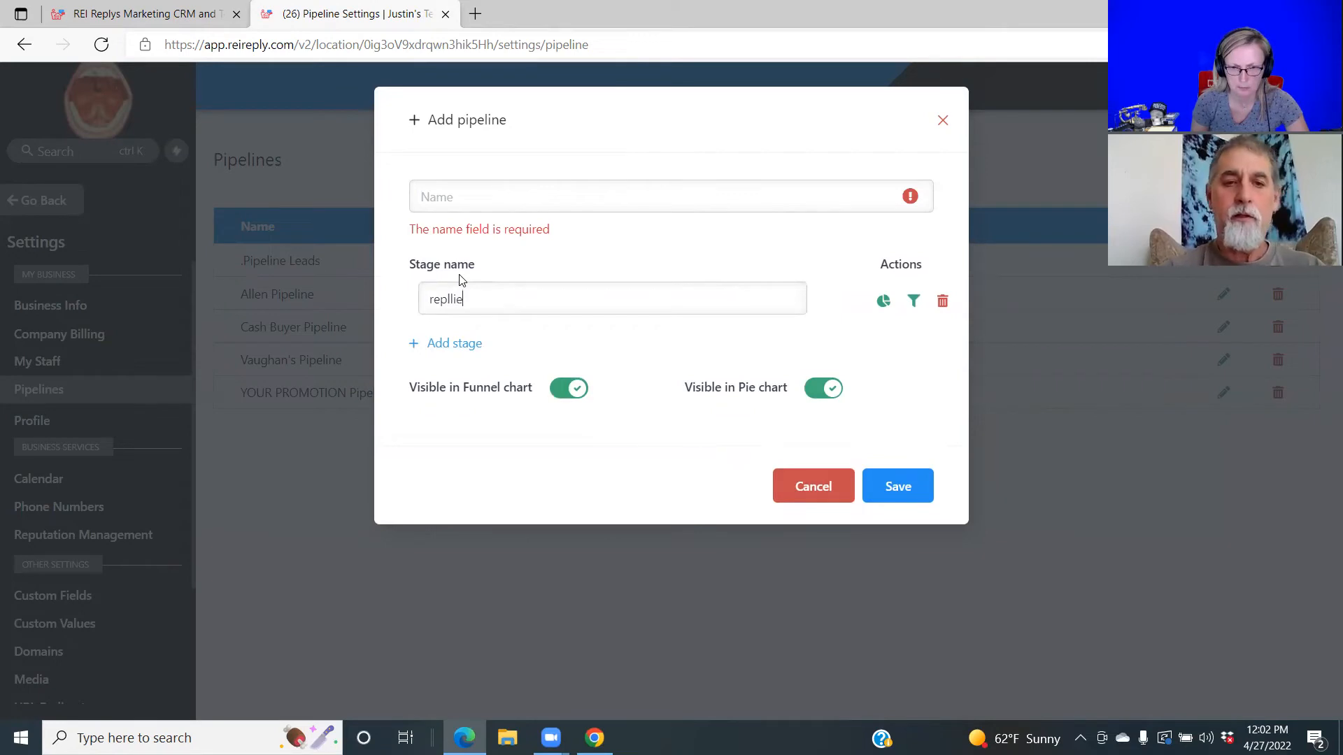
key(BackSpace)
key(BackSpace)
key(BackSpace)
key(BackSpace)
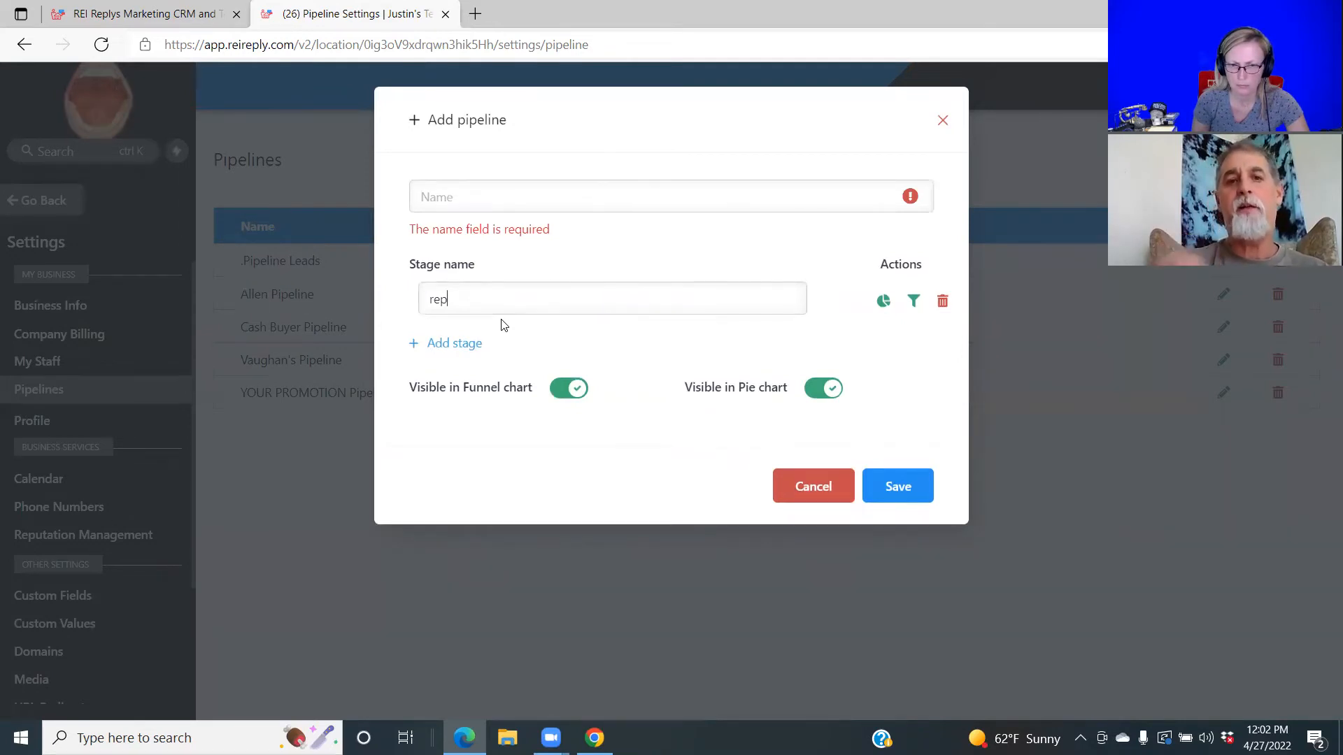
text(lied)
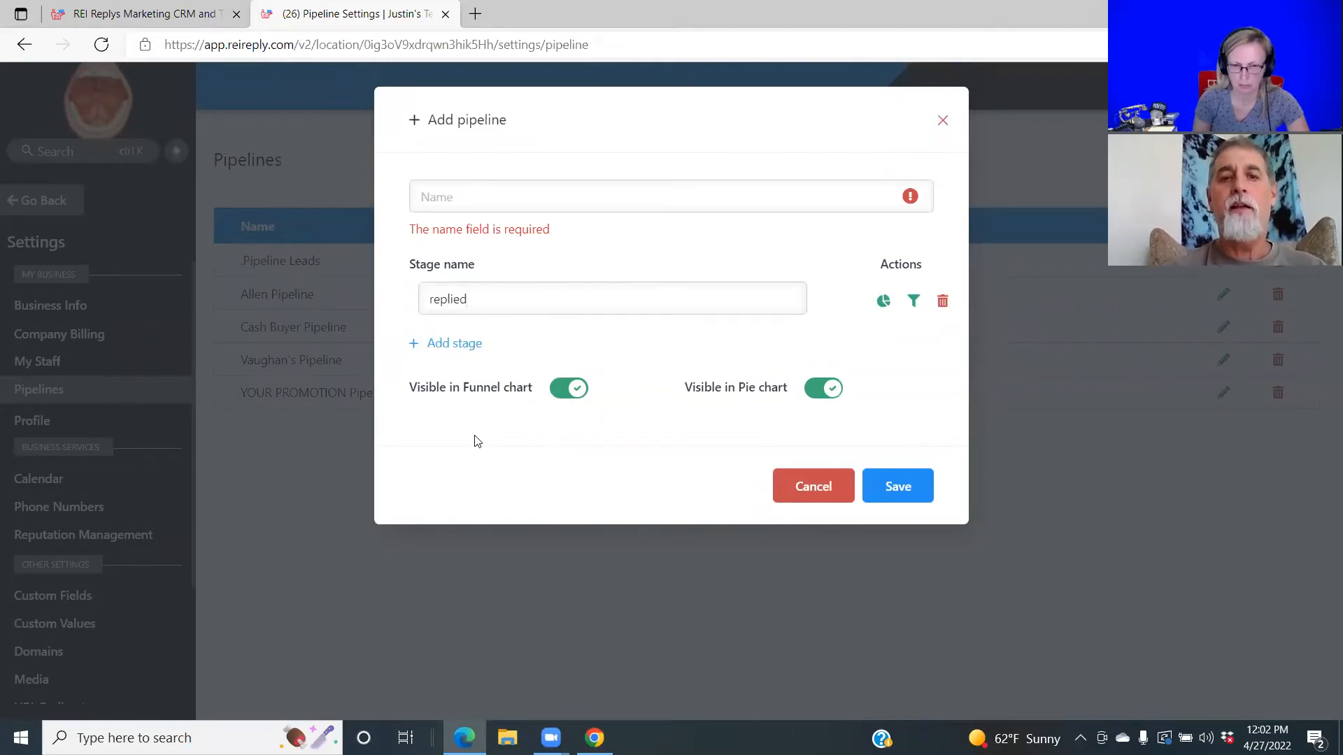
click(439, 346)
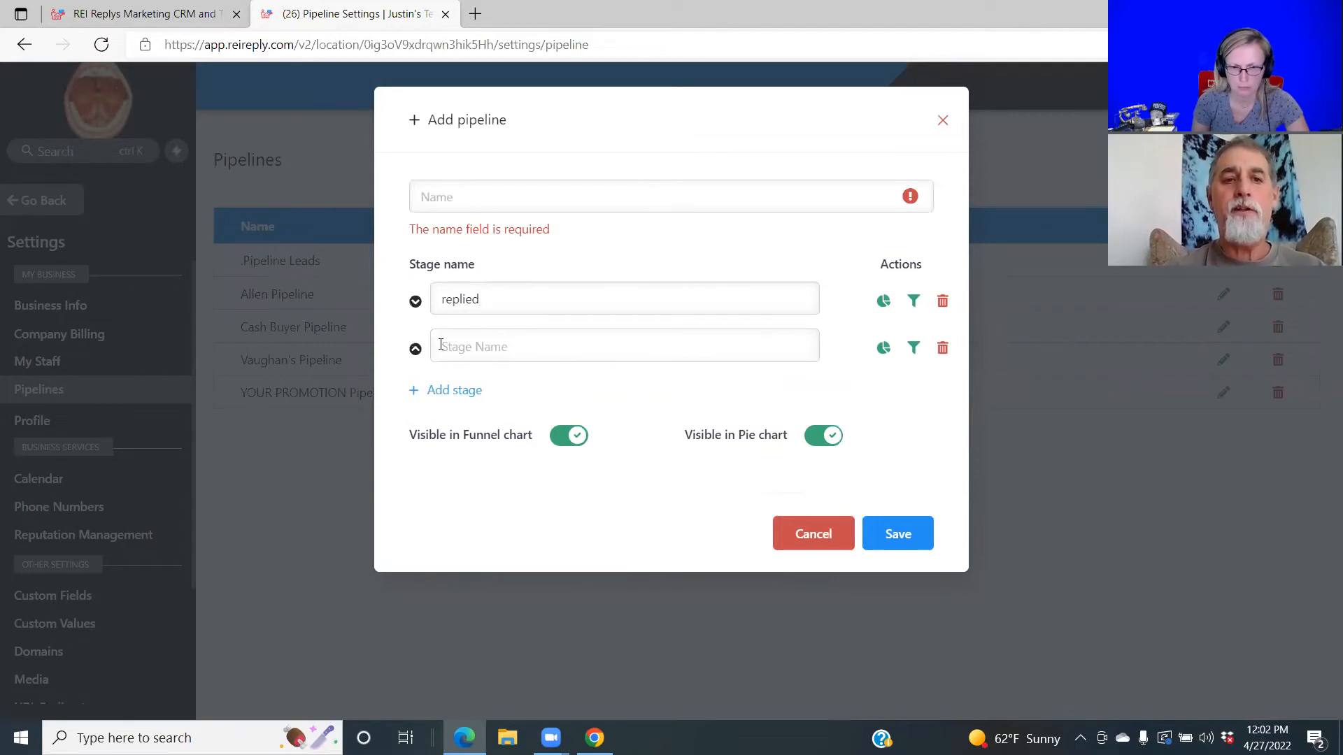
text(vm)
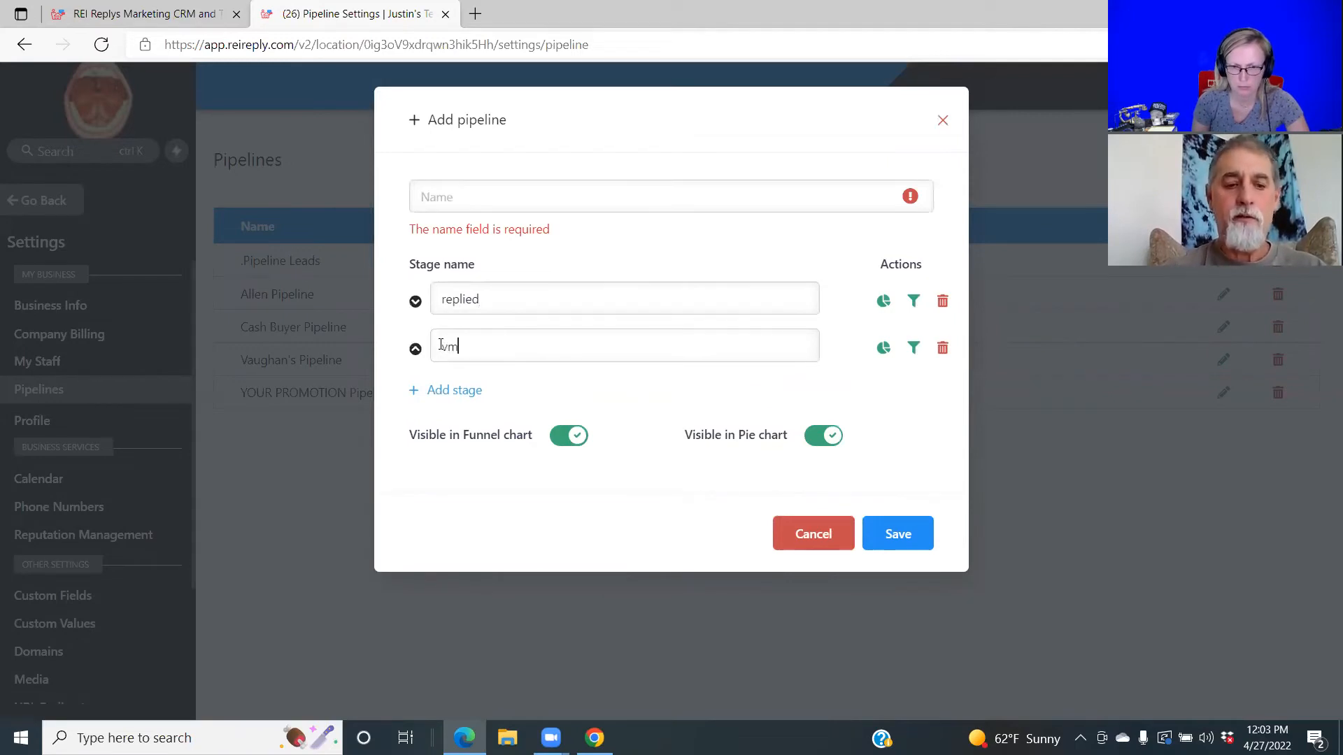
click(450, 390)
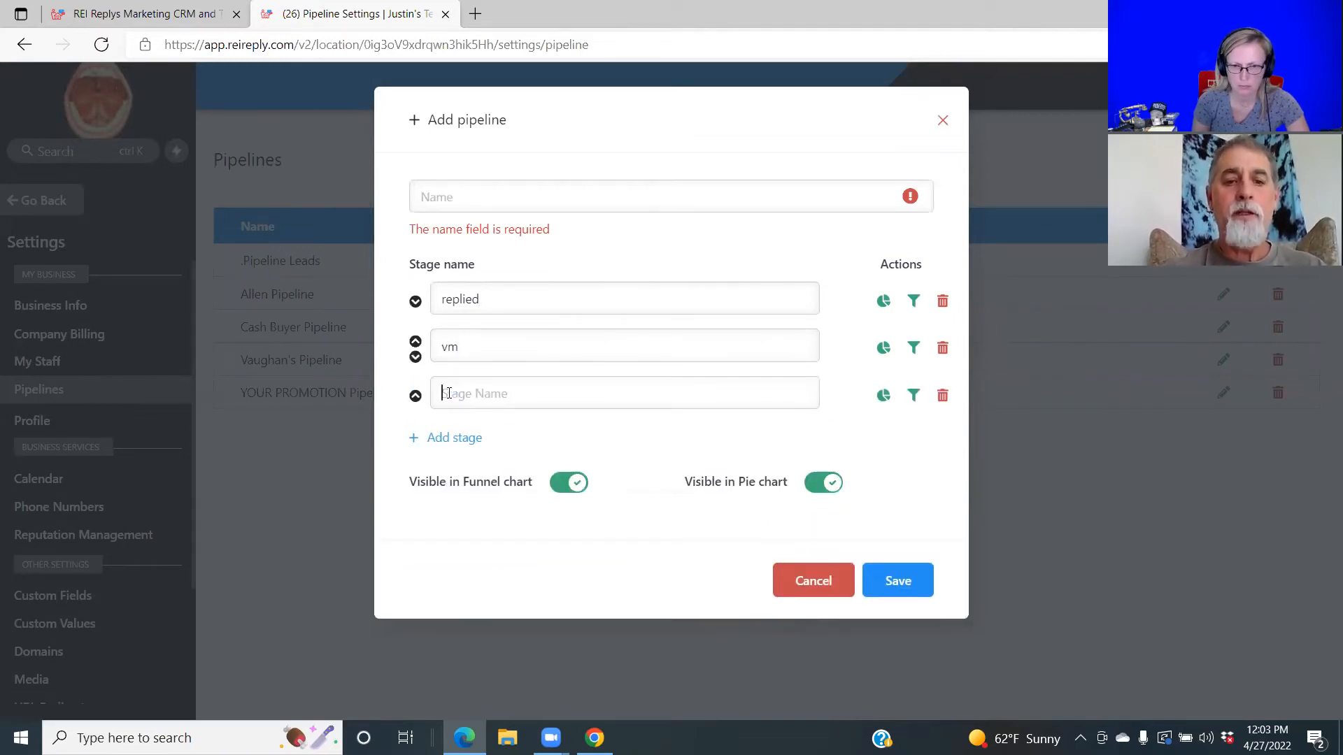
text(vm2)
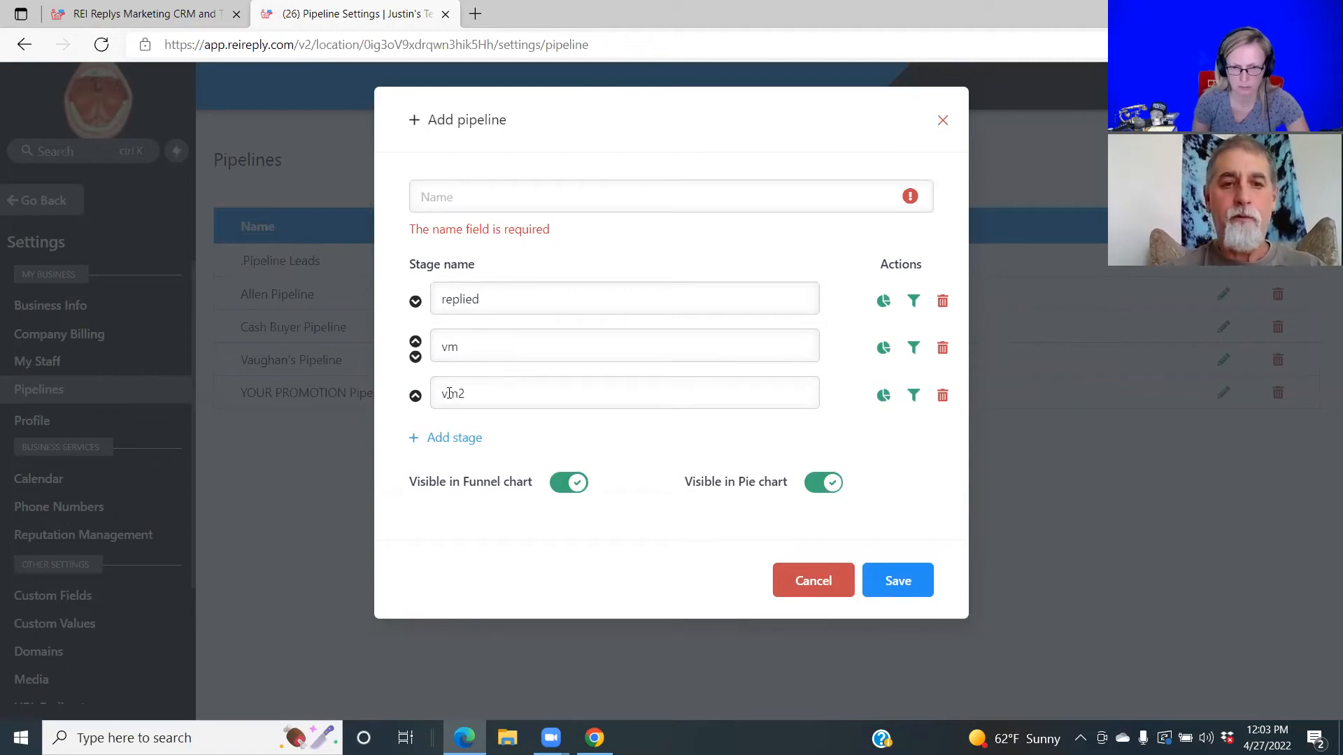
click(453, 438)
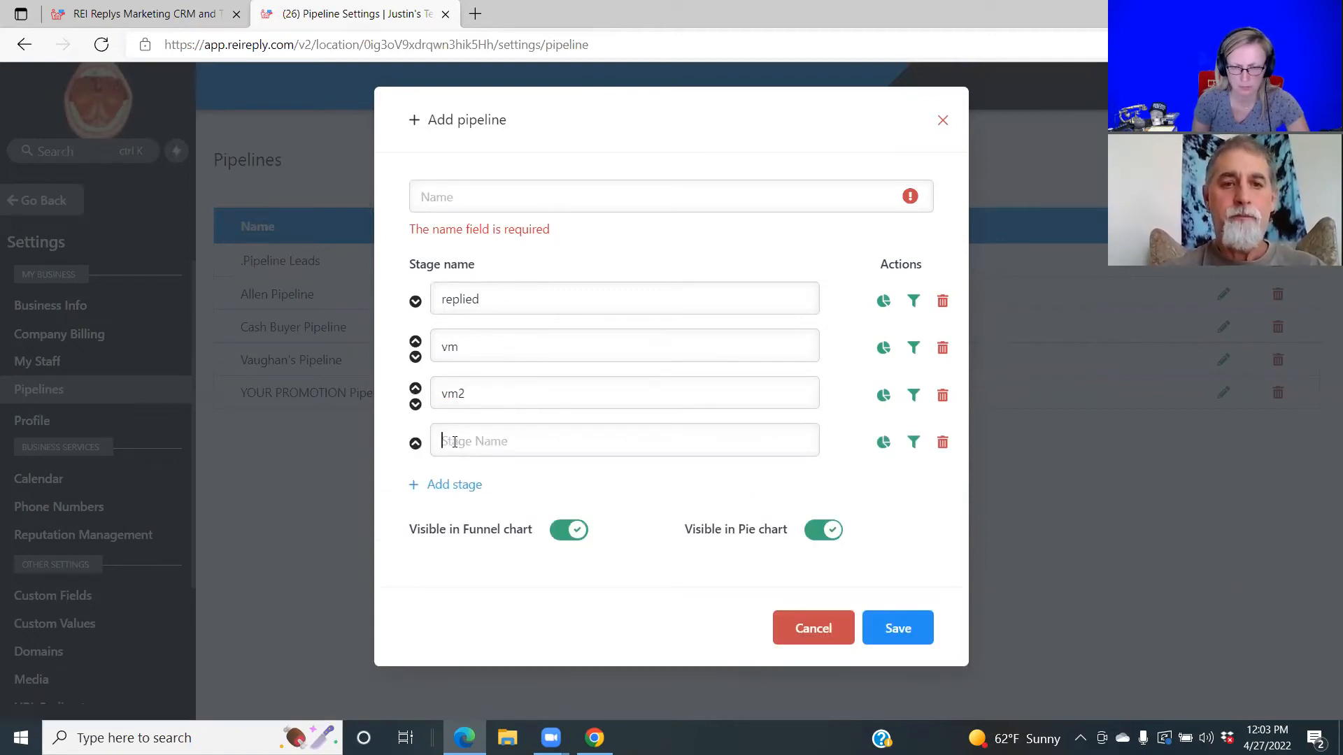
text(a lead)
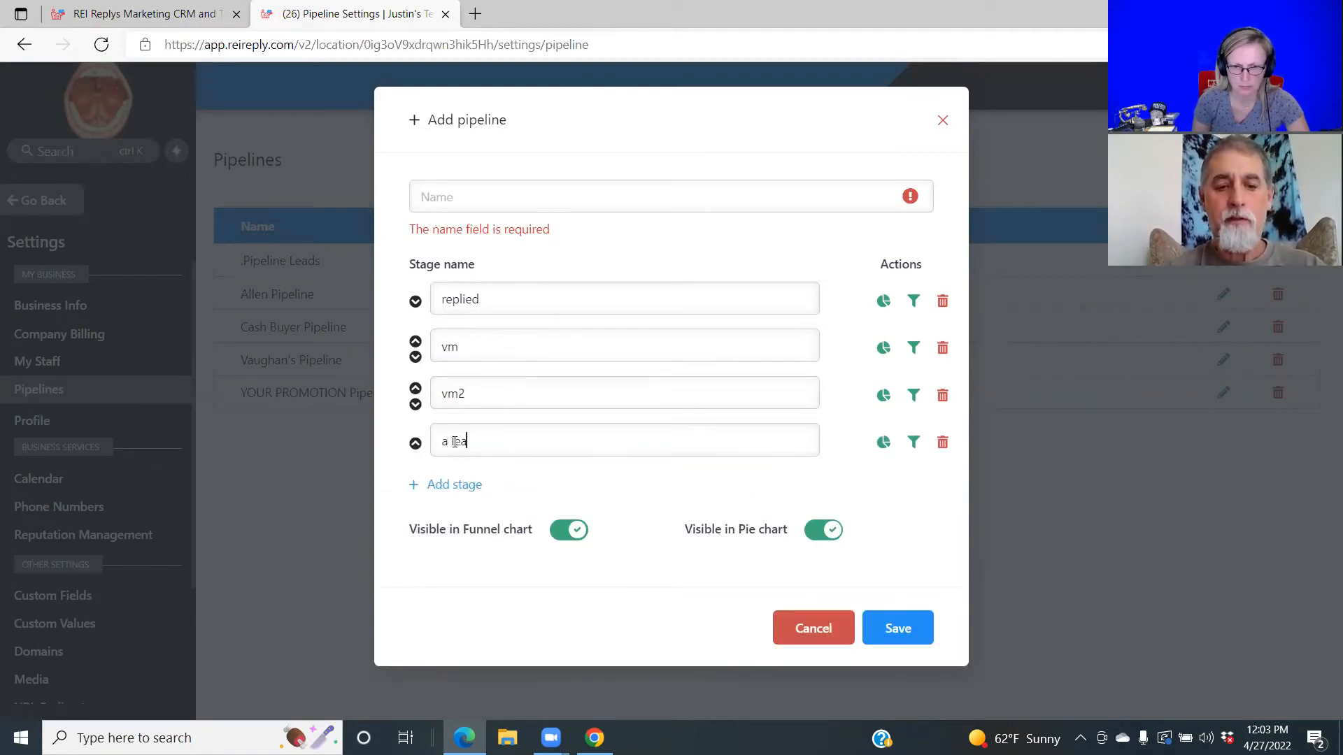
click(459, 490)
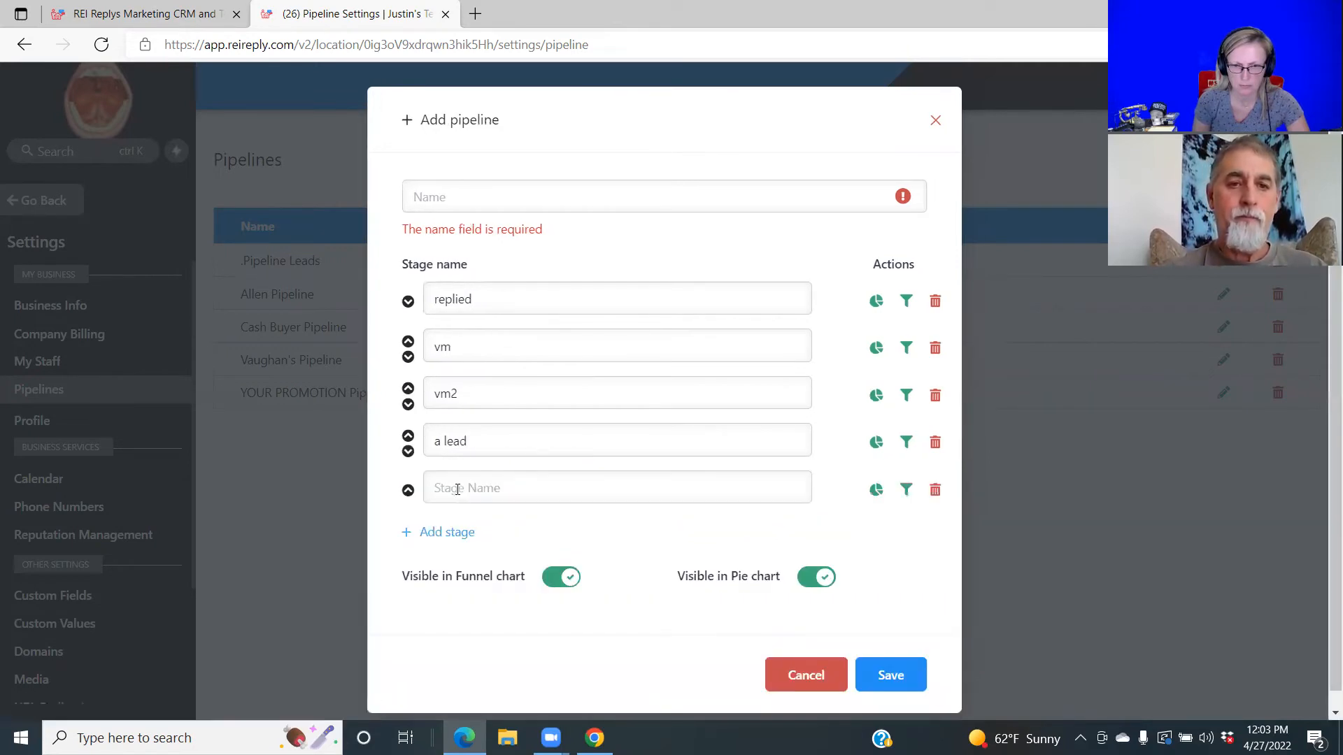
text(active)
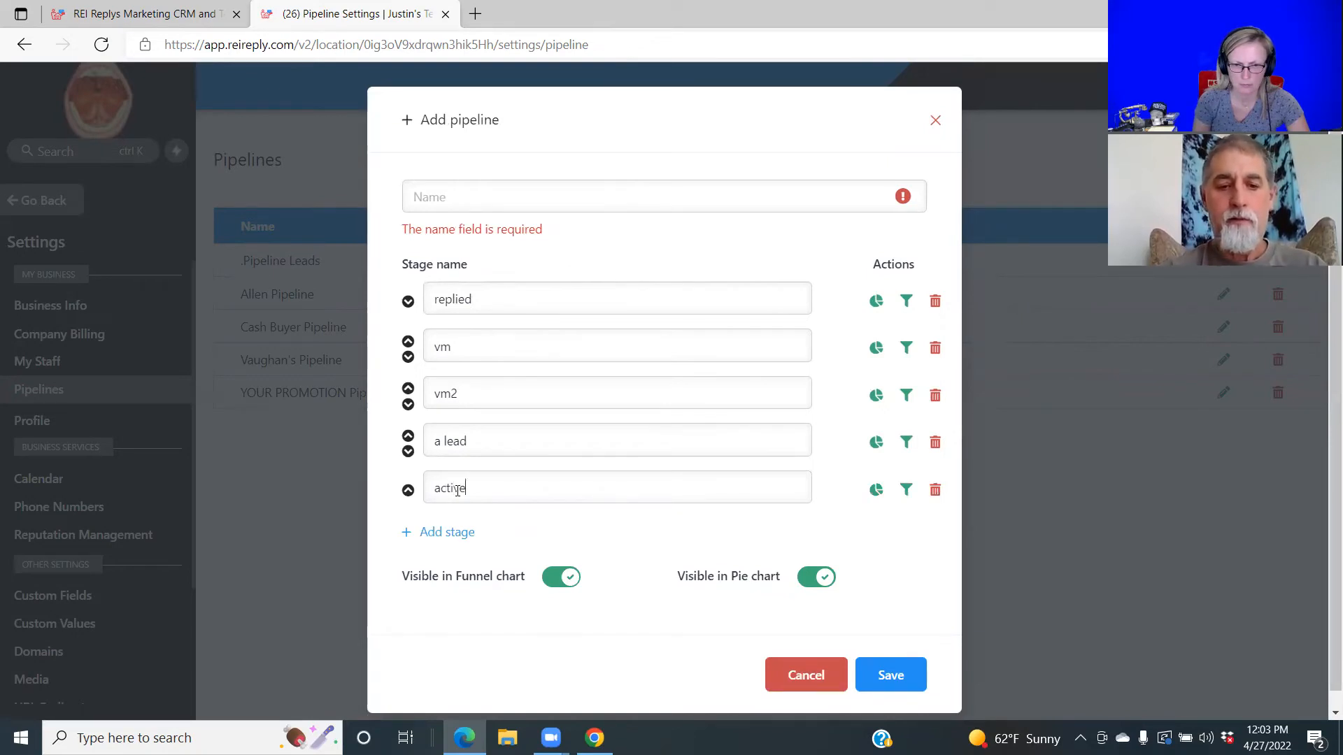
click(456, 531)
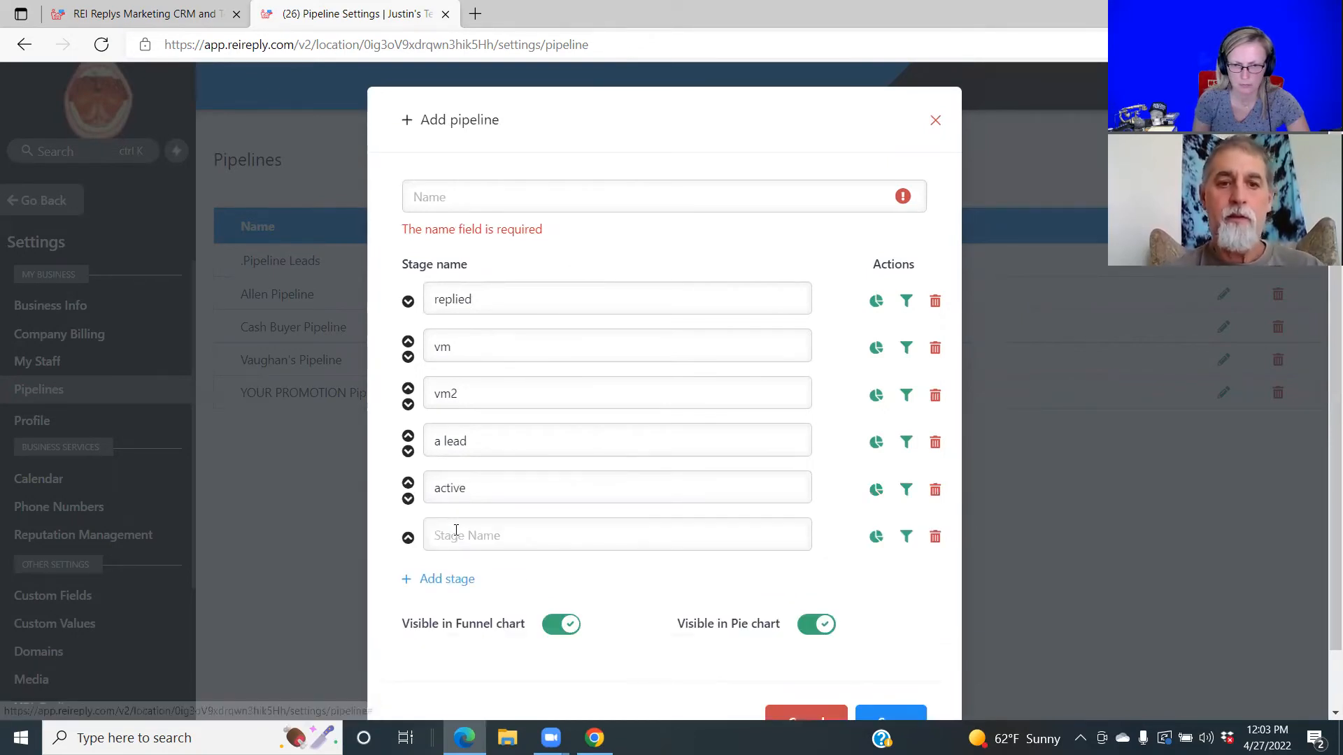
text(Follow)
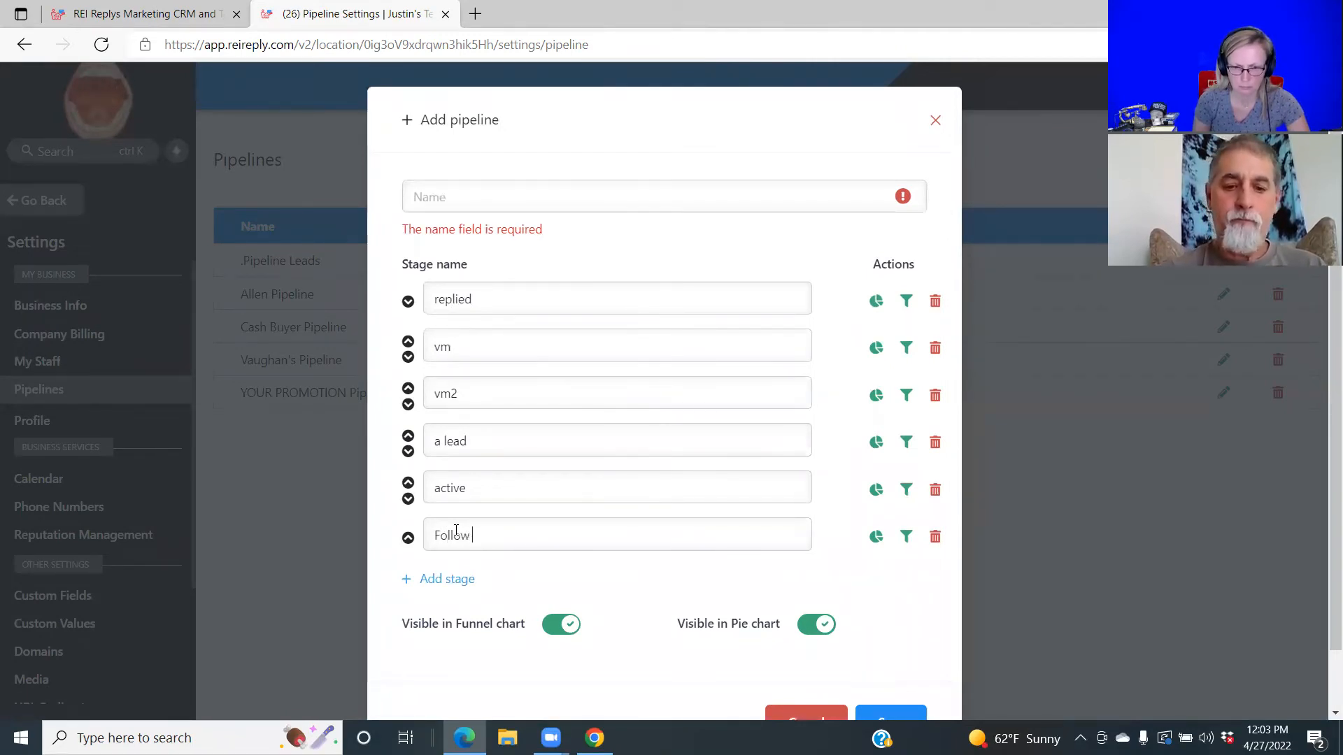
text( Up)
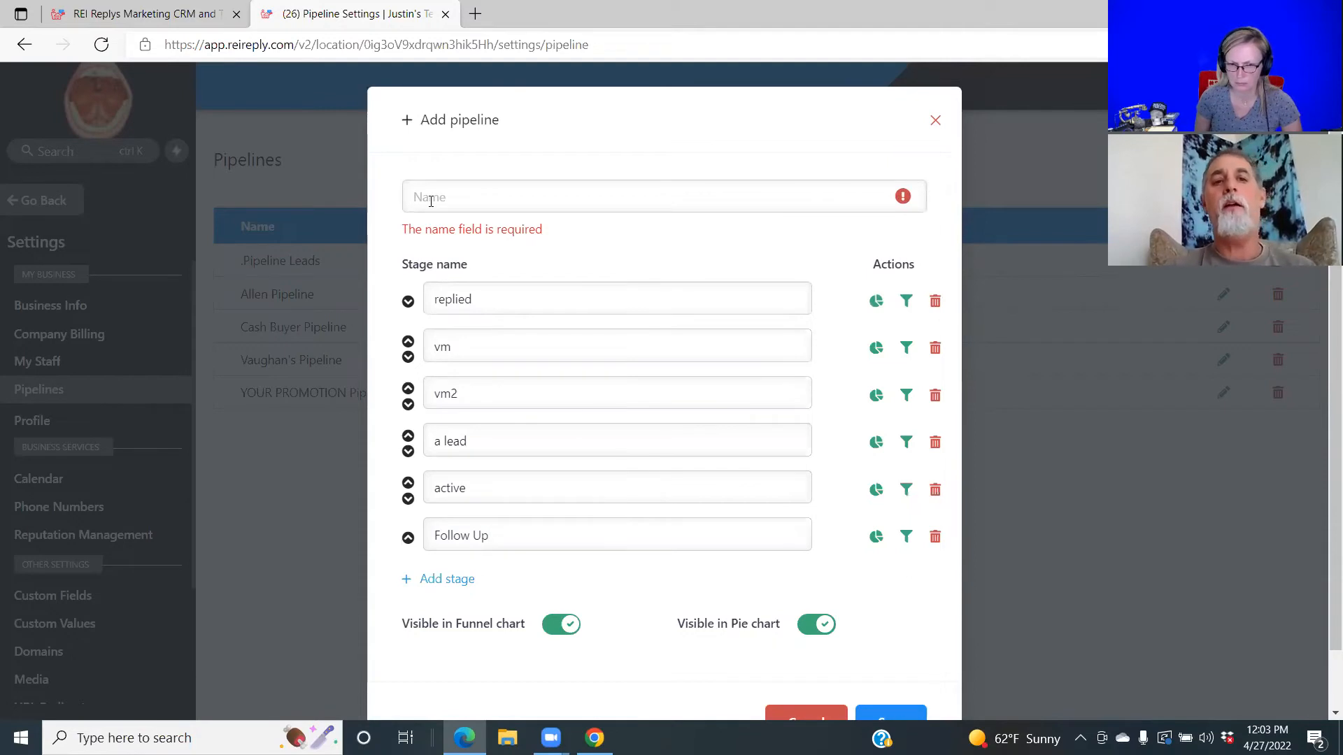
Name the pipeline MR, save it, and return to the automation triggers.
text(MR)
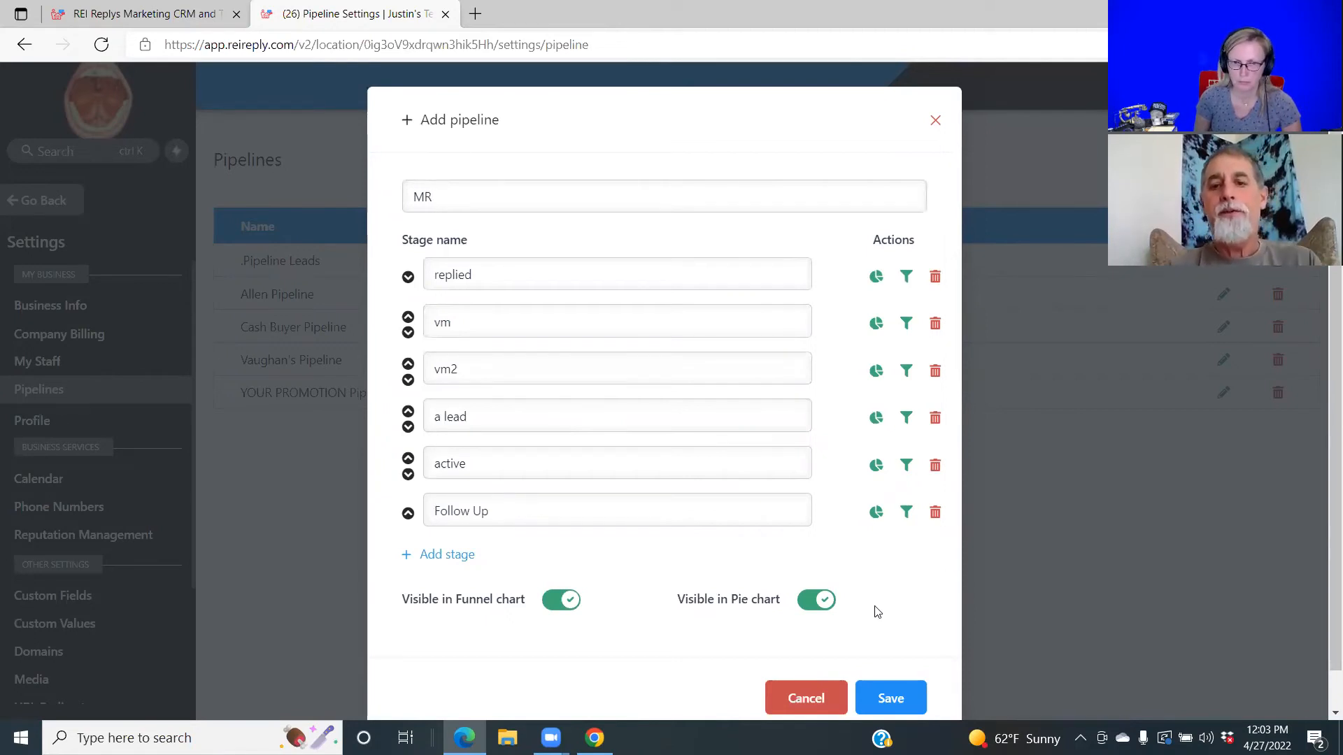
click(901, 699)
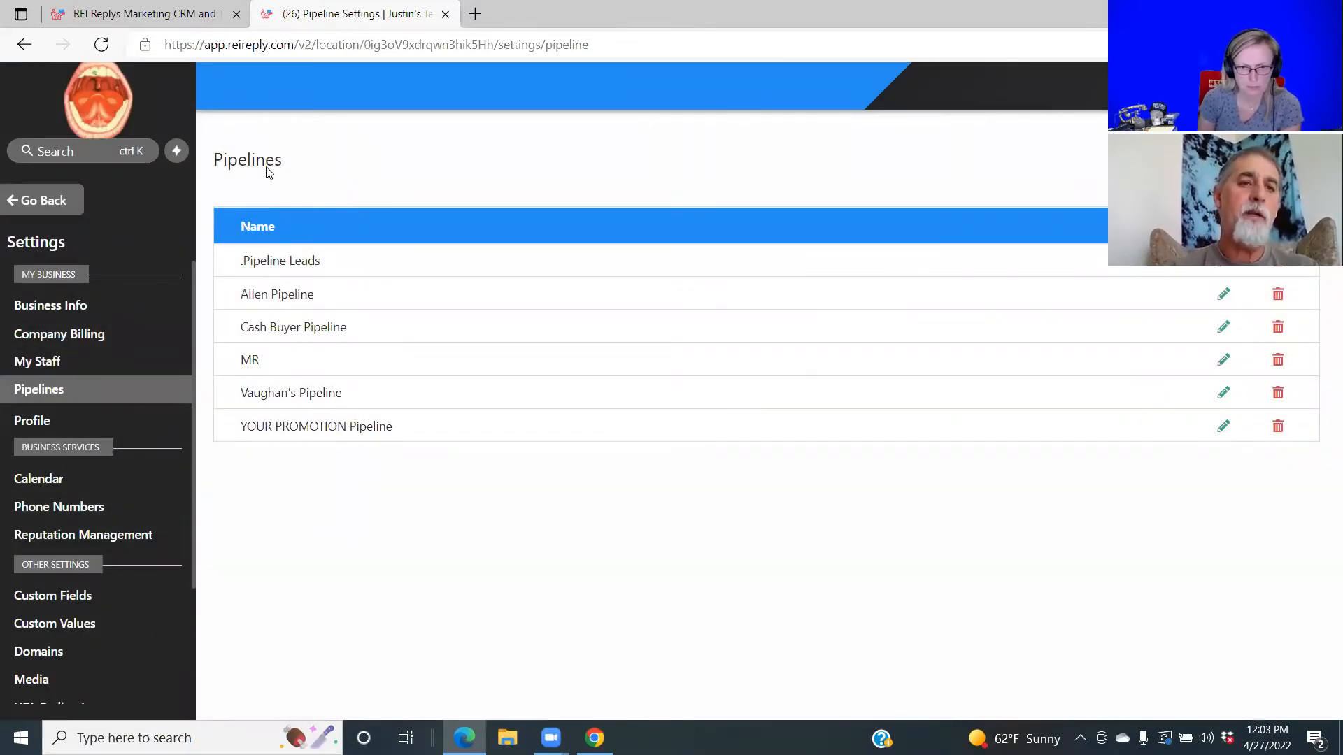
click(10, 207)
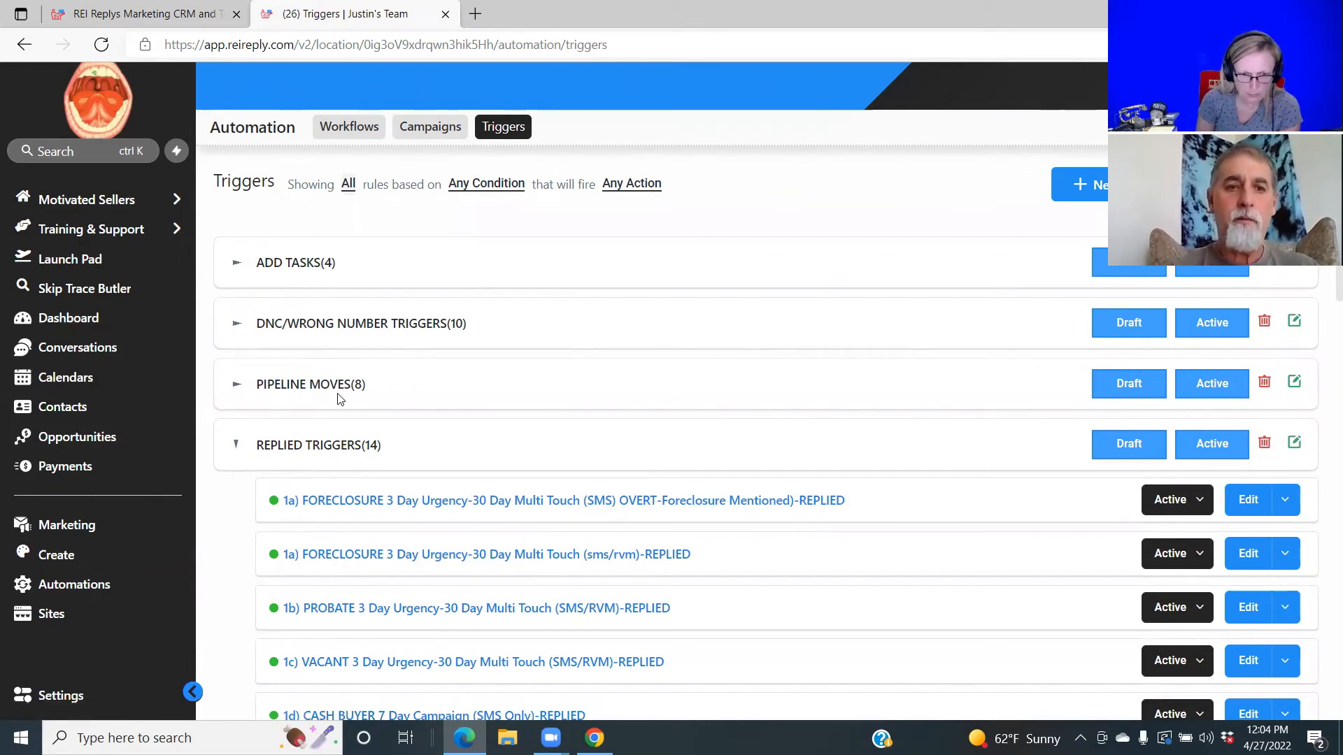
click(313, 446)
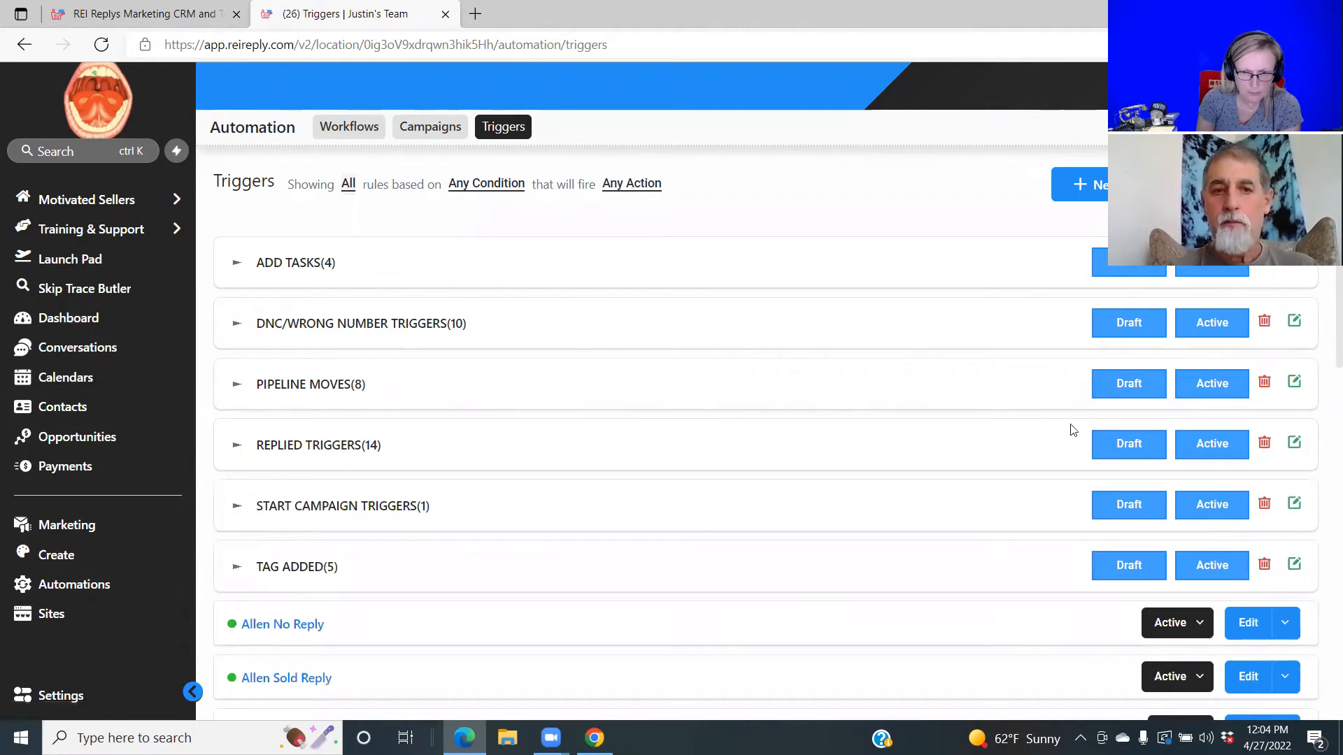
click(341, 446)
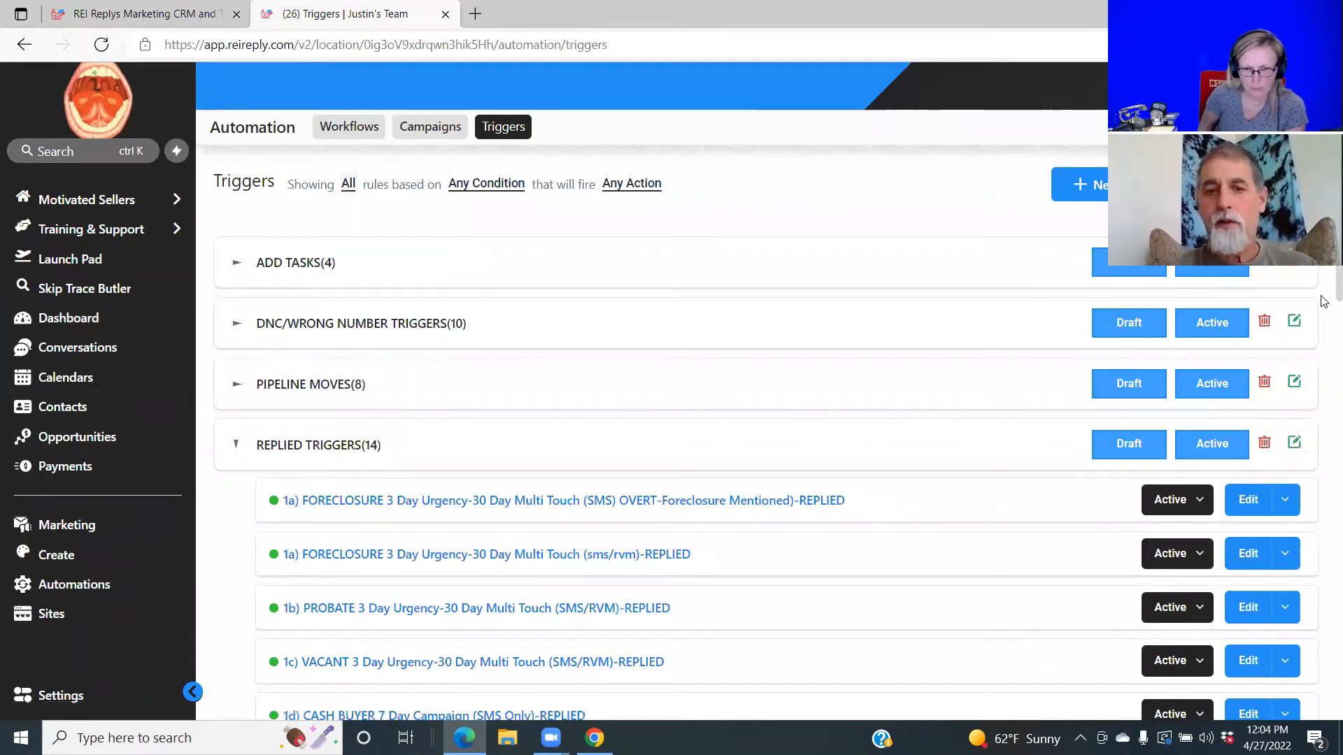
scroll(1322, 301, down, 3)
scroll(1322, 370, down, 2)
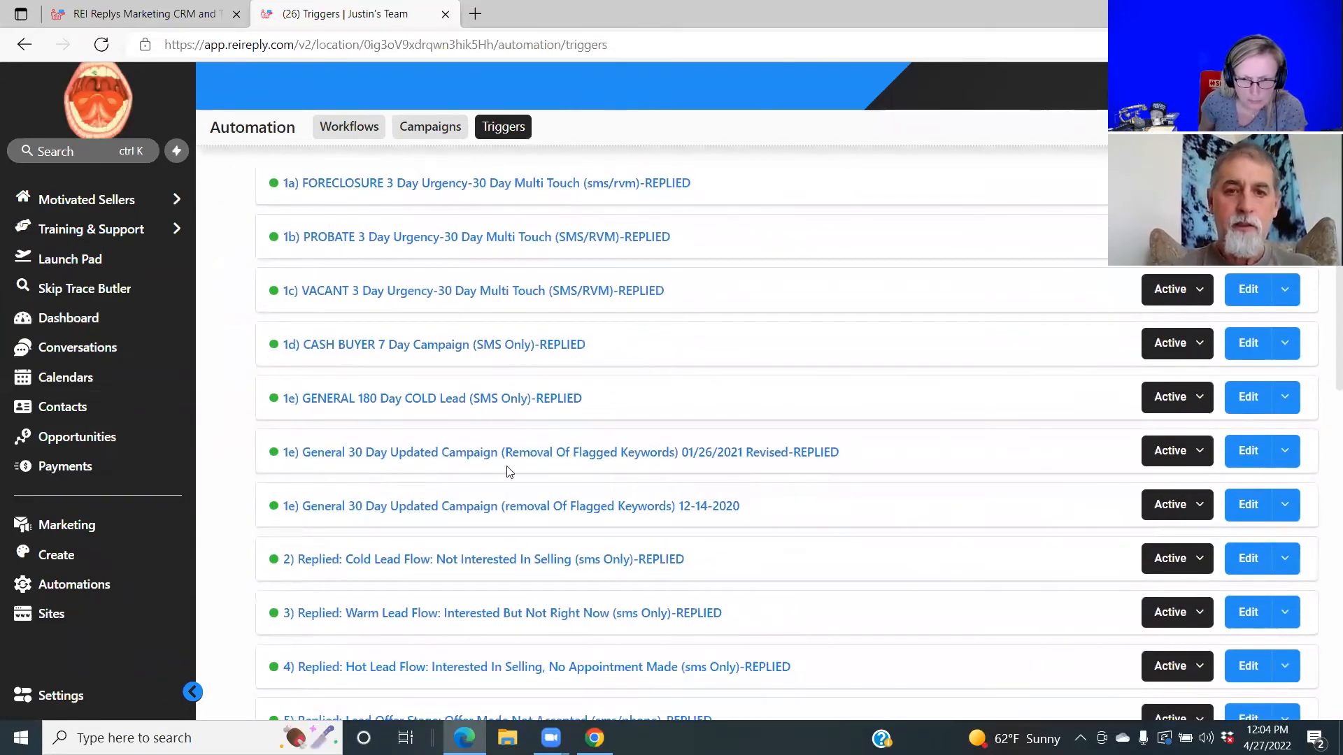
Copy the 1e) General 30 Day Updated Campaign 12-14-2020 trigger as a new trigger named MR.
click(474, 512)
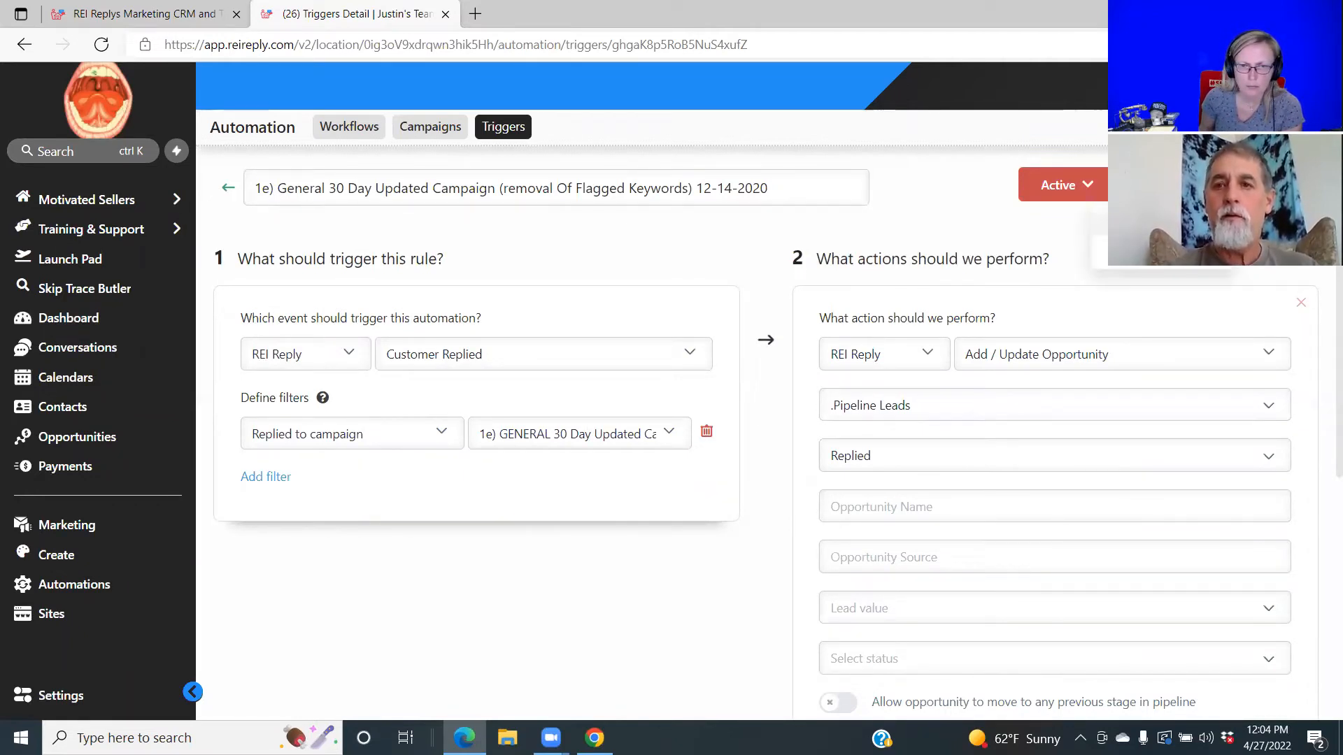
click(1133, 245)
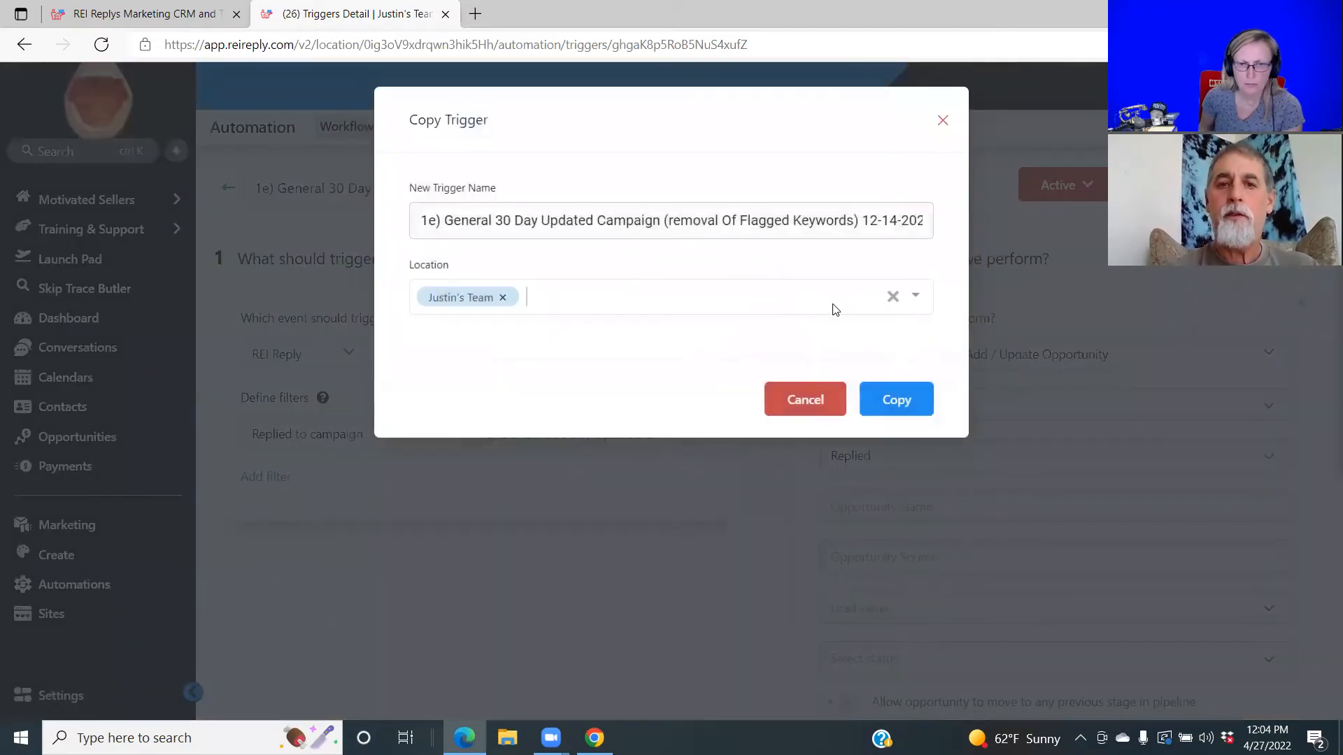
click(926, 219)
key(BackSpace)
key(BackSpace)
key(BackSpace)
key(BackSpace)
key(BackSpace)
key(BackSpace)
key(BackSpace)
key(BackSpace)
key(BackSpace)
key(BackSpace)
key(BackSpace)
key(BackSpace)
key(BackSpace)
key(BackSpace)
key(BackSpace)
key(BackSpace)
key(BackSpace)
key(BackSpace)
key(BackSpace)
key(BackSpace)
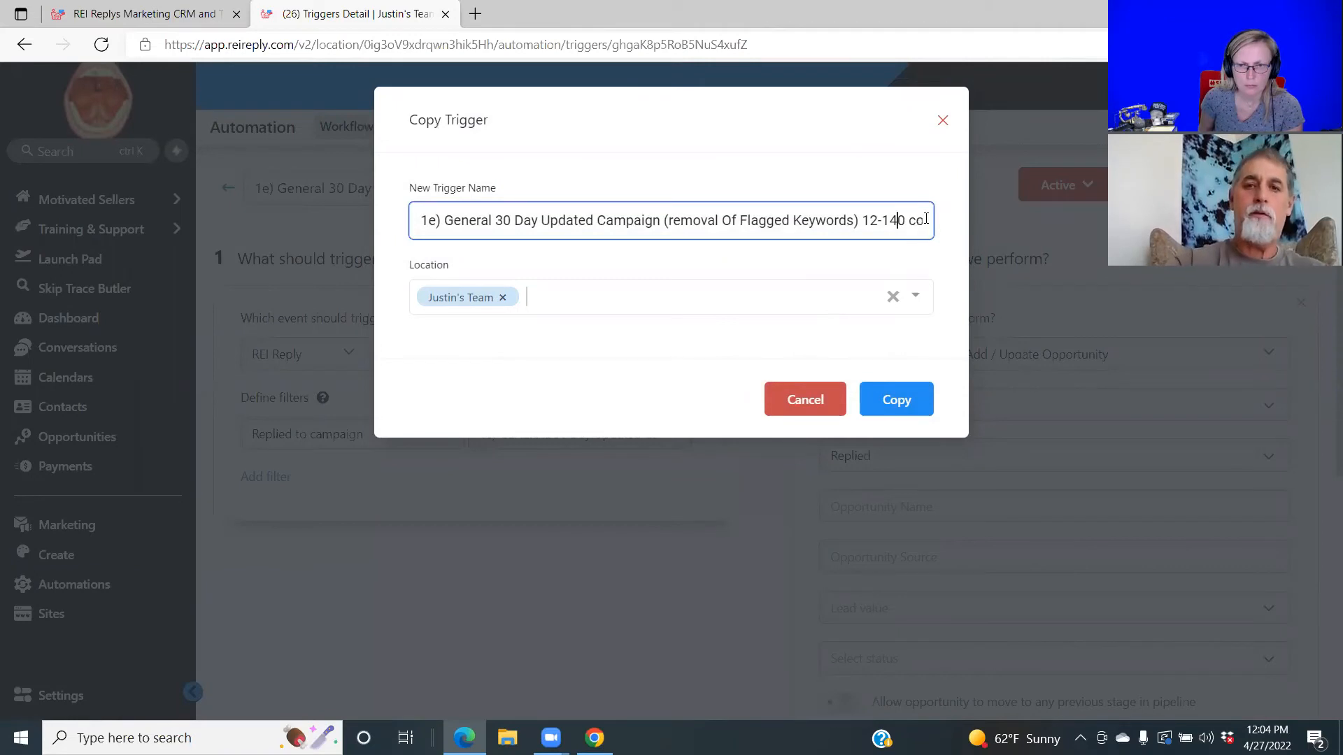
key(BackSpace)
key(BackSpace)
key(BackSpace)
key(BackSpace)
key(BackSpace)
key(BackSpace)
key(BackSpace)
key(BackSpace)
key(BackSpace)
key(BackSpace)
key(BackSpace)
key(BackSpace)
key(BackSpace)
key(BackSpace)
key(BackSpace)
key(BackSpace)
key(BackSpace)
key(BackSpace)
key(BackSpace)
key(BackSpace)
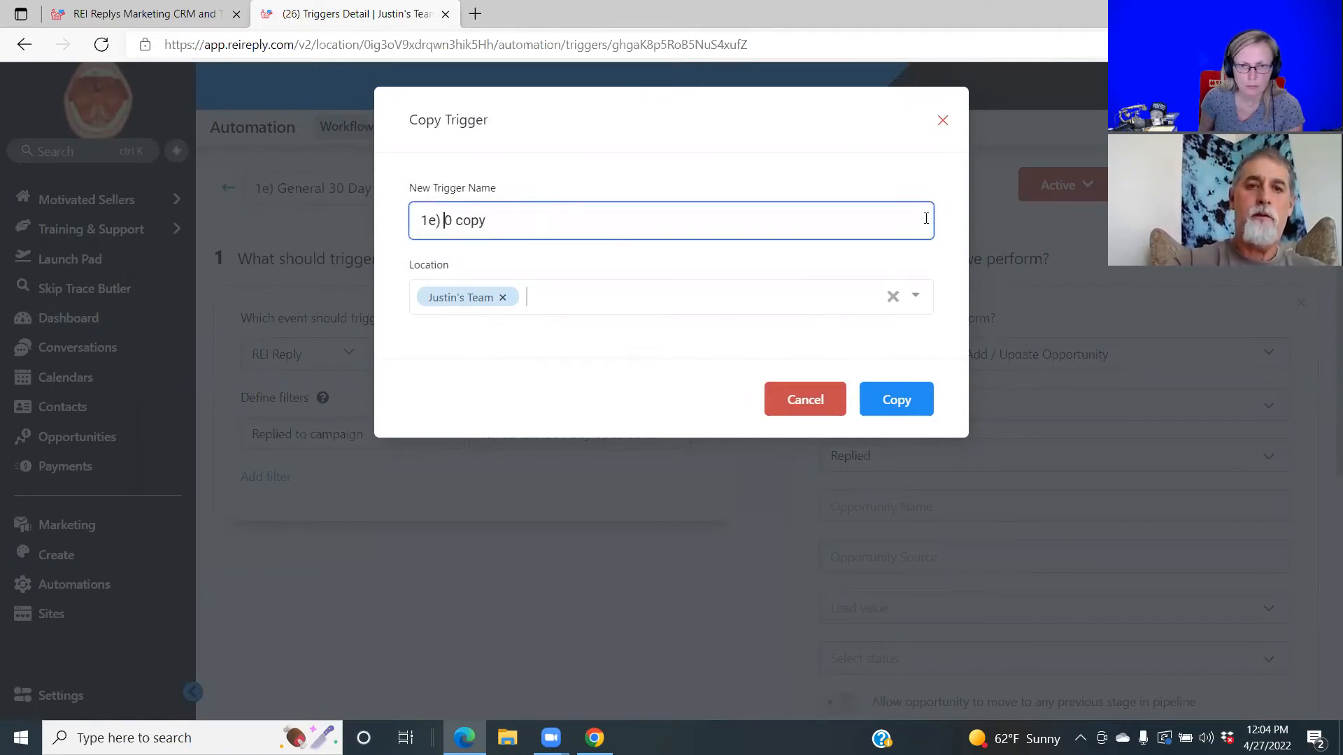
key(Delete)
key(Delete)
key(Delete)
key(Delete)
key(Delete)
key(Delete)
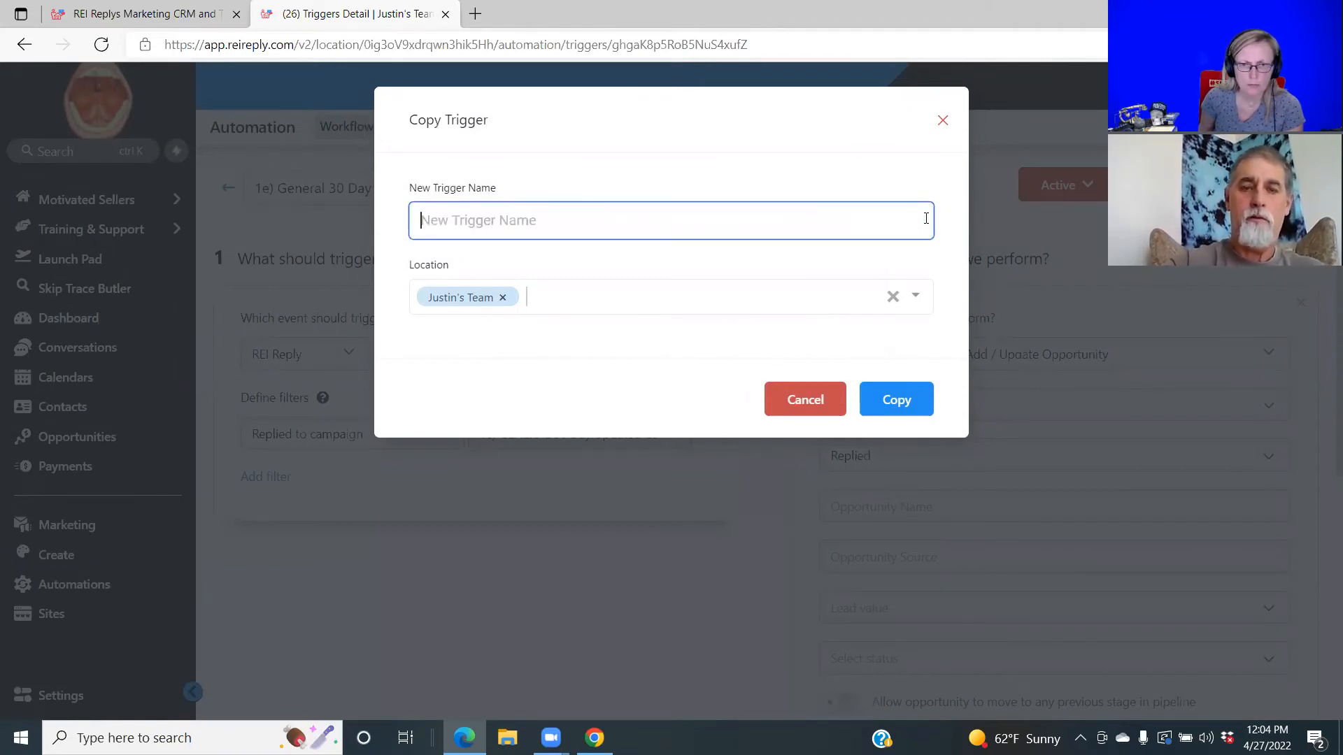
text(MR)
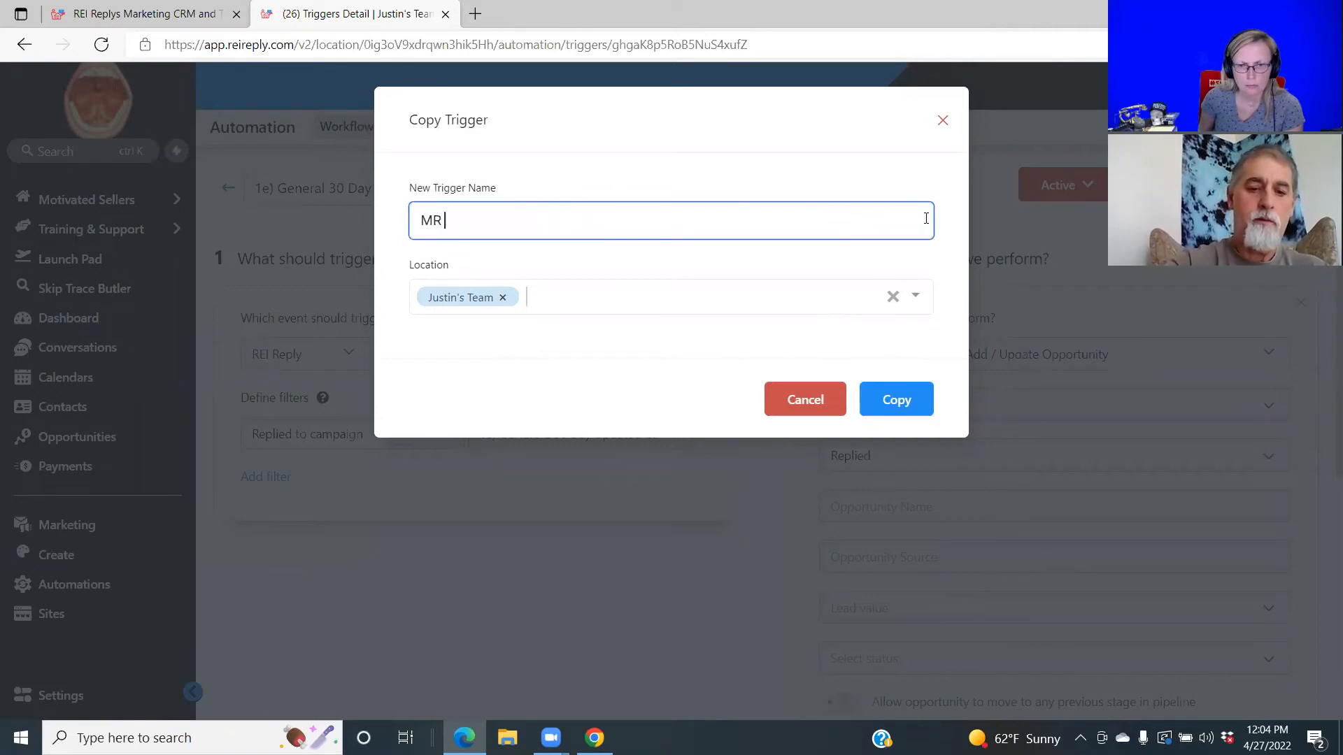
click(897, 399)
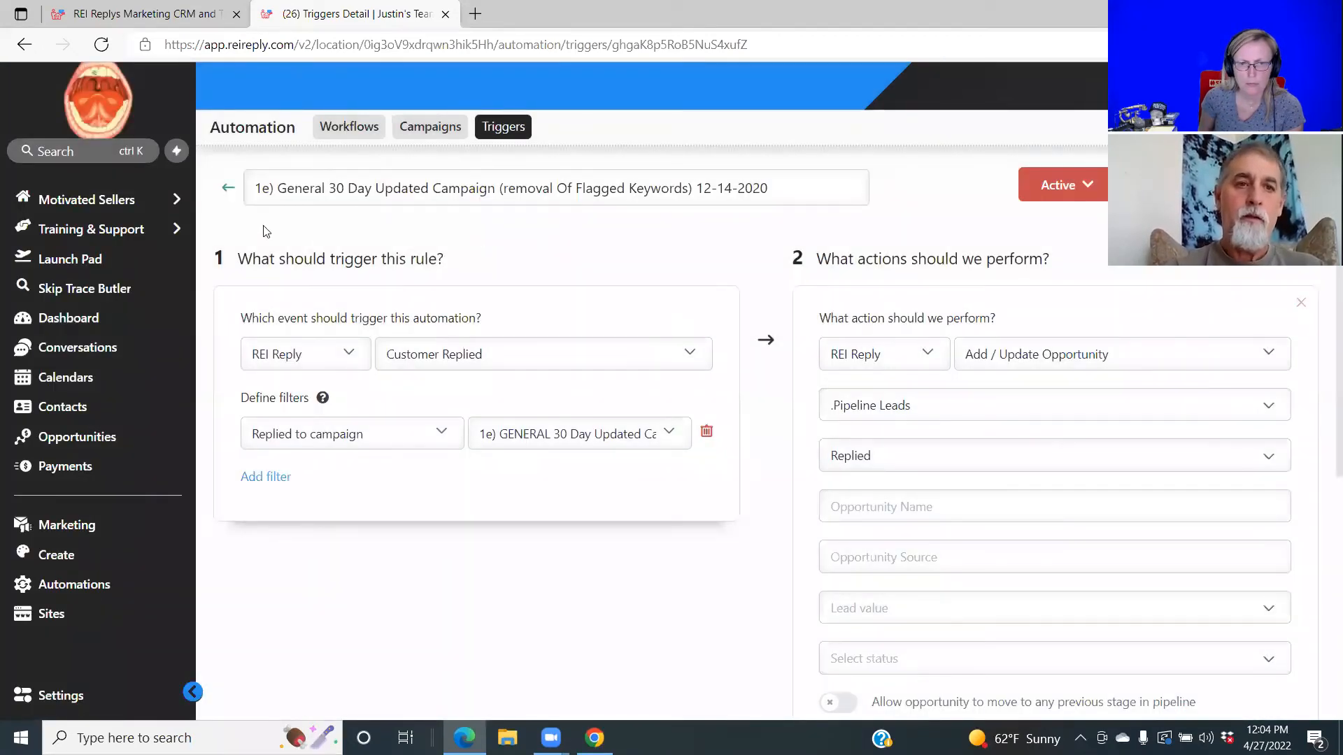
Return to the triggers list and scroll to locate the Draft Main Trigger.
click(226, 193)
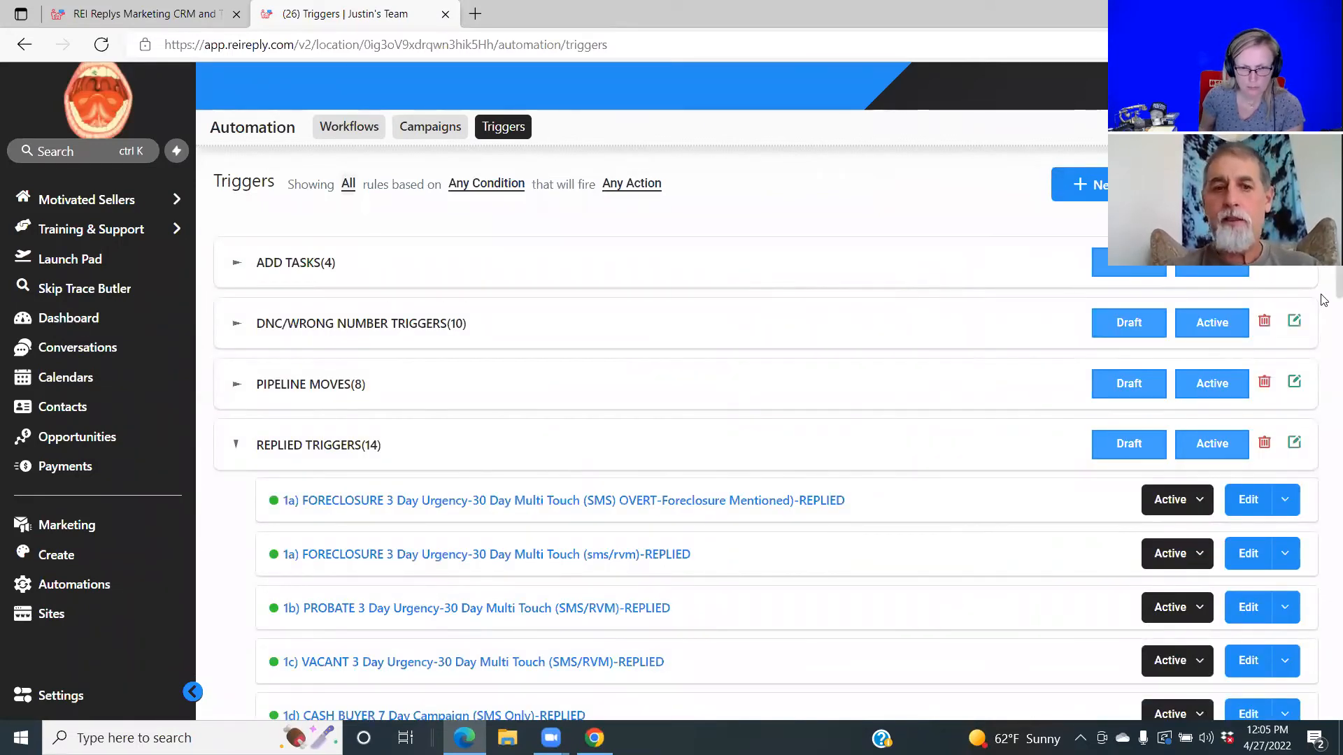
scroll(1325, 301, down, 10)
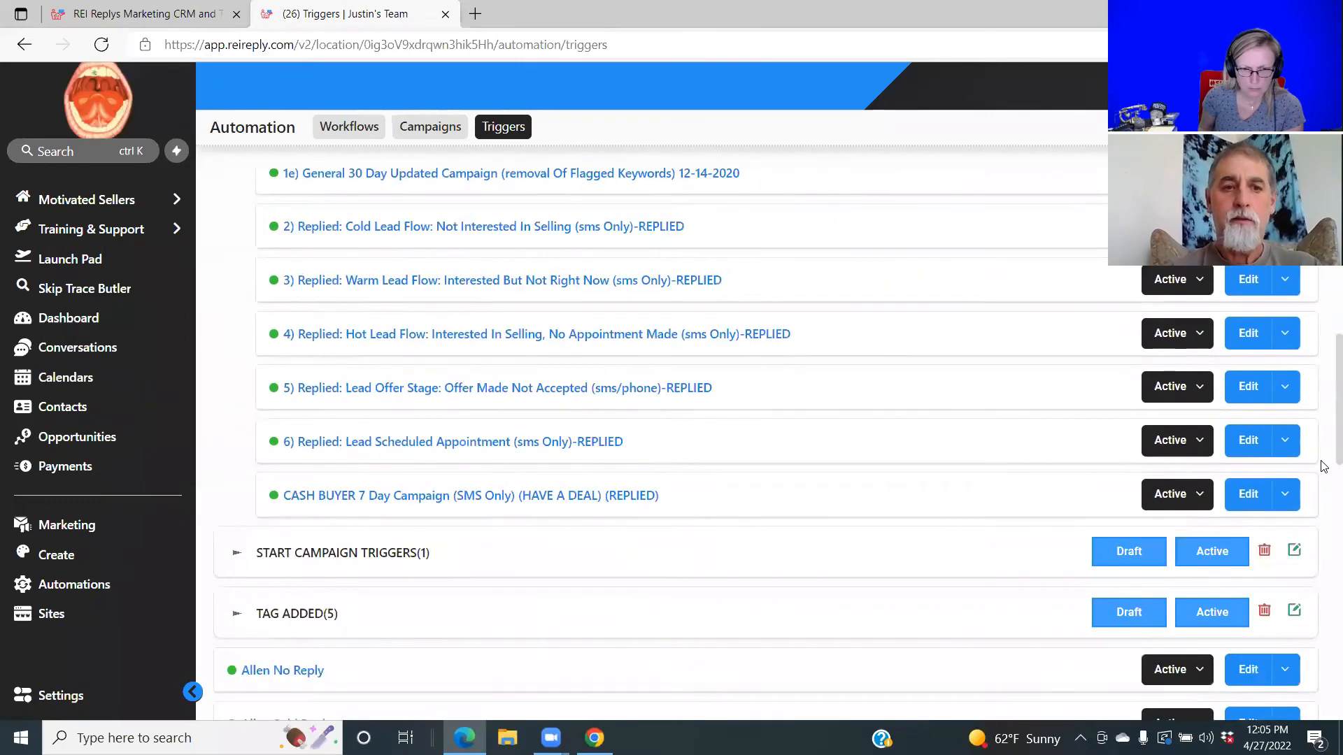
scroll(1324, 467, down, 6)
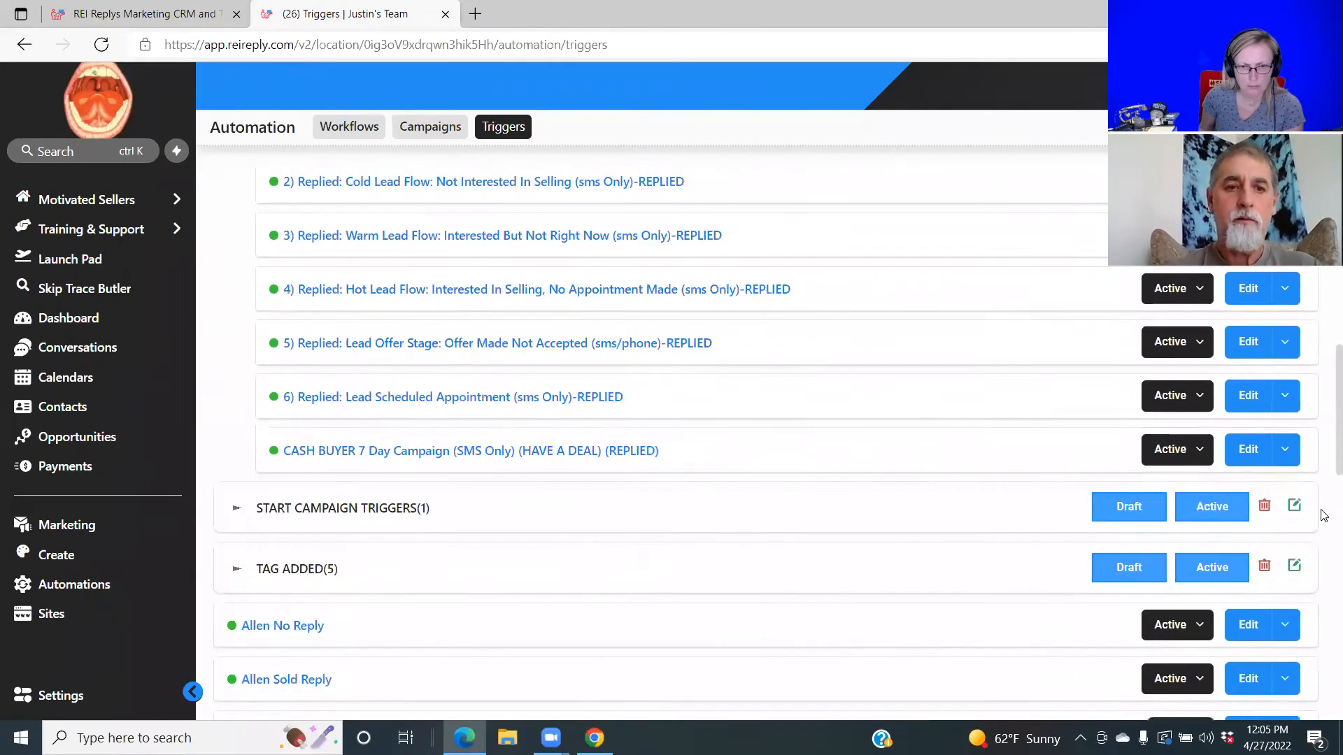
scroll(1324, 565, down, 7)
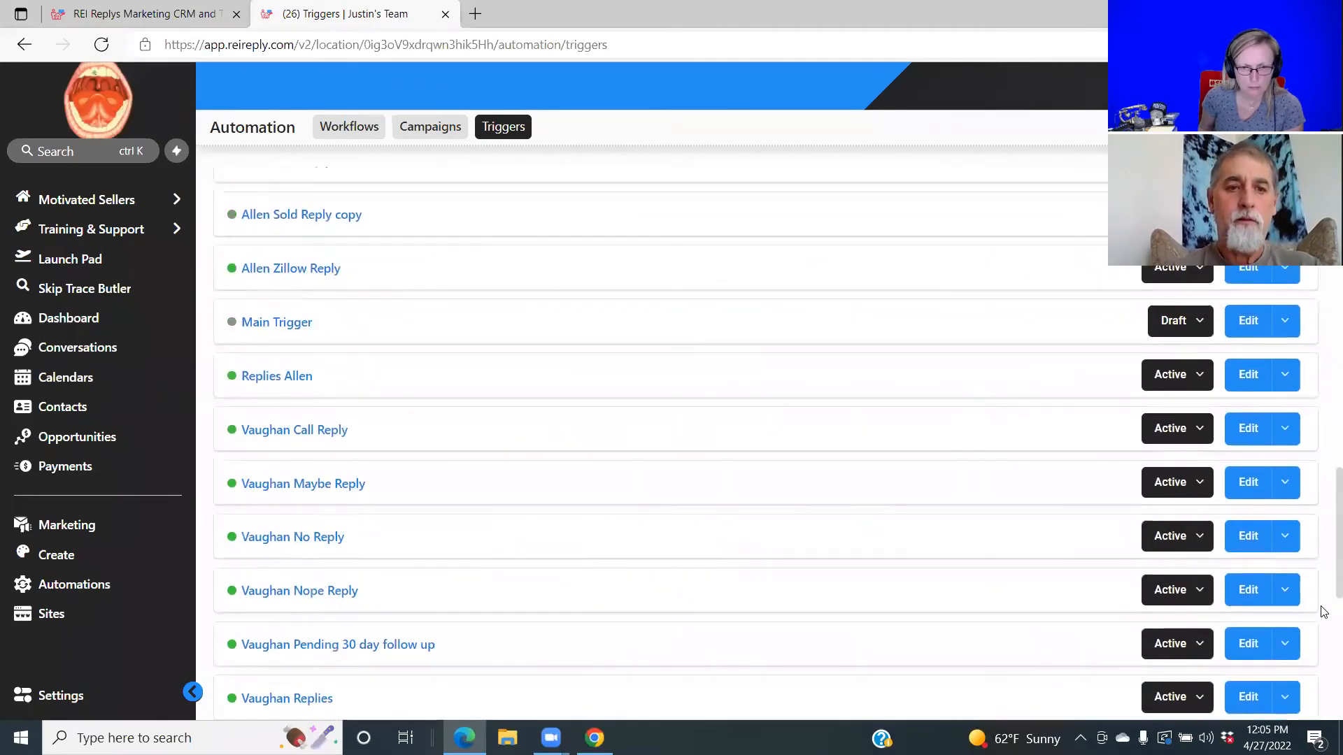
scroll(1324, 691, down, 3)
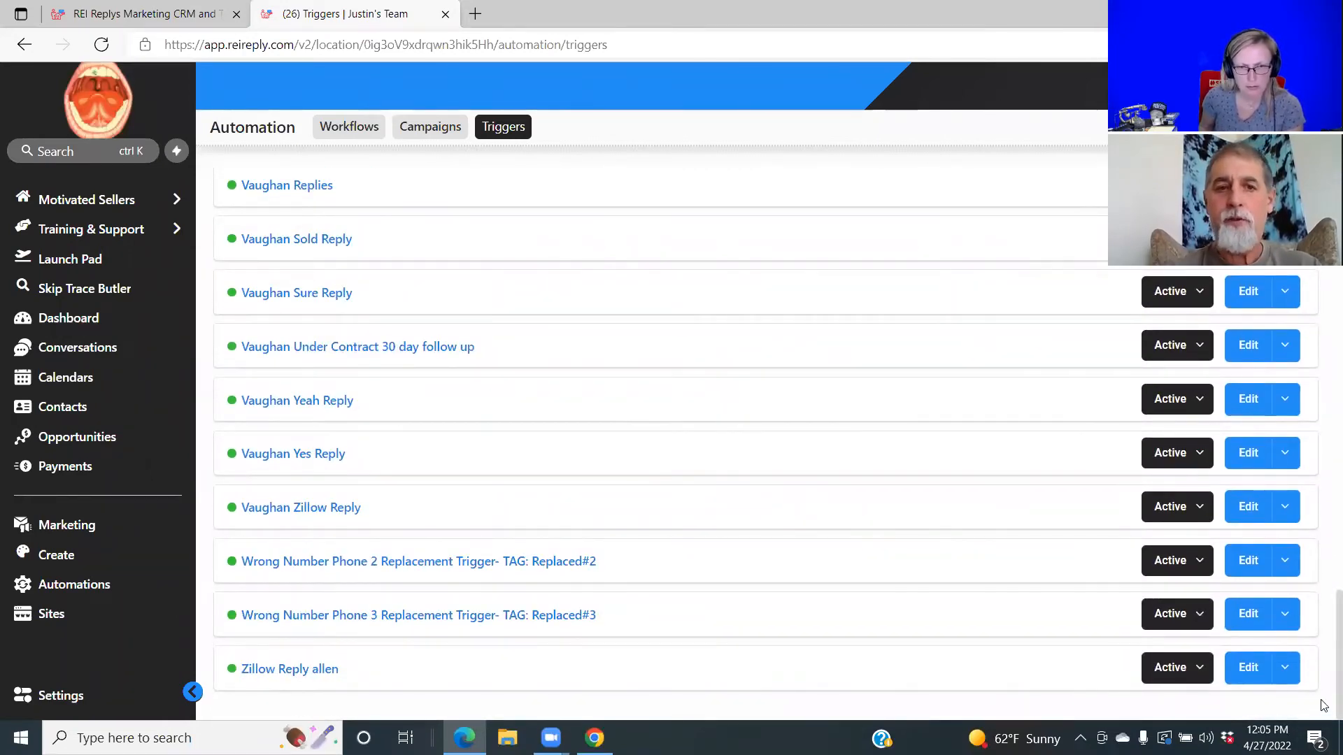
scroll(1325, 702, up, 5)
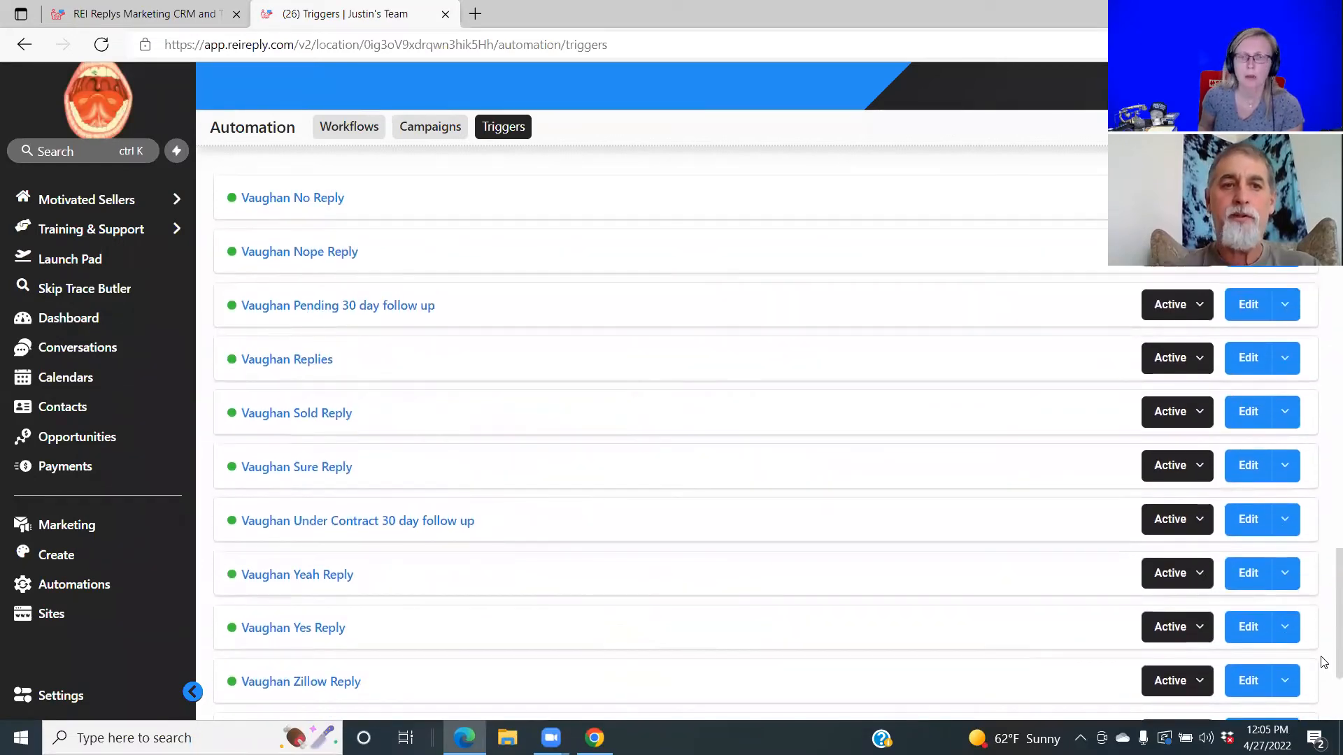
scroll(1324, 642, up, 3)
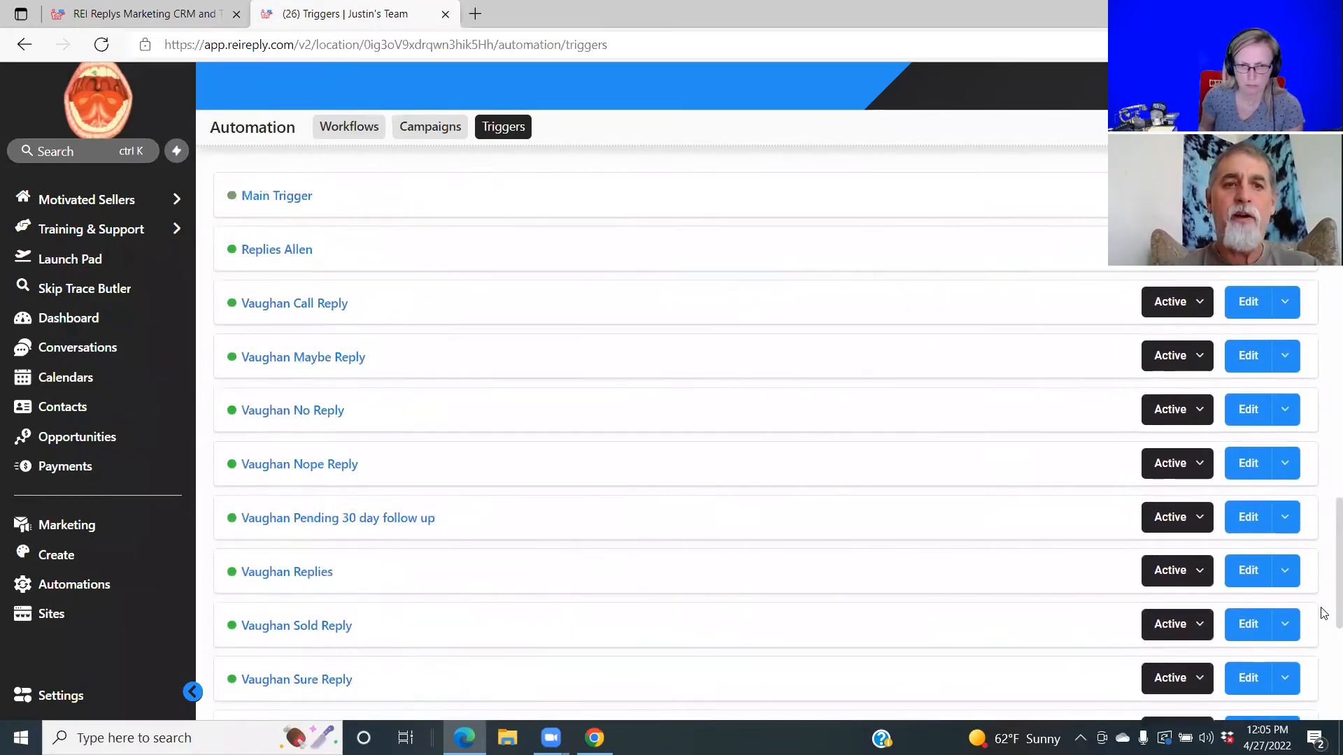
scroll(1324, 606, up, 1)
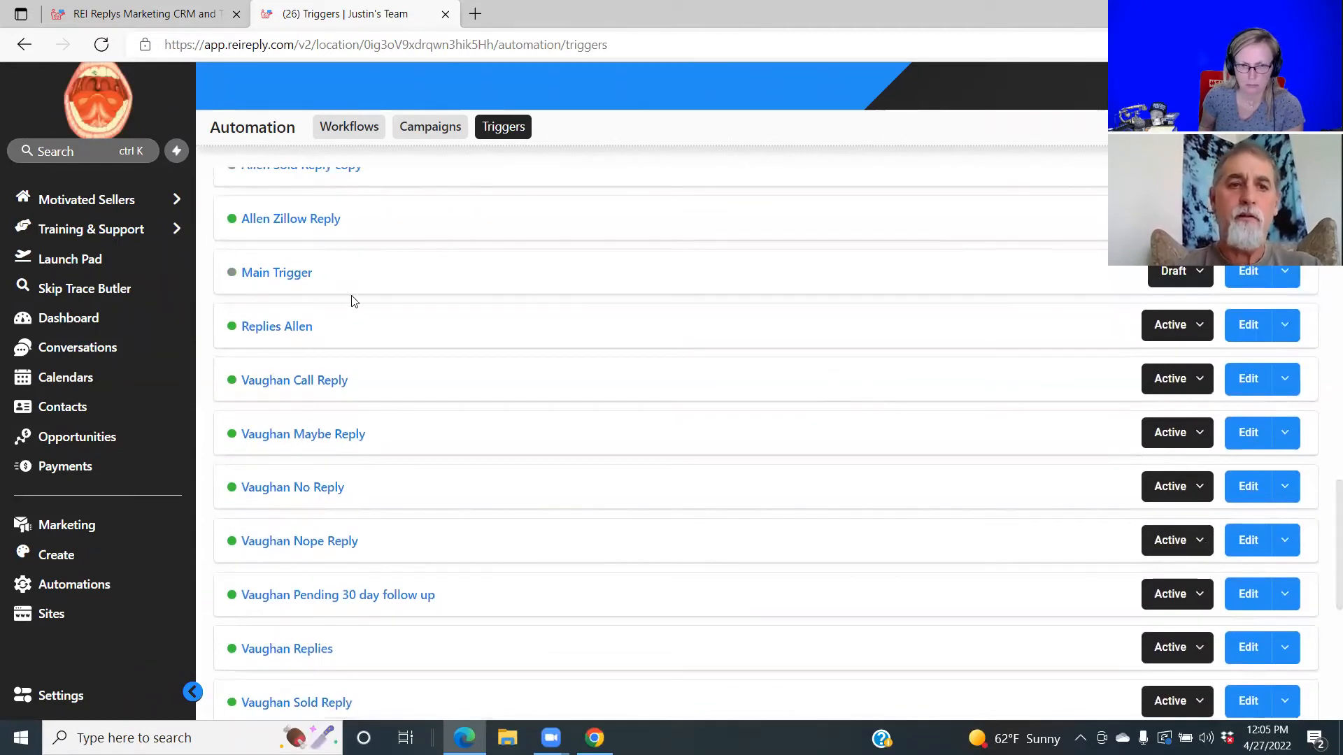
Open the draft Main Trigger and set its Replied to campaign filter to Zillow LO Copy.
click(293, 275)
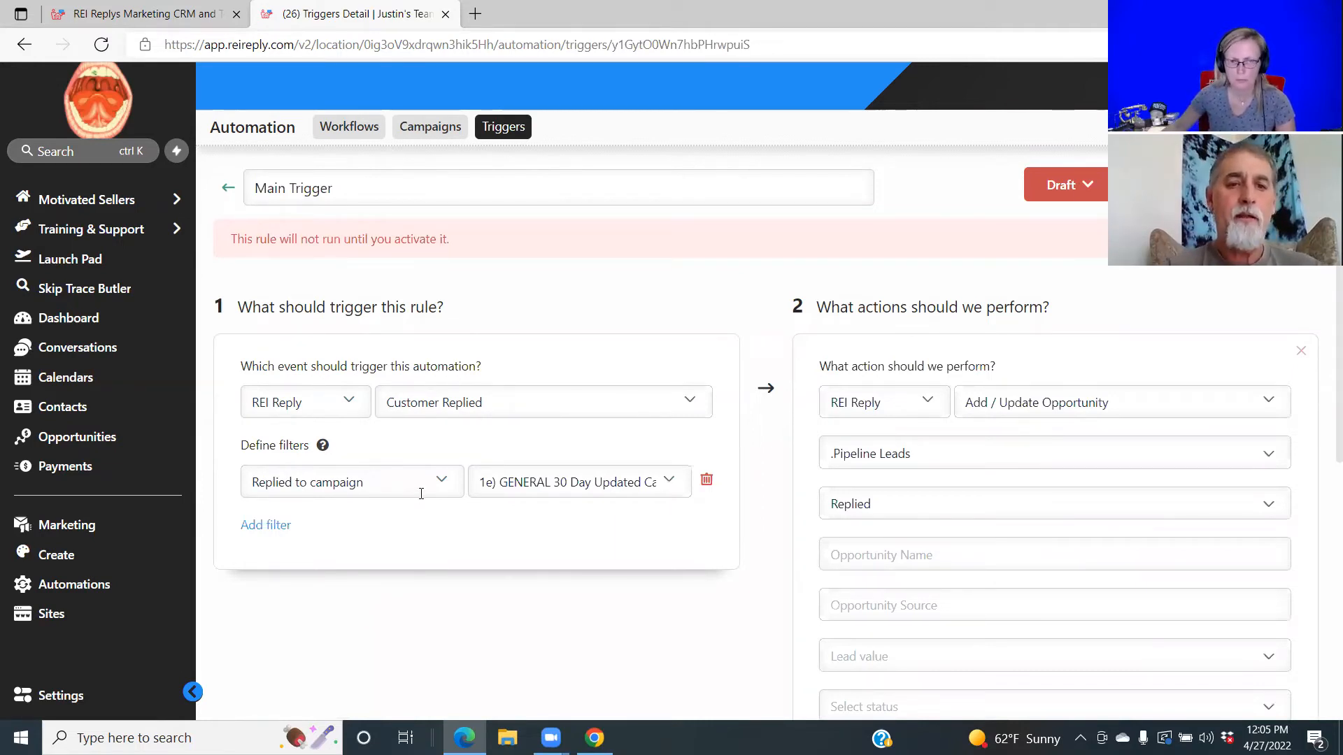
click(670, 485)
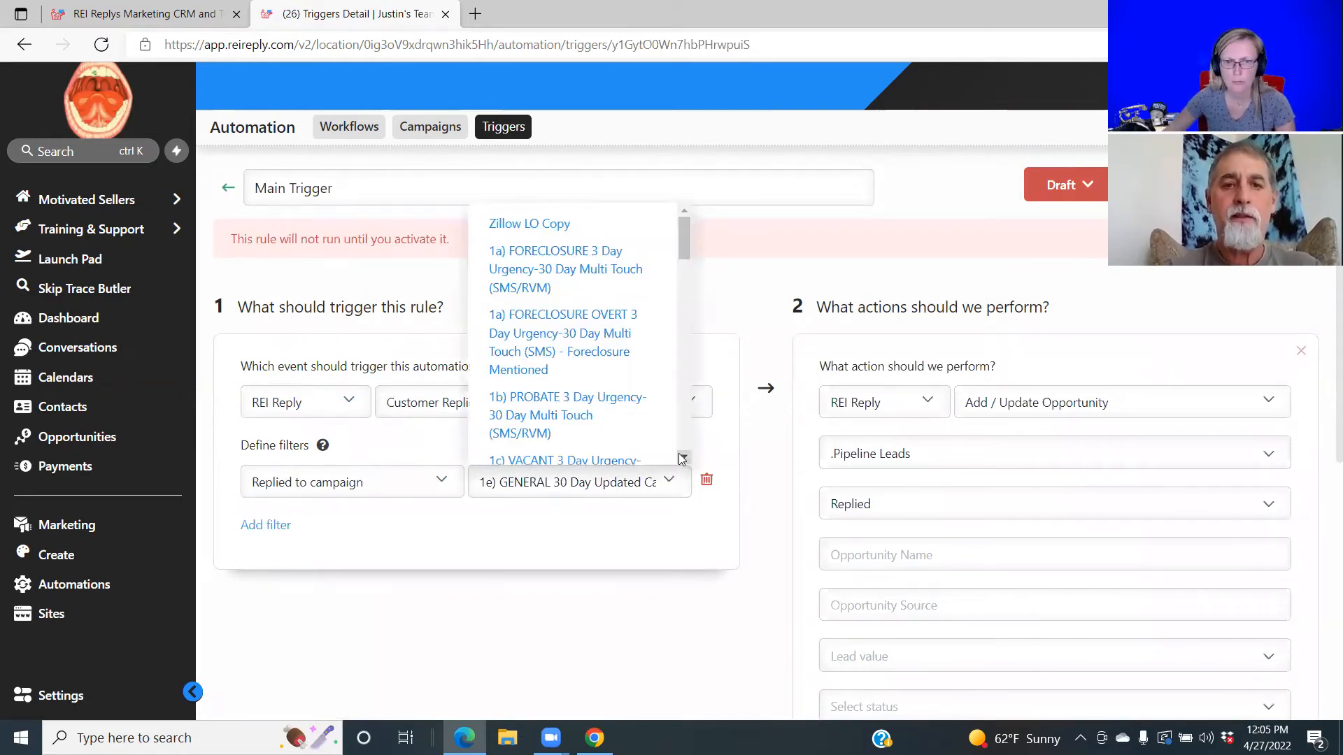
click(683, 458)
click(684, 458)
click(683, 457)
click(684, 457)
click(684, 458)
click(684, 458)
click(683, 458)
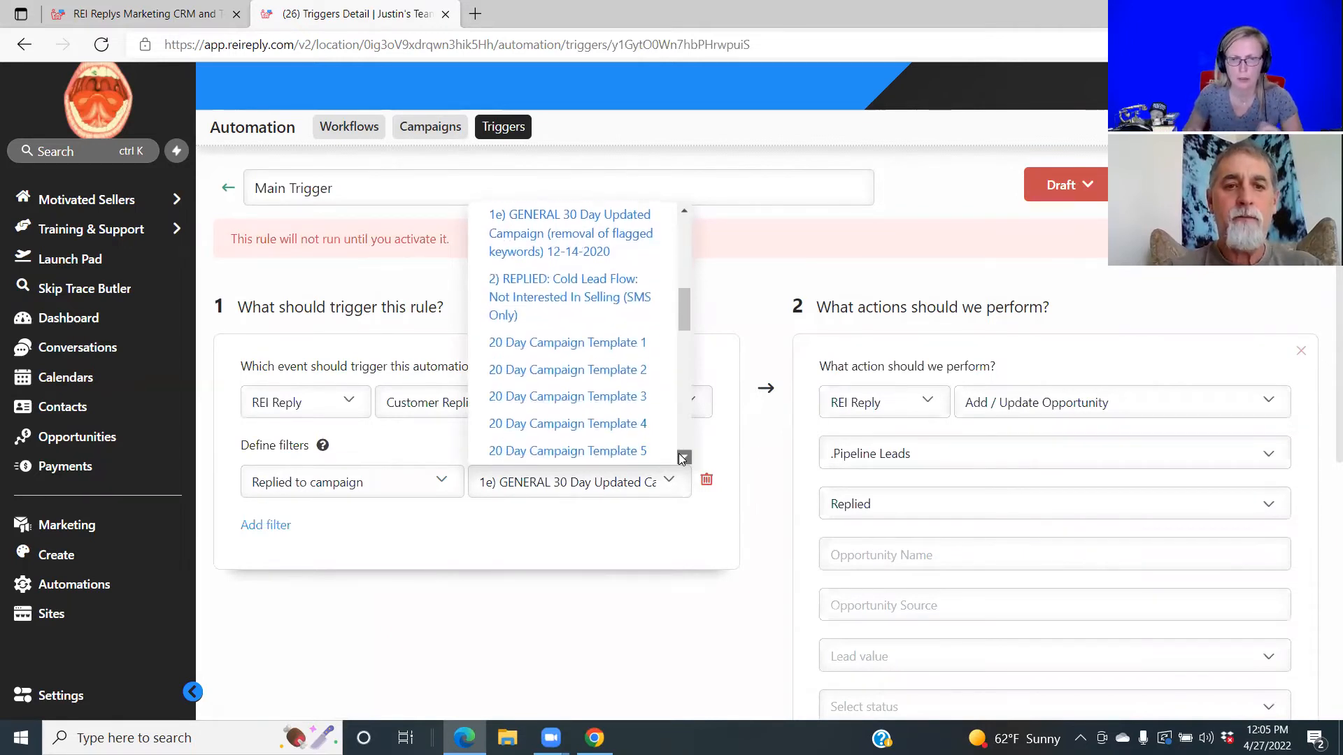
click(684, 458)
click(684, 458)
click(684, 457)
click(684, 457)
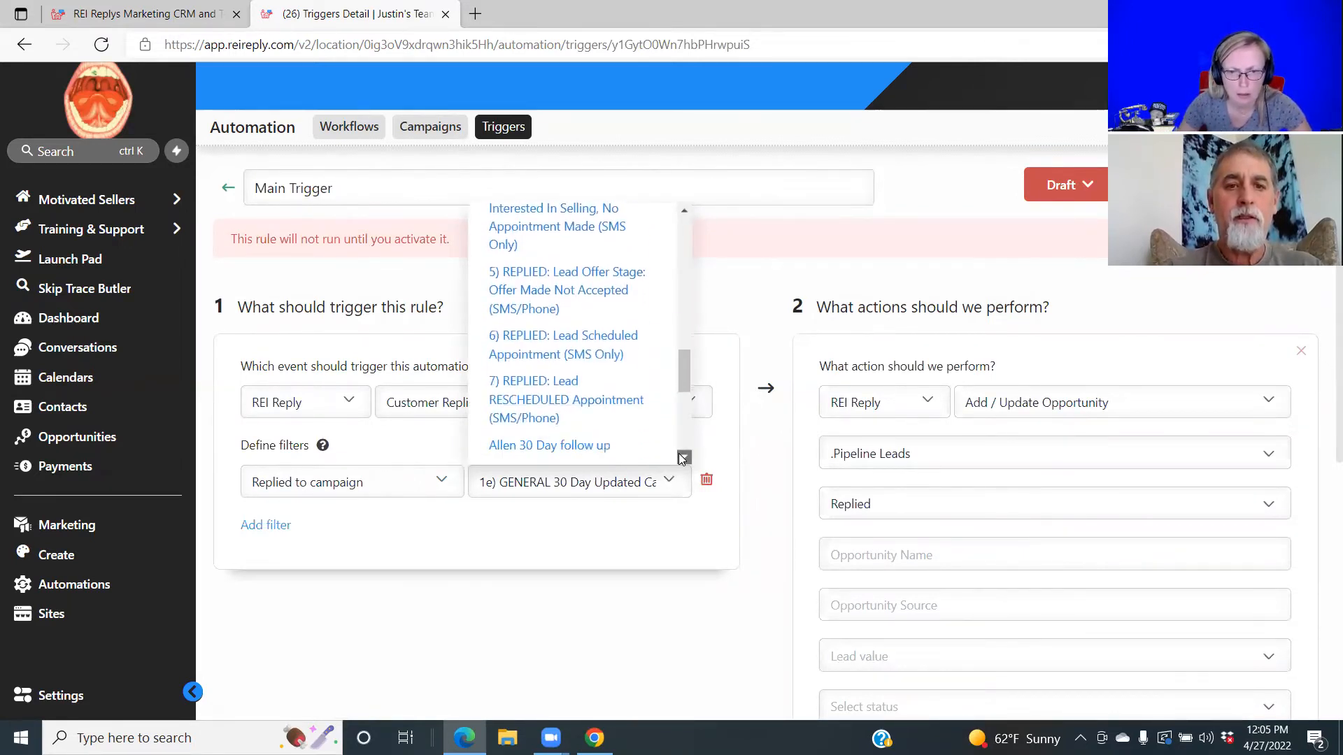
click(683, 457)
click(684, 458)
click(683, 457)
click(683, 457)
click(684, 458)
click(683, 458)
click(683, 458)
click(683, 457)
click(683, 457)
click(684, 457)
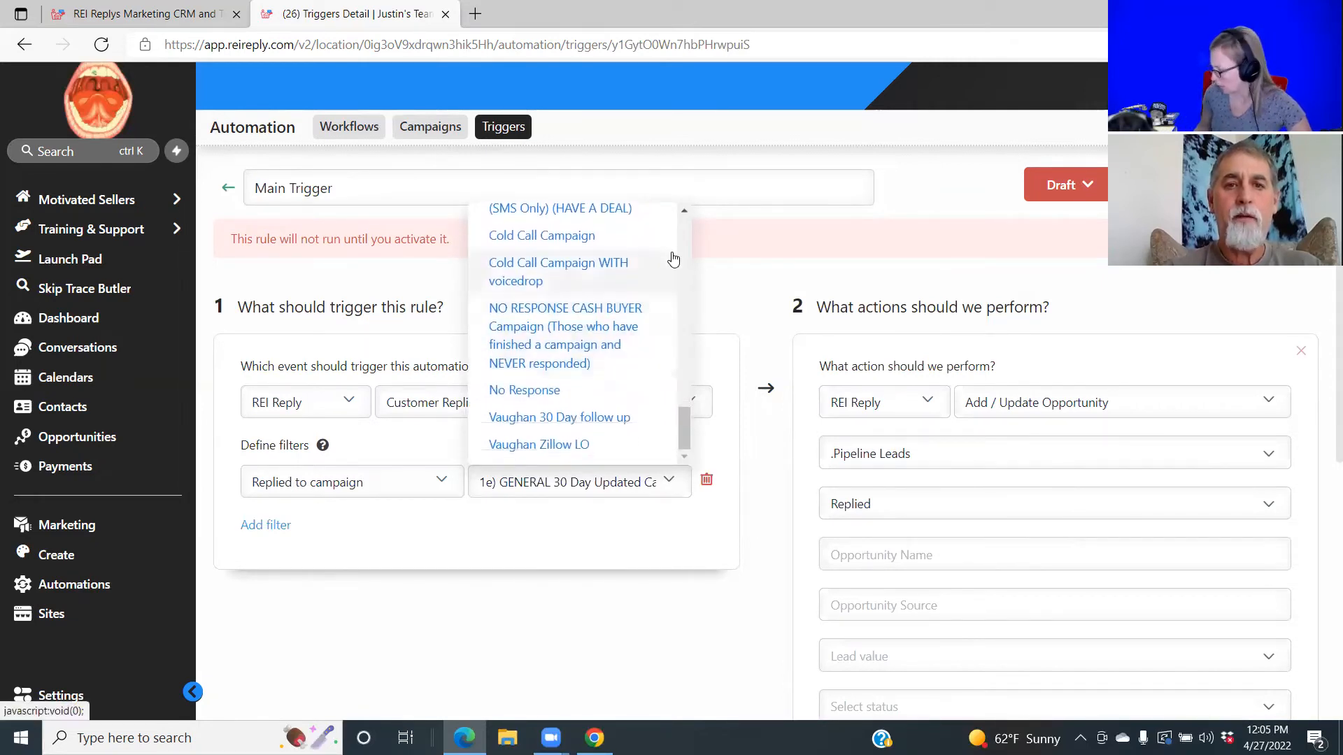
click(683, 212)
click(684, 211)
click(684, 211)
click(683, 211)
click(684, 211)
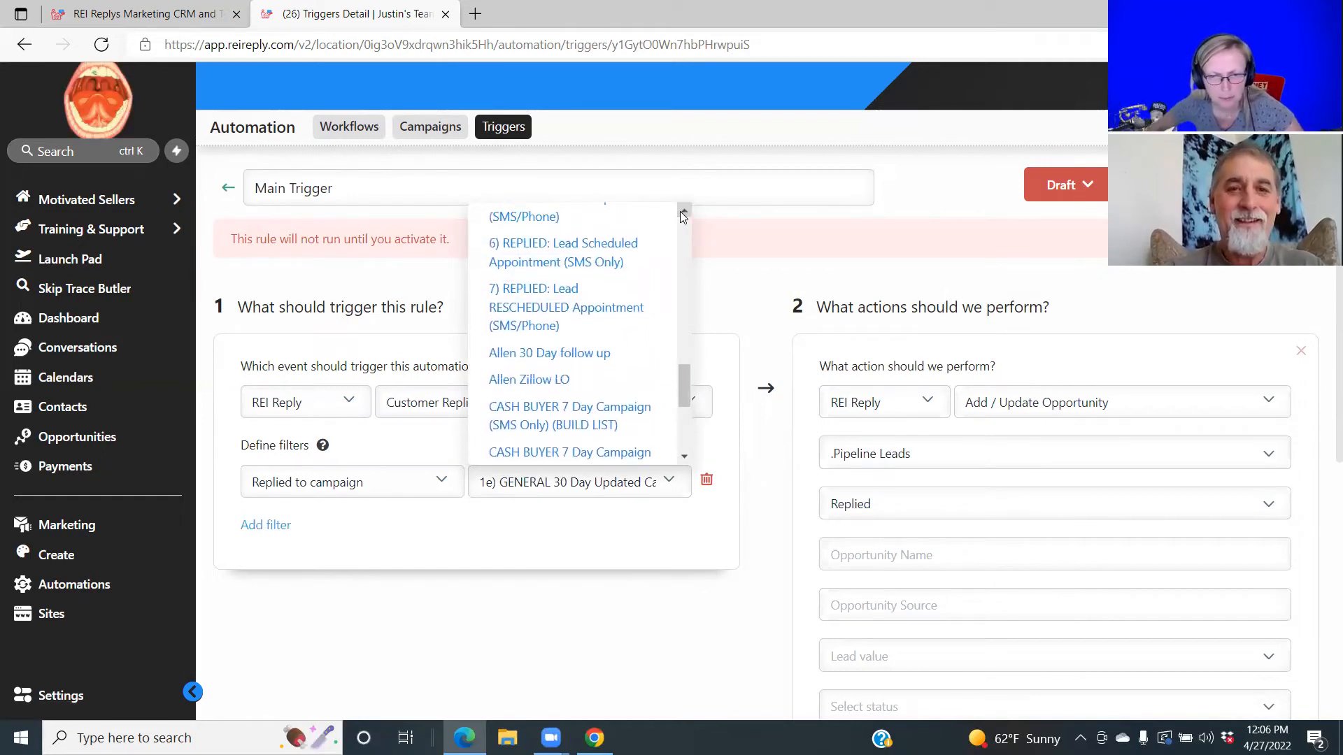
click(683, 211)
click(683, 211)
click(684, 211)
click(683, 212)
click(683, 211)
click(683, 212)
click(684, 211)
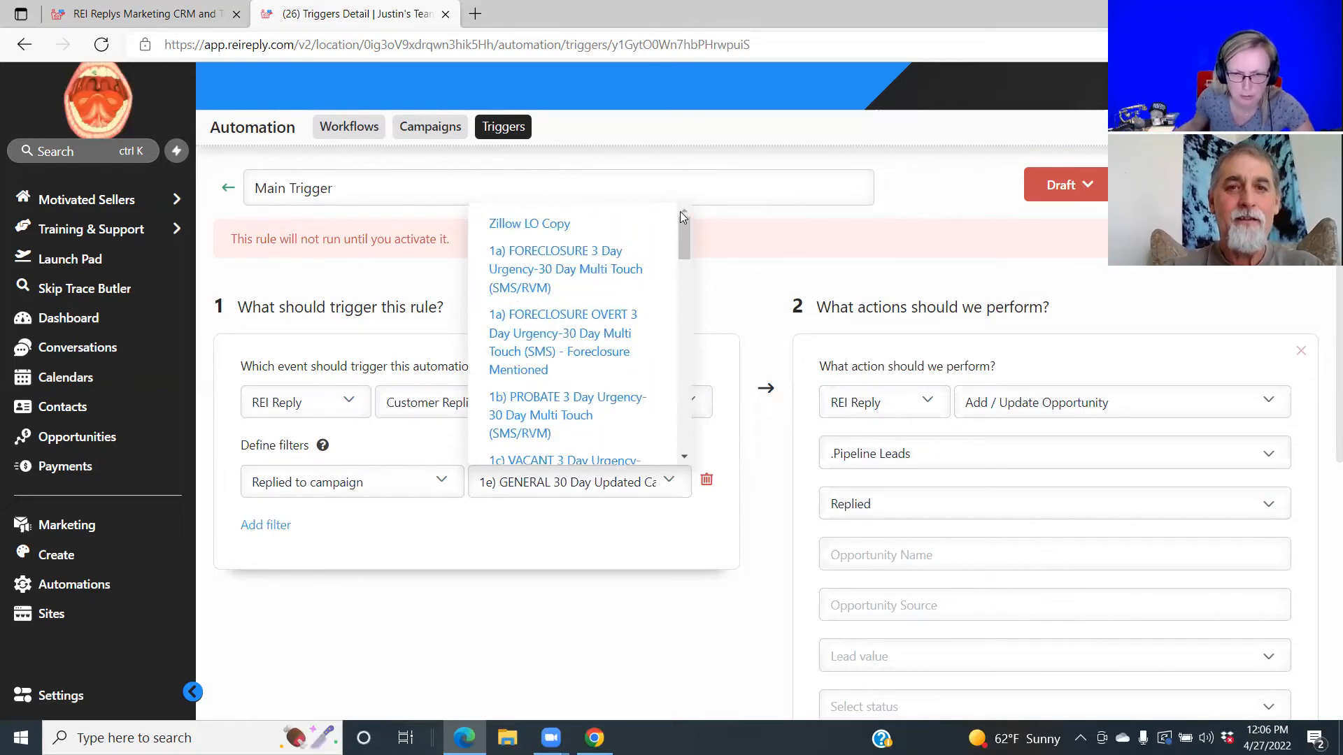
click(564, 224)
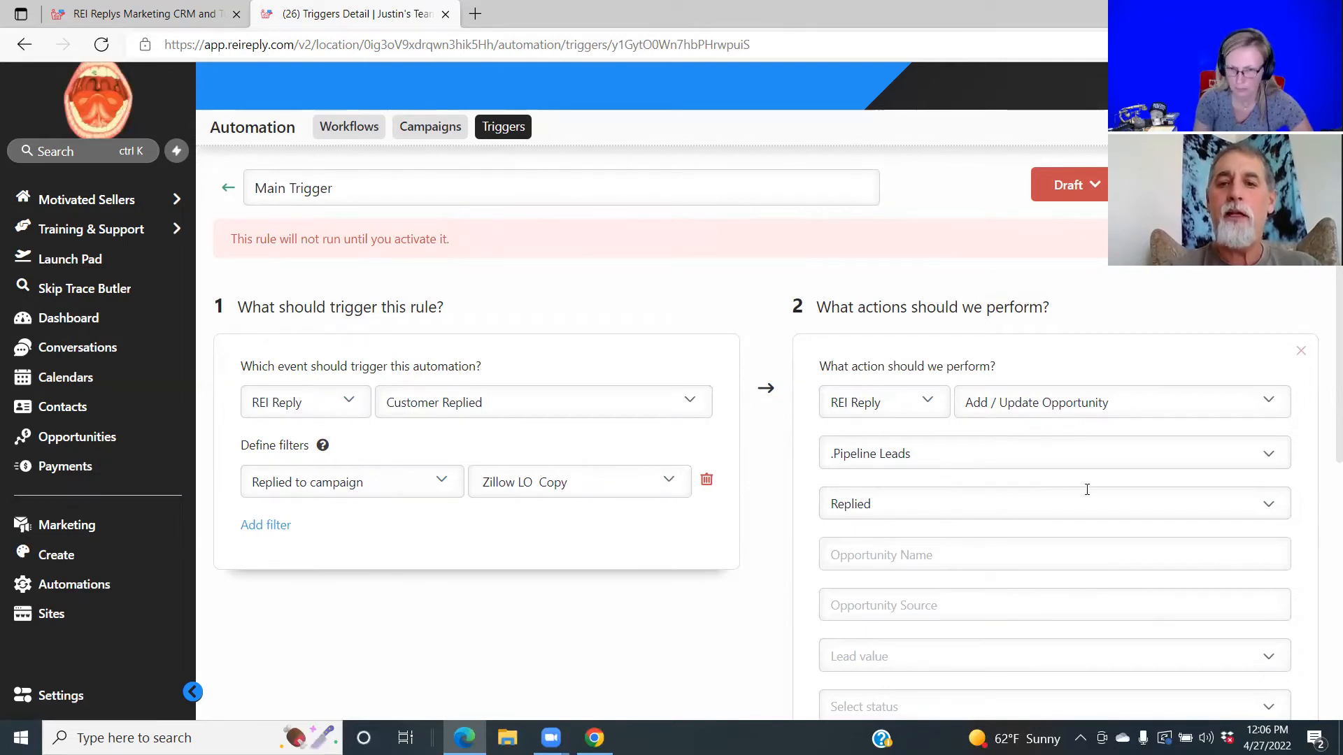
Set the opportunity action to the MR pipeline at the replied stage.
click(1270, 456)
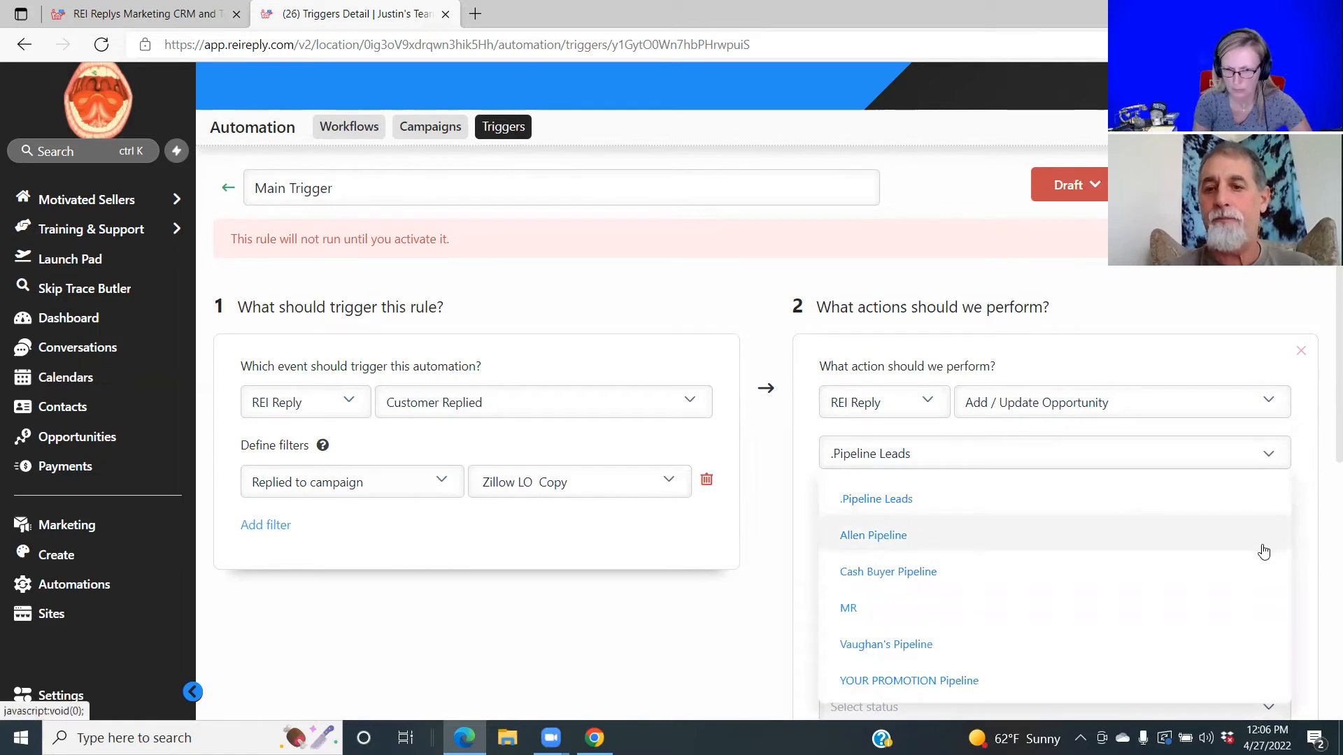
click(994, 617)
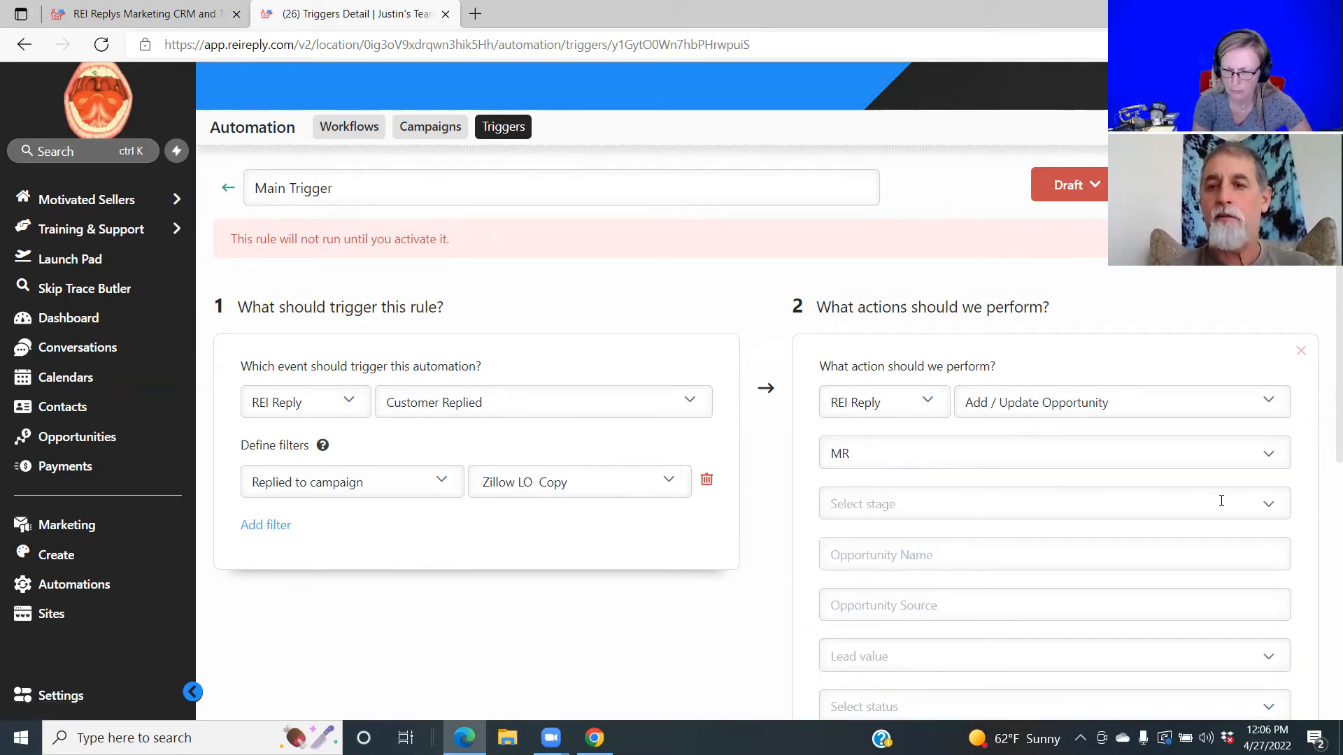
click(1270, 507)
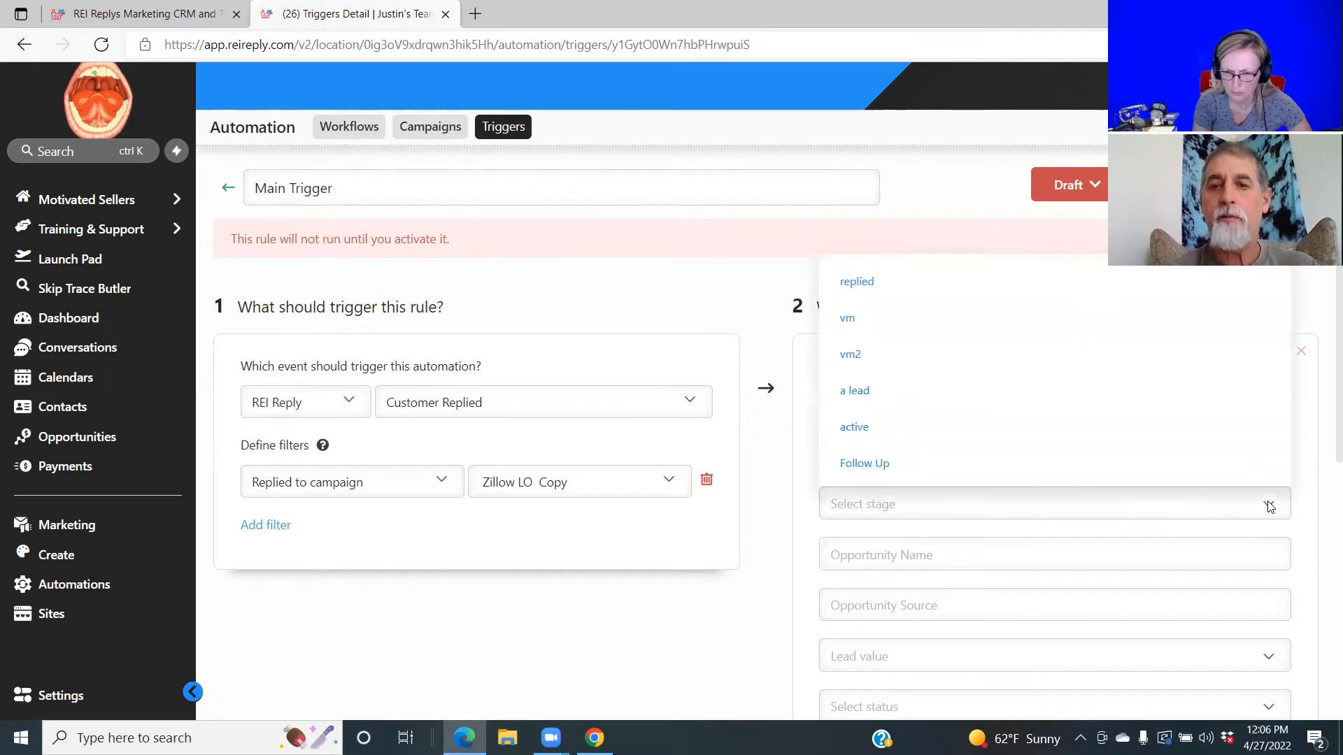
click(994, 286)
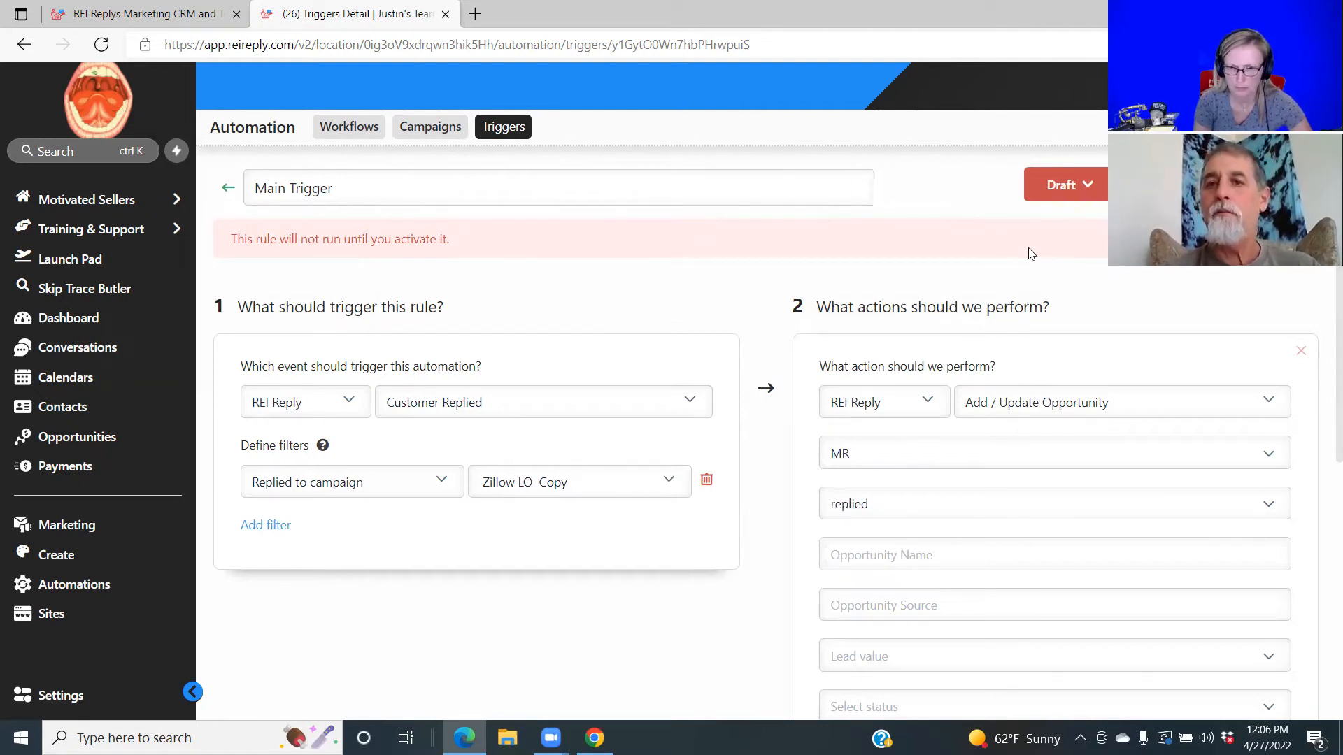
Check the trigger's Draft status options, leaving it unactivated.
click(1086, 193)
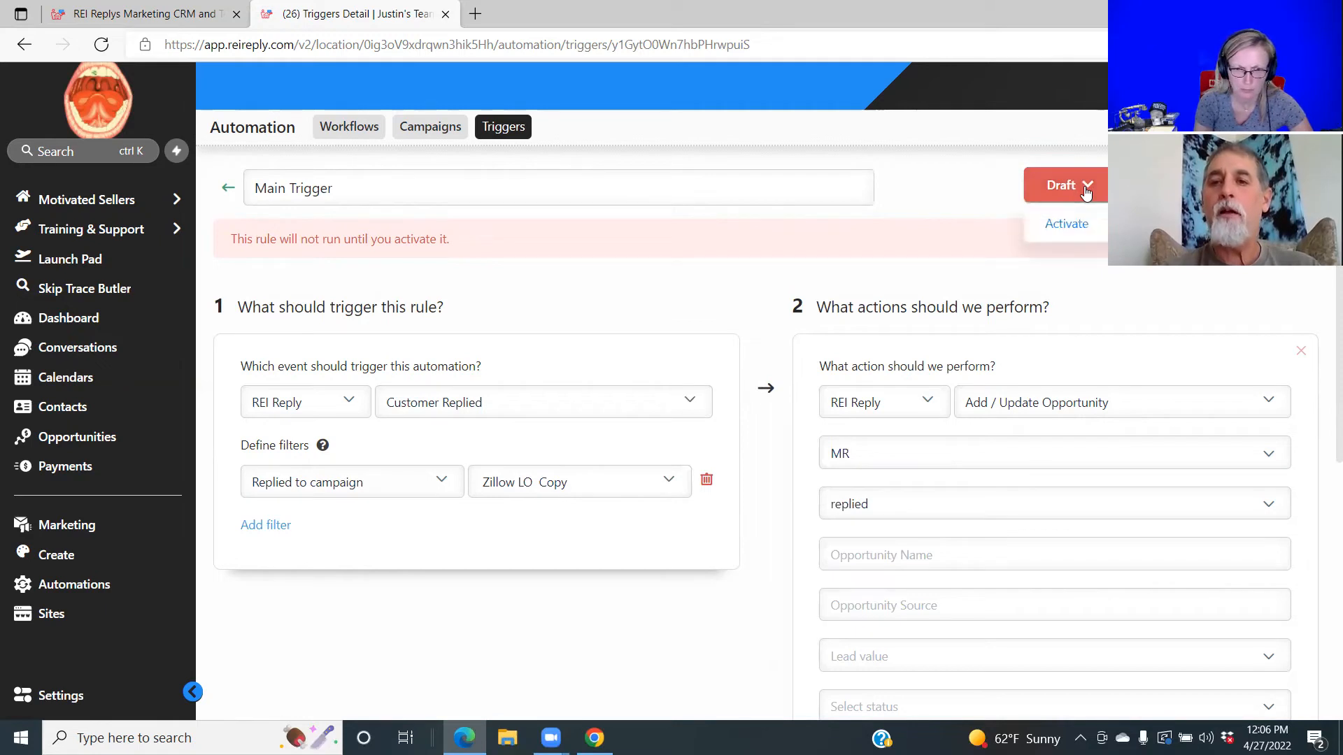
click(977, 191)
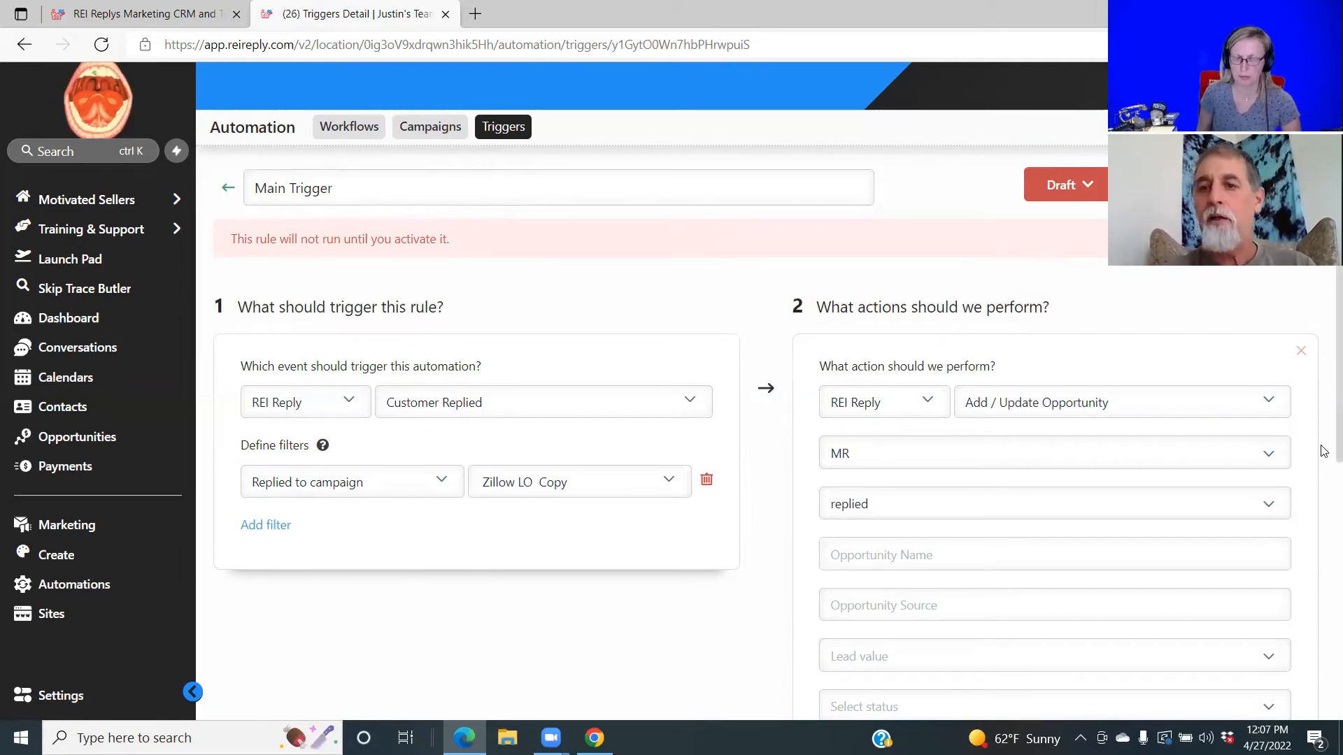
scroll(1324, 462, down, 2)
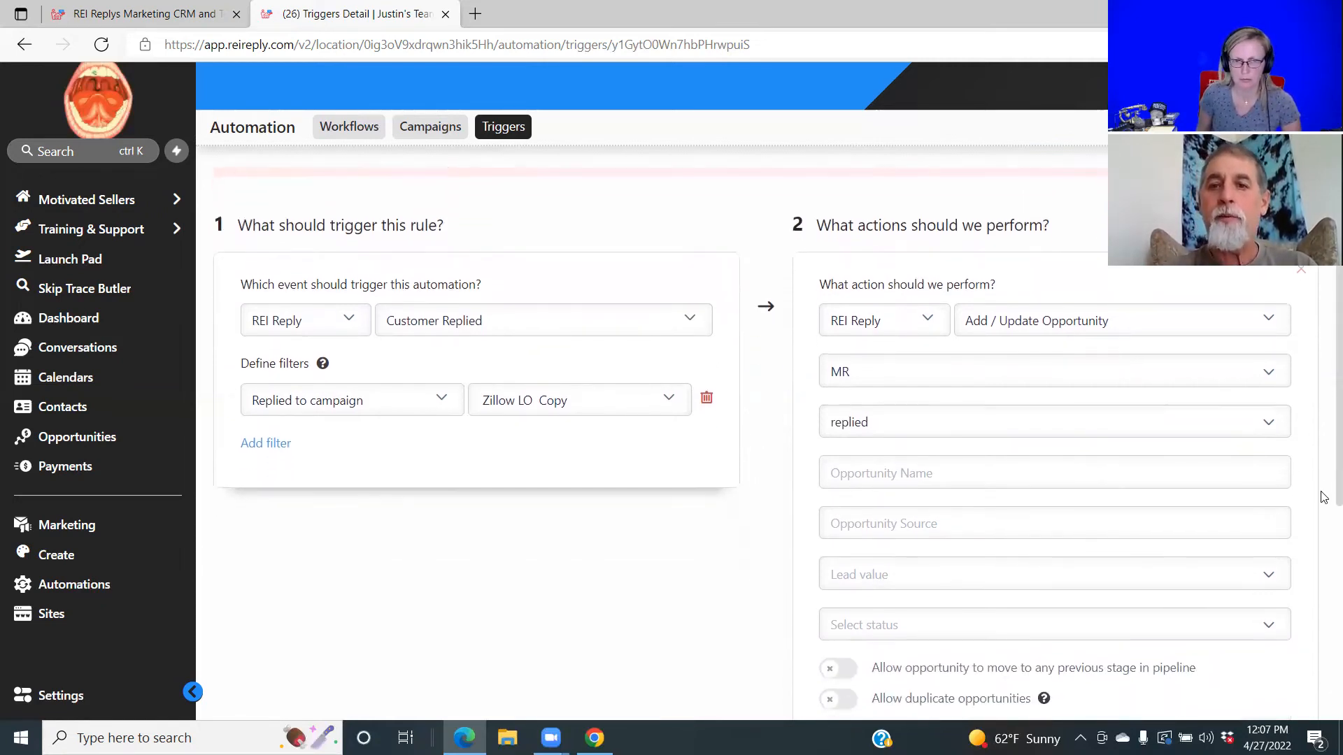
scroll(1324, 514, down, 1)
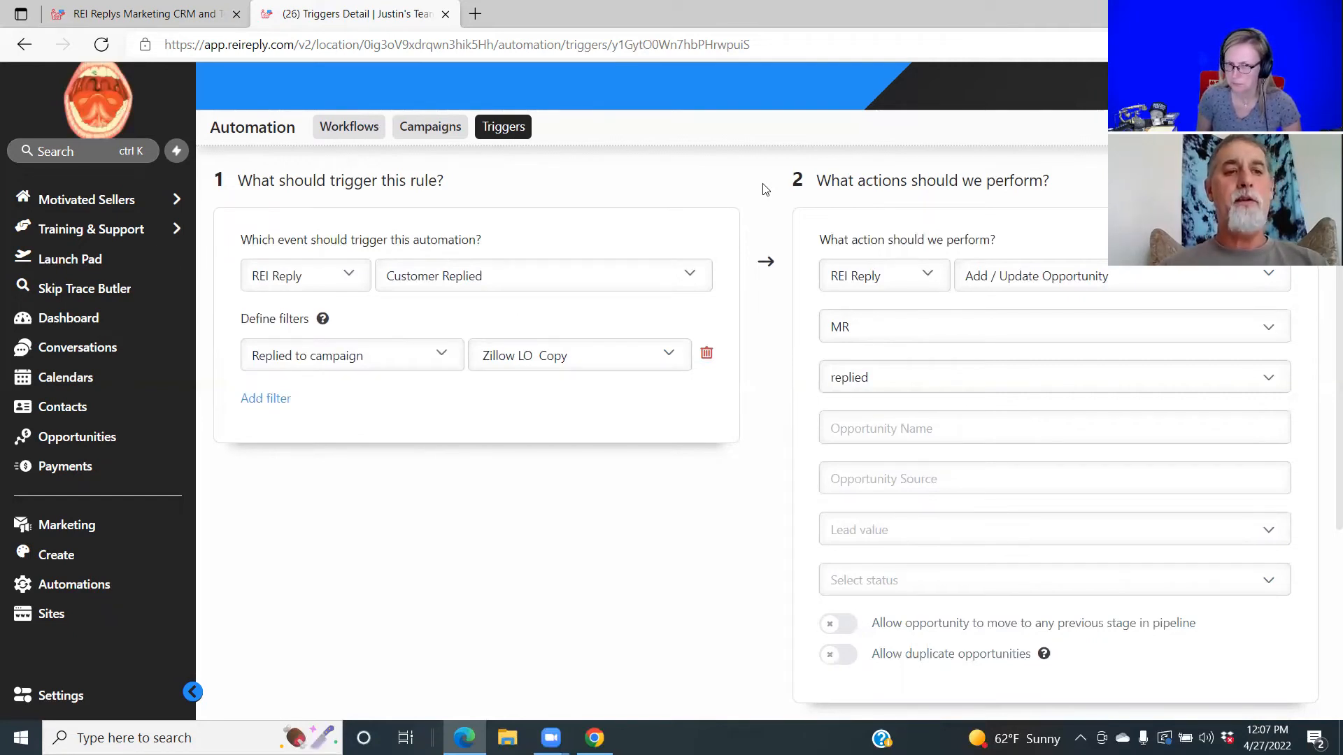
Return to the triggers list and open the Allen Sold Reply trigger.
click(502, 129)
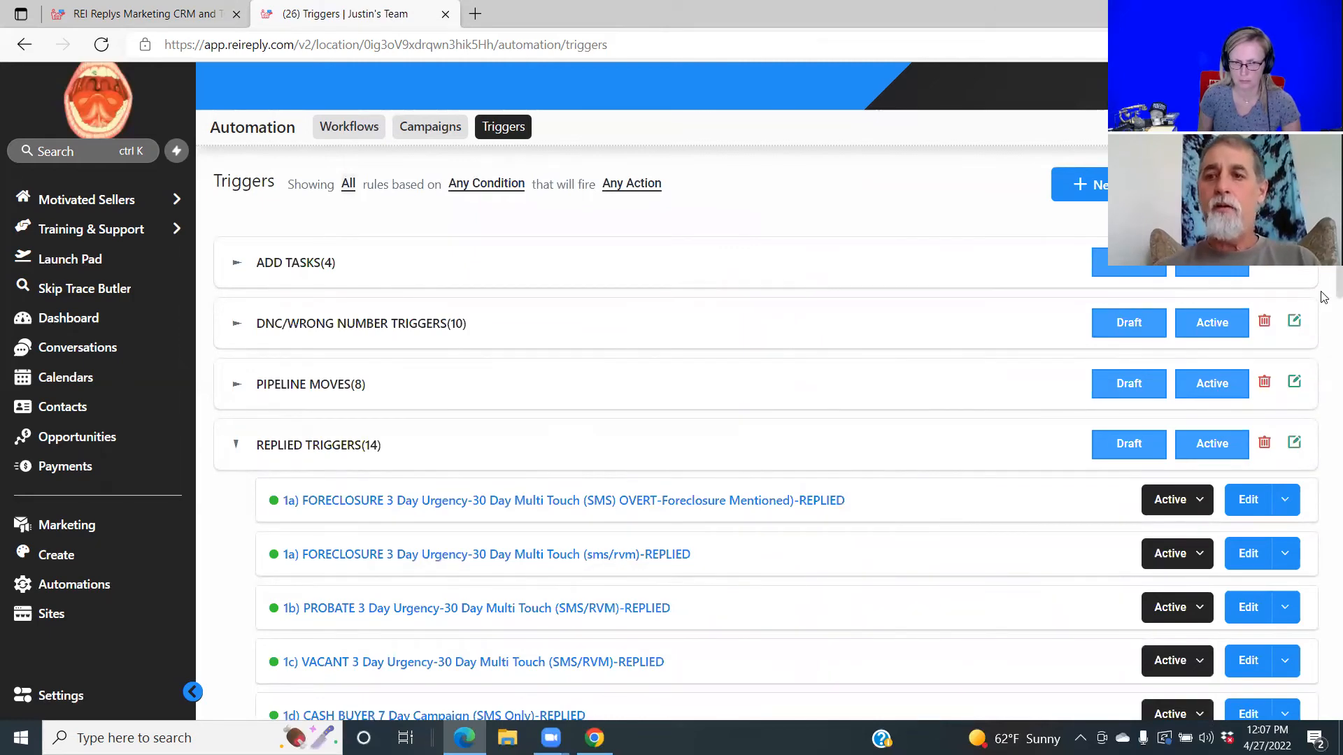
drag(1324, 298, 1324, 542)
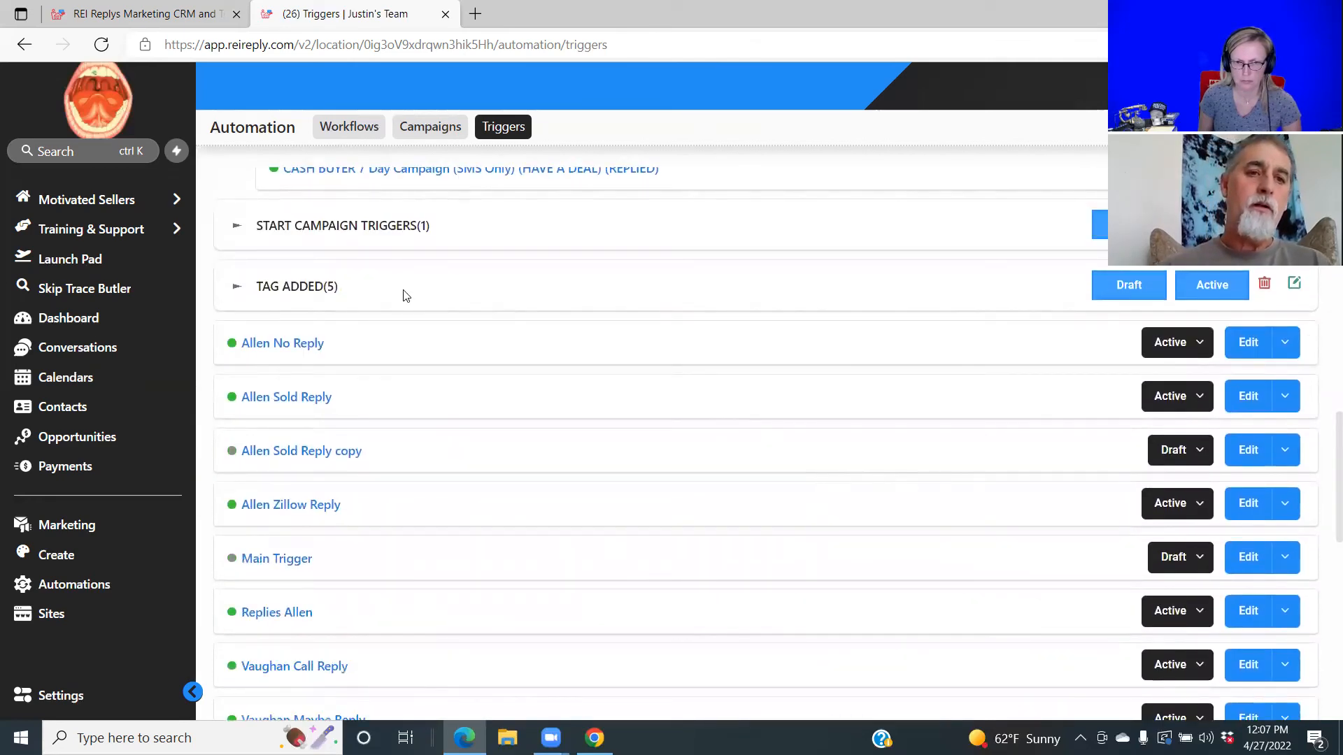
click(271, 395)
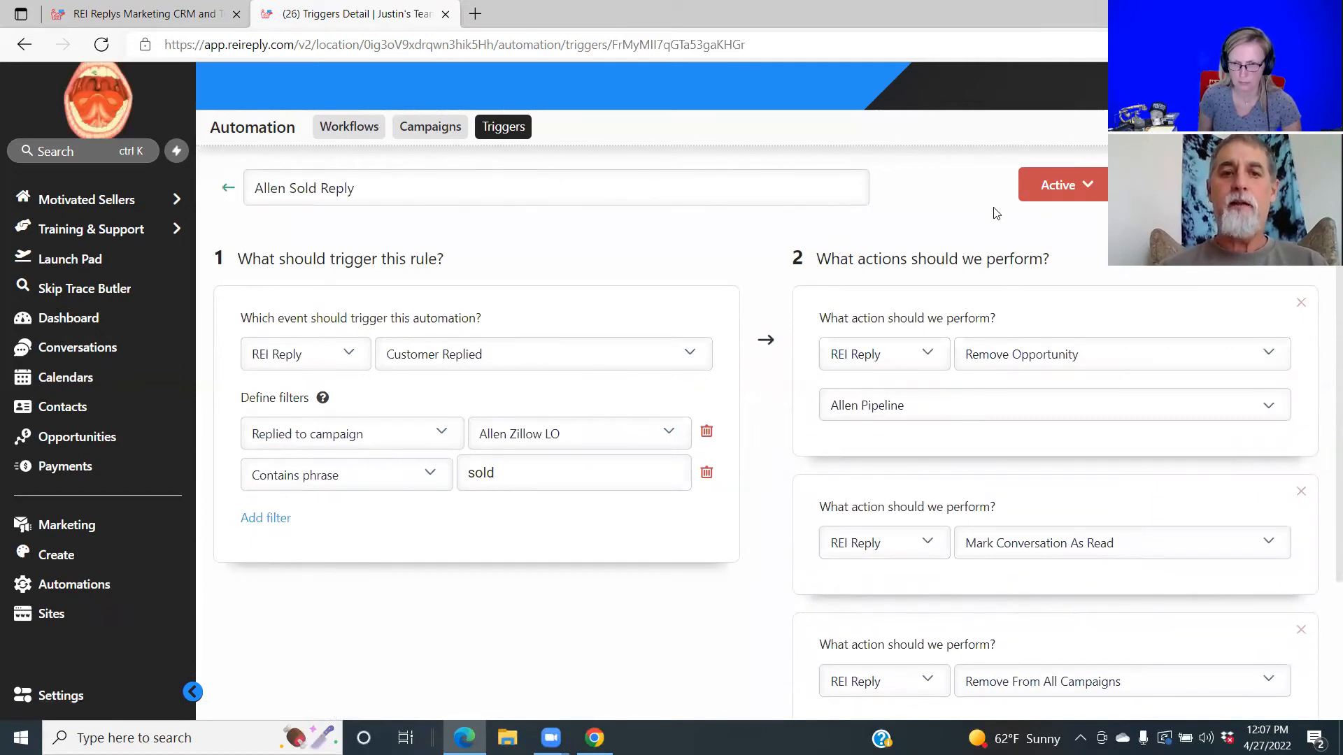
Review its Allen Zillow LO campaign filter, Allen Pipeline action and 'sold' phrase field.
click(668, 436)
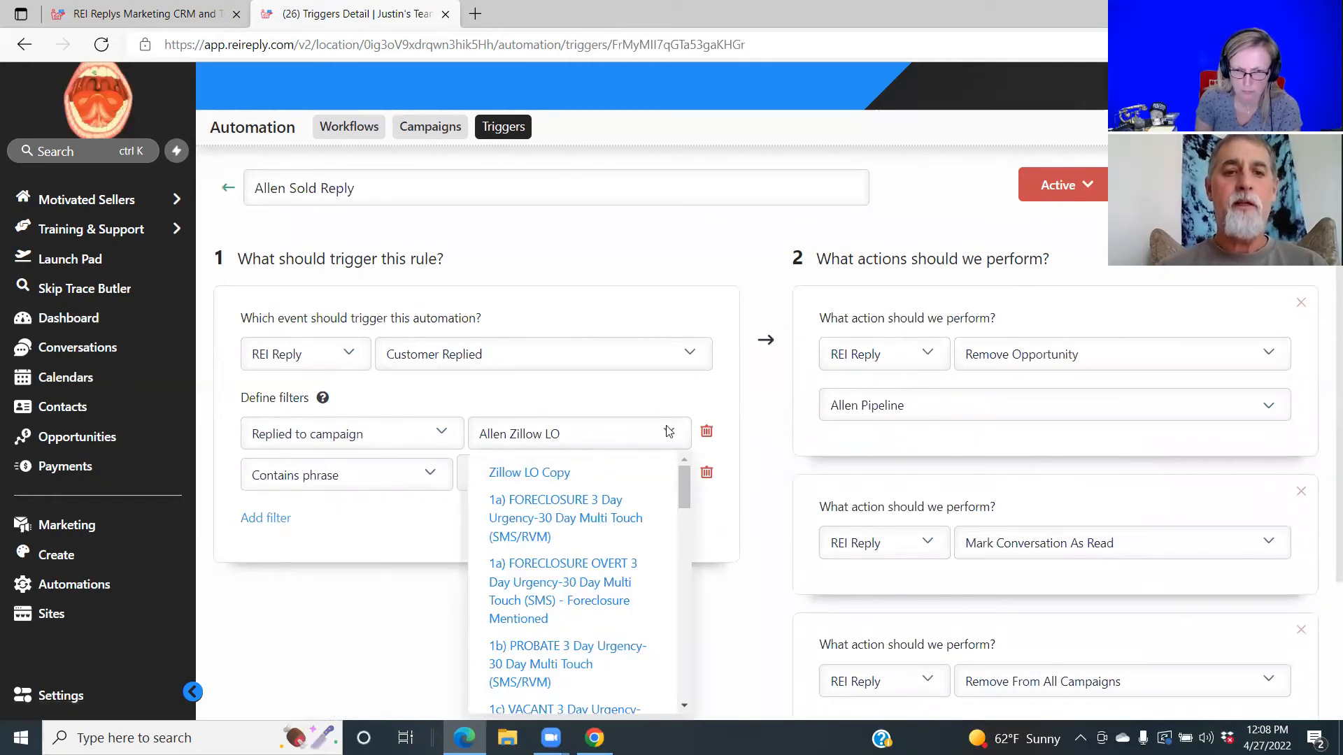
click(668, 432)
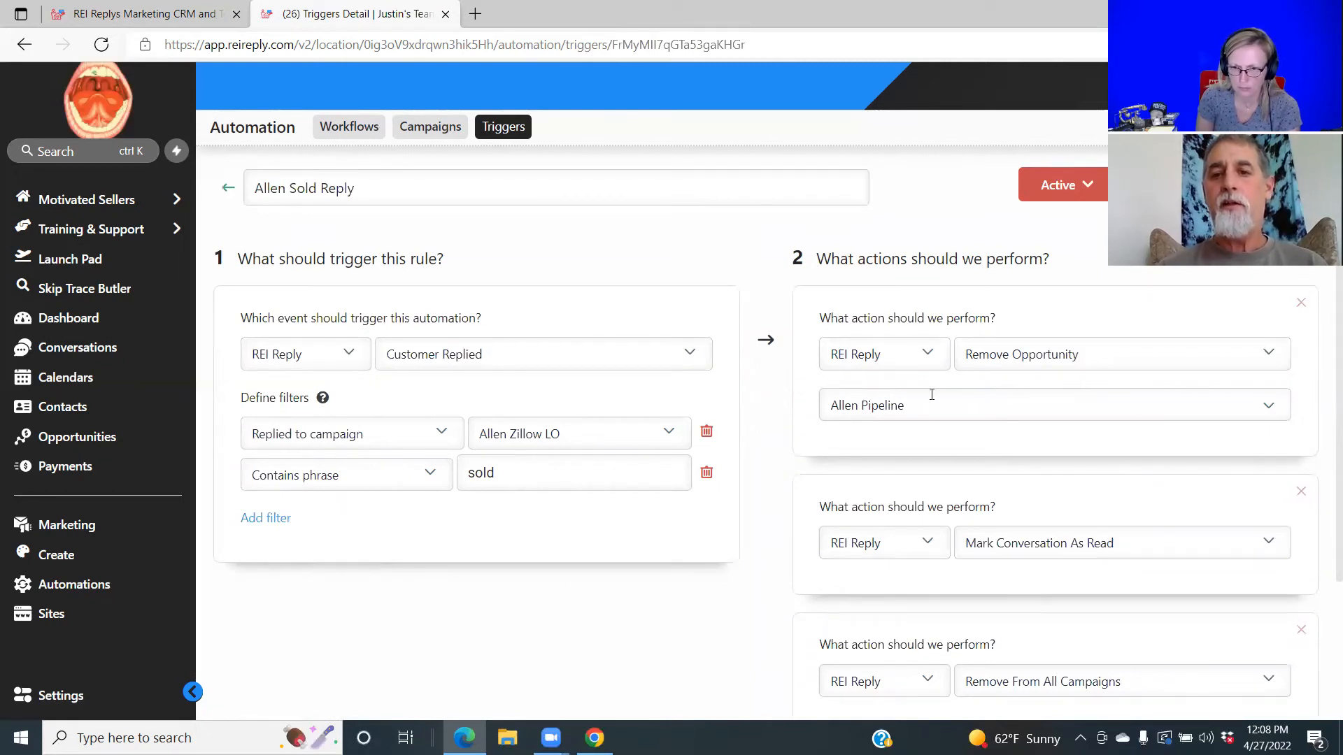
click(1267, 411)
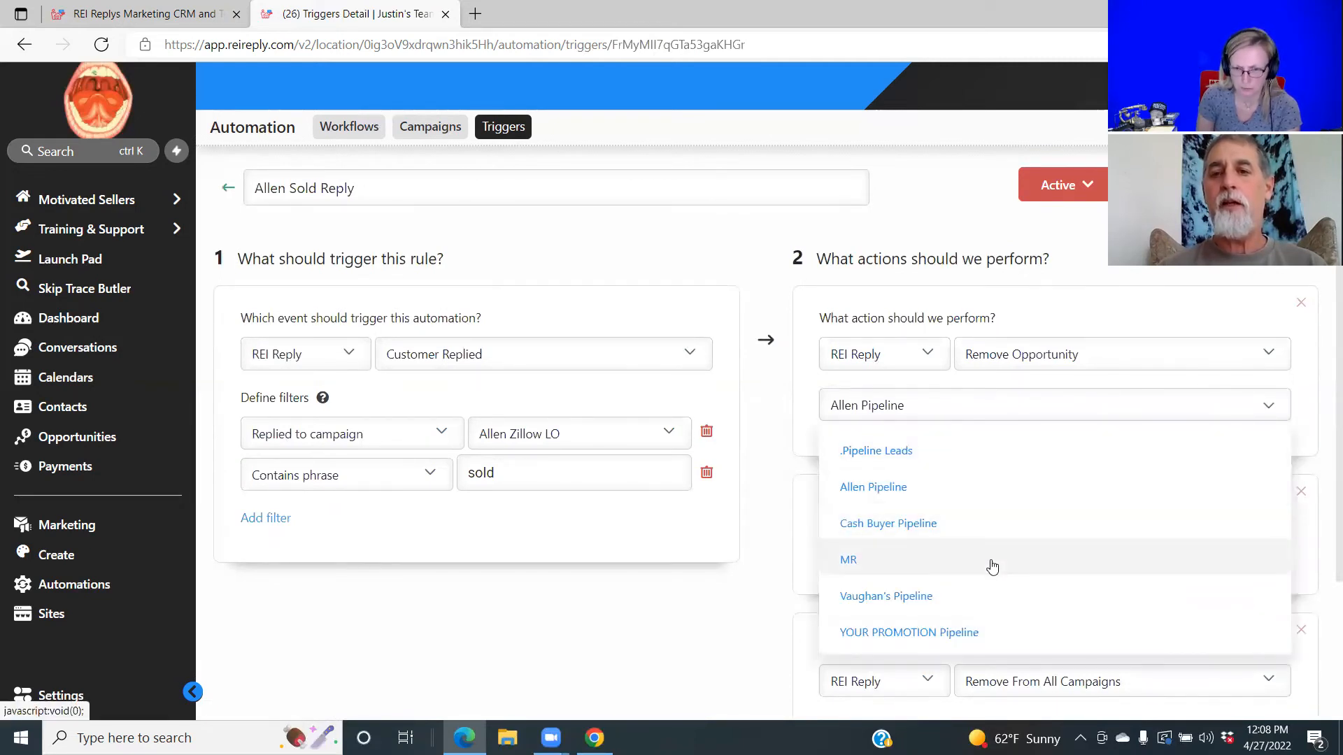
click(1192, 307)
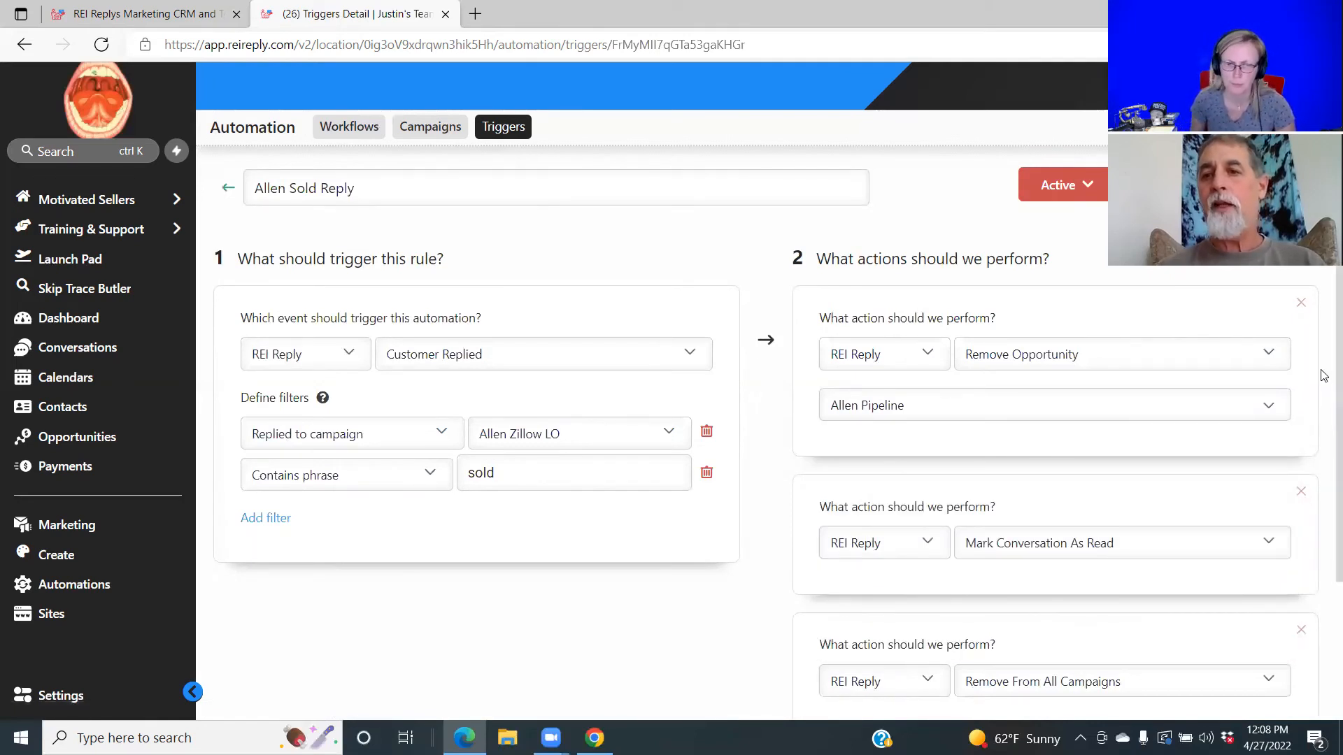
scroll(1322, 385, down, 2)
scroll(1322, 483, up, 2)
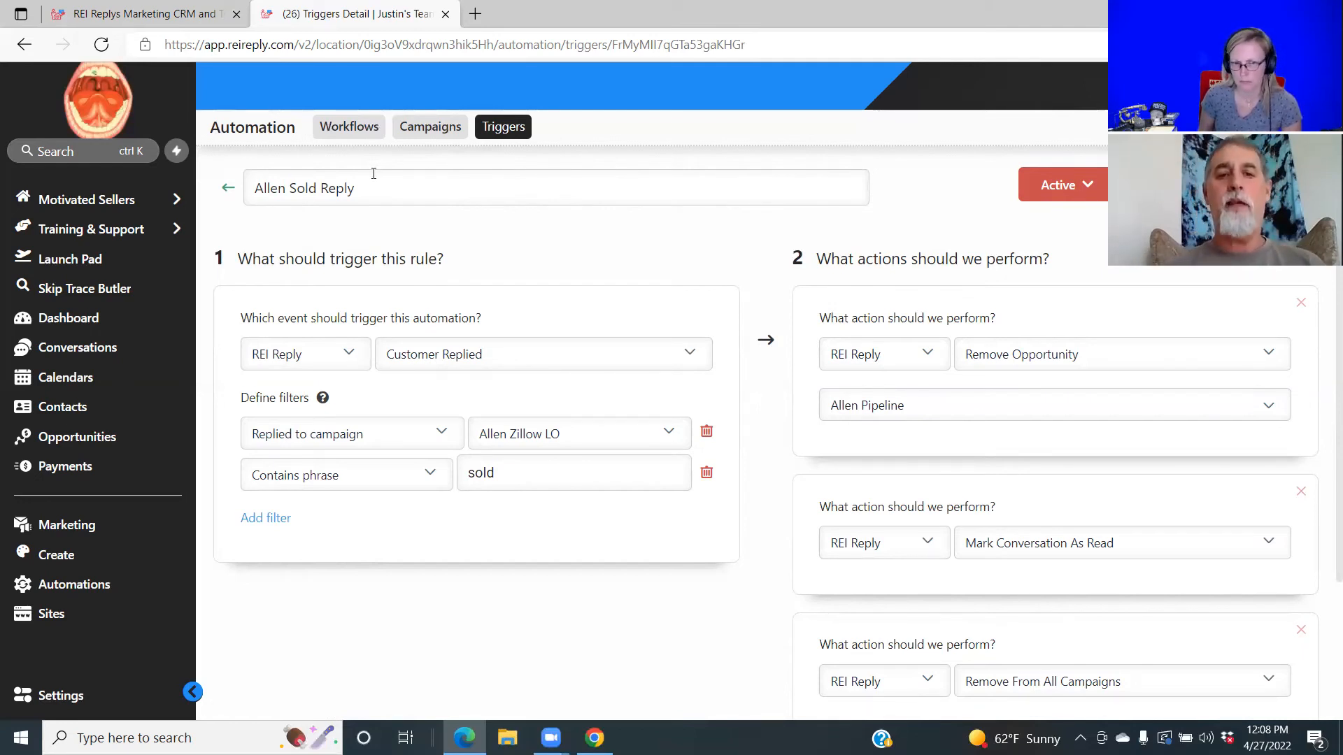
click(518, 475)
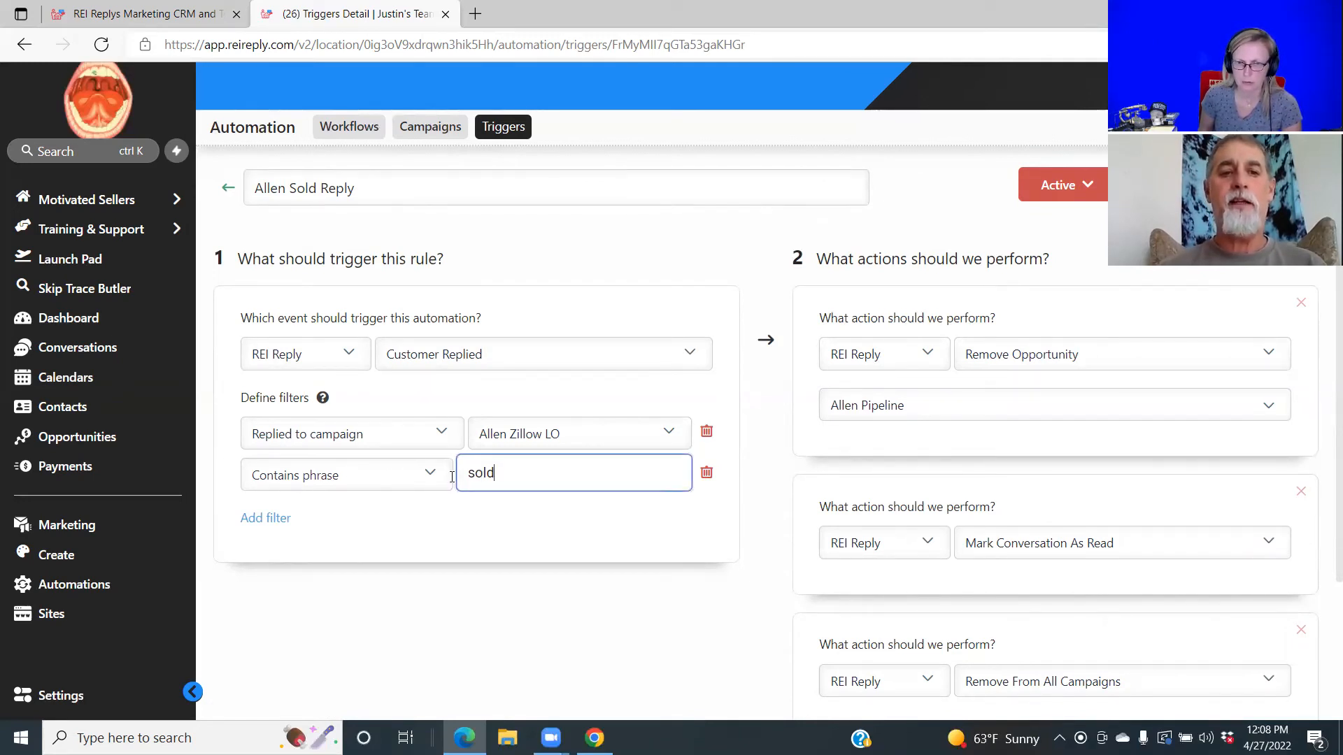
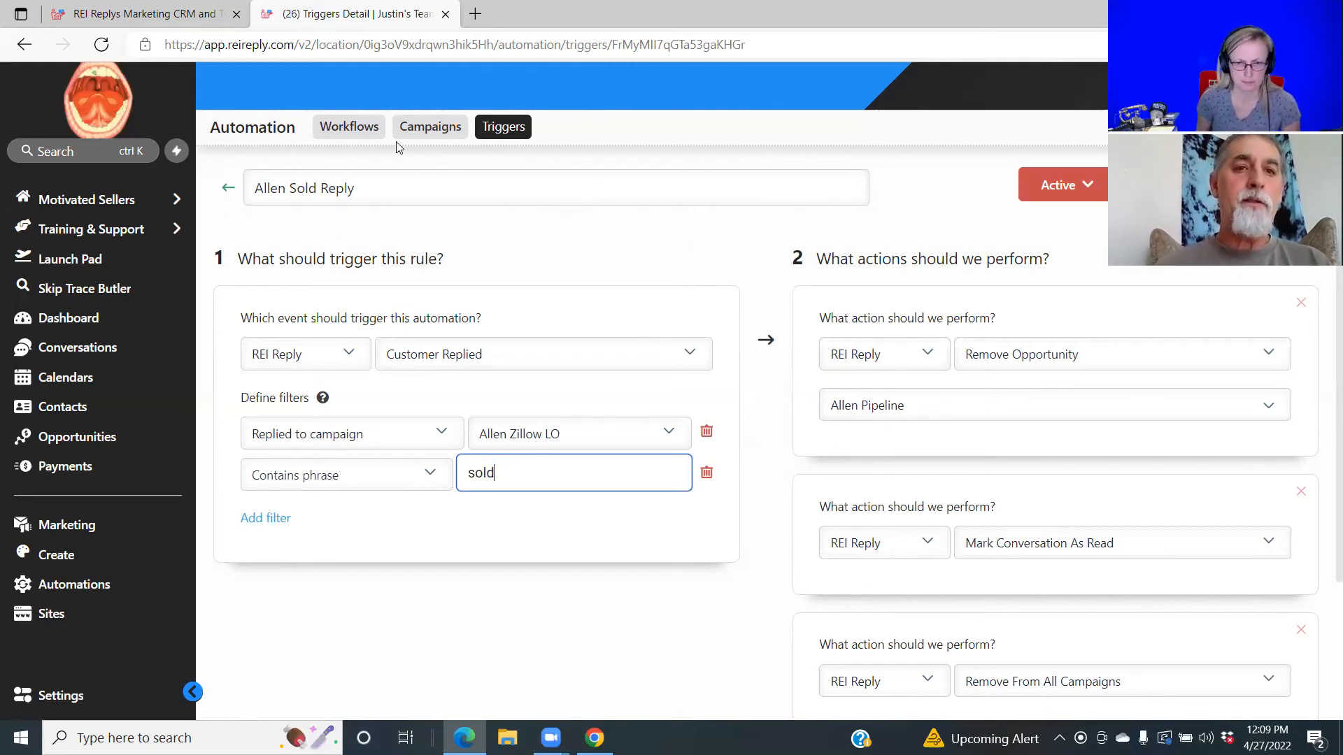
Go back to the Triggers list and open the Create New Folder dialog.
click(500, 129)
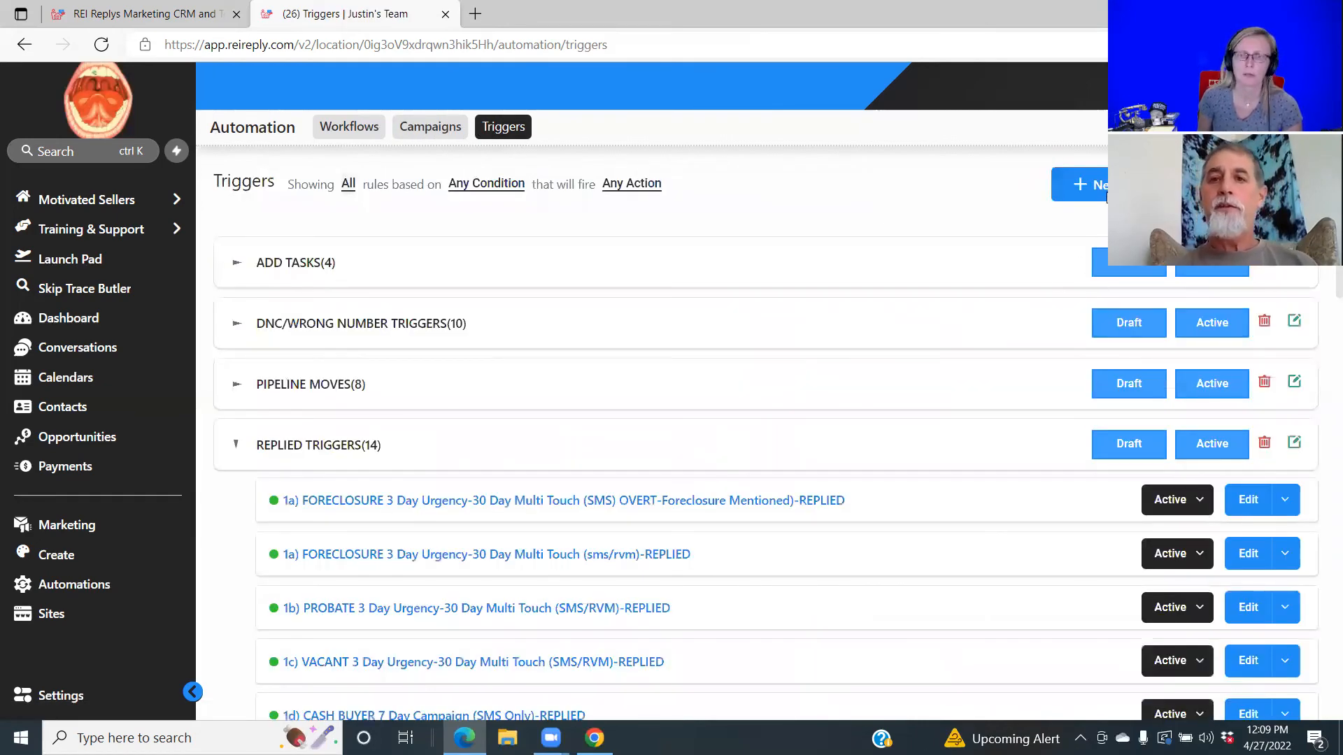
click(1104, 186)
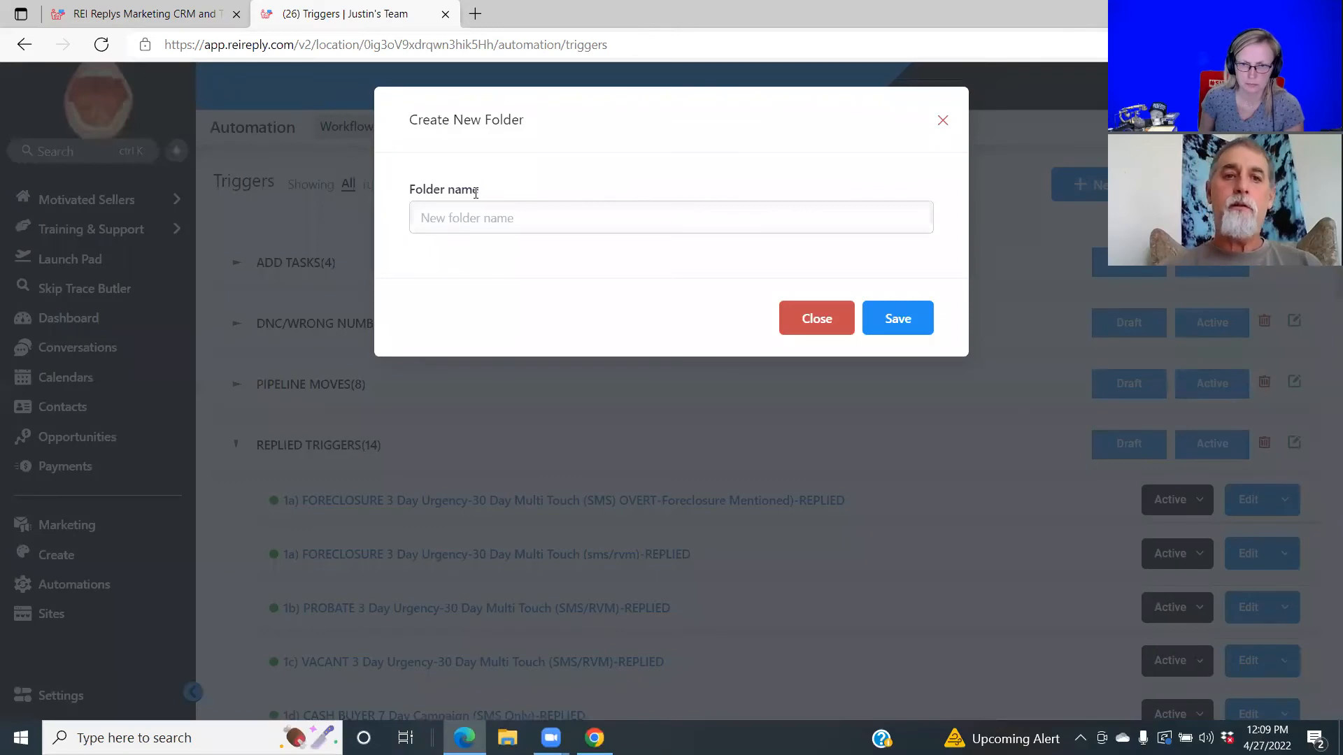
Name the new trigger folder 'Vaughn' and save it.
text(Va)
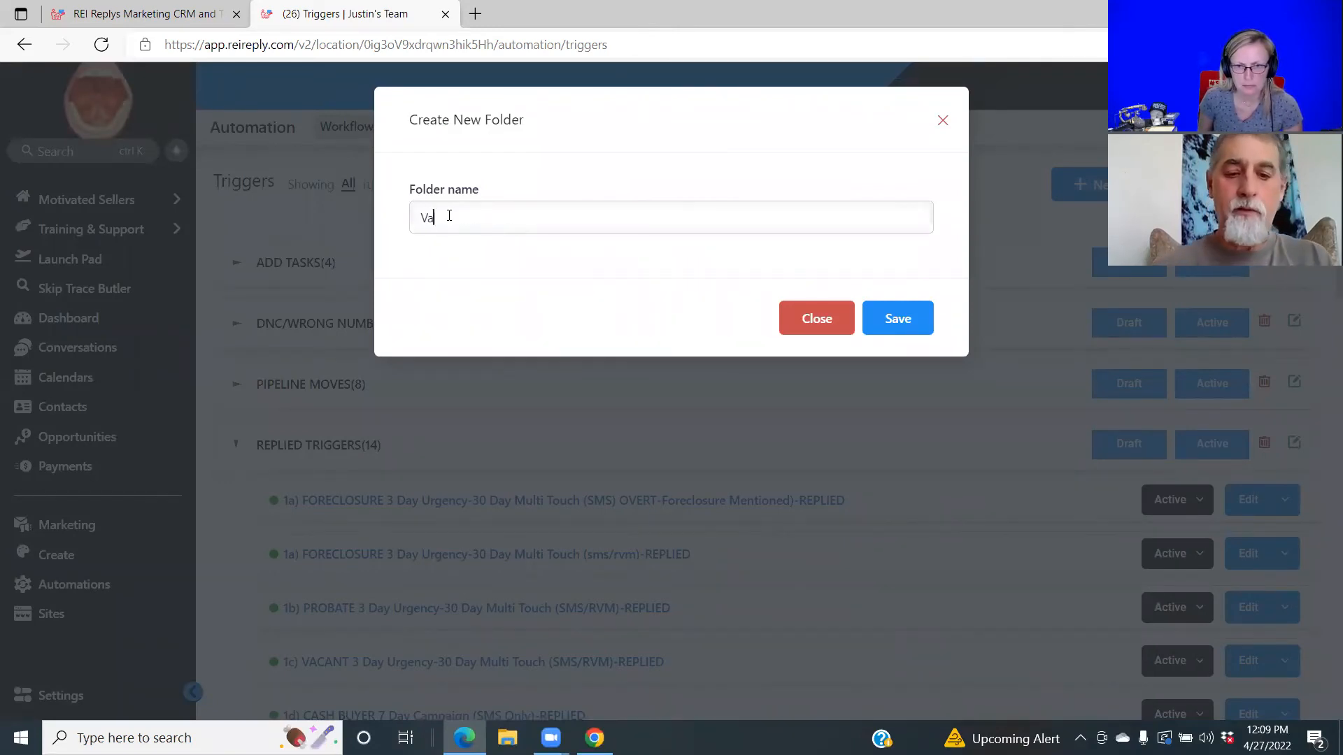
text(ughn)
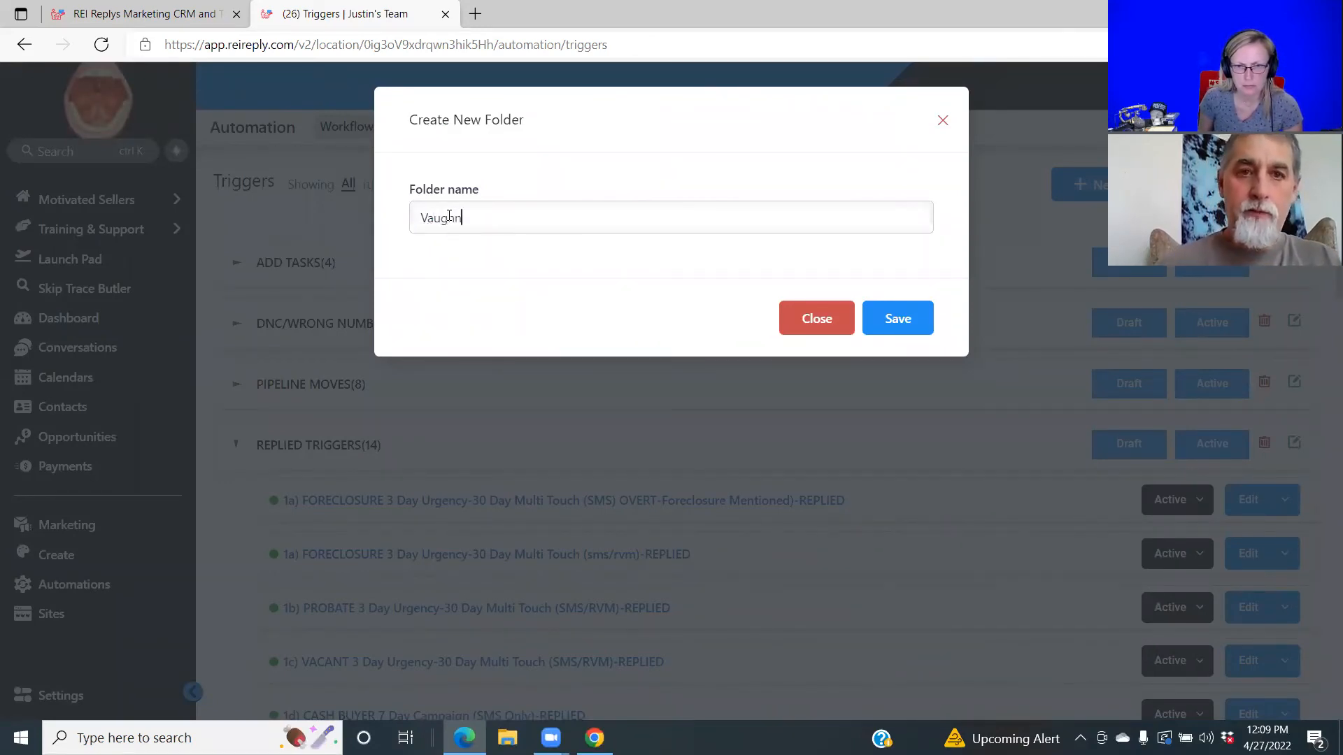
click(883, 319)
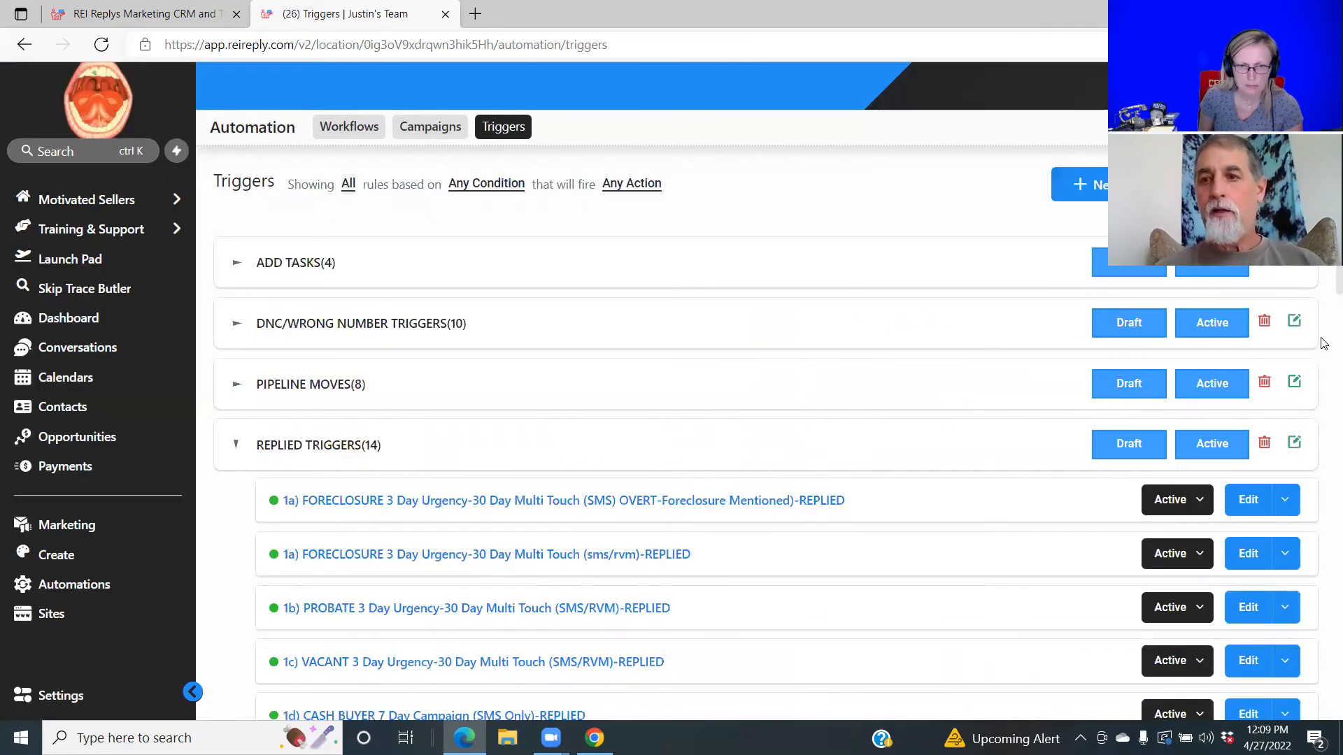
scroll(1324, 291, down, 8)
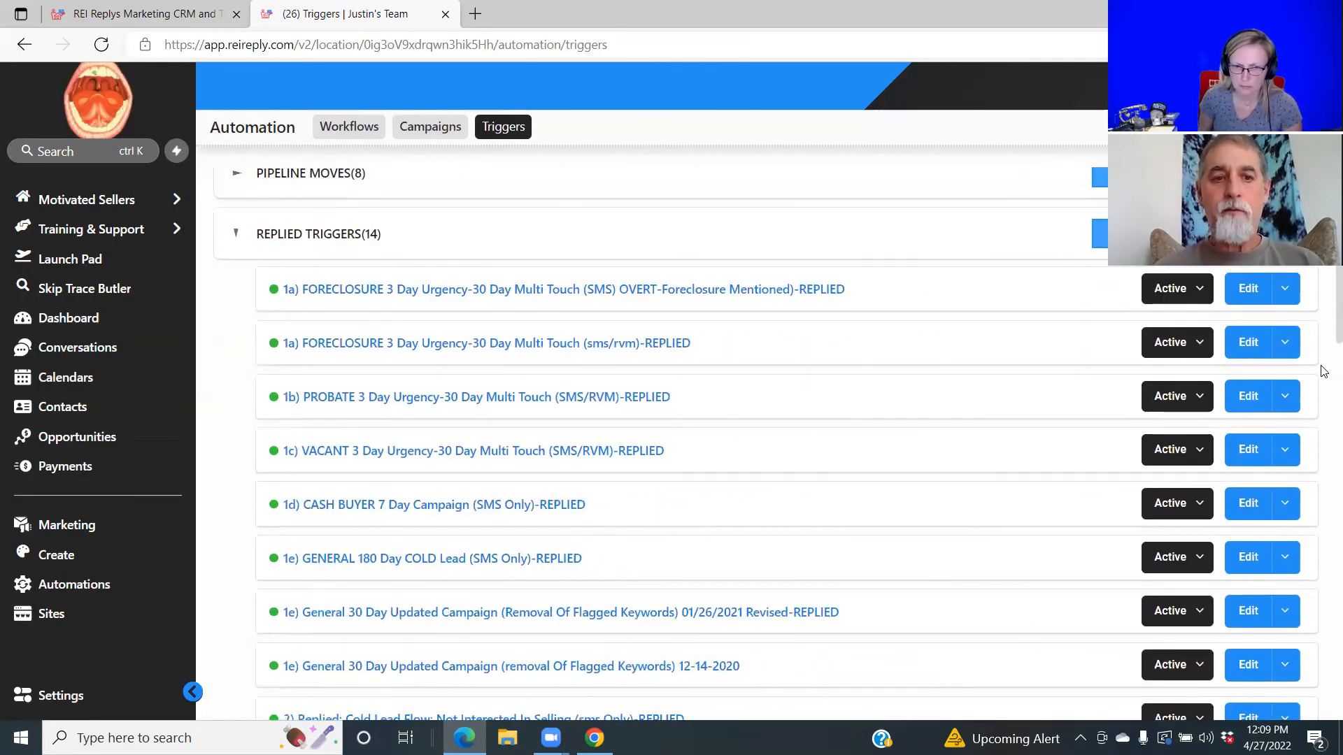
Look over the Vaughan Call Reply trigger, then return to the triggers list.
scroll(1324, 446, down, 5)
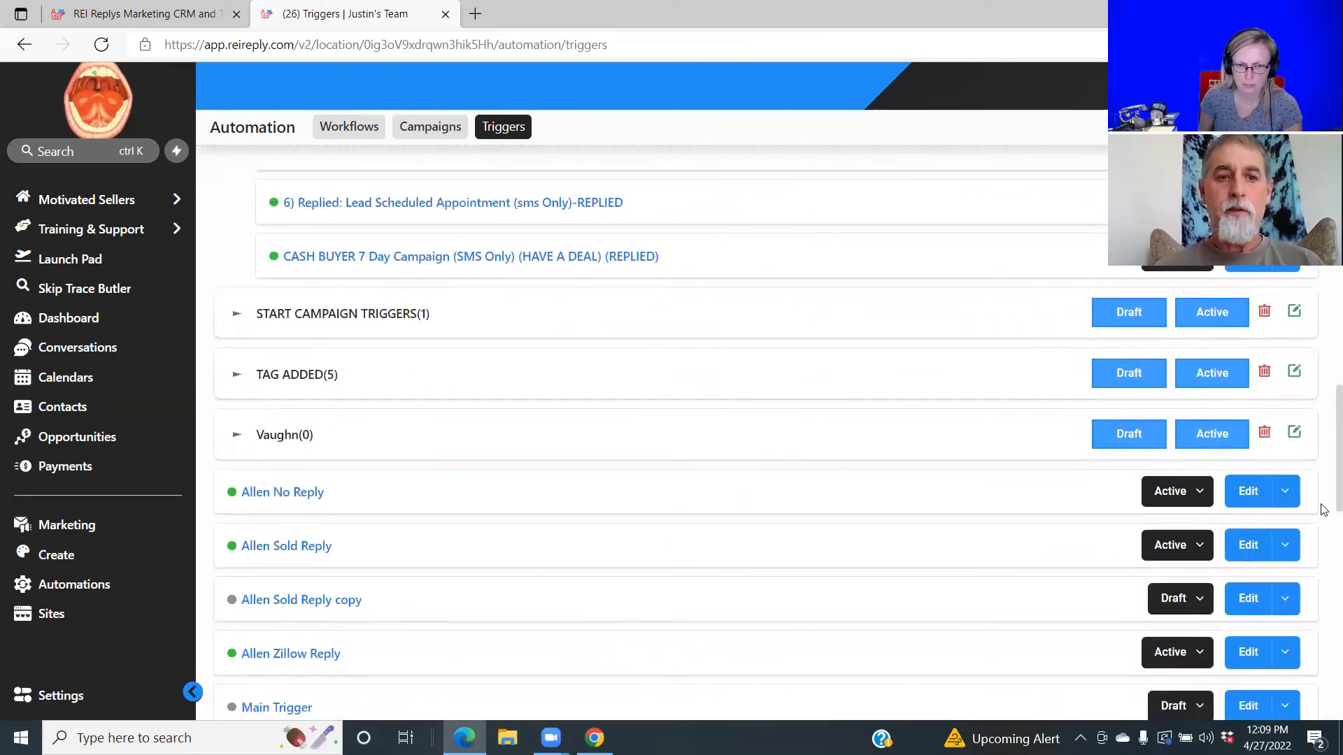
scroll(1324, 510, down, 5)
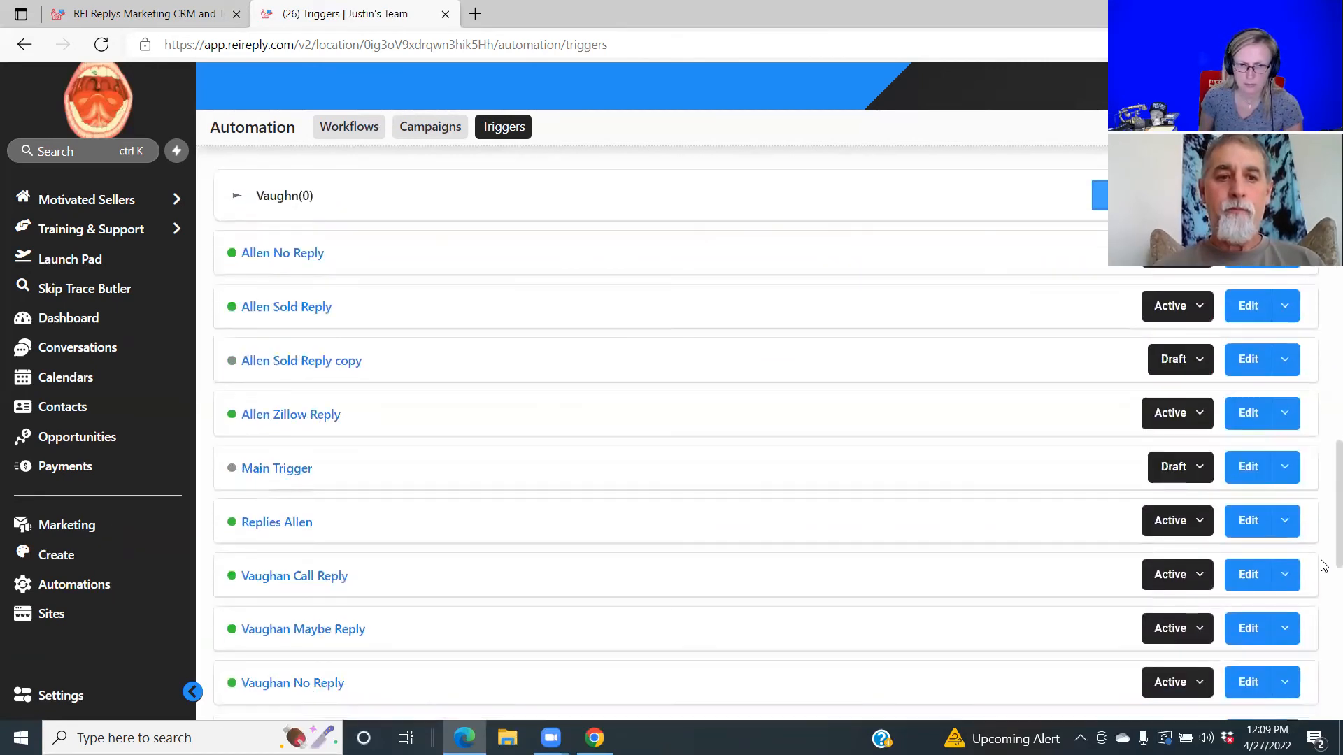
click(1248, 469)
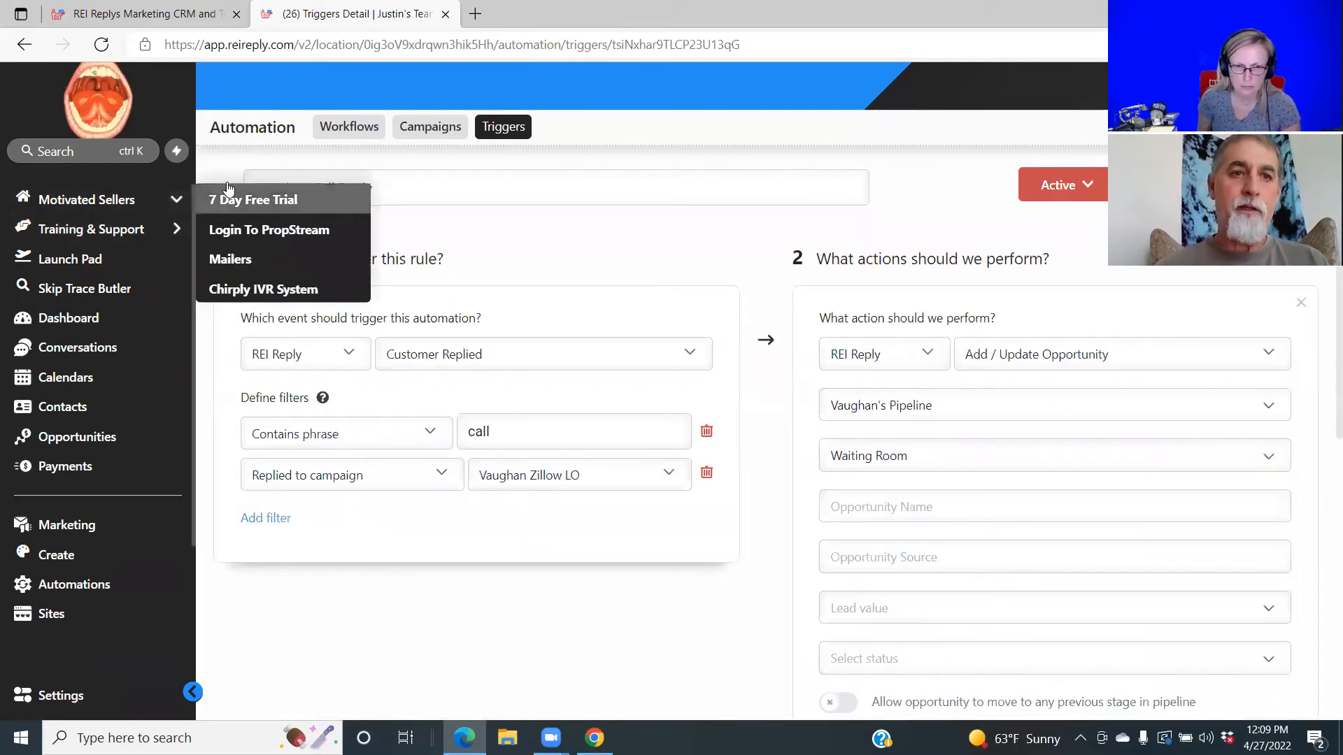
click(227, 190)
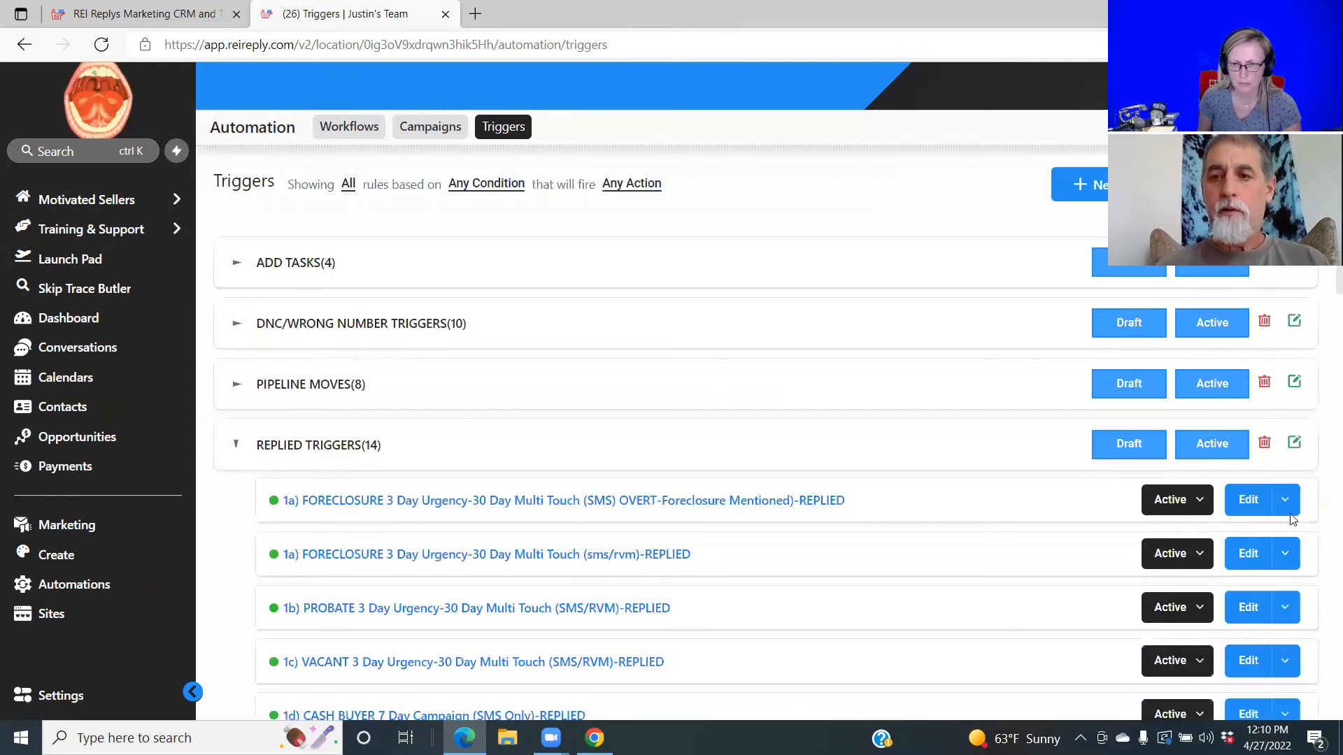
Move the first FORECLOSURE replied trigger into the Vaughn folder.
click(1288, 502)
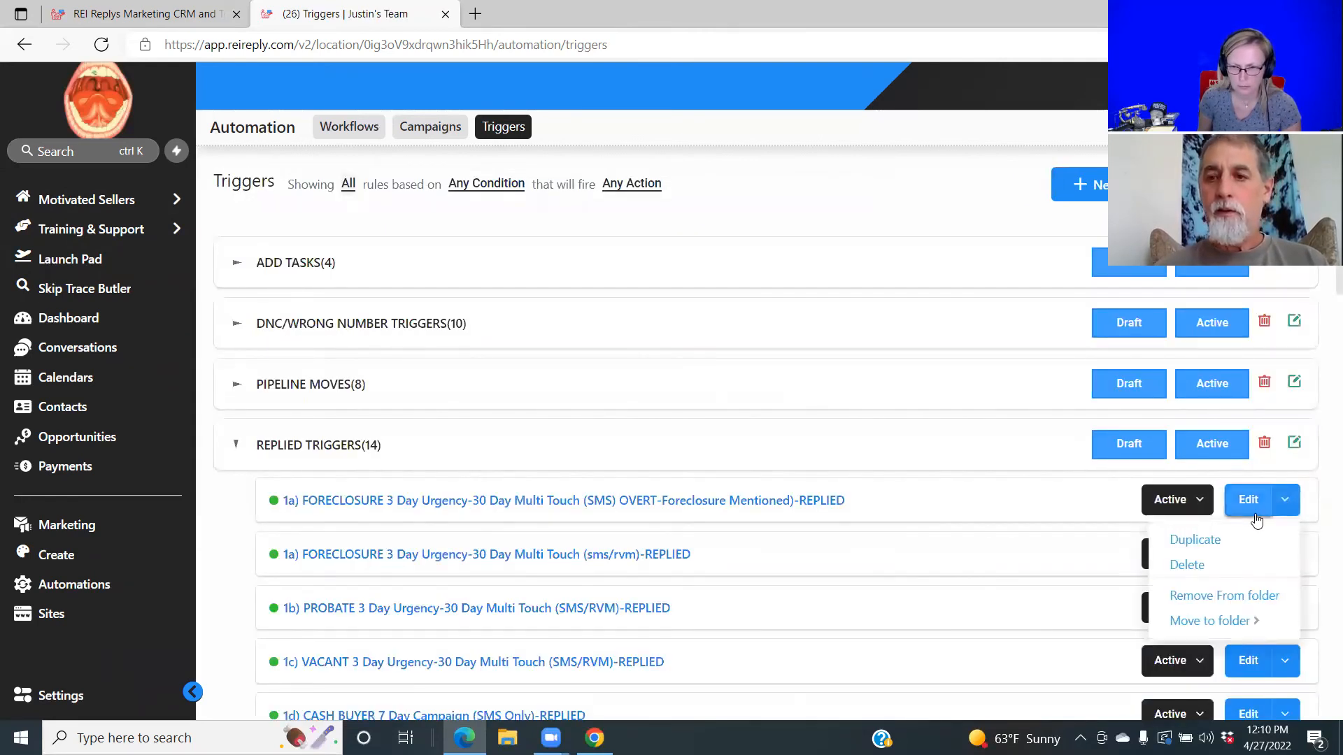
mouse_move(1231, 620)
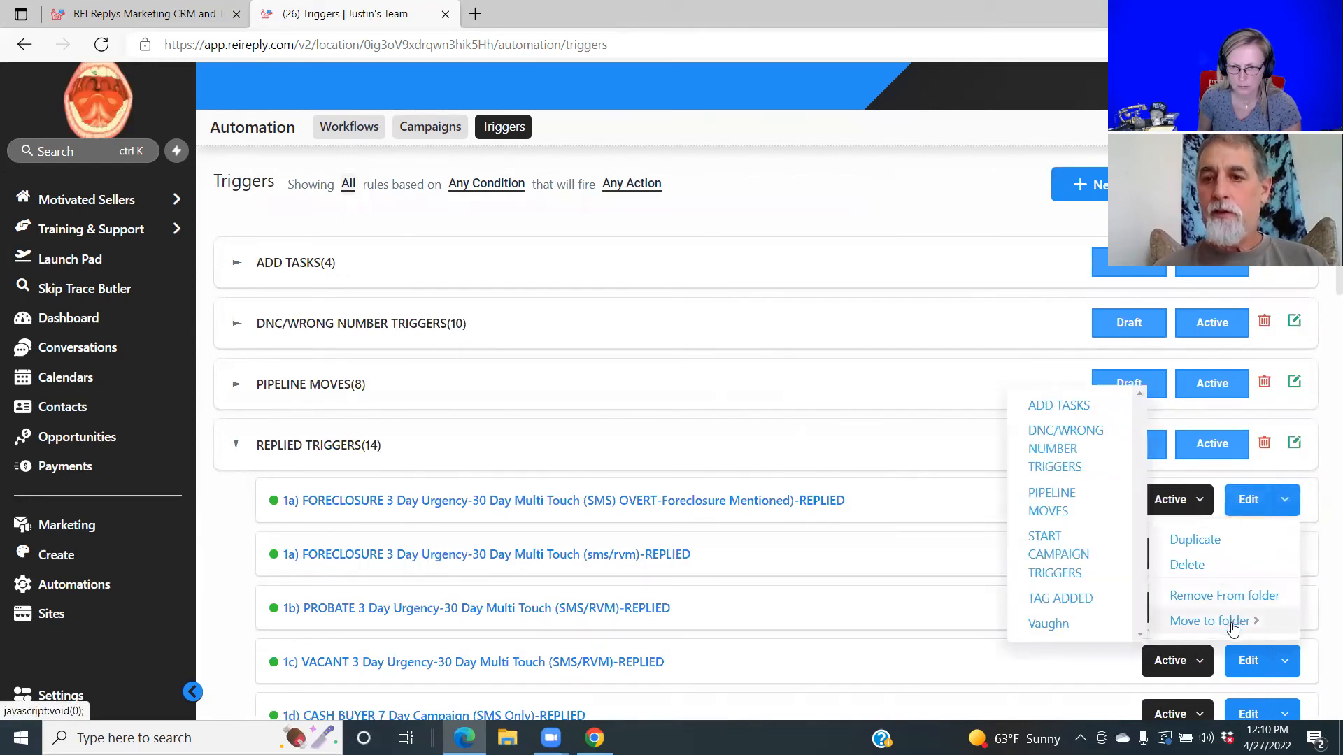
click(1085, 626)
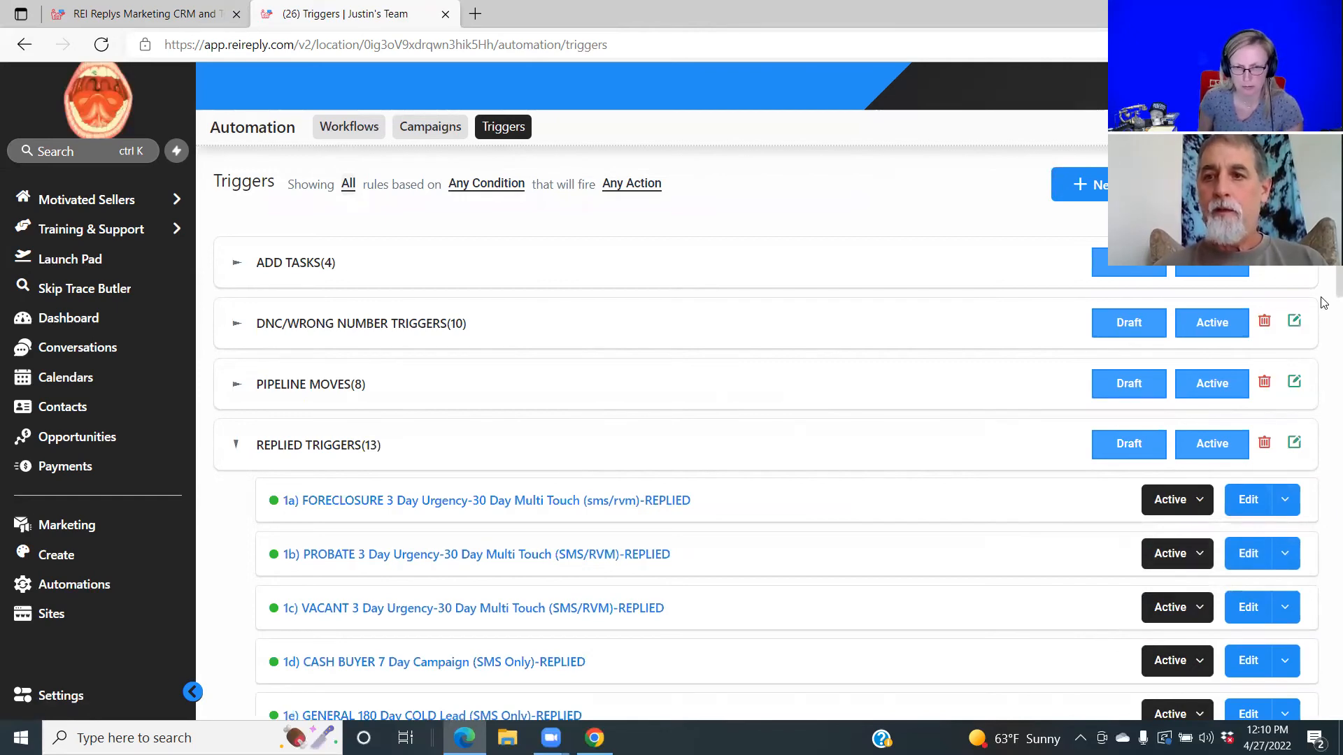
scroll(1323, 302, down, 10)
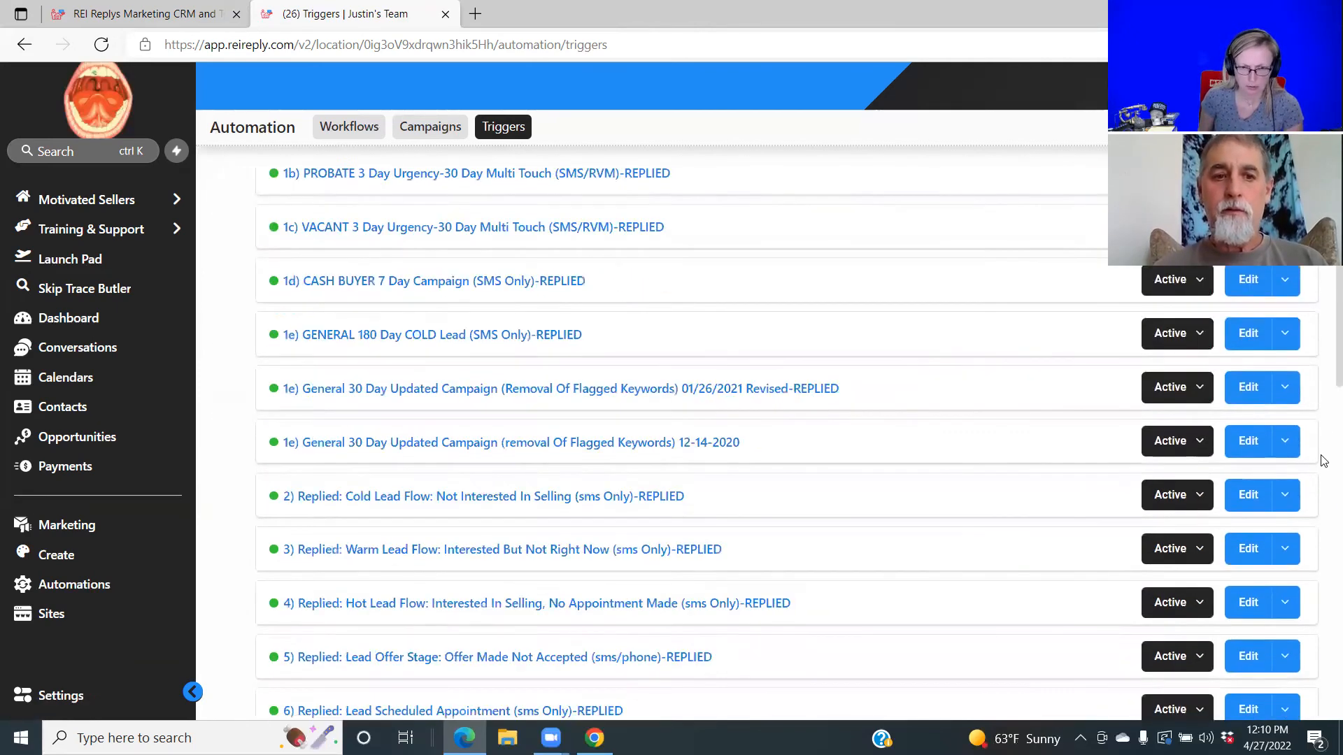
scroll(1324, 496, down, 8)
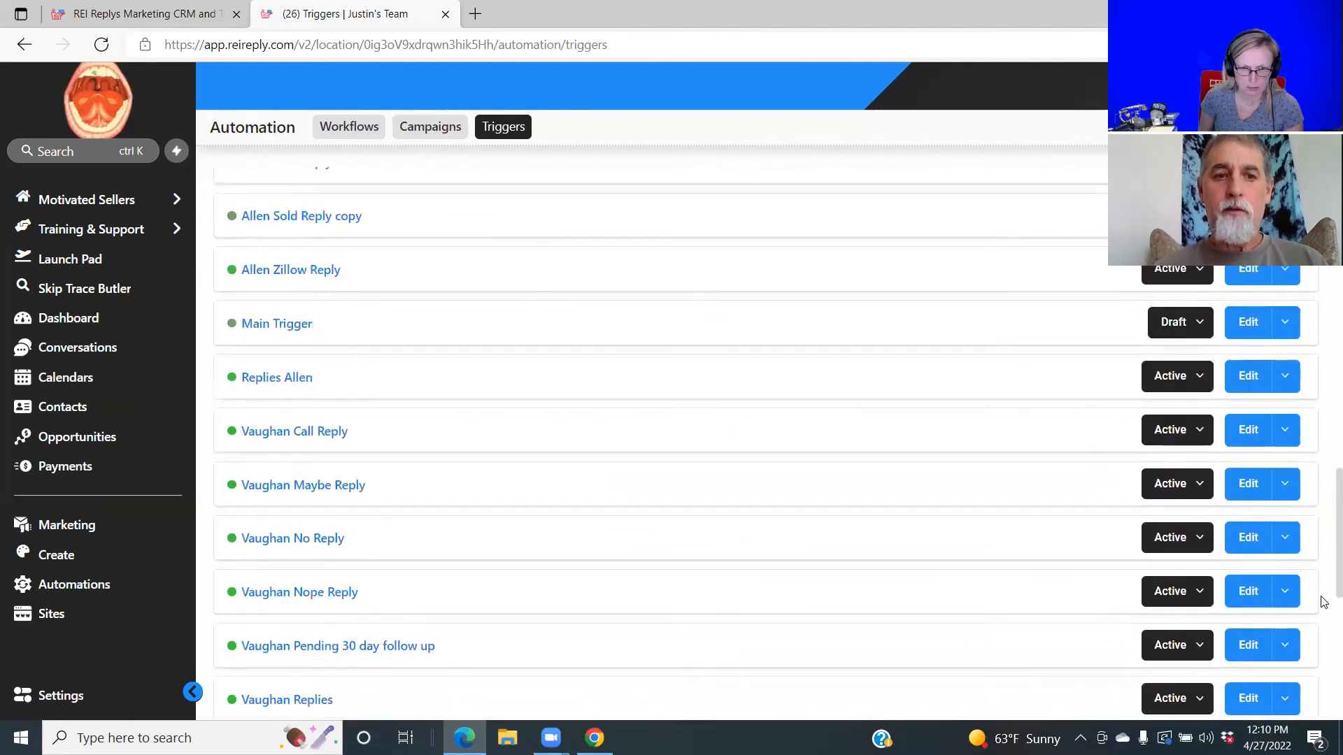
Move the Vaughan Maybe Reply trigger into the Vaughn folder and review the folder list.
click(1285, 490)
mouse_move(1203, 587)
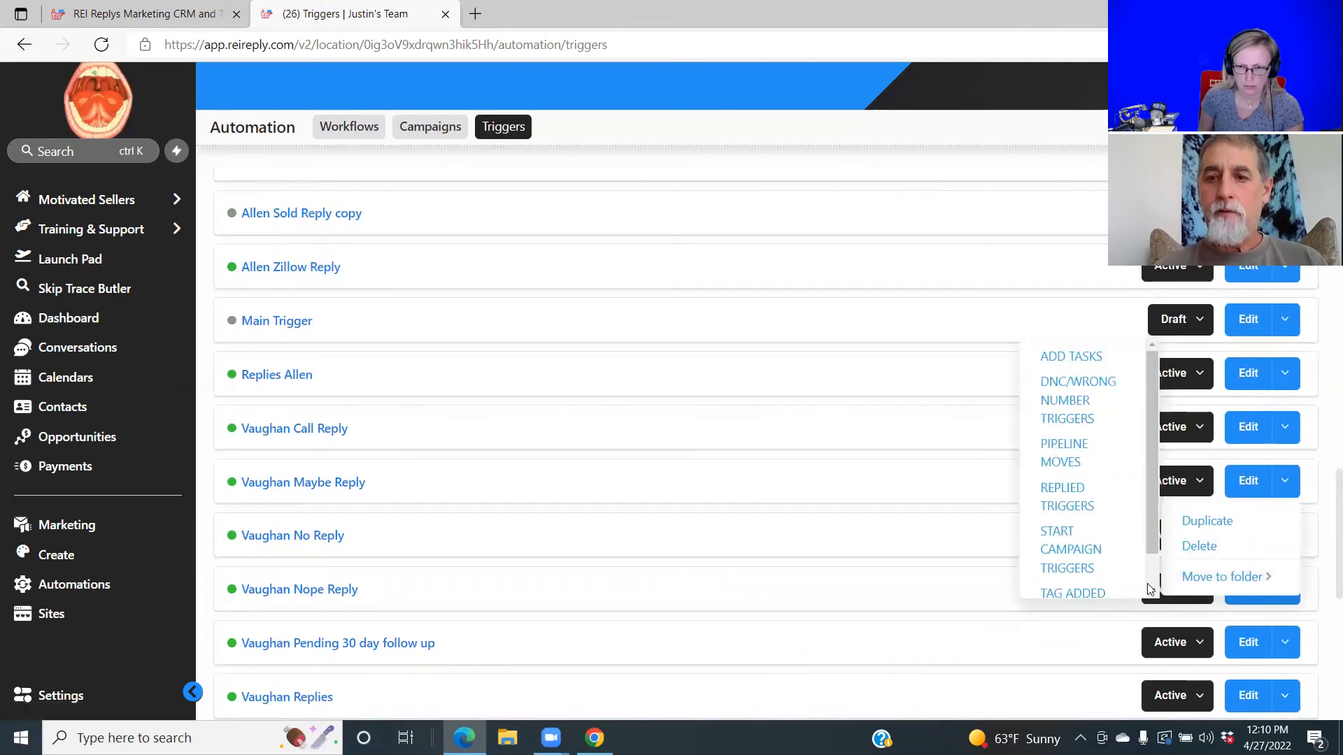
scroll(1155, 593, down, 1)
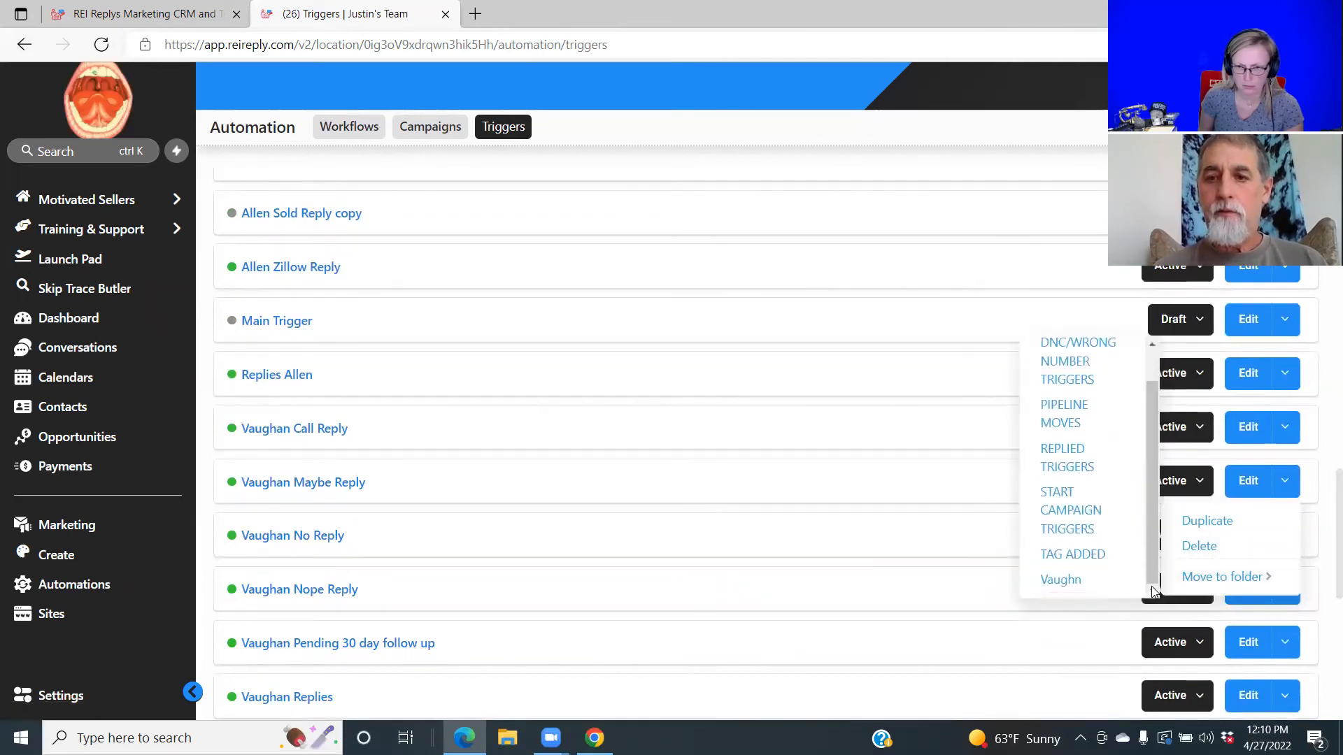
click(1072, 584)
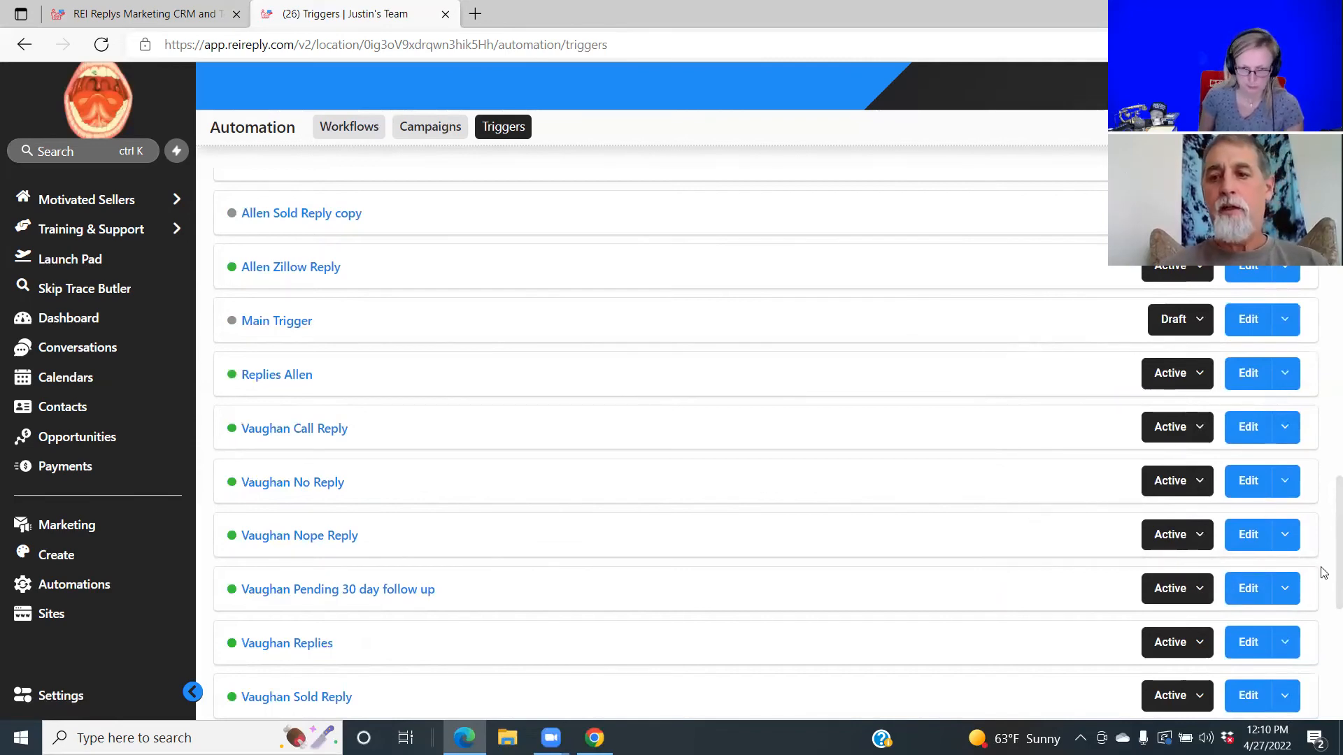
scroll(1323, 572, up, 20)
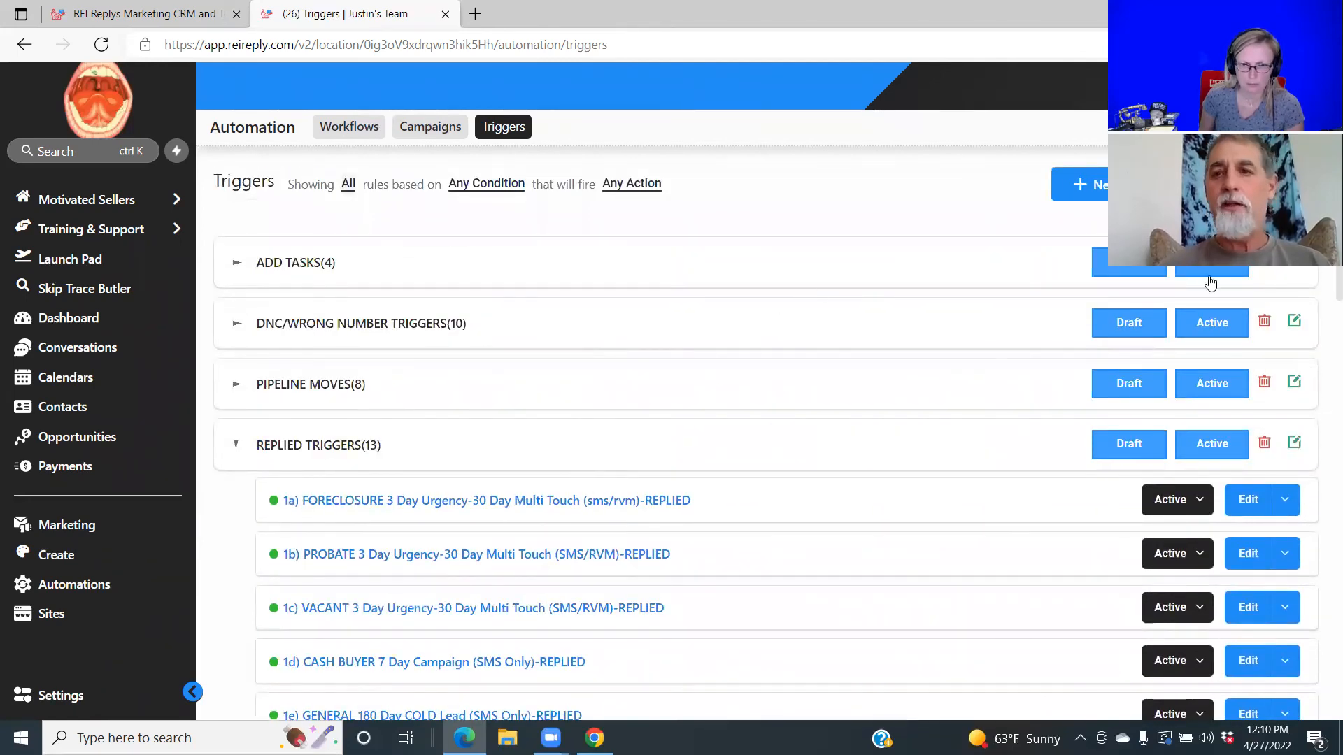
scroll(1324, 283, down, 7)
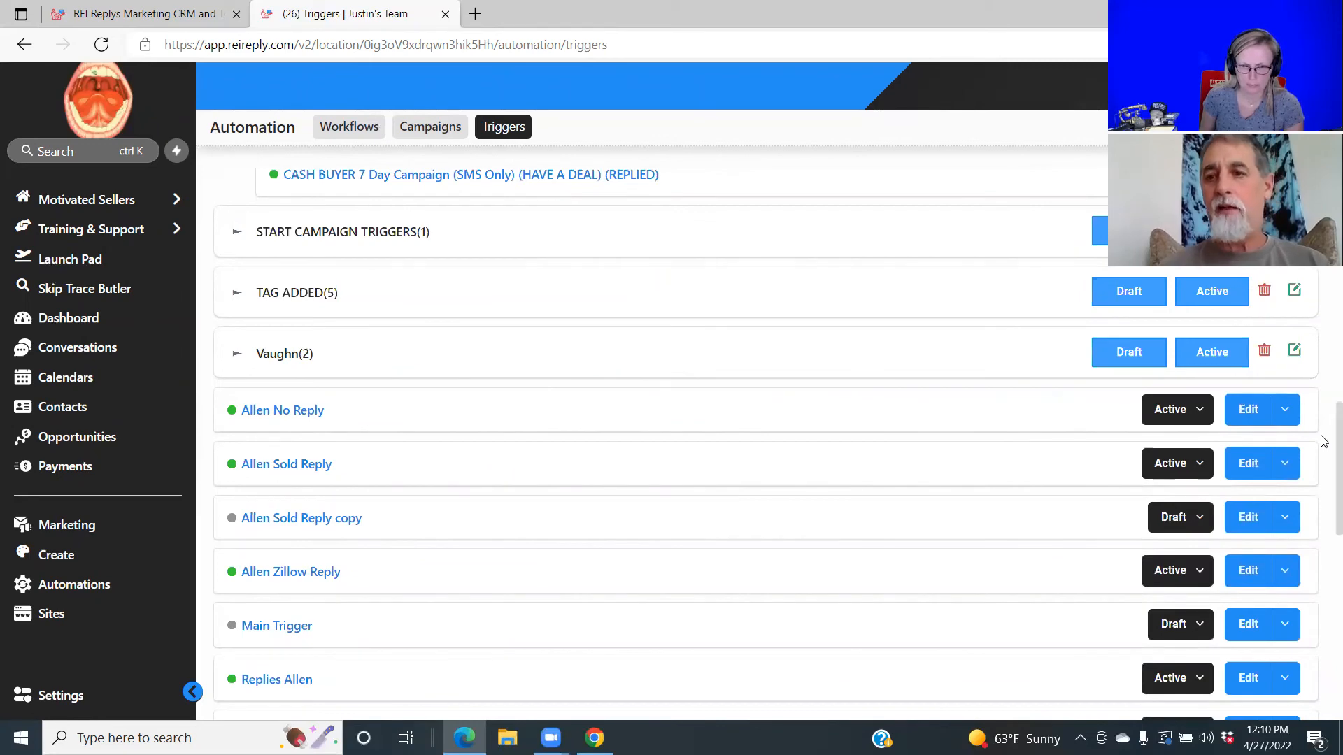
scroll(1324, 447, down, 5)
scroll(800, 485, up, 5)
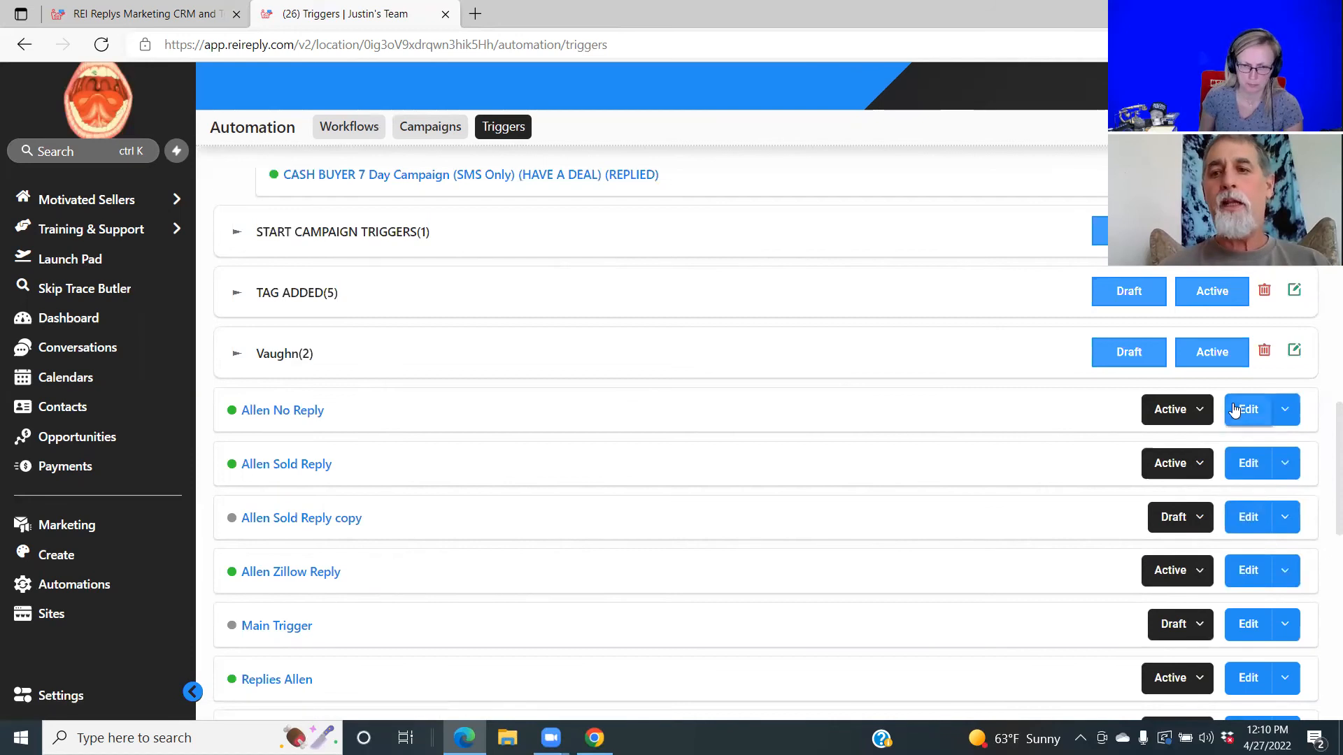
drag(1325, 442, 1324, 525)
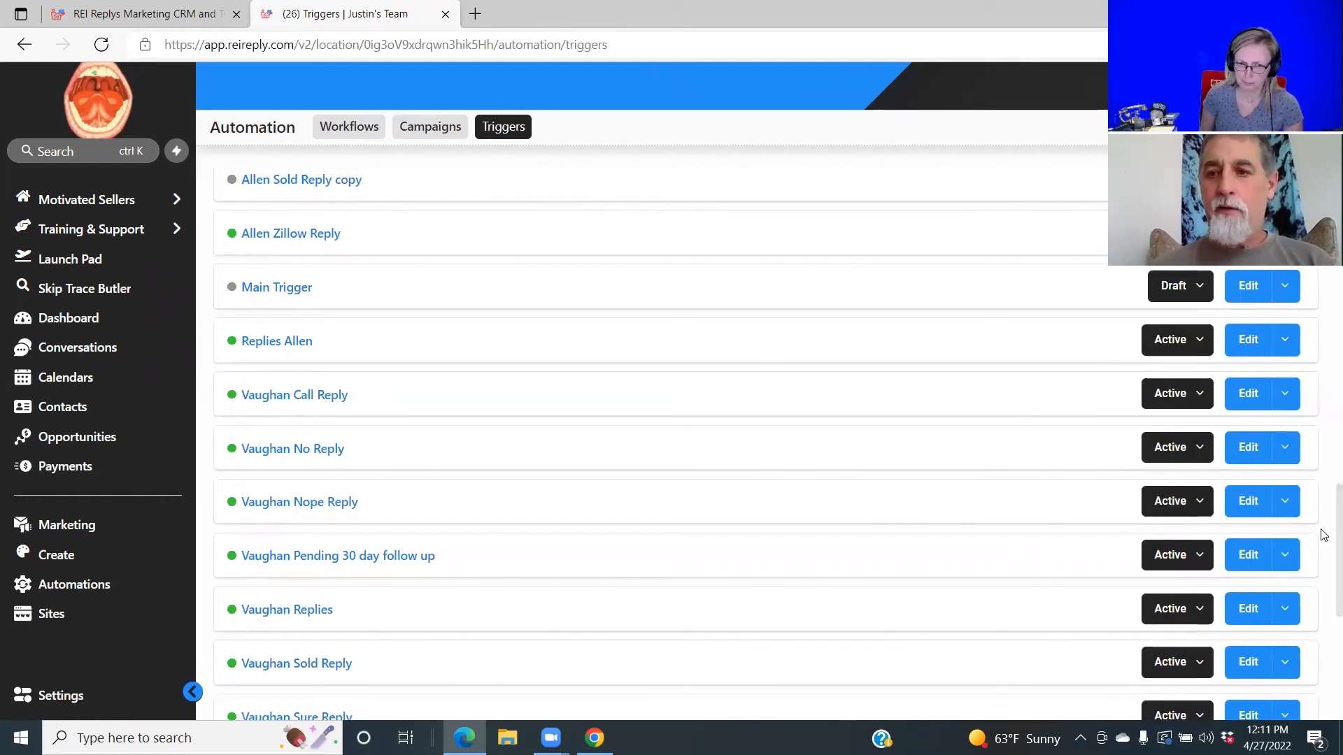
drag(1324, 535, 1325, 283)
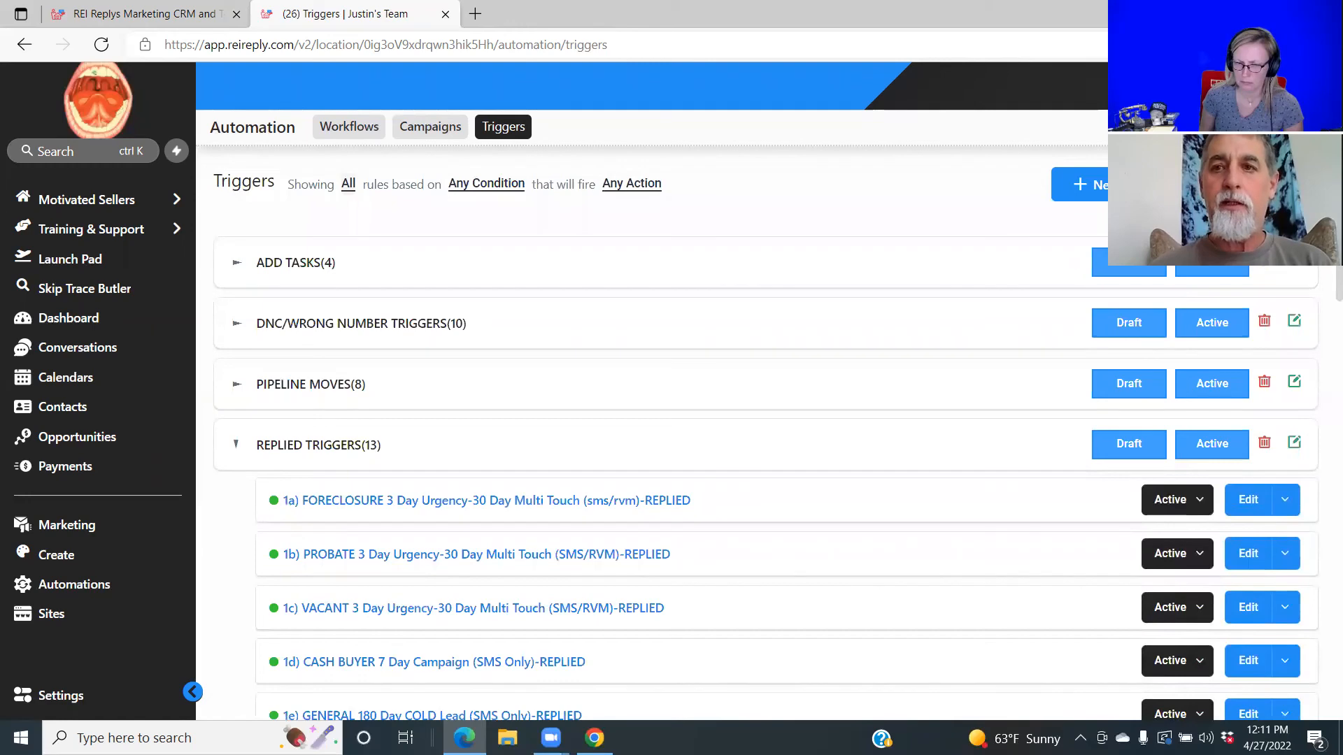
Create a new basic rule named 'Vaughn Yes' and save it.
click(1081, 184)
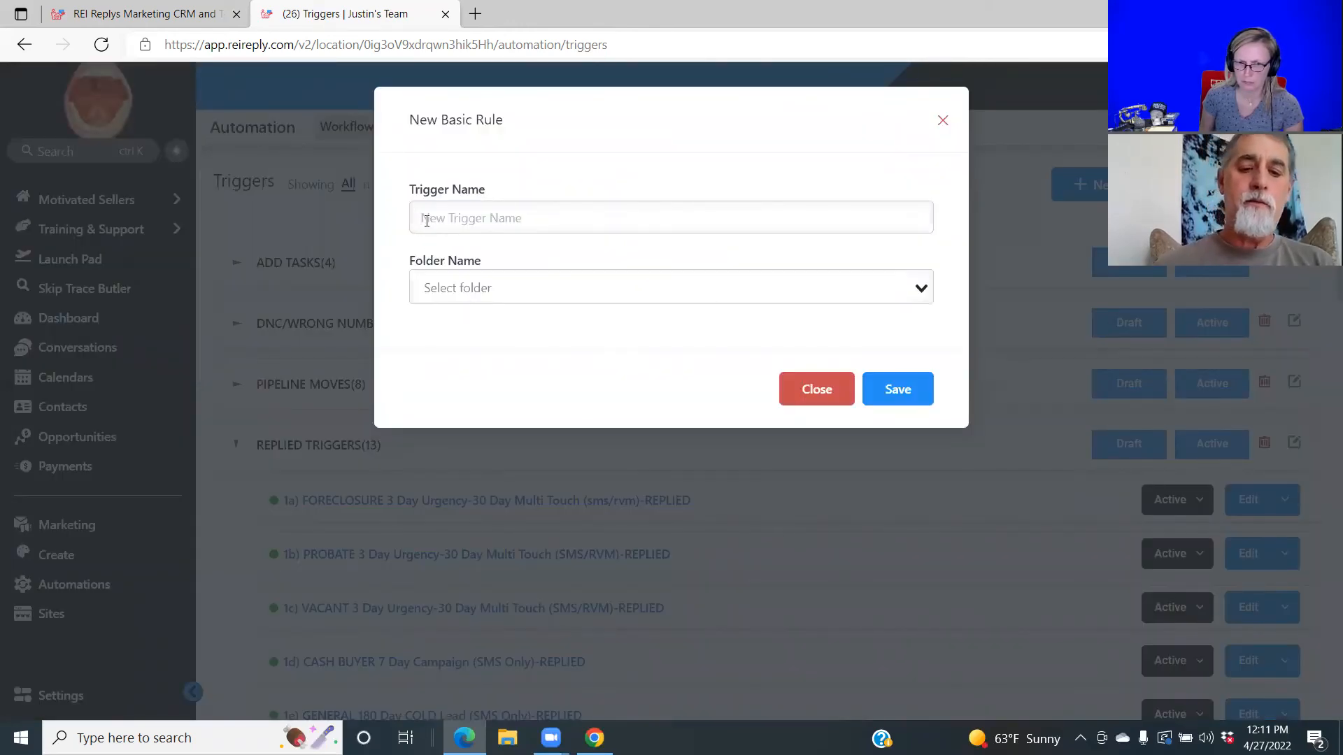
text(Vaughn)
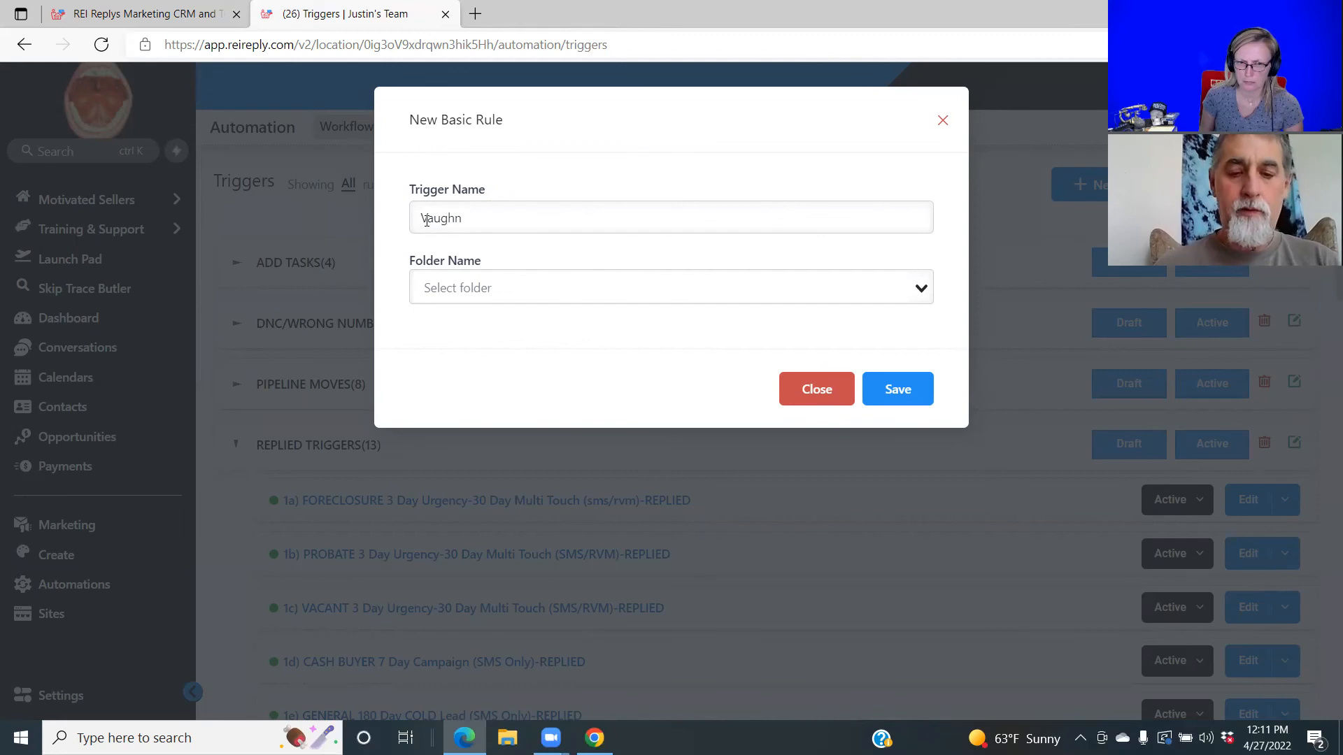
text(Yes)
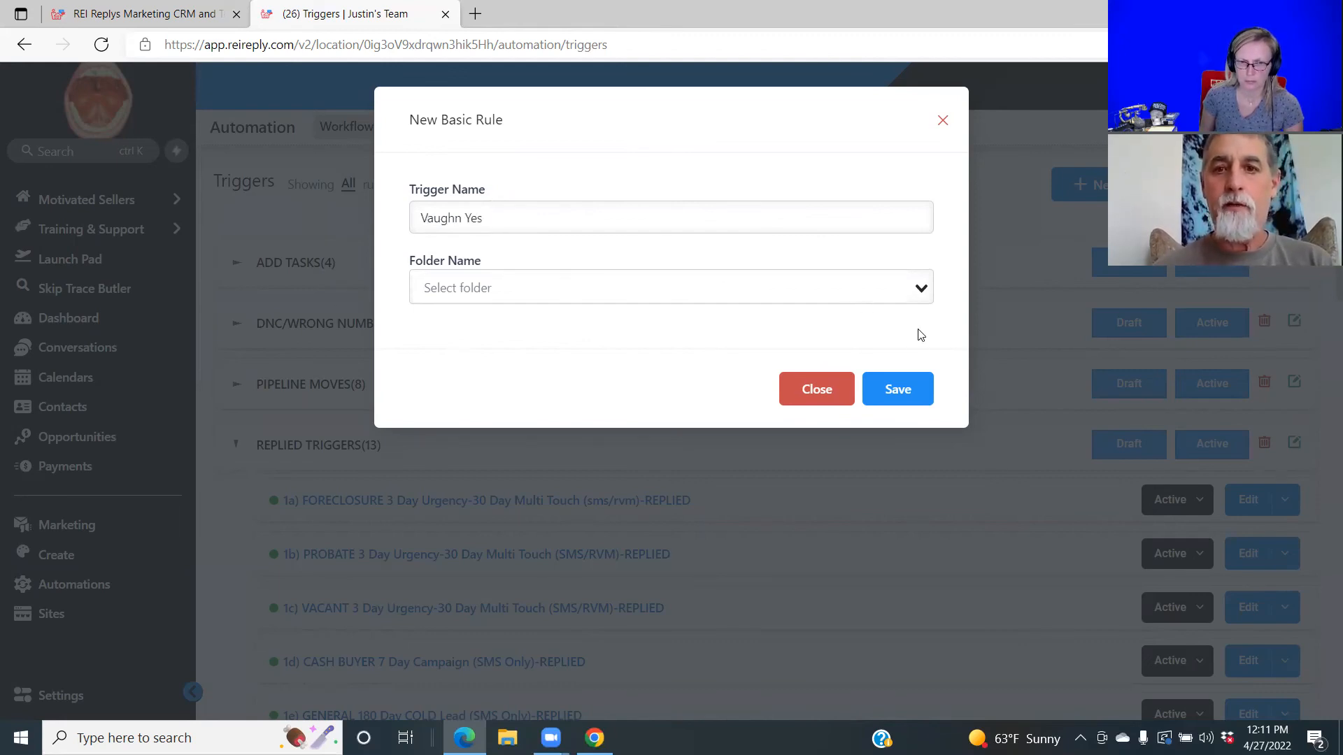
click(902, 386)
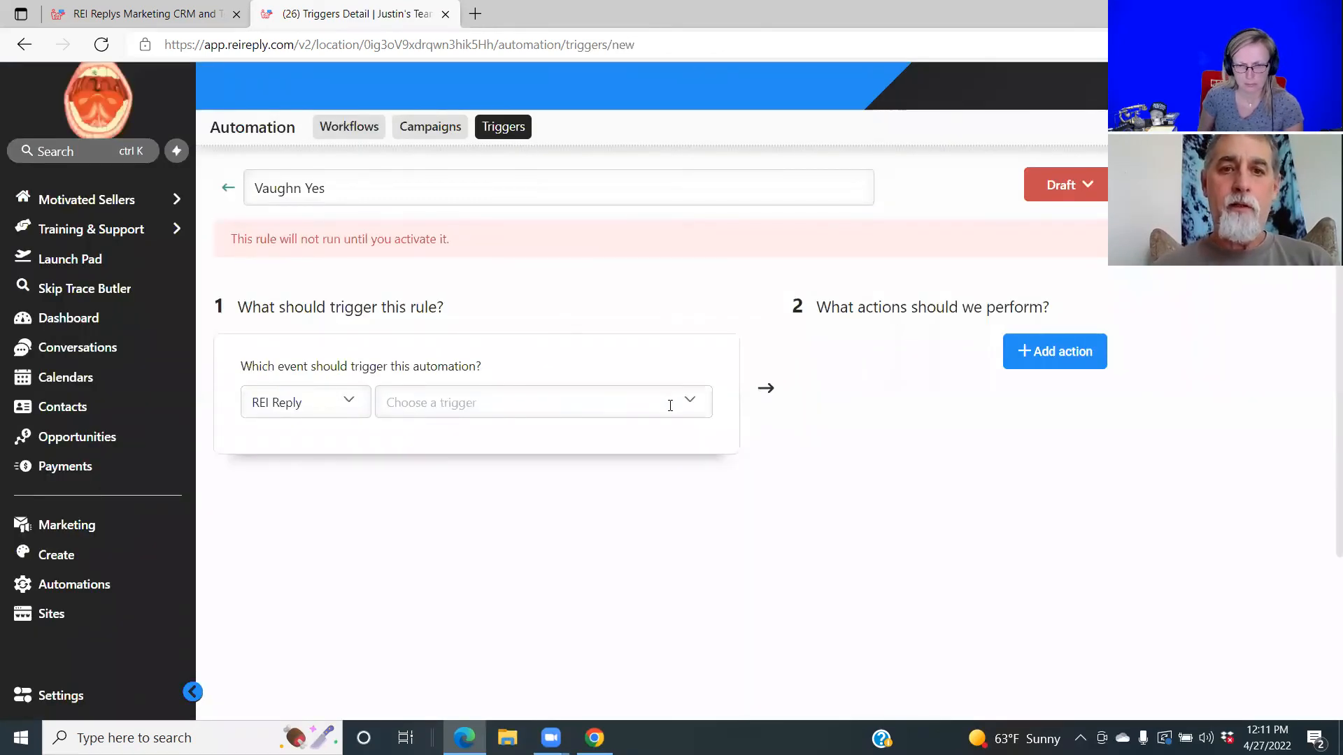
Set the trigger's event to Customer Replied.
click(690, 404)
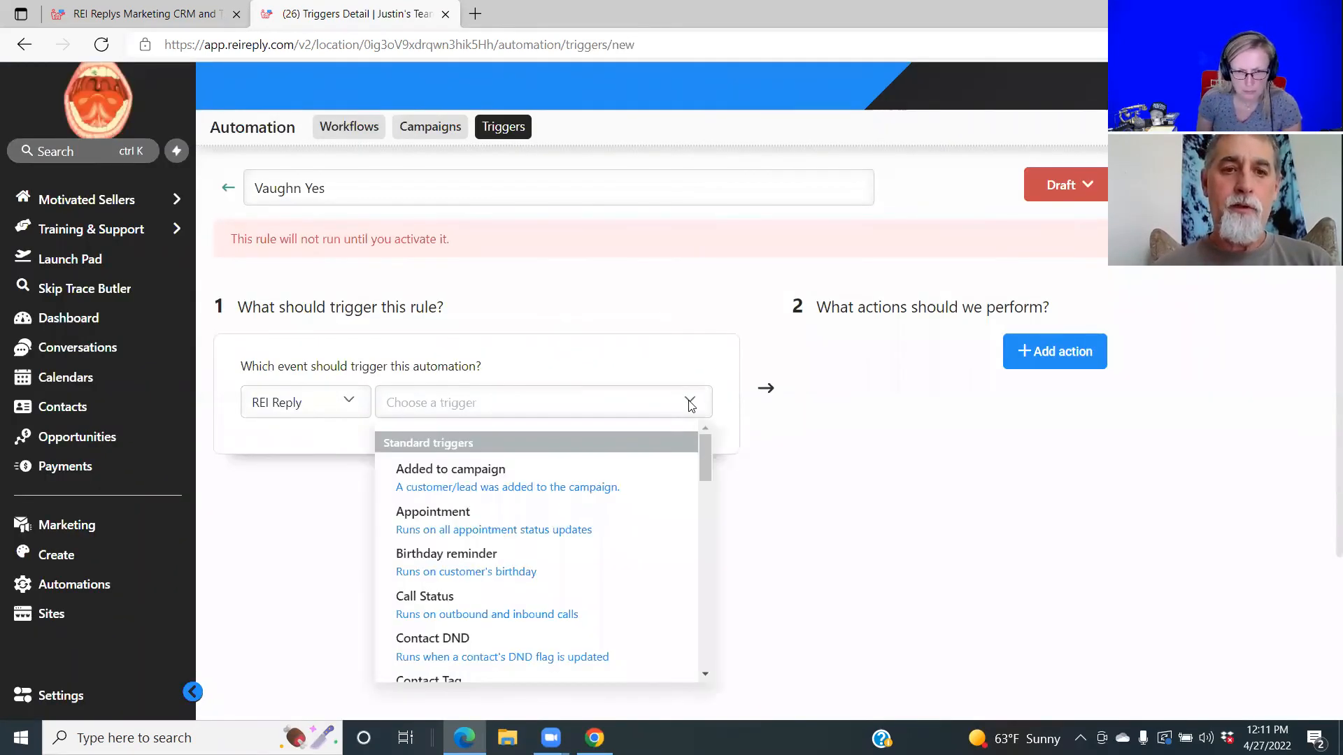
drag(708, 455, 705, 494)
click(499, 606)
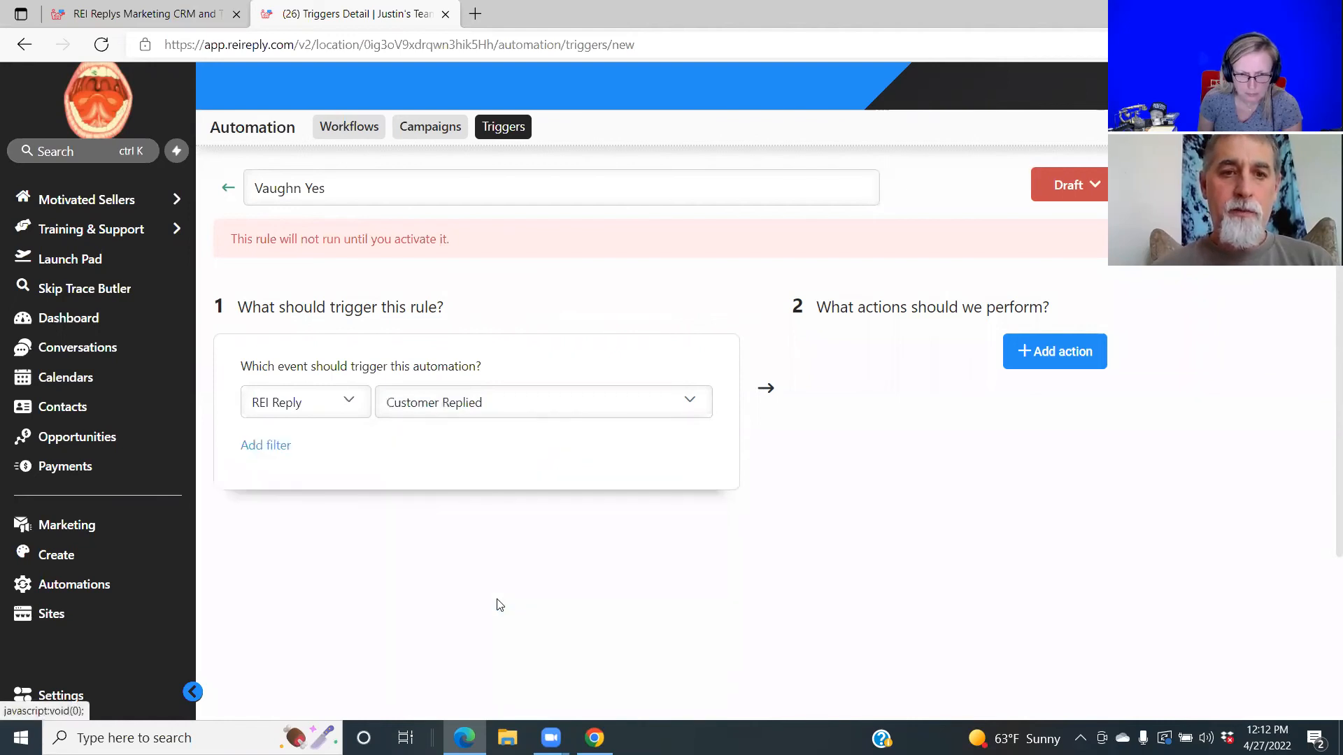
Add a 'Replied to campaign' filter and pick the Allen Zillow LO campaign.
click(267, 448)
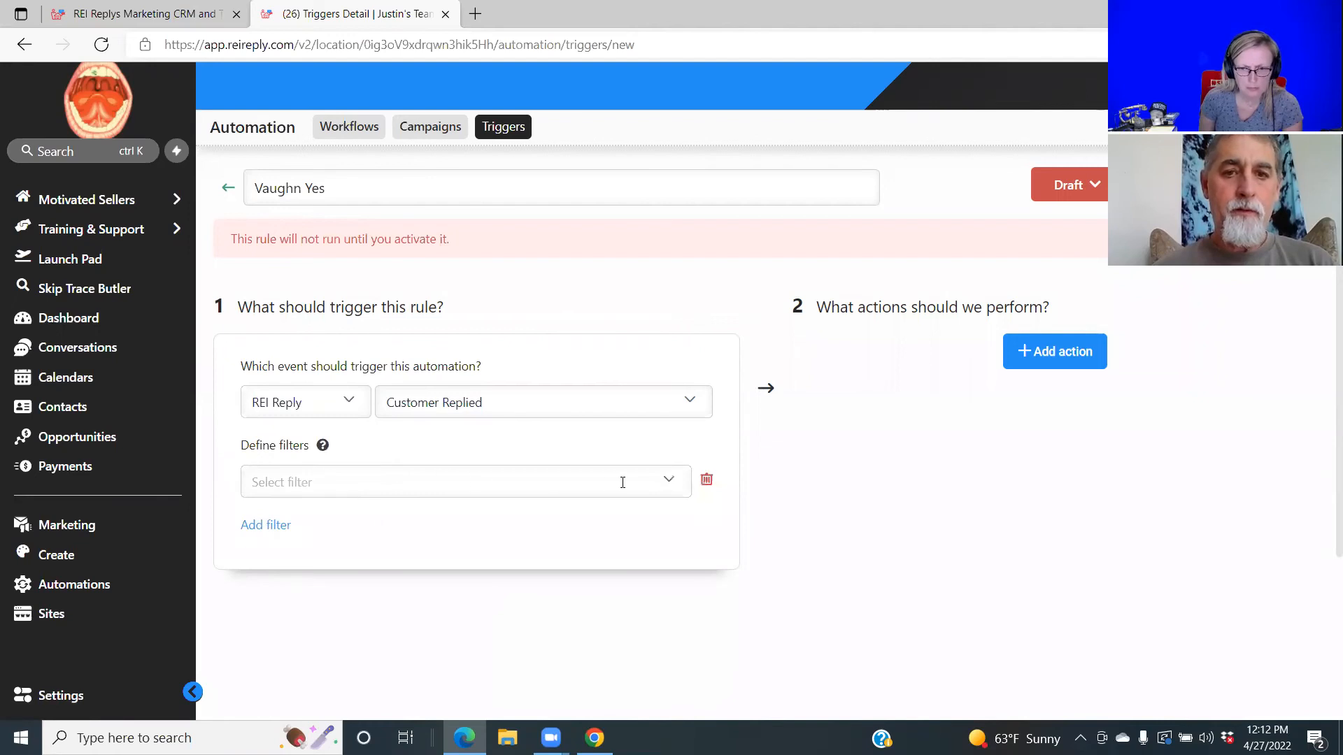
click(669, 483)
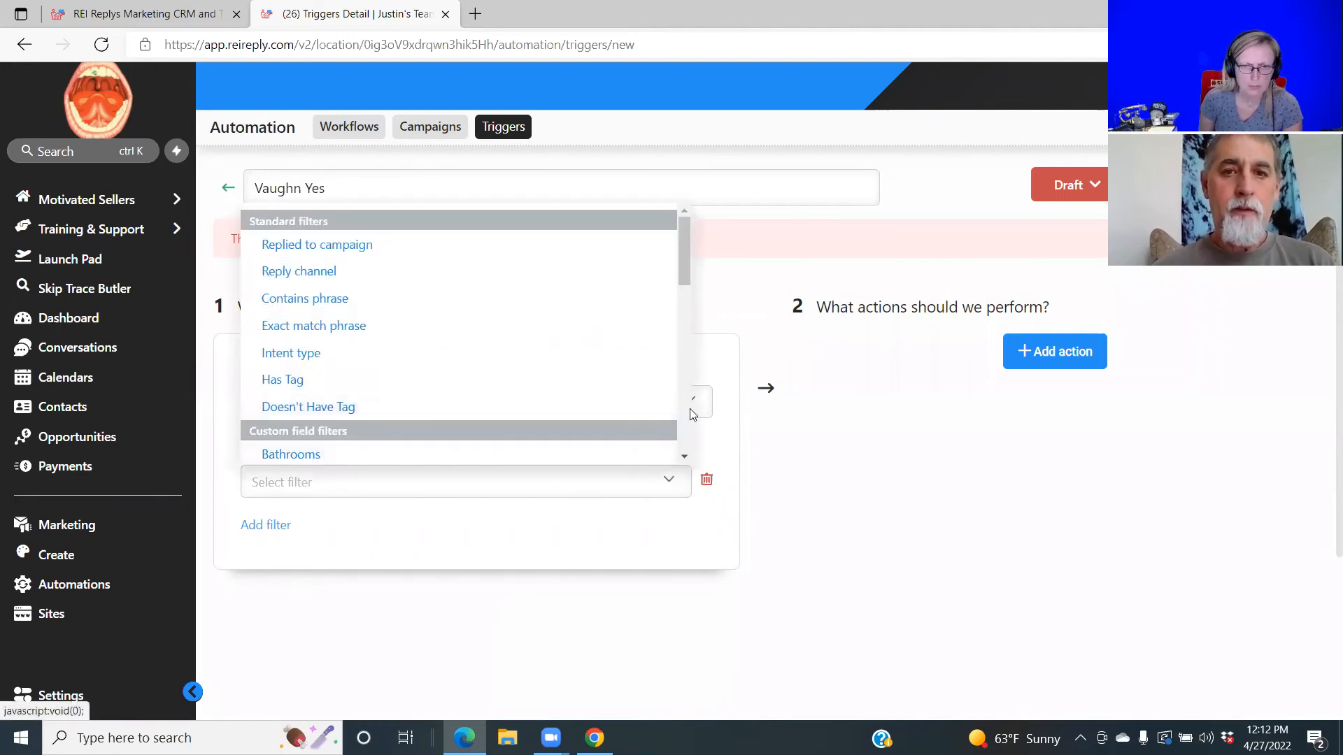
click(684, 456)
drag(684, 458, 684, 458)
drag(684, 212, 685, 211)
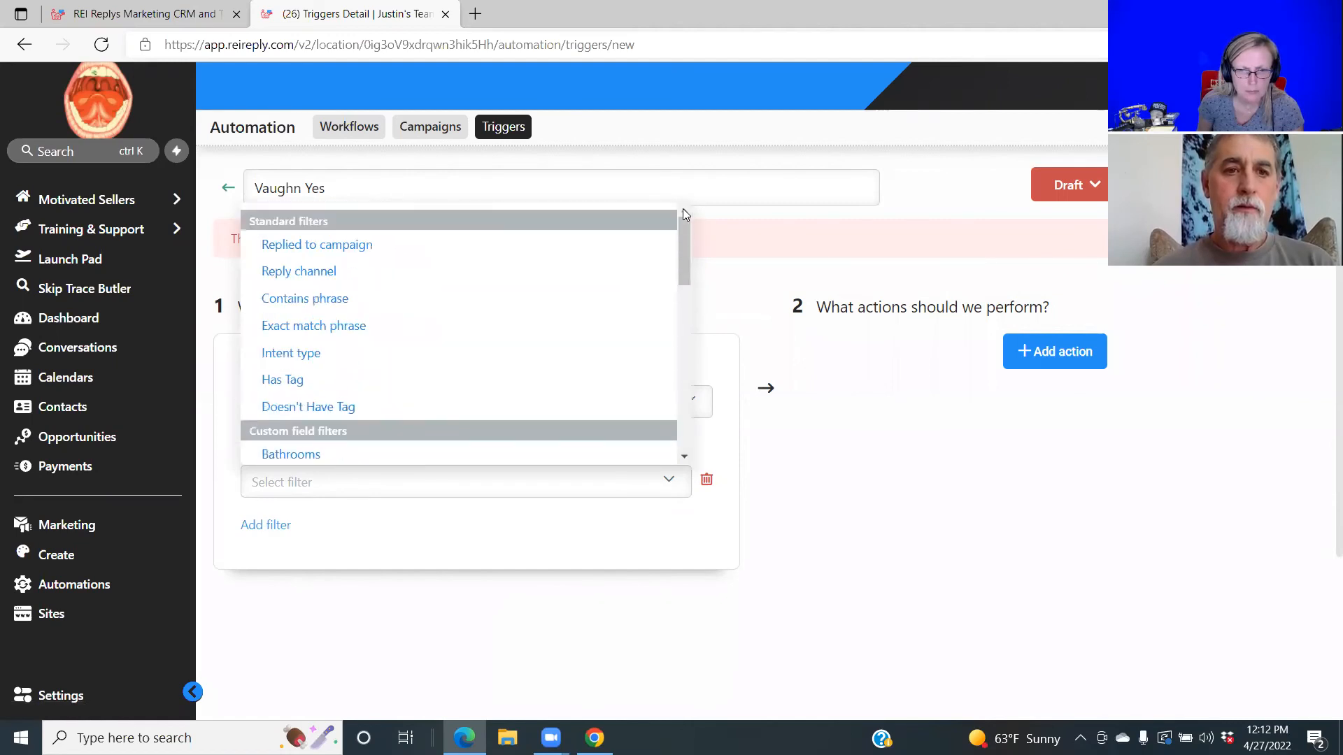
click(446, 246)
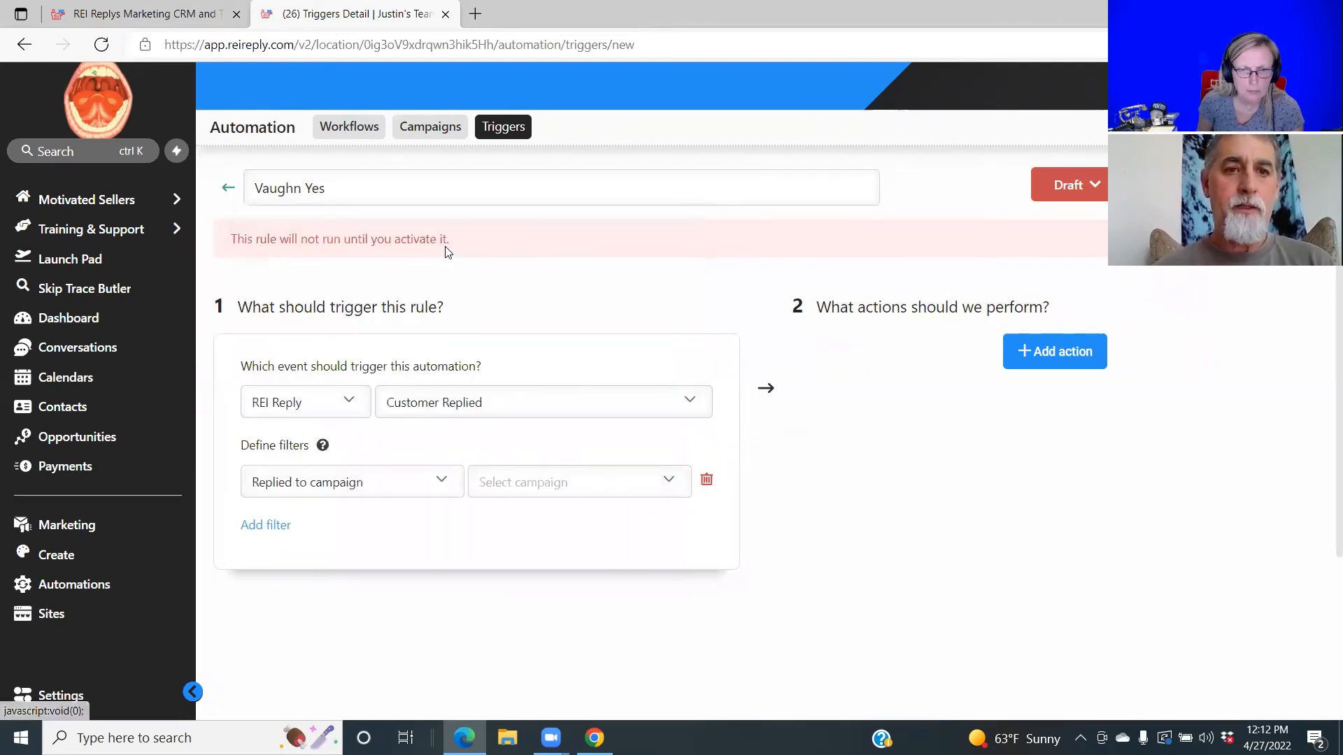
click(669, 483)
click(684, 459)
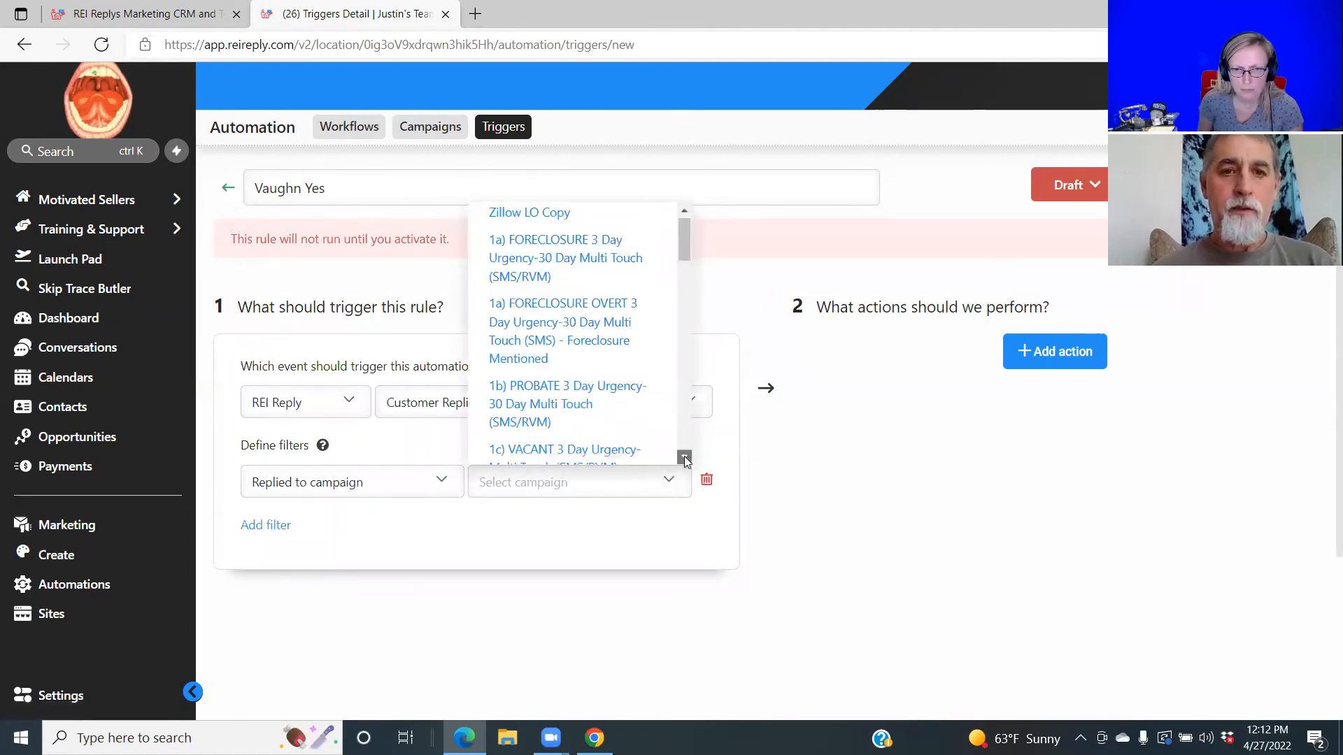
drag(685, 460, 685, 460)
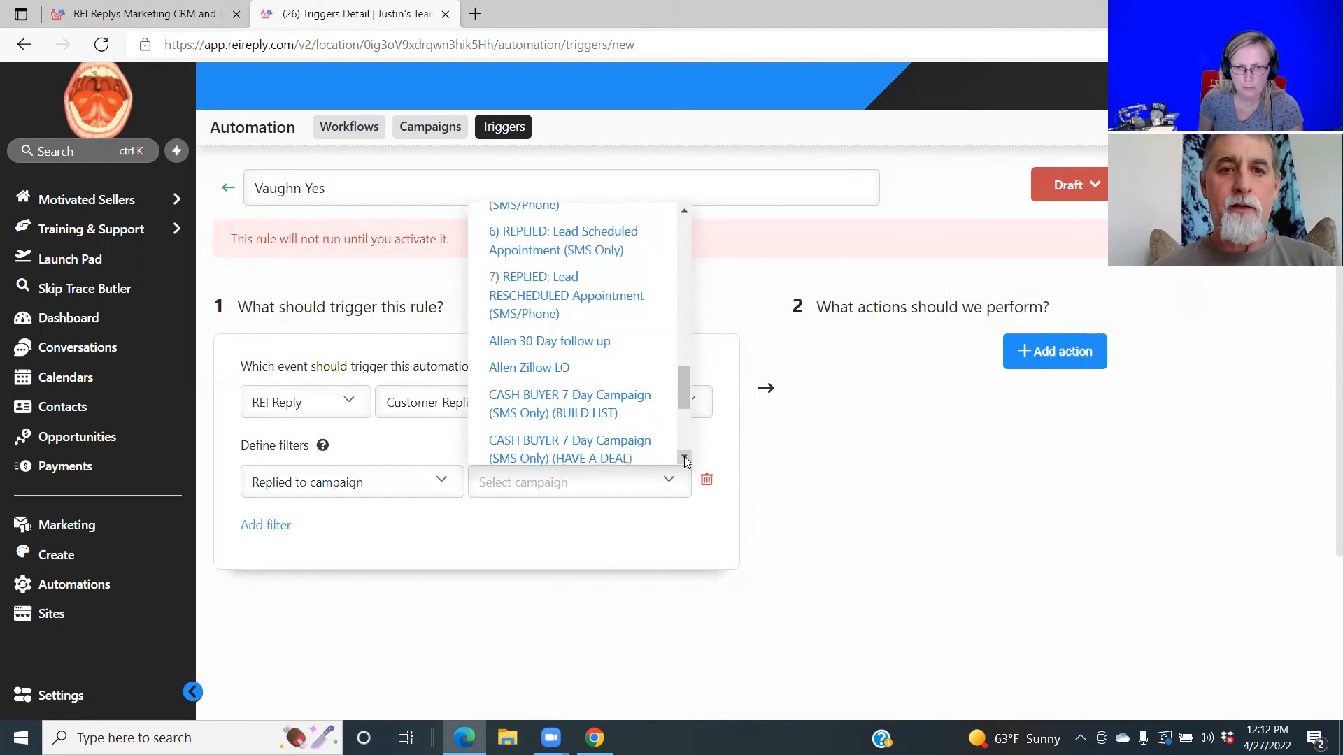
click(546, 369)
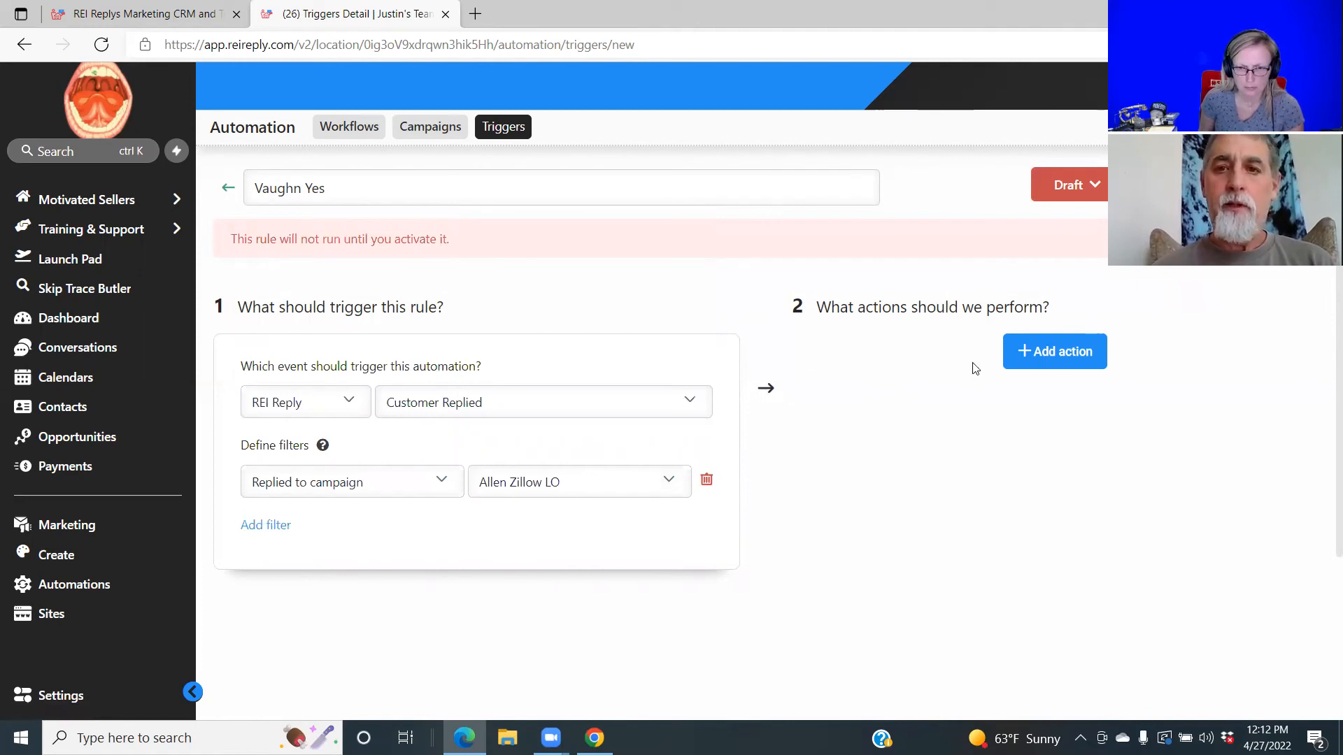
Add an action to the trigger and set its type to Add Contact Tag.
click(1036, 355)
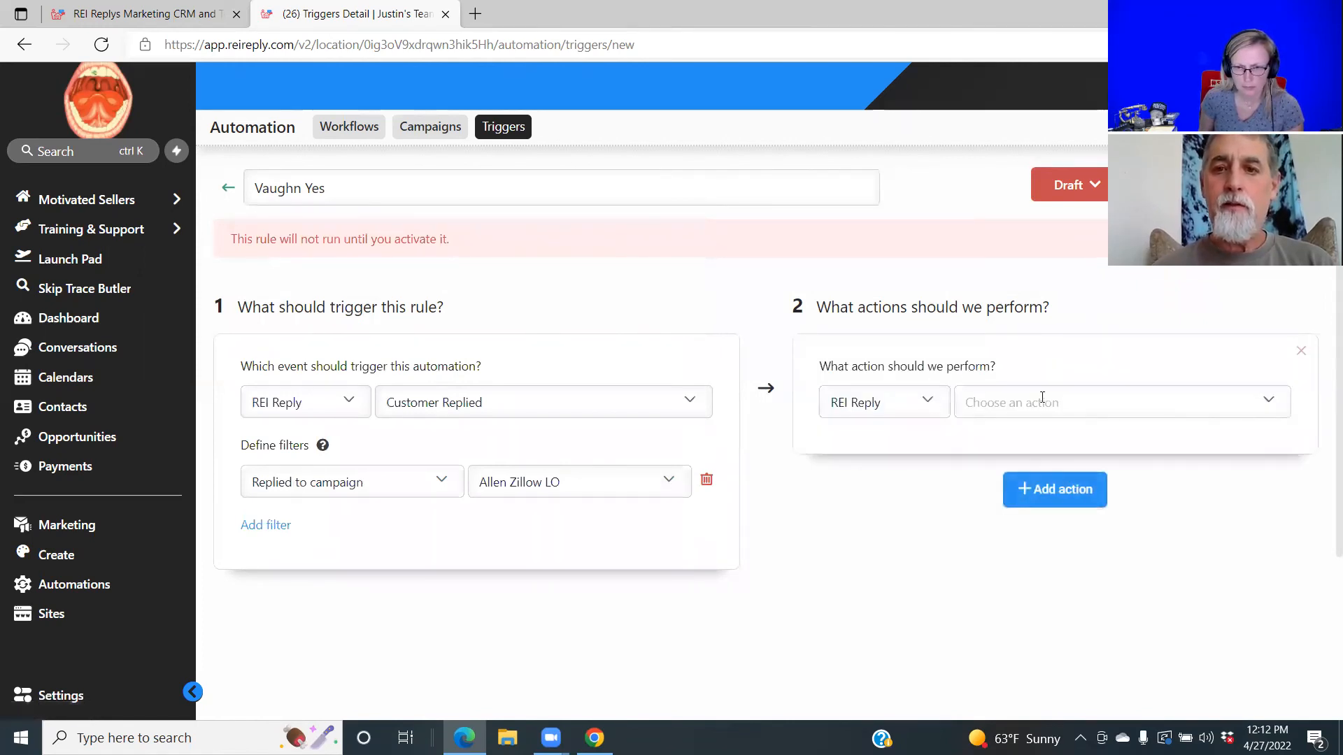
click(1268, 402)
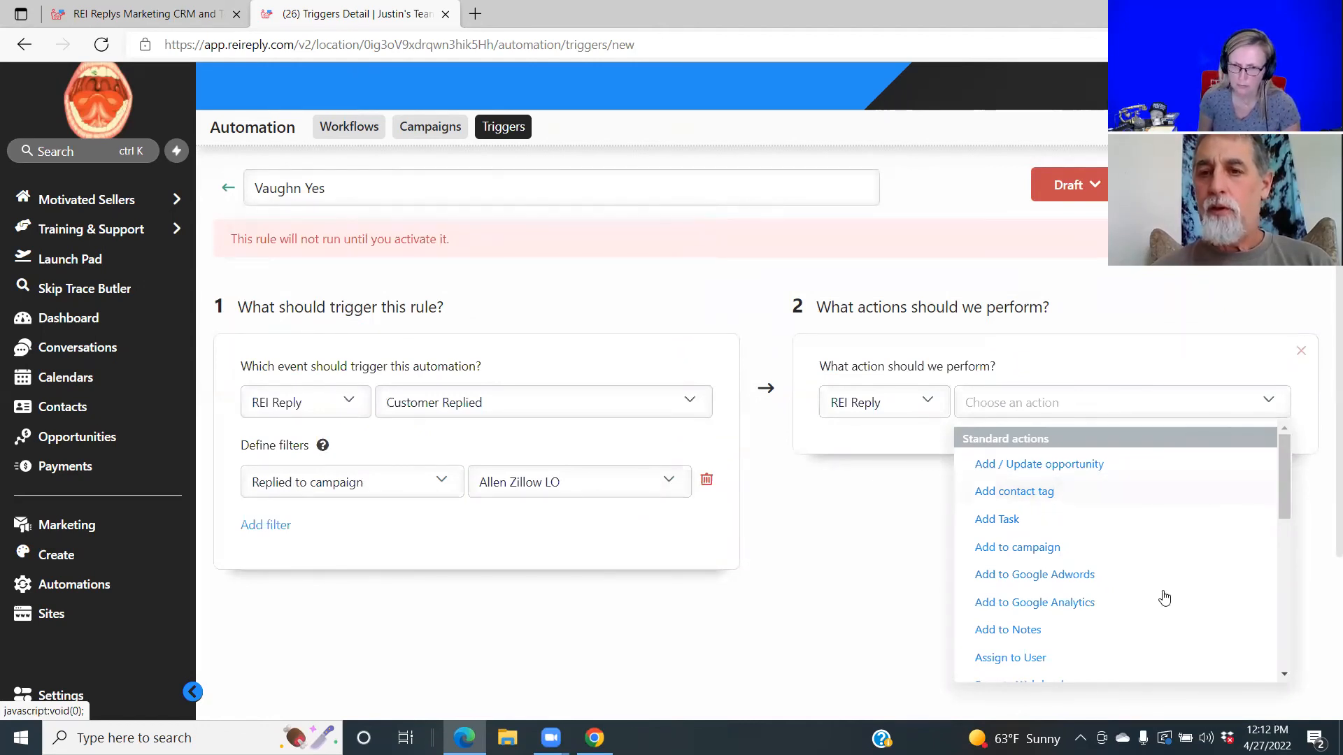
click(1284, 675)
click(1284, 675)
click(1284, 675)
click(1284, 675)
click(1284, 675)
click(1284, 675)
click(1284, 675)
click(1285, 675)
click(1284, 675)
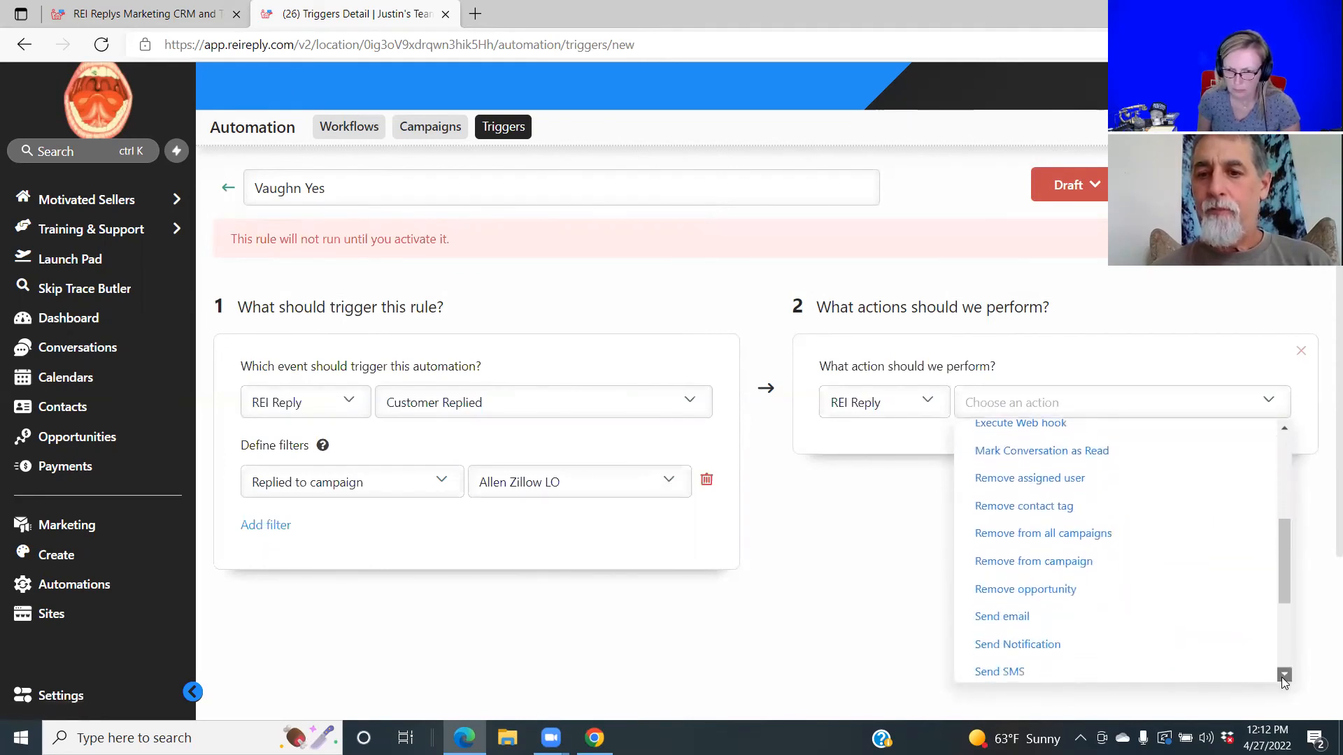
click(1285, 675)
click(1284, 675)
click(1285, 675)
click(1284, 675)
click(1284, 675)
click(1284, 675)
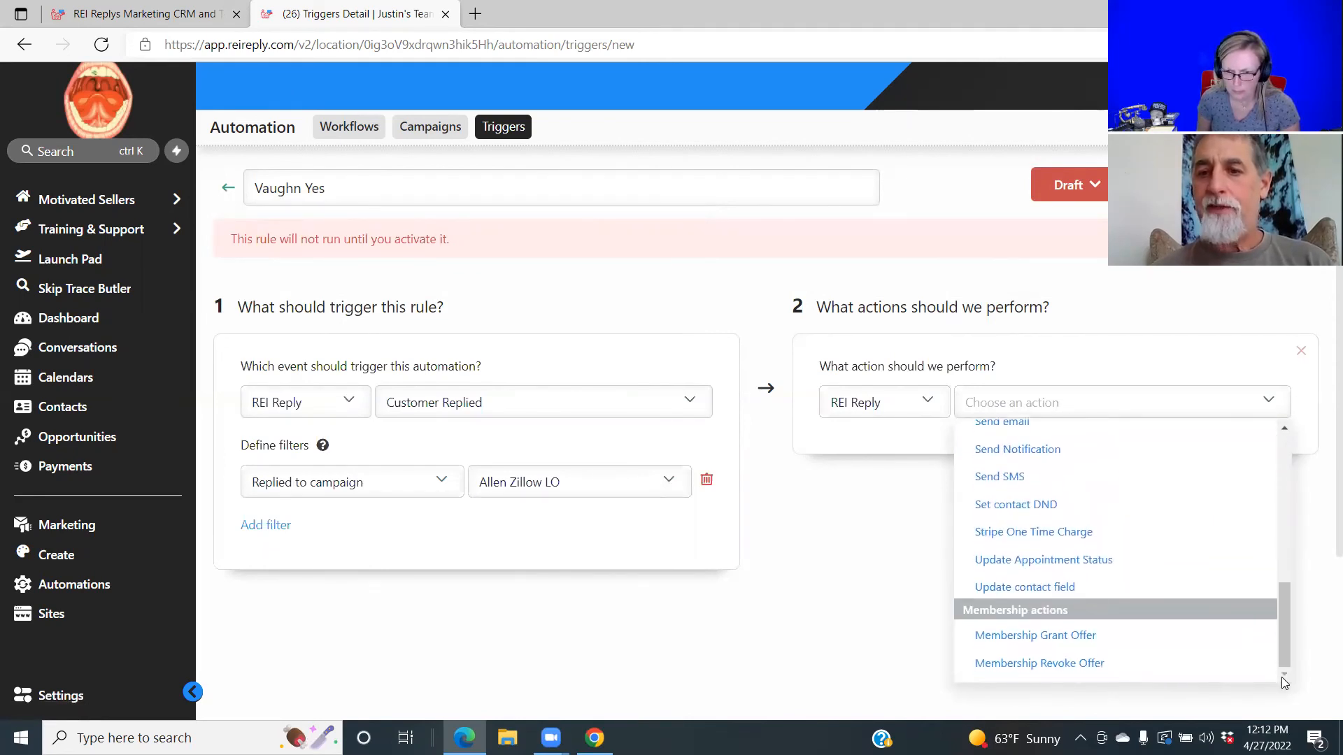
click(1282, 431)
click(1283, 431)
click(1282, 430)
click(1282, 431)
click(1283, 431)
click(1283, 431)
click(1282, 431)
click(1282, 431)
click(1282, 430)
click(1282, 431)
click(1282, 430)
click(1282, 431)
click(1283, 431)
click(1282, 431)
click(1284, 431)
click(1285, 431)
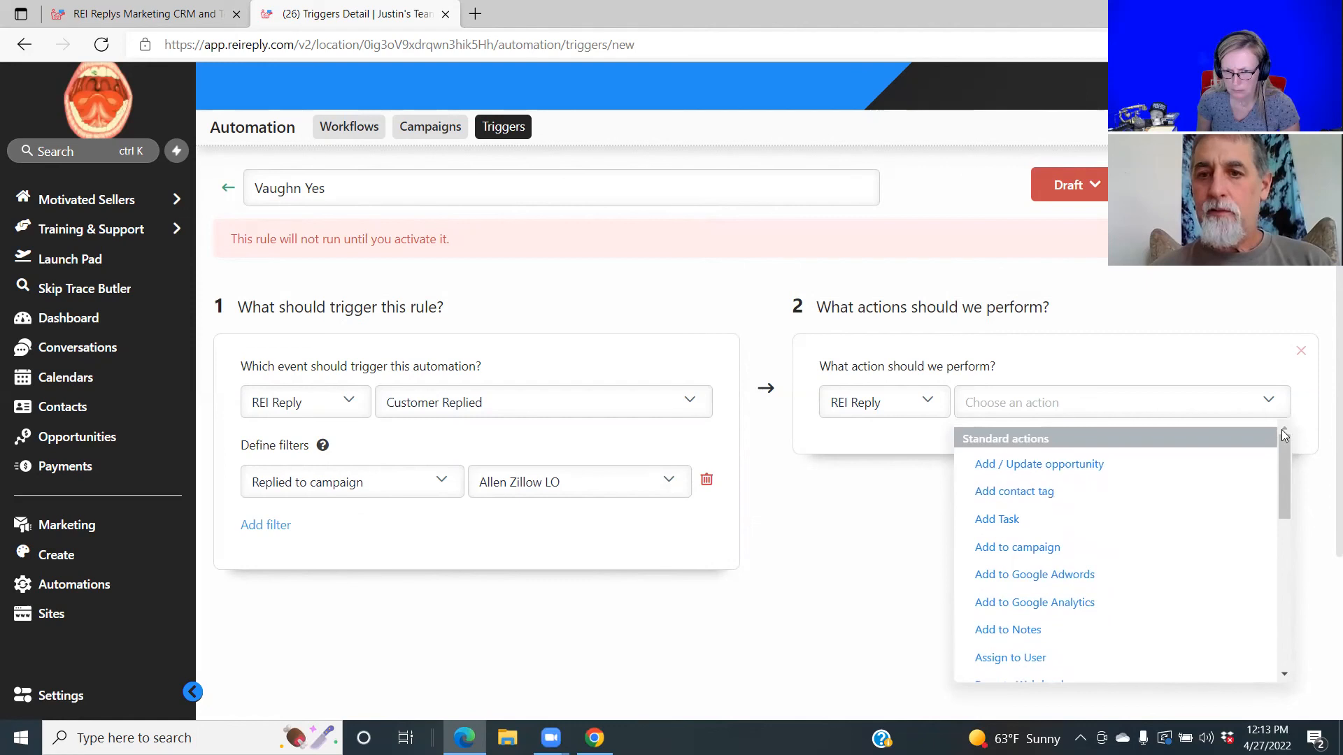
click(1053, 491)
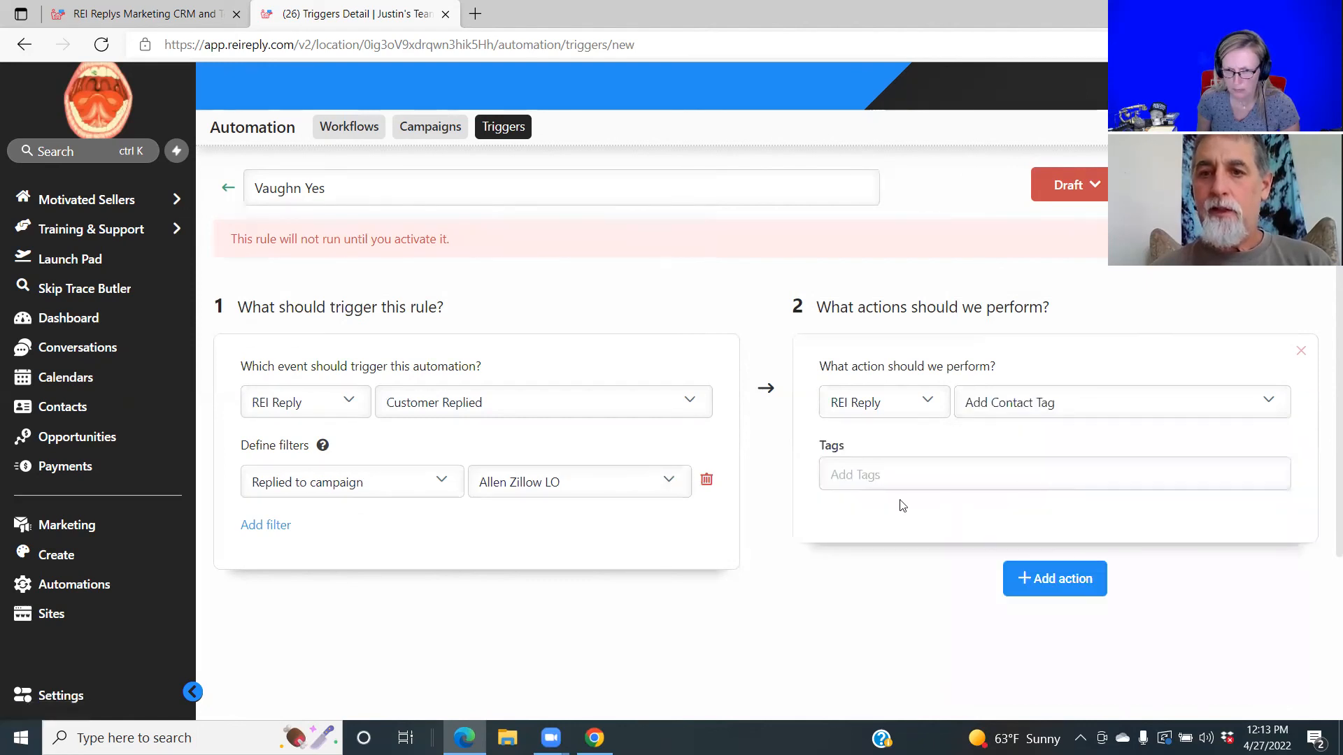
Enter 'yes' as the tag the action adds to the contact.
click(837, 477)
text(Yes)
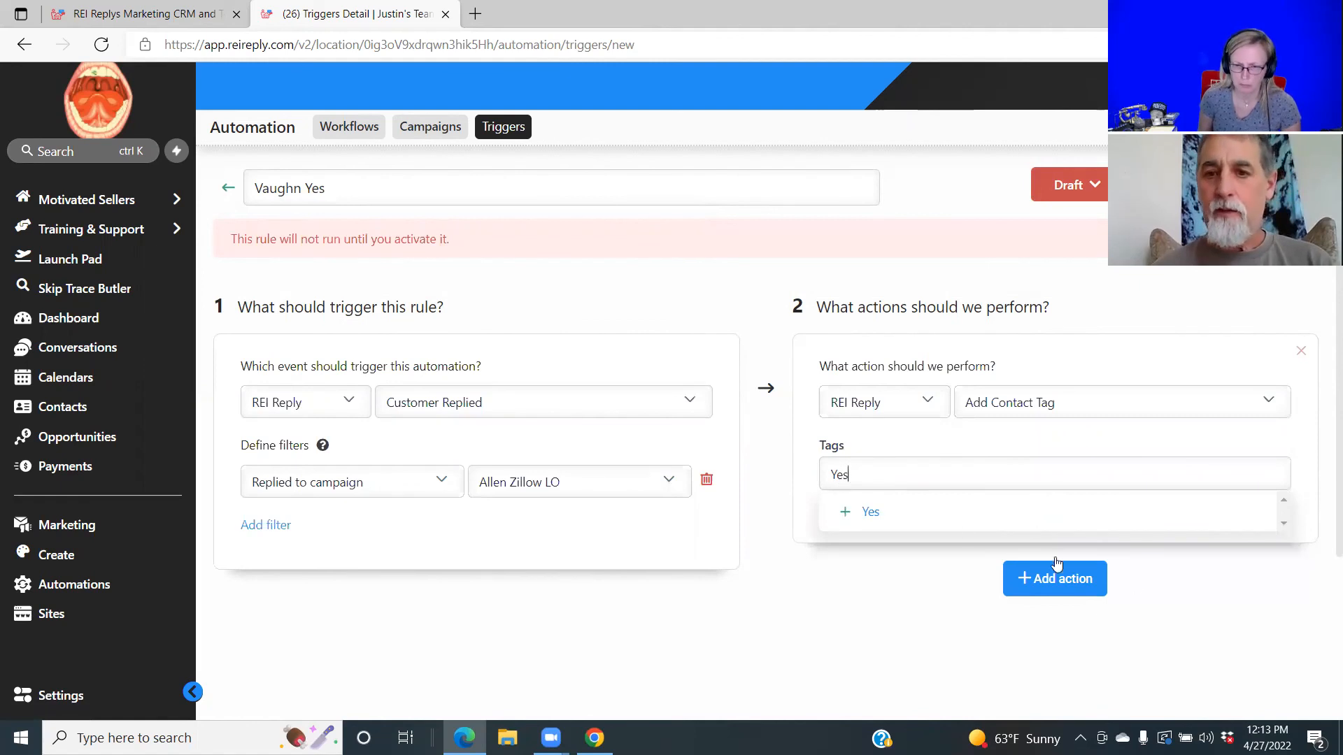
click(871, 513)
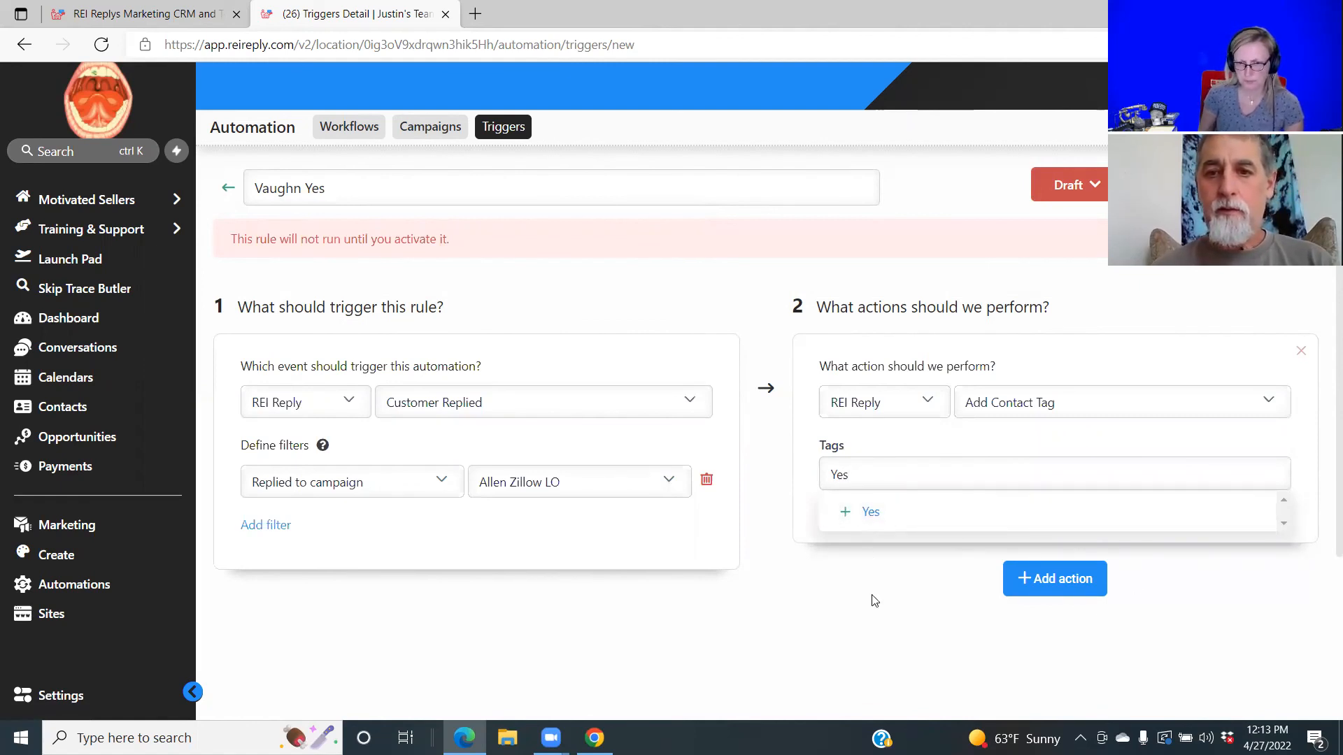
scroll(1324, 610, down, 1)
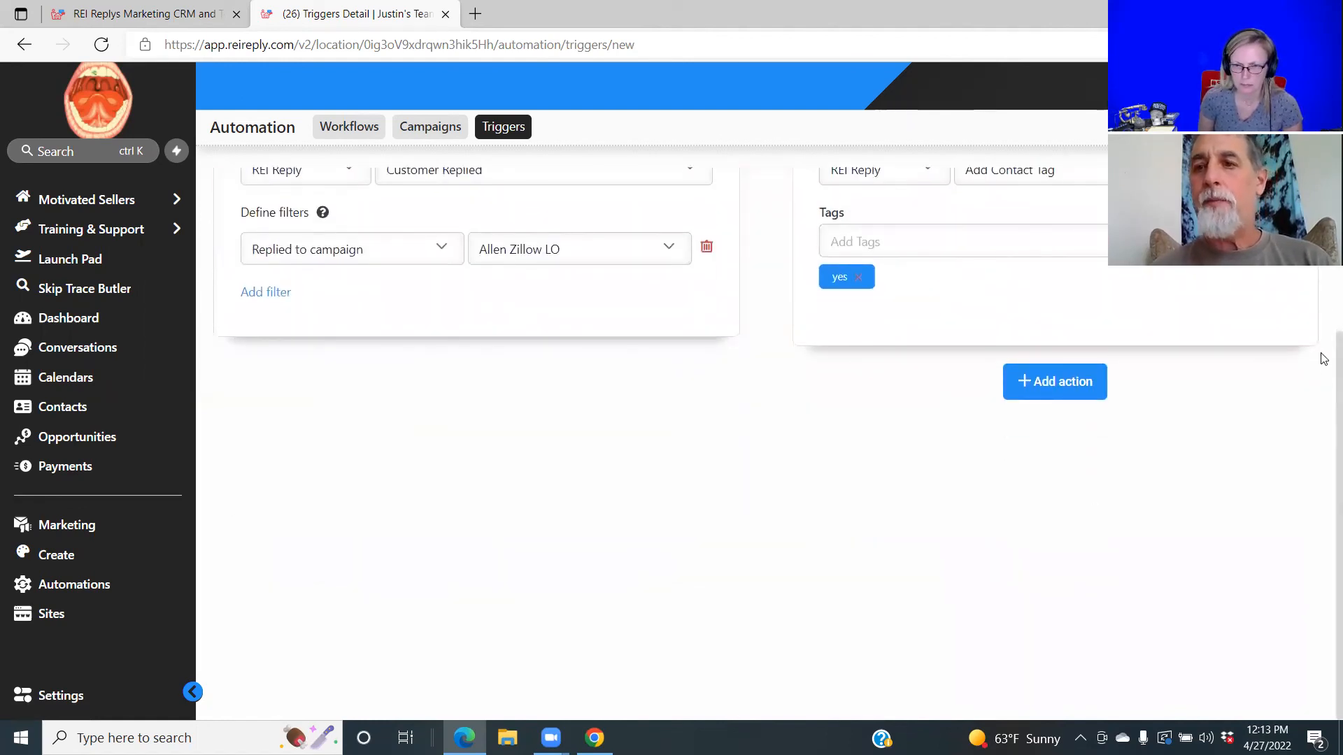
Close the Edge window holding the Vaughn Yes trigger, leaving the desktop visible.
scroll(1325, 283, up, 3)
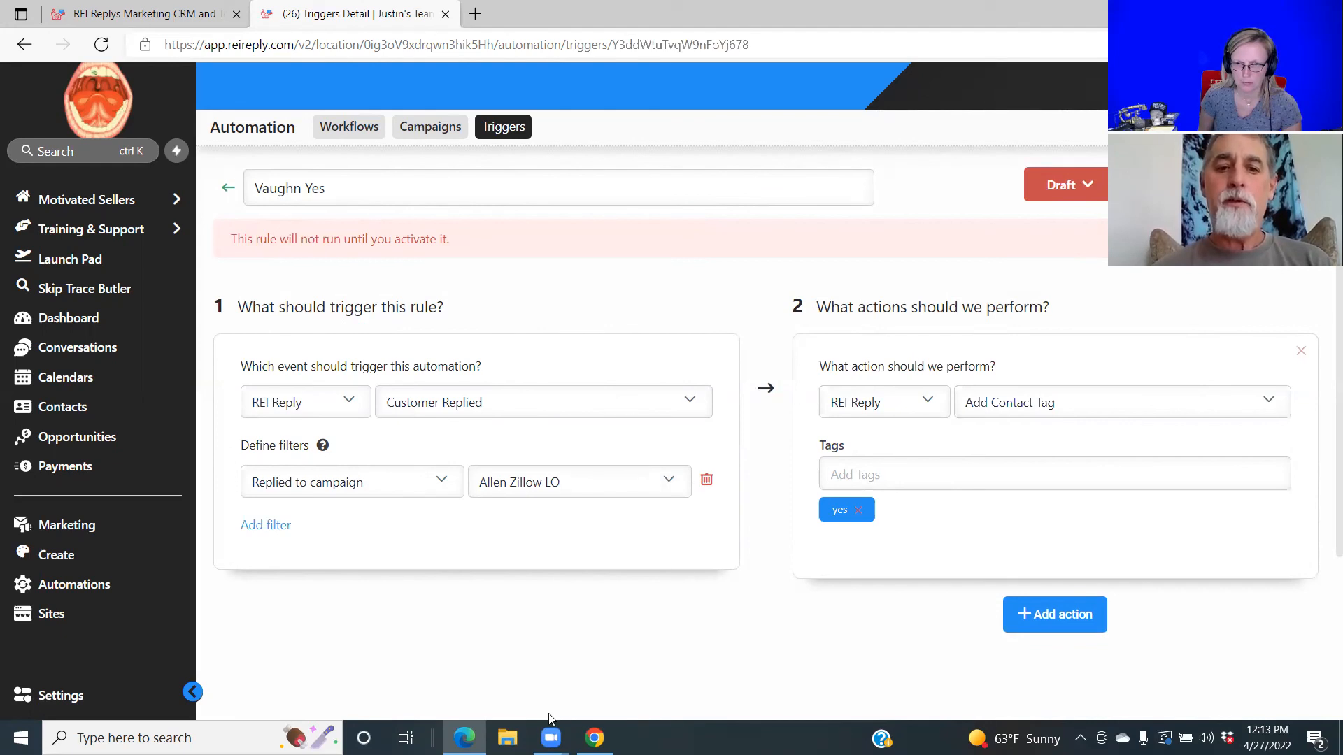
click(595, 738)
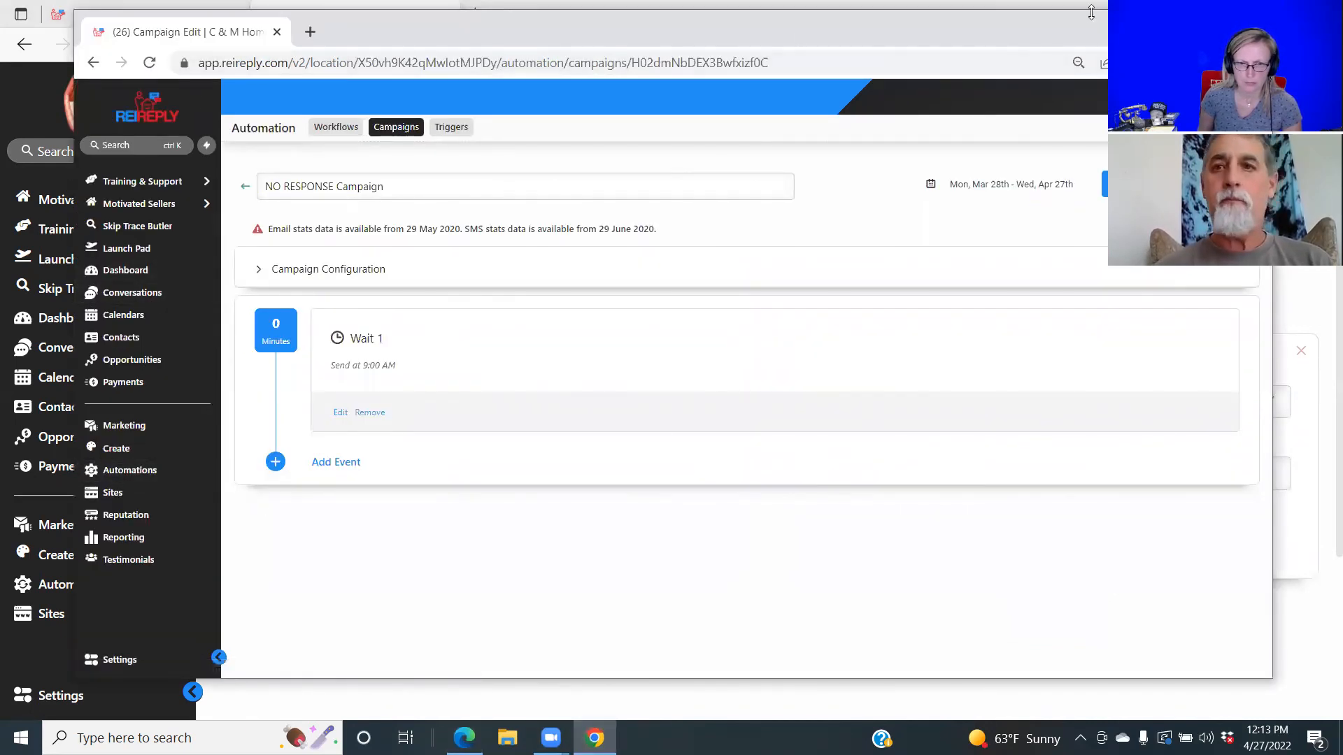
key(alt+Tab)
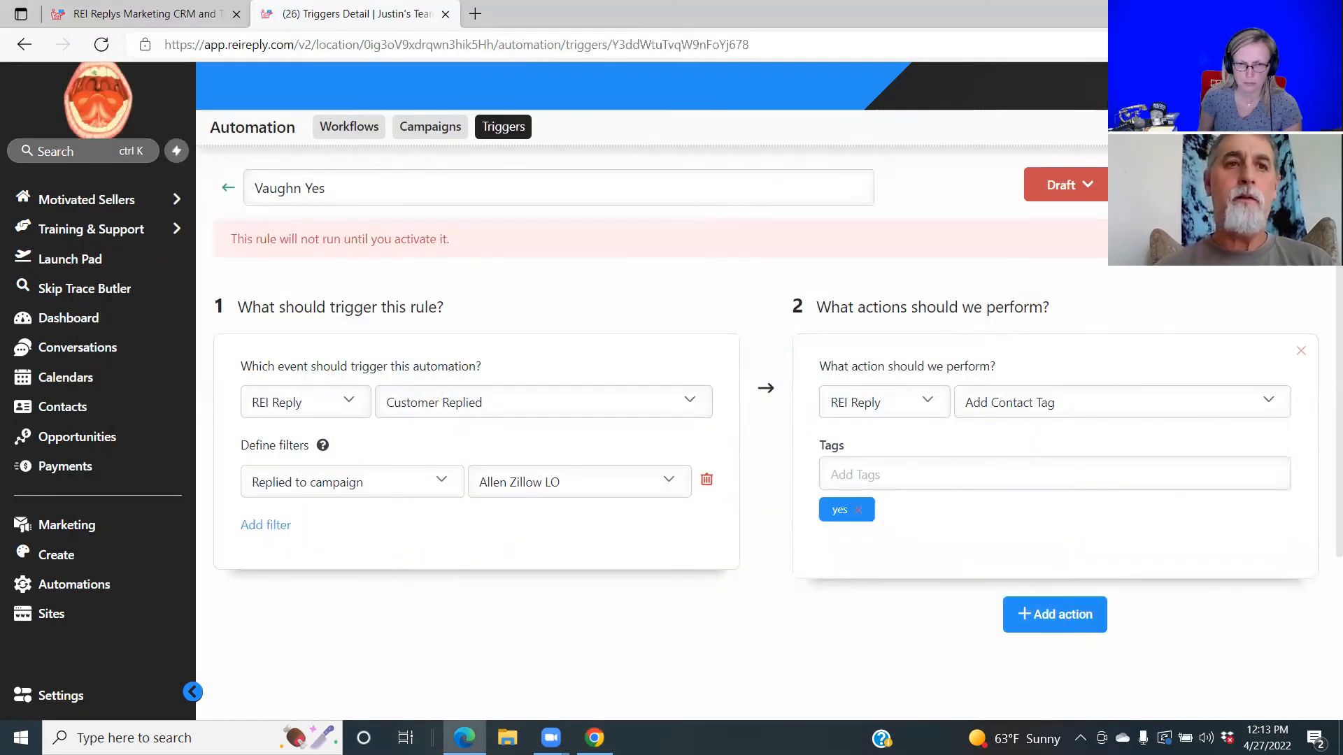
click(235, 16)
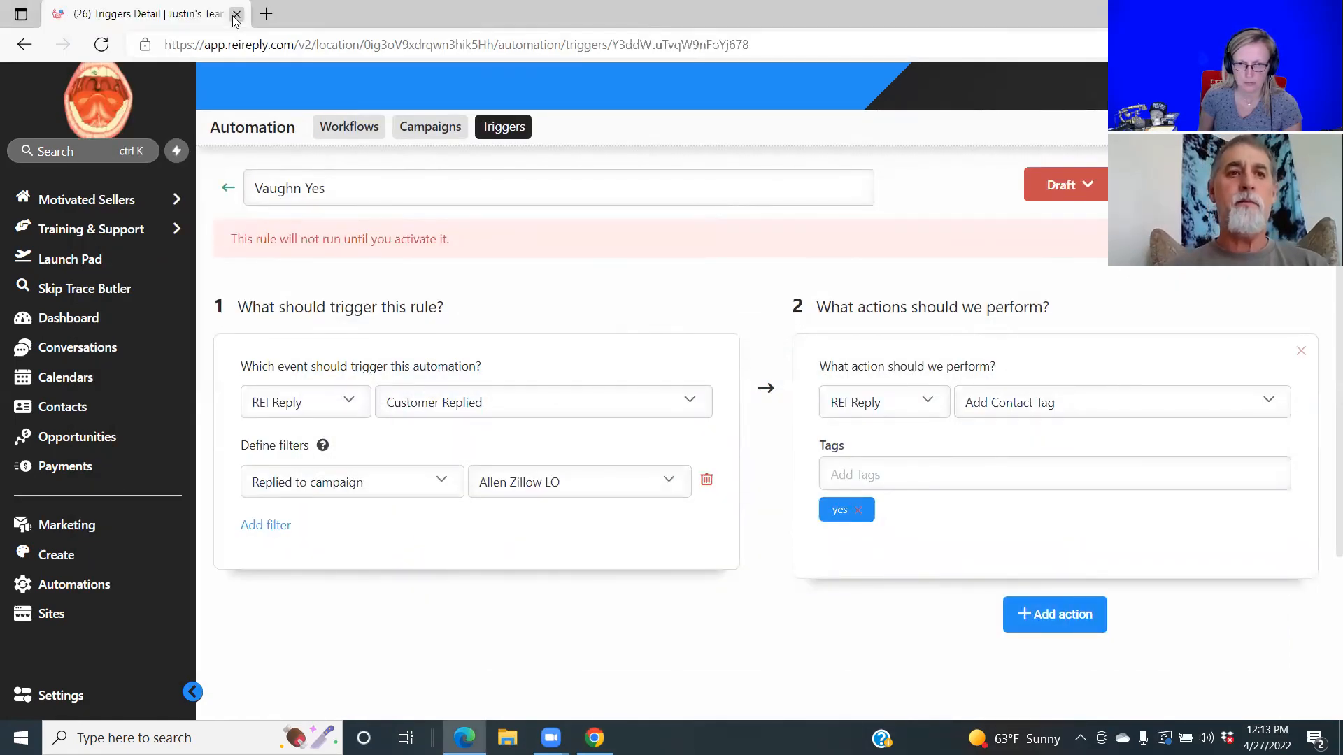
click(235, 15)
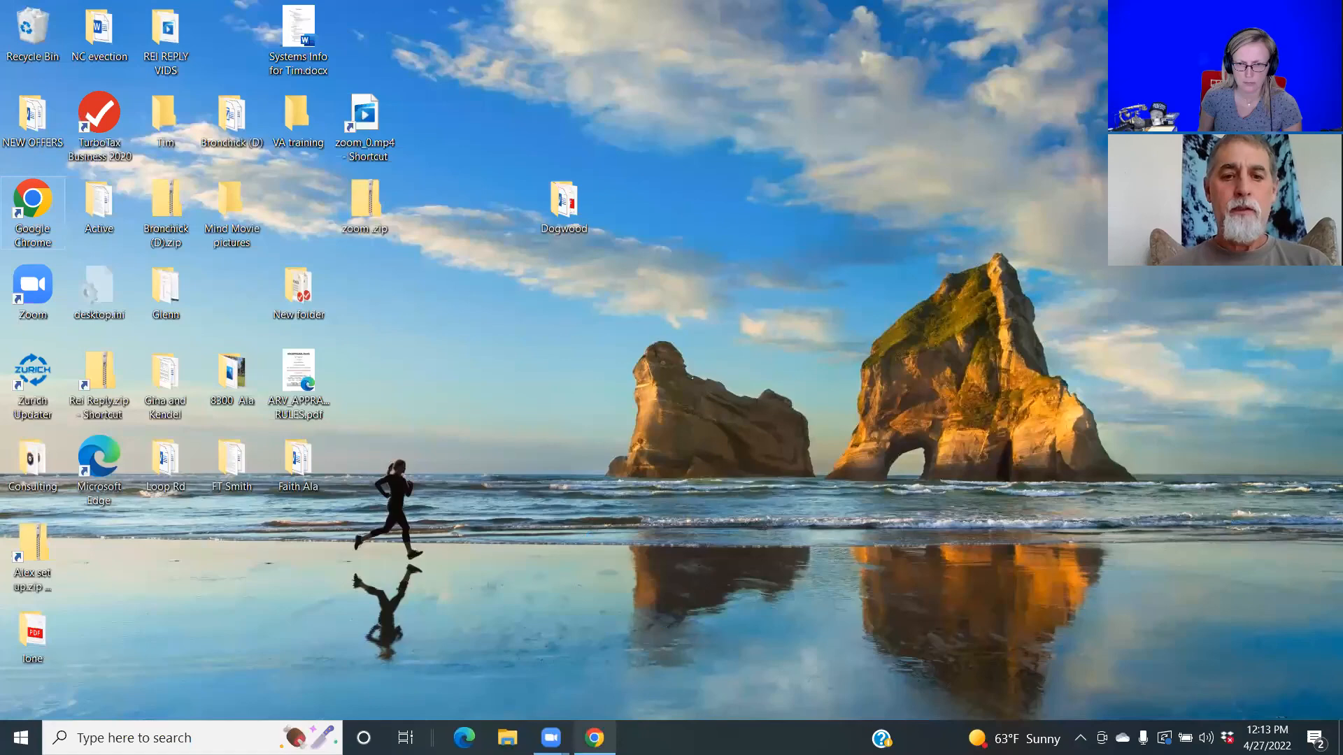
Bring Chrome back, open Contacts and quick-search for 'yes'.
click(594, 739)
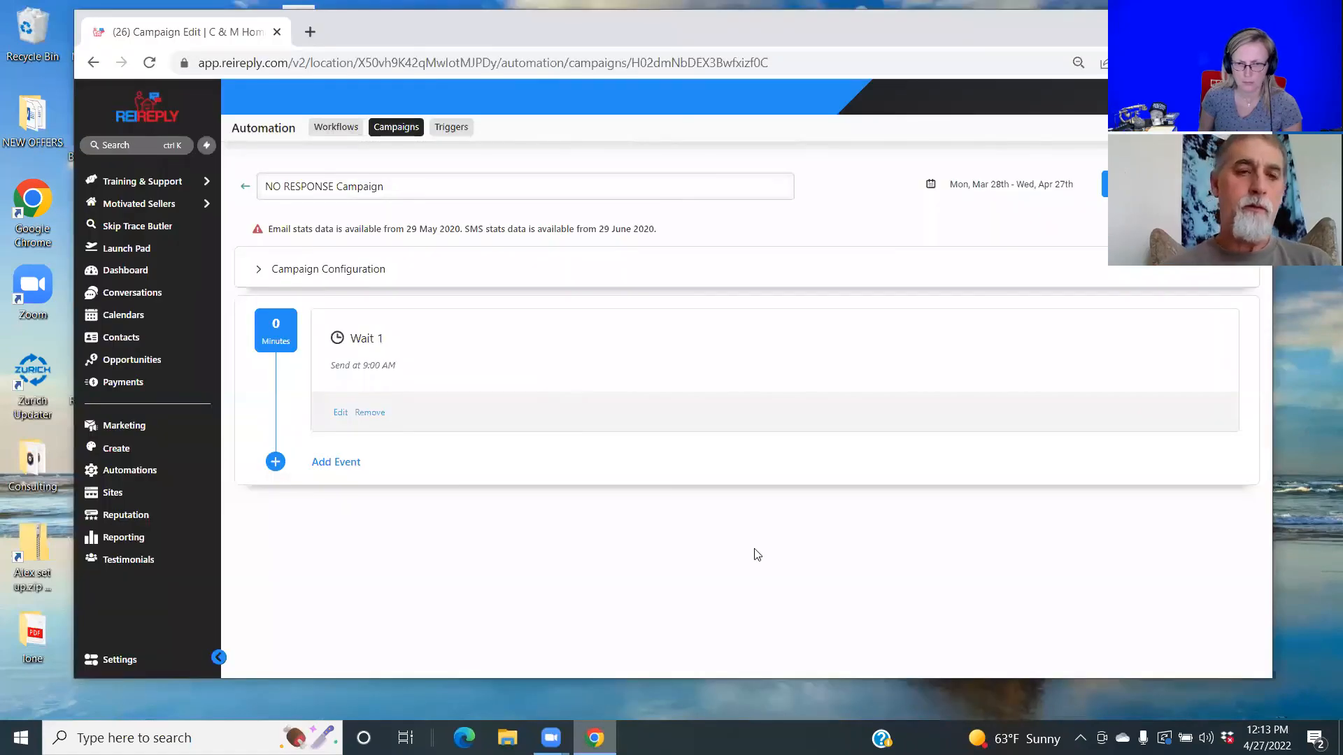
click(121, 338)
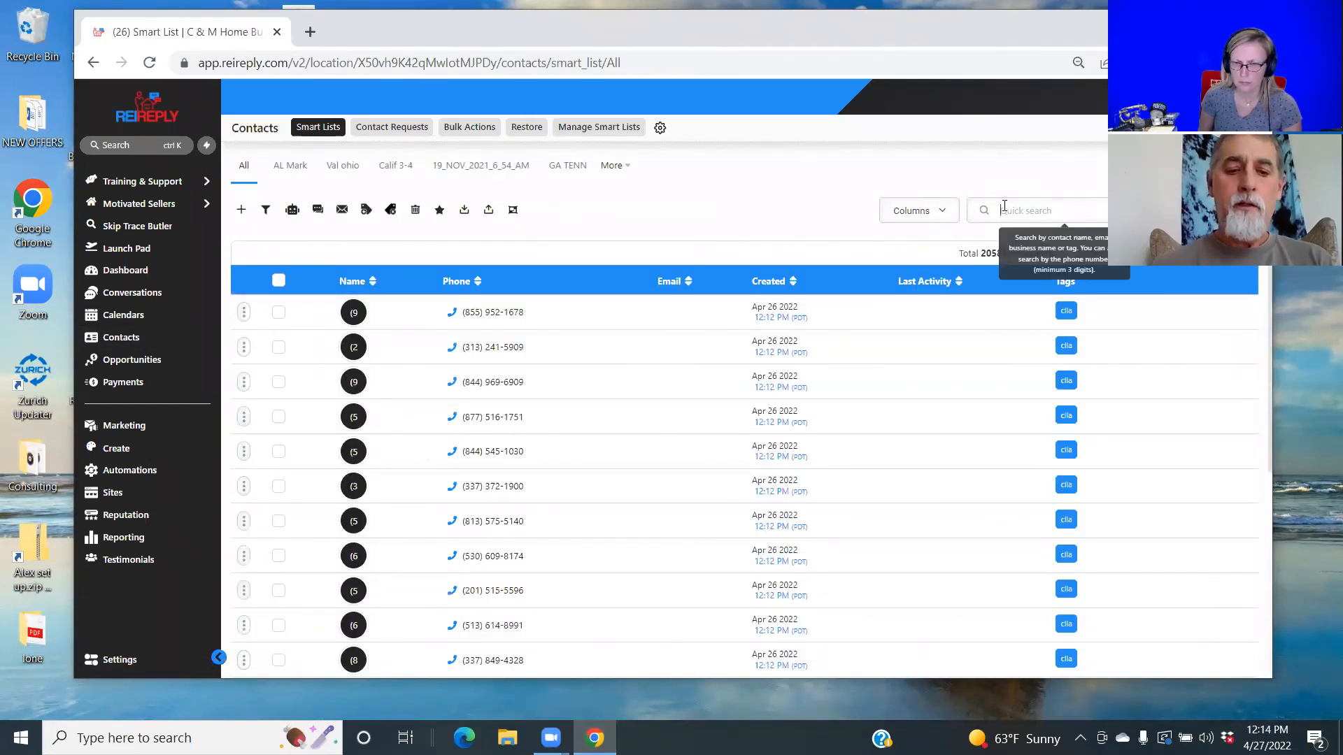
click(1005, 209)
text(yes)
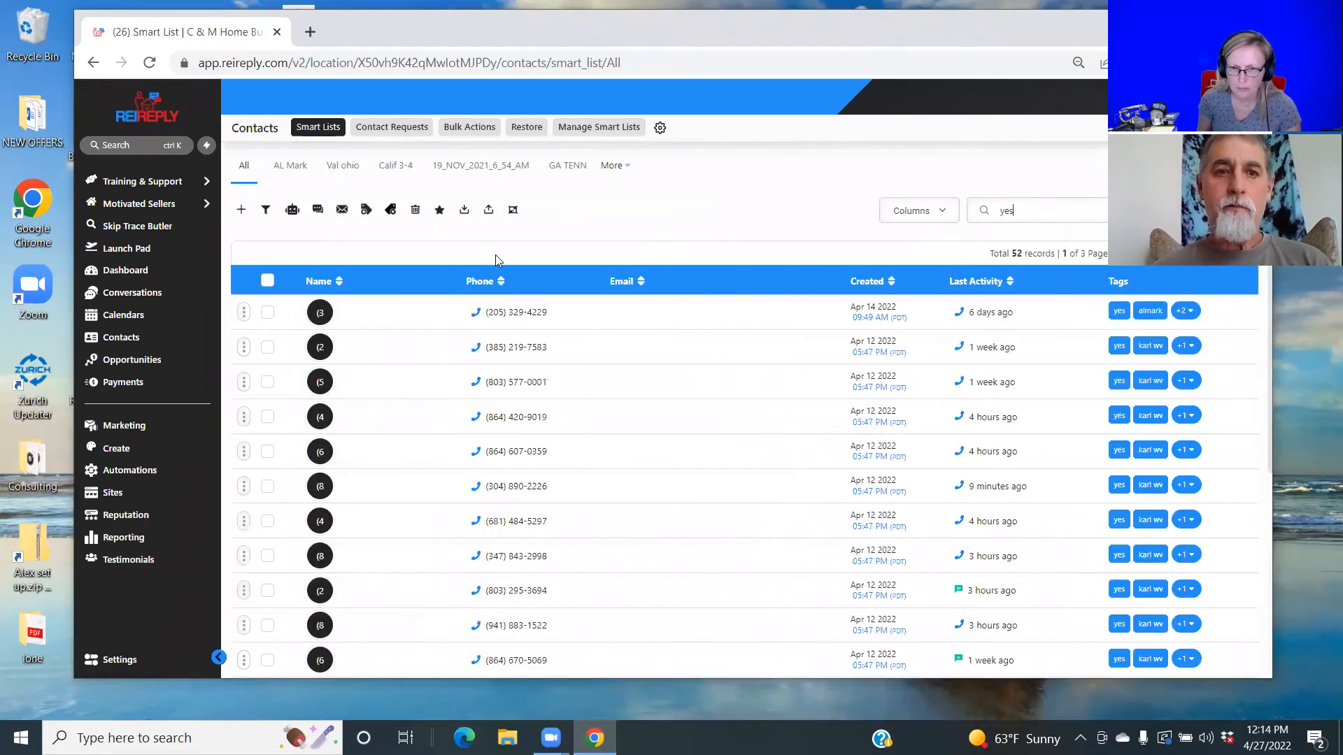
Select all 52 yes-tagged contacts, then clear the search and start a new one.
click(267, 281)
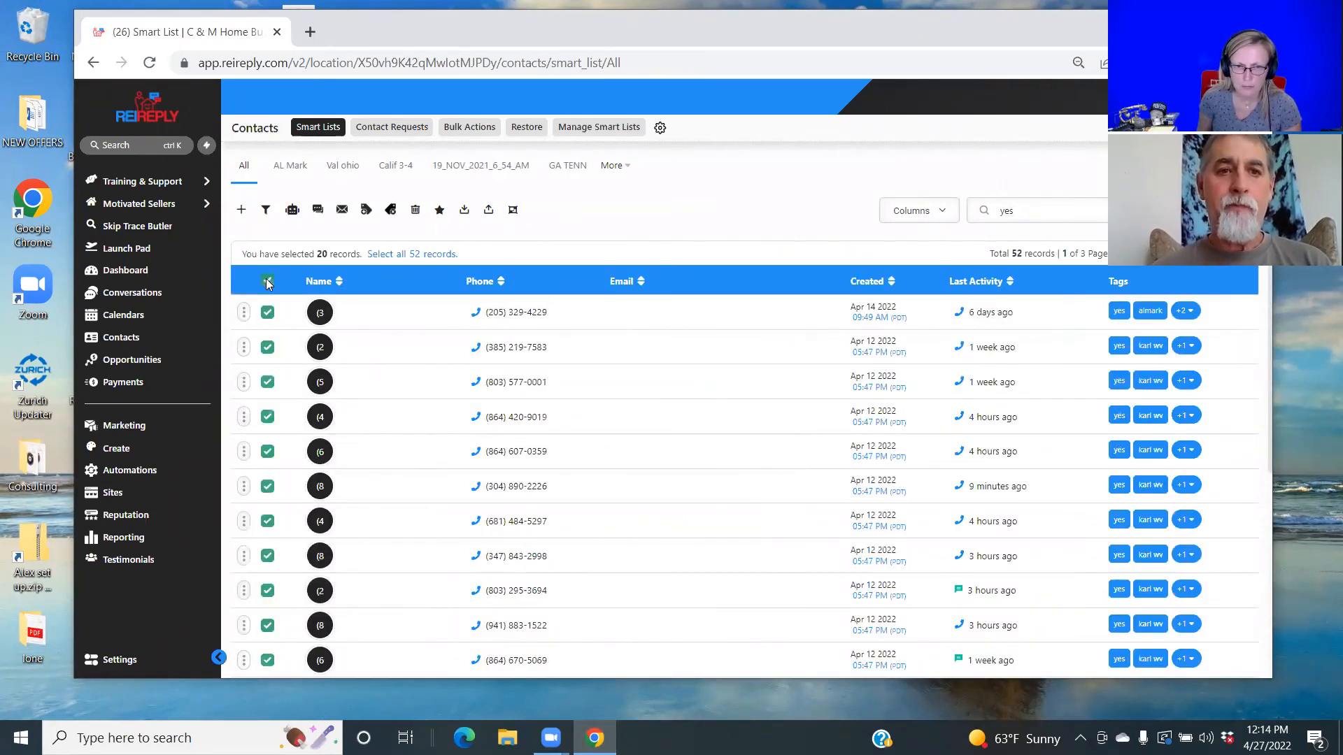
click(438, 254)
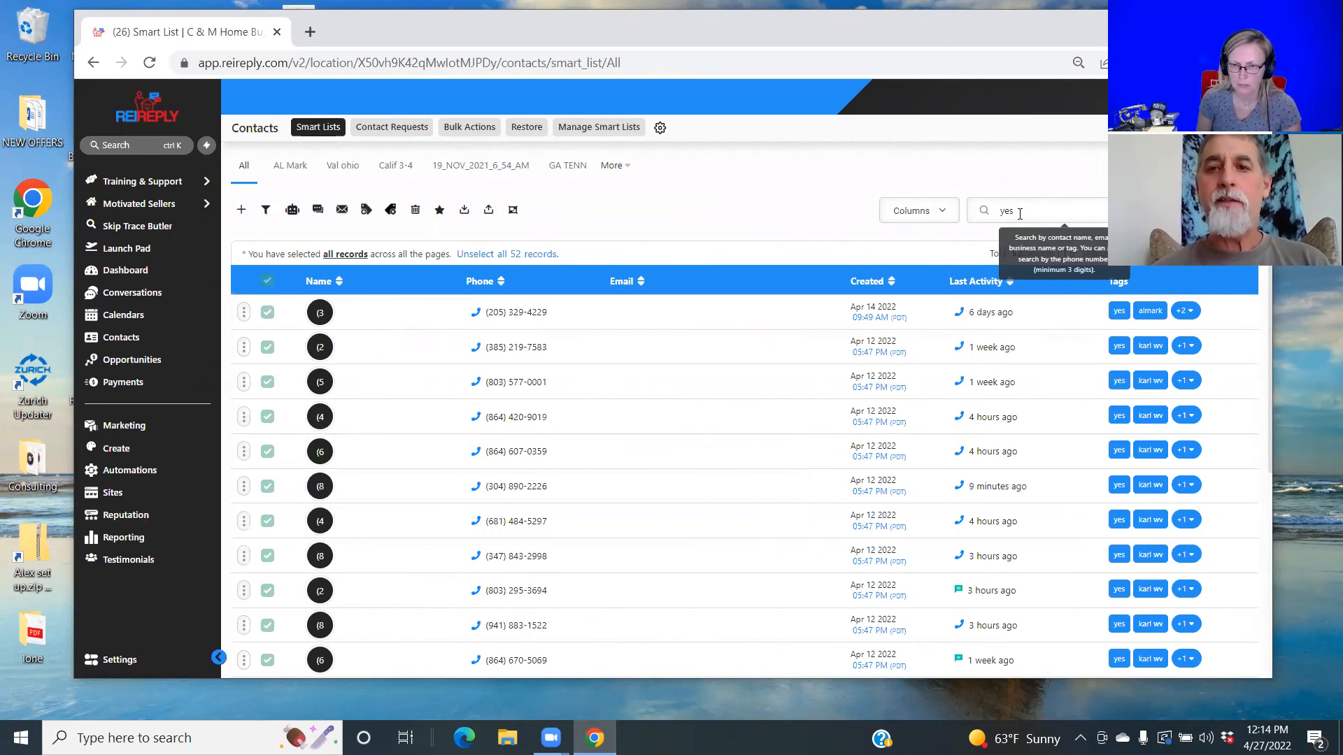
key(BackSpace)
key(BackSpace)
key(BackSpace)
text(Ma)
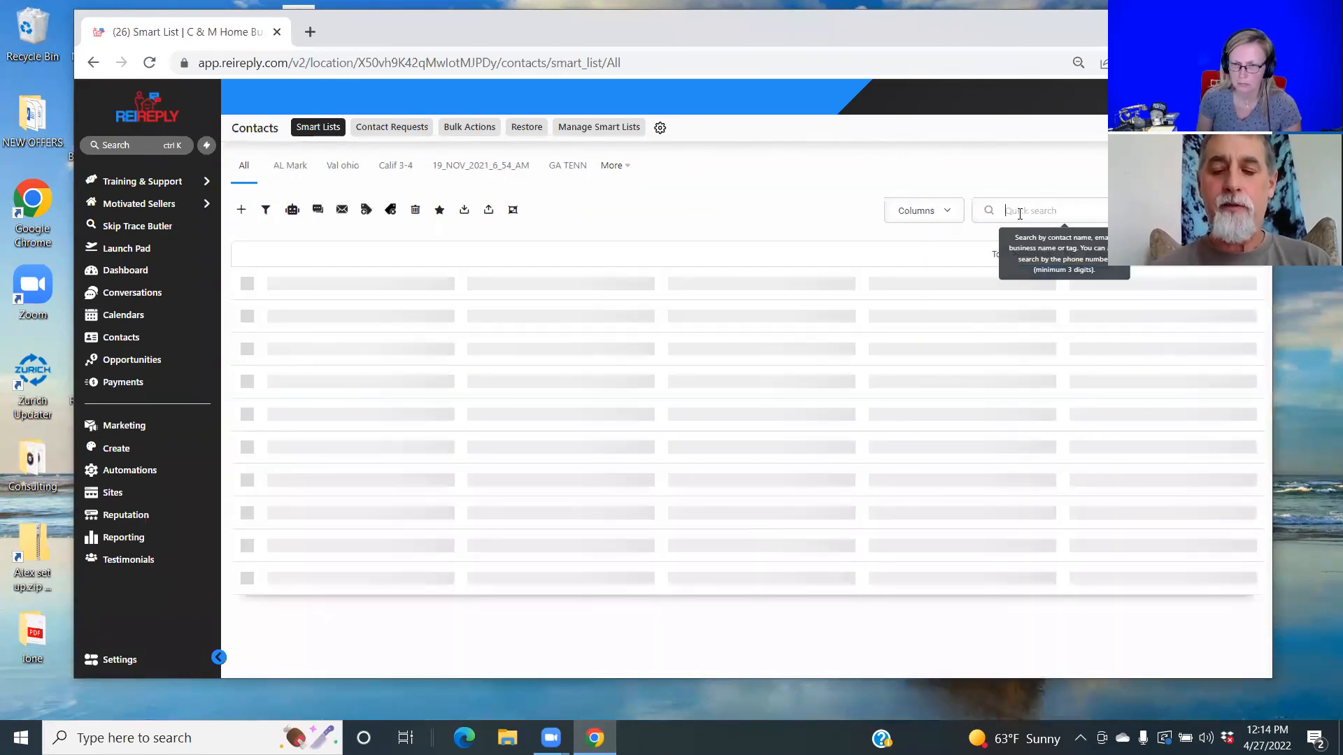